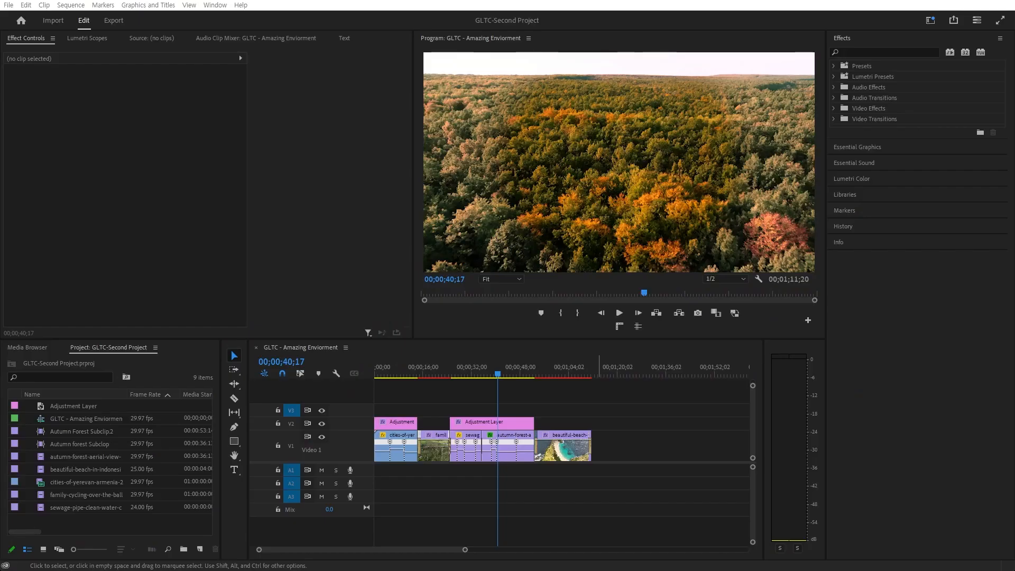
Add the aerial illuminated cityscape and Girl Swing at Playground clips after the beach clip on Video 1, and view a frame of each
drag(0, 531, 616, 433)
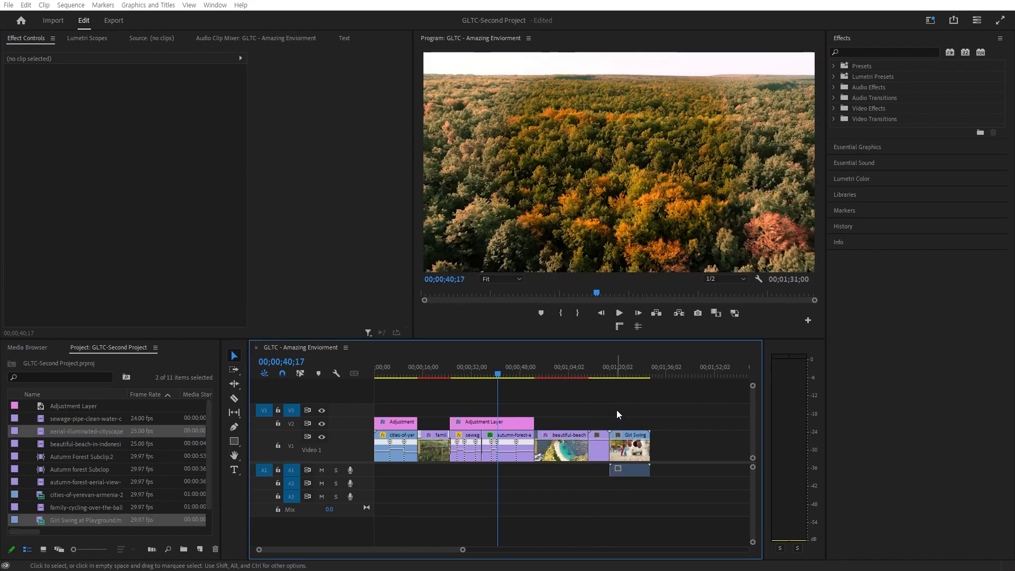
click(595, 364)
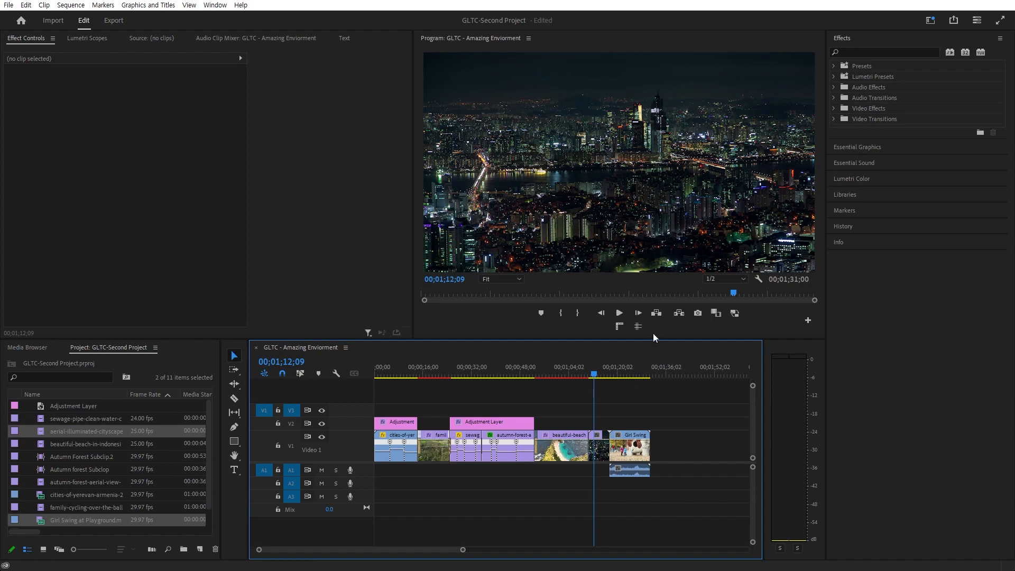
click(629, 358)
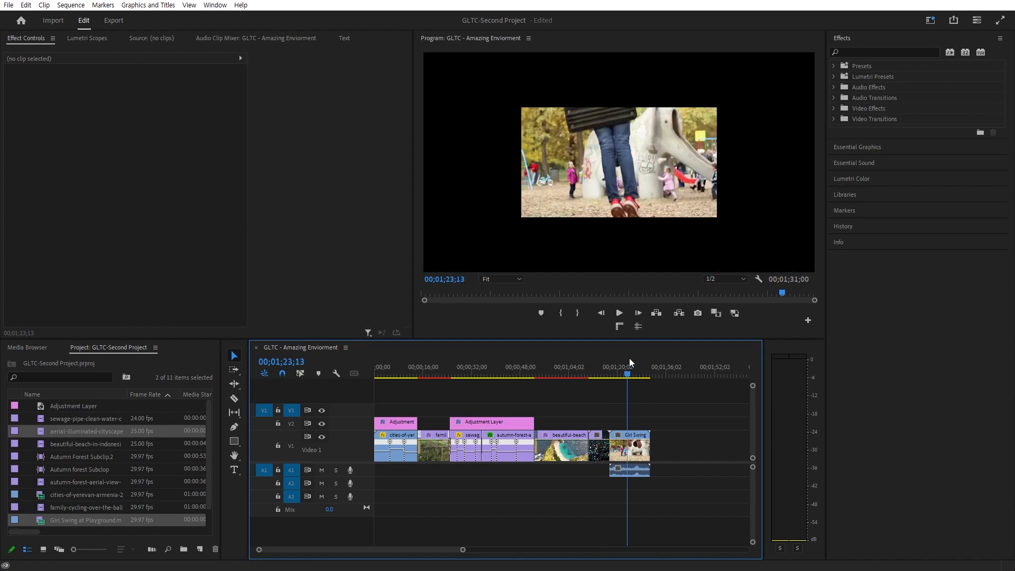
Scale the Girl Swing at Playground clip to frame size and play it back
right_click(631, 452)
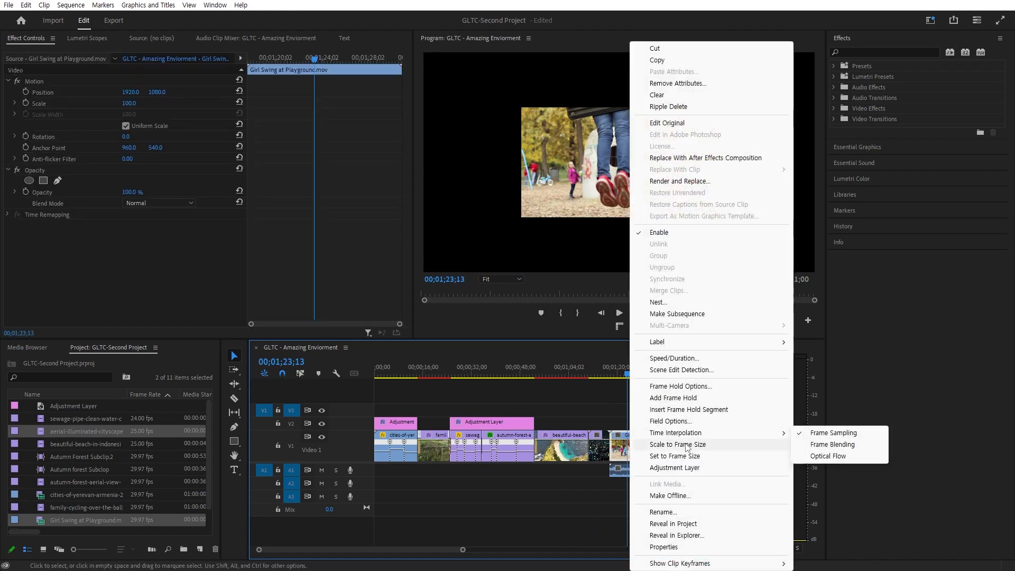
click(675, 445)
click(676, 428)
key(space)
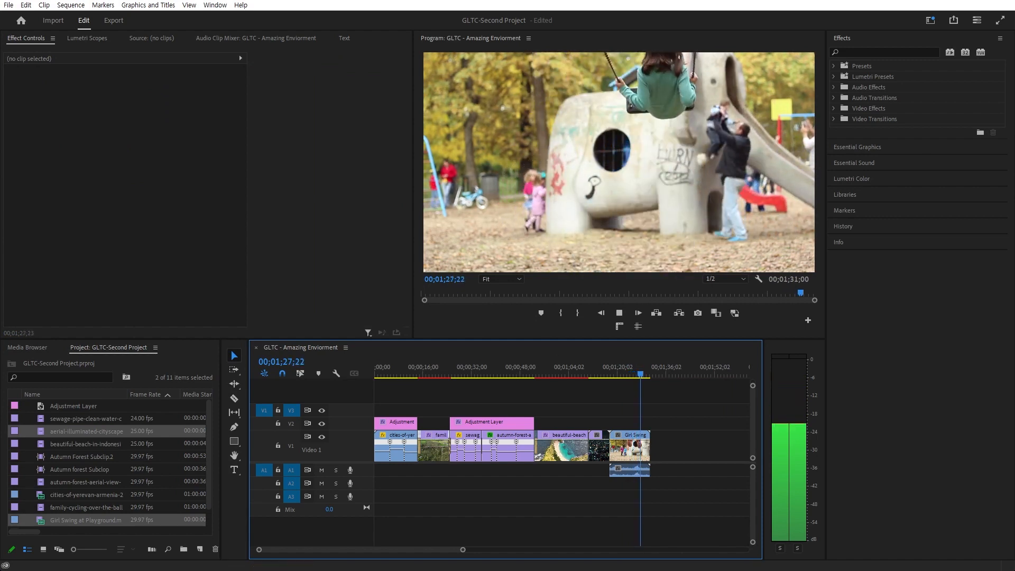
key(space)
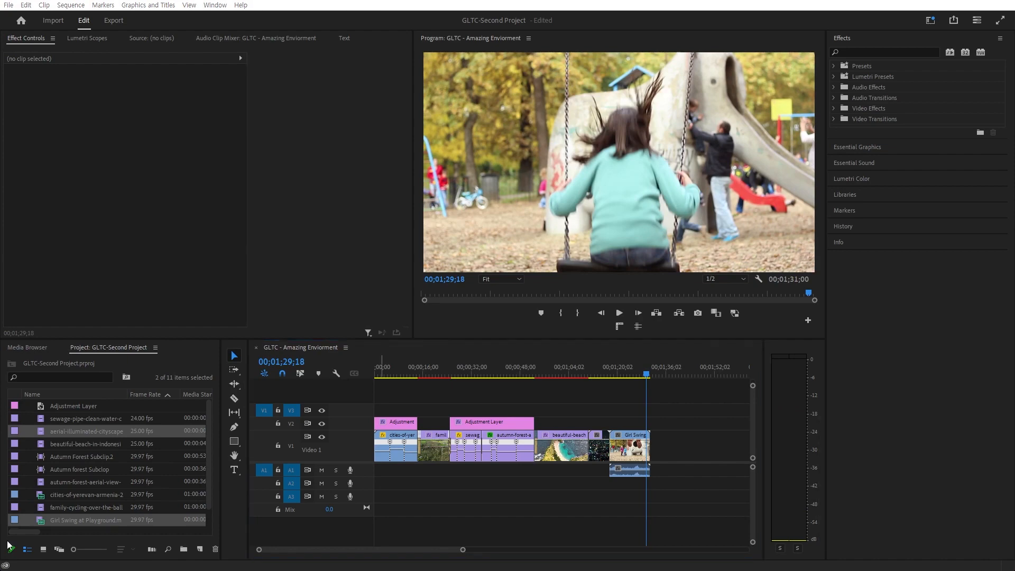
Lower the system volume to 10 while playing back the Girl Swing clip
click(637, 365)
drag(637, 364, 576, 366)
key(XF86AudioLowerVolume)
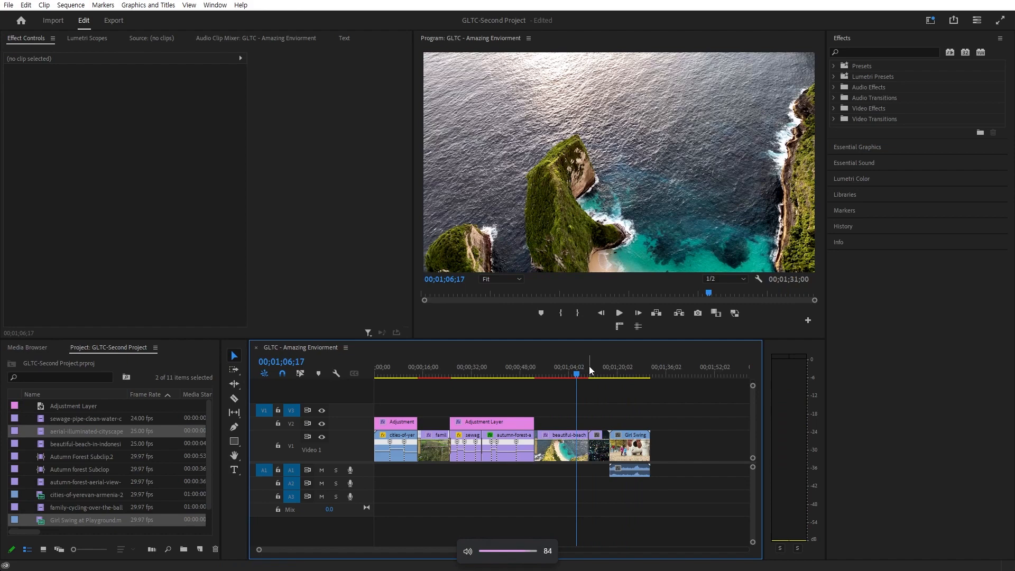
key(XF86AudioLowerVolume)
key(XF86AudioLowerVolume)
key(XF86AudioLowerVolume)
key(XF86AudioLowerVolume)
key(XF86AudioLowerVolume)
key(XF86AudioLowerVolume)
key(XF86AudioLowerVolume)
key(XF86AudioLowerVolume)
key(XF86AudioLowerVolume)
key(XF86AudioLowerVolume)
key(XF86AudioLowerVolume)
key(XF86AudioLowerVolume)
key(space)
click(631, 371)
key(space)
key(XF86AudioLowerVolume)
key(XF86AudioLowerVolume)
key(XF86AudioLowerVolume)
key(XF86AudioLowerVolume)
key(XF86AudioLowerVolume)
key(XF86AudioLowerVolume)
key(XF86AudioLowerVolume)
key(XF86AudioLowerVolume)
key(XF86AudioLowerVolume)
key(XF86AudioLowerVolume)
key(XF86AudioLowerVolume)
key(XF86AudioLowerVolume)
key(XF86AudioLowerVolume)
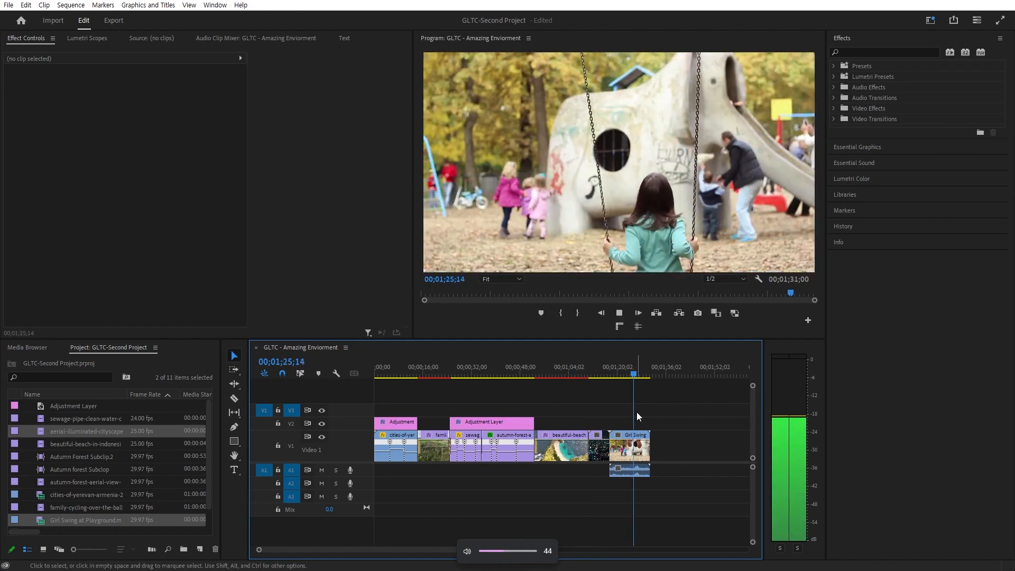
key(XF86AudioLowerVolume)
key(XF86AudioLowerVolume)
key(XF86AudioLowerVolume)
key(XF86AudioLowerVolume)
key(XF86AudioLowerVolume)
key(XF86AudioLowerVolume)
key(XF86AudioLowerVolume)
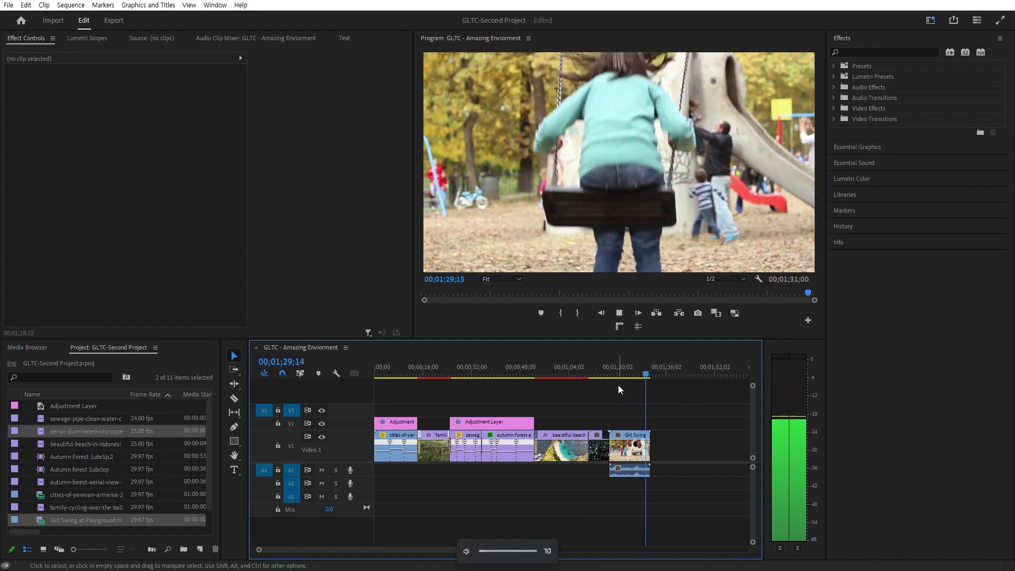
Enable rotation keyframing on the aerial cityscape clip and move its first rotation keyframe to the start of the clip
click(504, 371)
drag(499, 359, 558, 365)
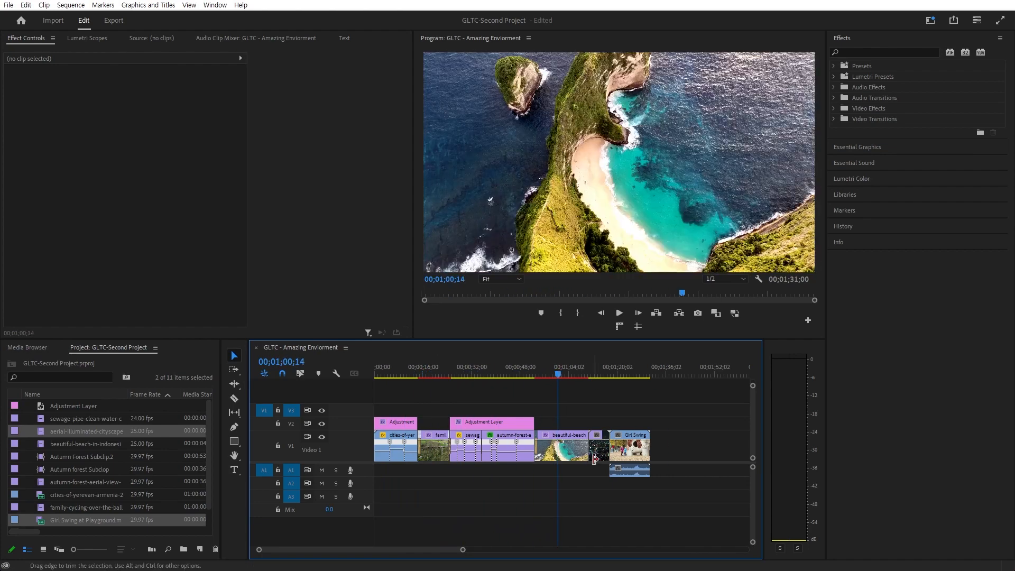
mouse_move(601, 454)
mouse_down()
mouse_move(552, 423)
mouse_move(610, 425)
mouse_move(608, 447)
mouse_up()
click(595, 365)
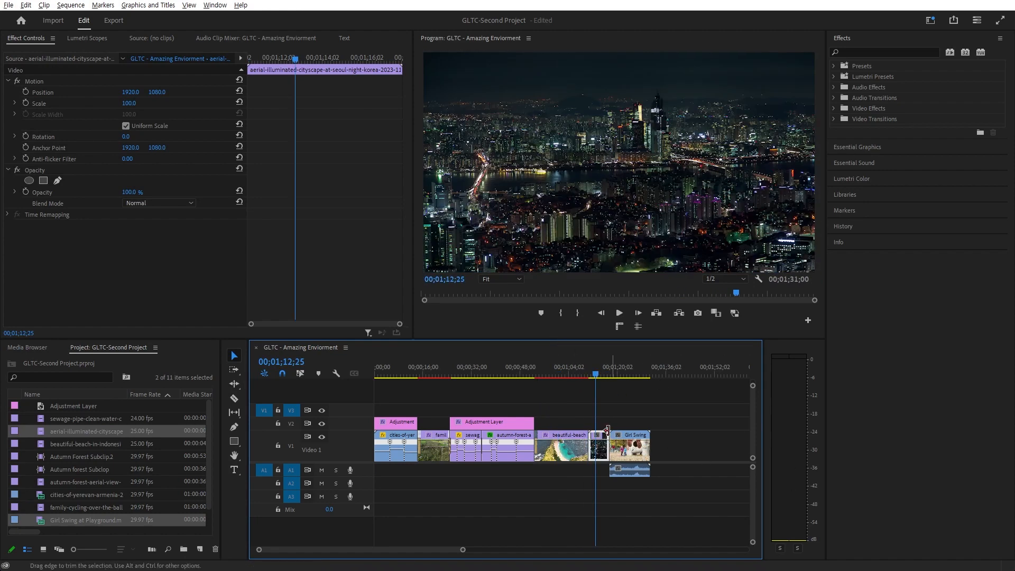
scroll(615, 434, up, 6)
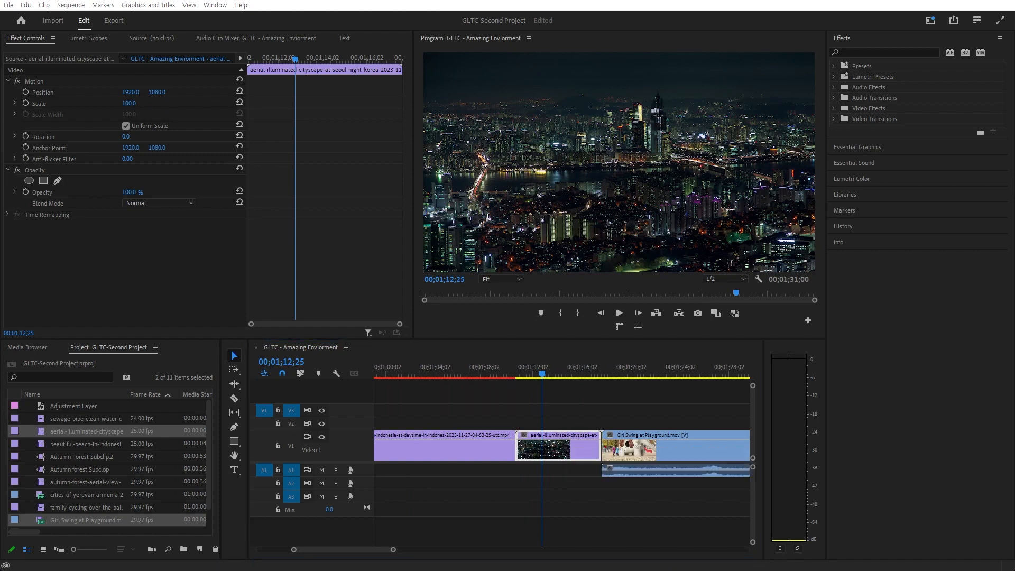
click(144, 275)
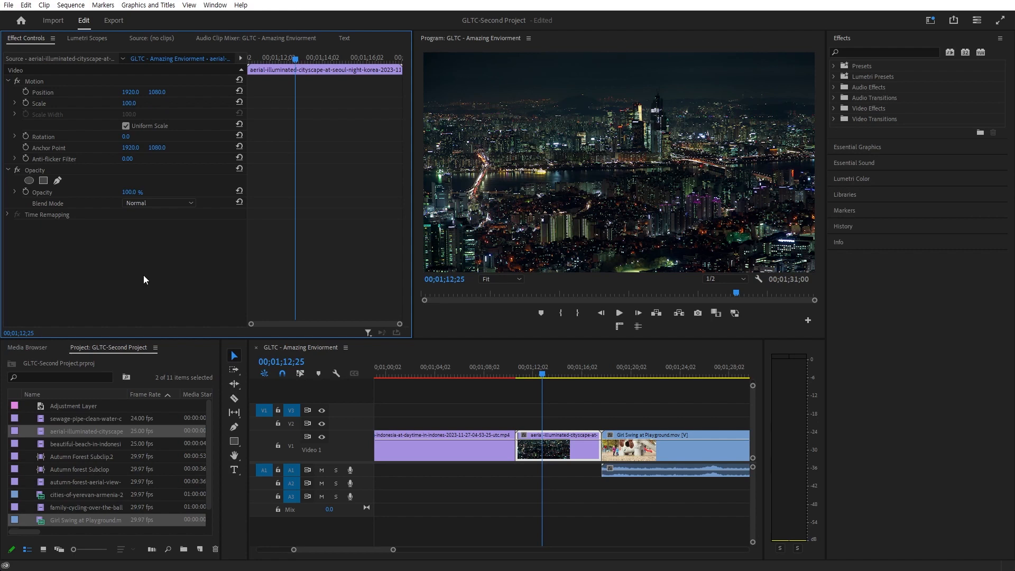
click(27, 136)
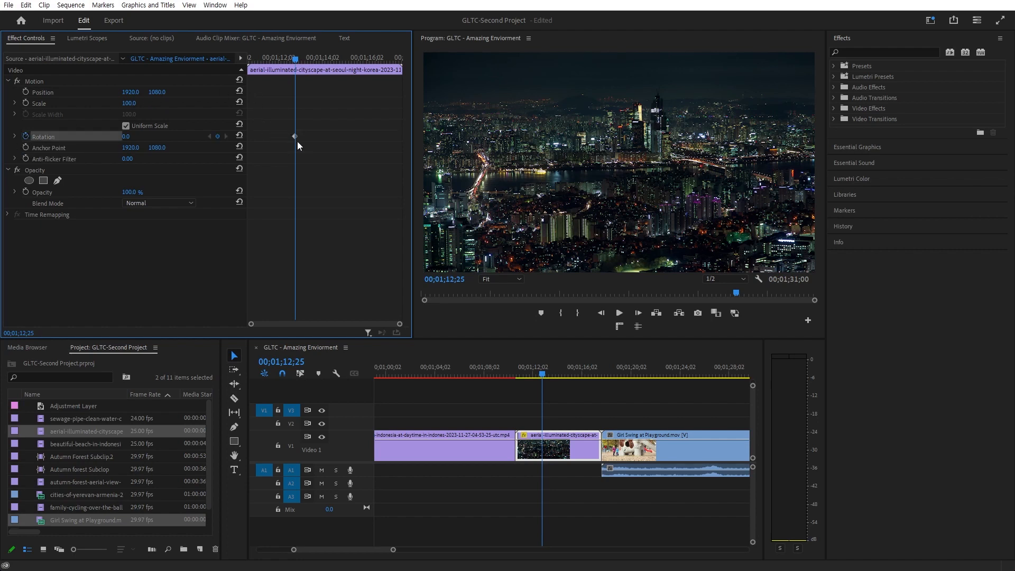
drag(295, 137, 248, 136)
Try out multi-turn rotation values on the cityscape clip at the playhead, and undo the rotation change
drag(128, 136, 318, 137)
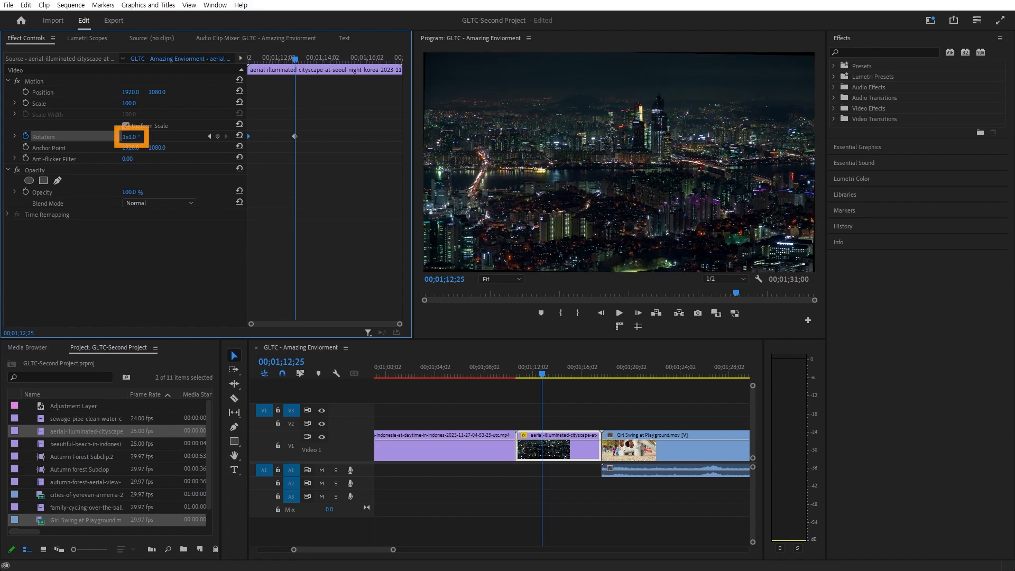
drag(318, 137, 978, 136)
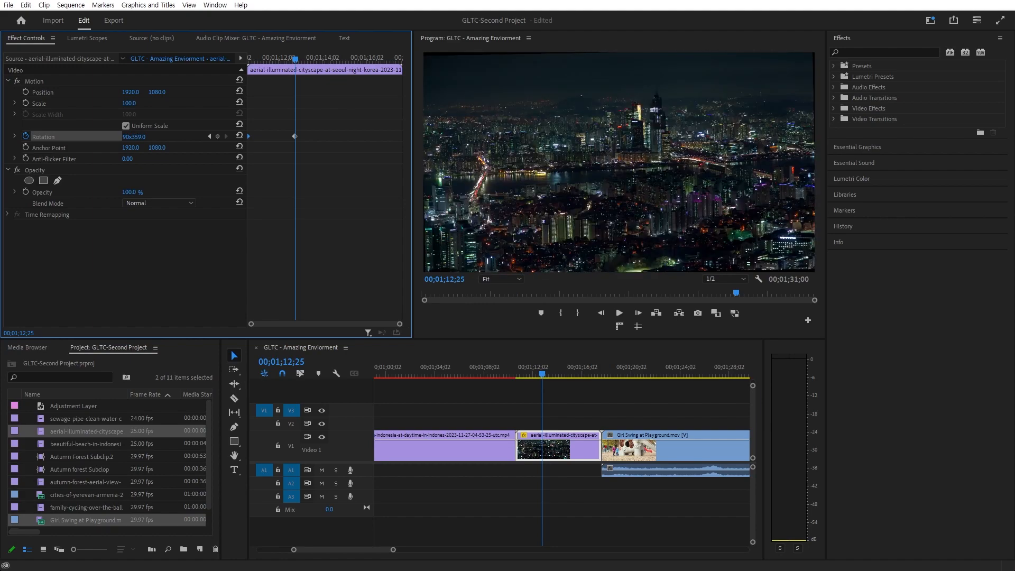
drag(977, 136, 127, 135)
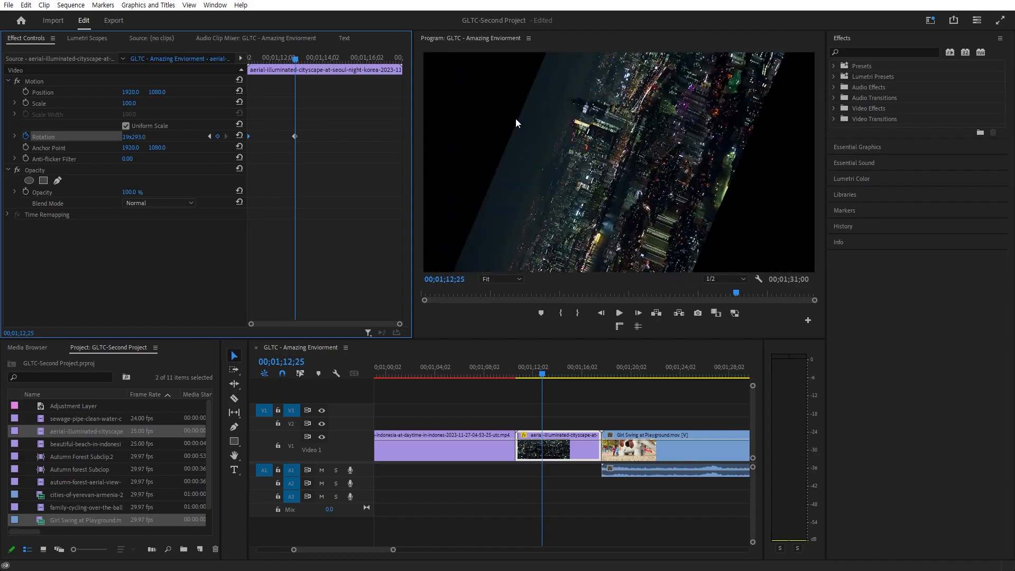
key(ctrl+z)
Set the cityscape clip's scale to 201, then test a rotation change and undo it
drag(129, 103, 182, 103)
drag(128, 136, 318, 136)
key(ctrl+z)
Add a rotation keyframe of one full turn (1x0.0°) at the cityscape clip's end and play the clip from its start
drag(309, 55, 405, 59)
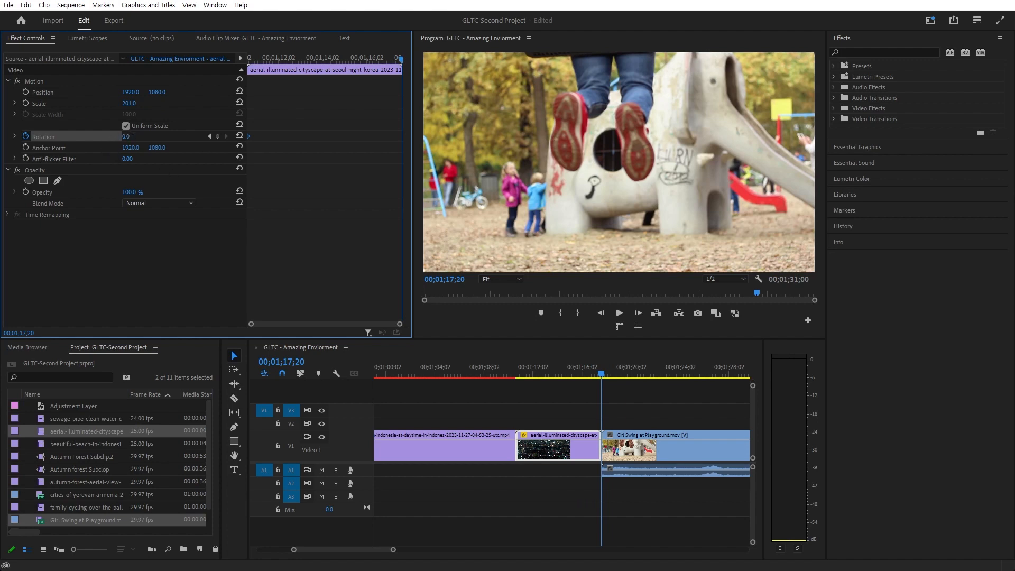
text(9)
key(Return)
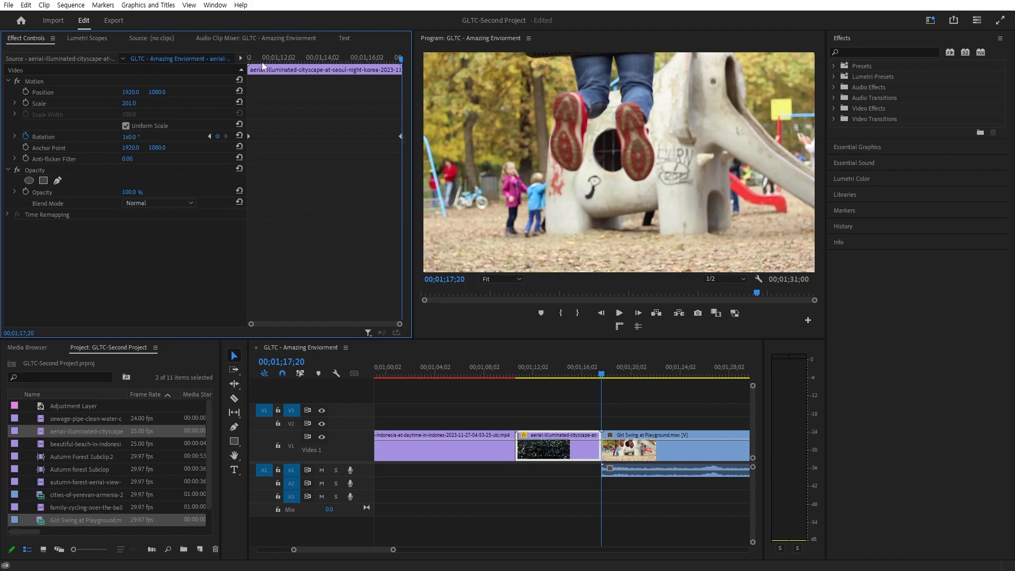
drag(290, 62, 220, 72)
key(space)
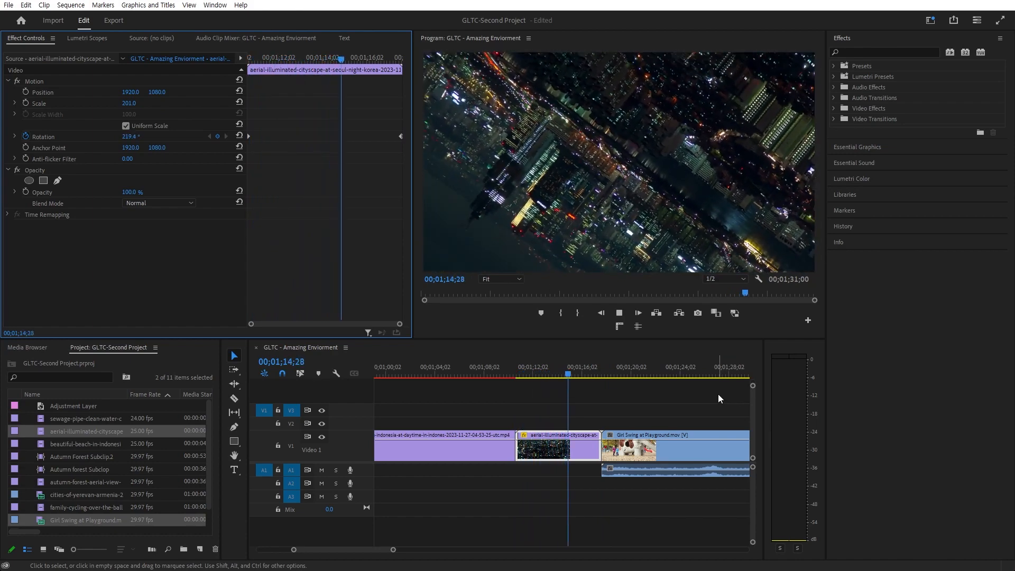
click(686, 401)
Set the cityscape clip's speed to 60%
click(534, 445)
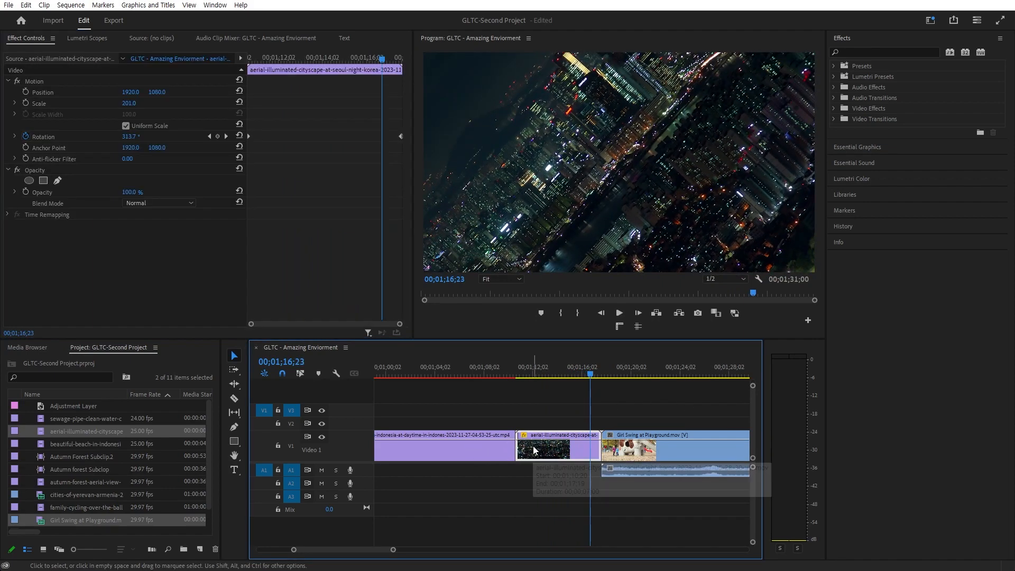
right_click(544, 443)
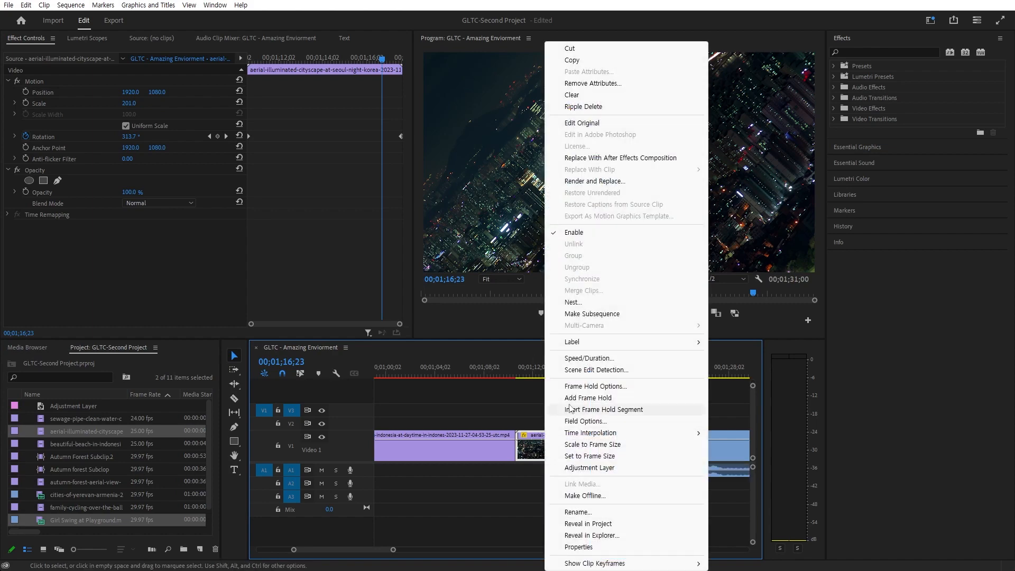
click(588, 357)
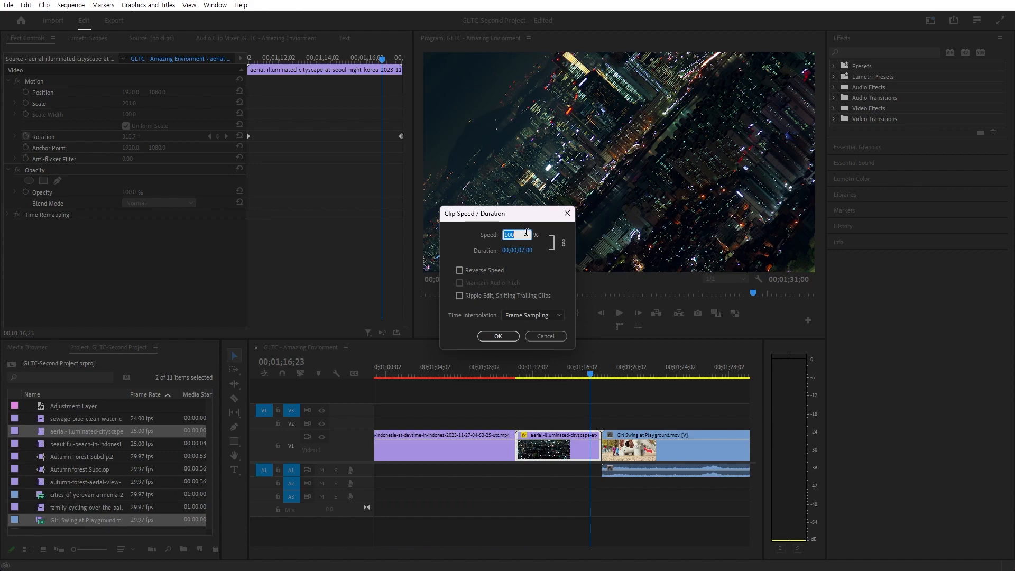
key(Return)
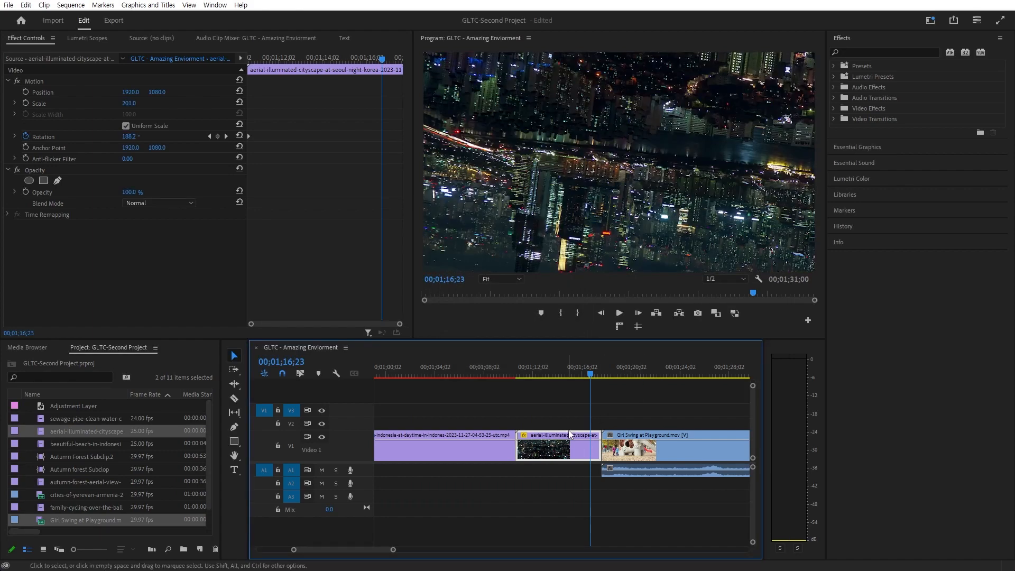
Move the Girl Swing clip aside to lengthen the slowed cityscape clip, and close the gap between them
key(backslash)
drag(565, 444, 626, 444)
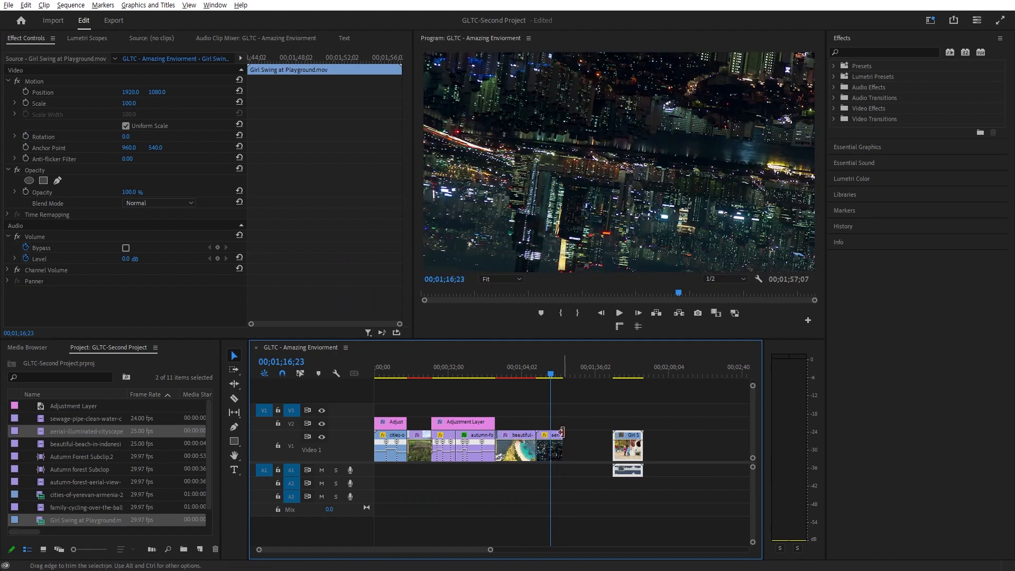
click(575, 443)
key(Delete)
Play back the slowed cityscape clip from its start to check the rotation
click(541, 375)
drag(543, 376, 537, 377)
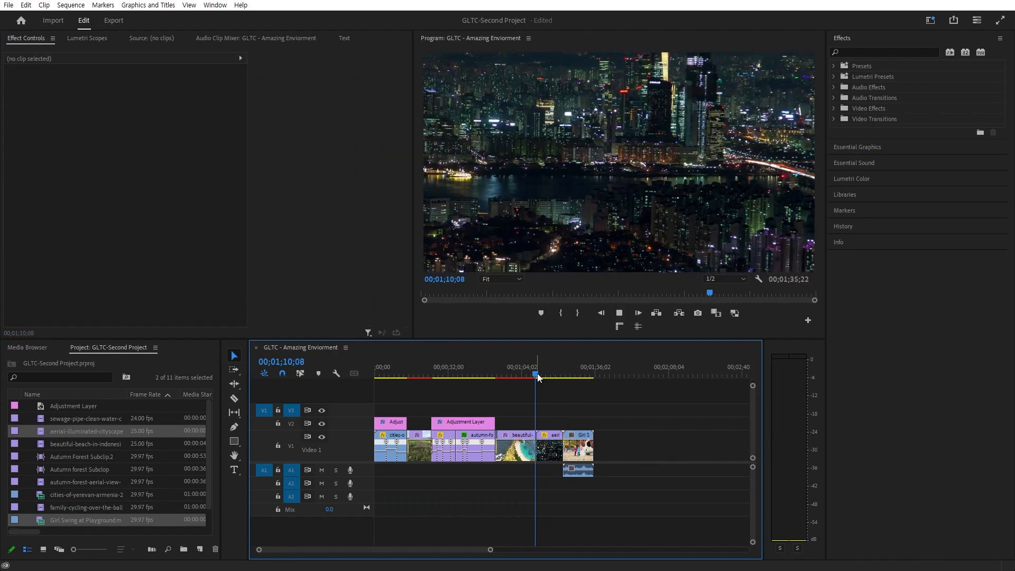
click(543, 440)
key(space)
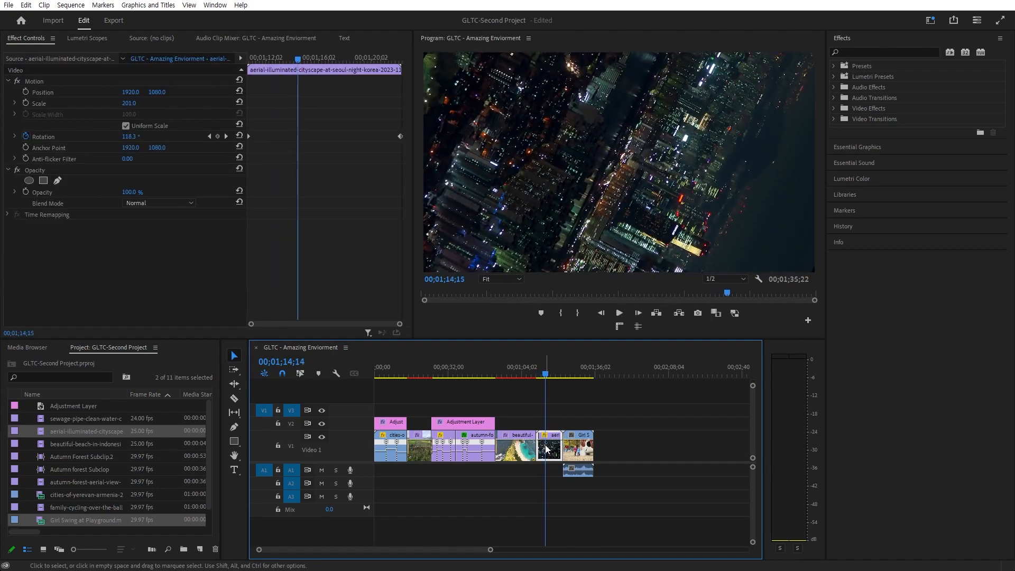
Move the Girl Swing clip further along the timeline and up to Video 2
drag(603, 413, 557, 482)
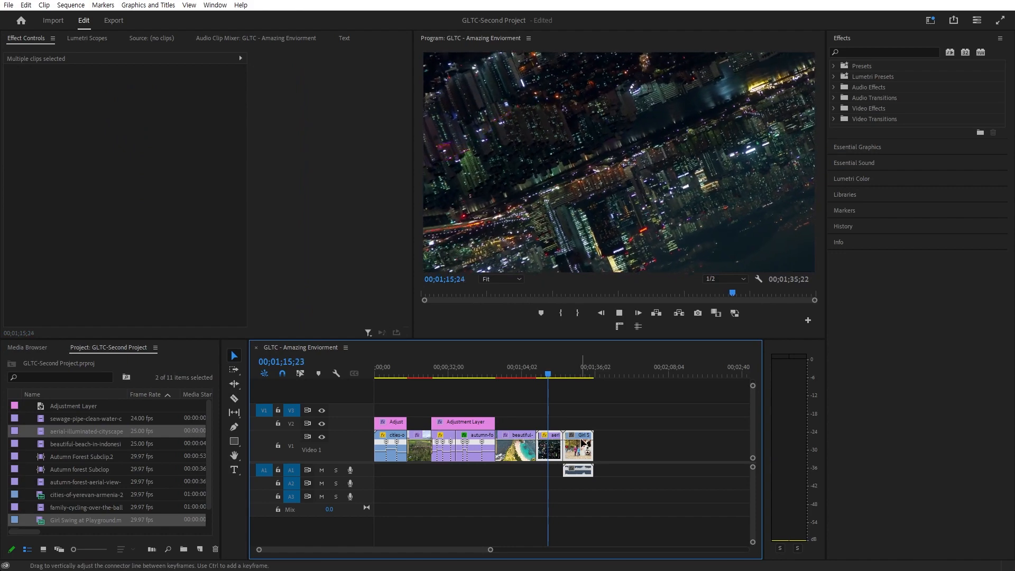
click(608, 441)
drag(570, 444, 622, 427)
Show the Time Remapping speed keyframe line on the cityscape clip
scroll(538, 441, up, 5)
double_click(563, 438)
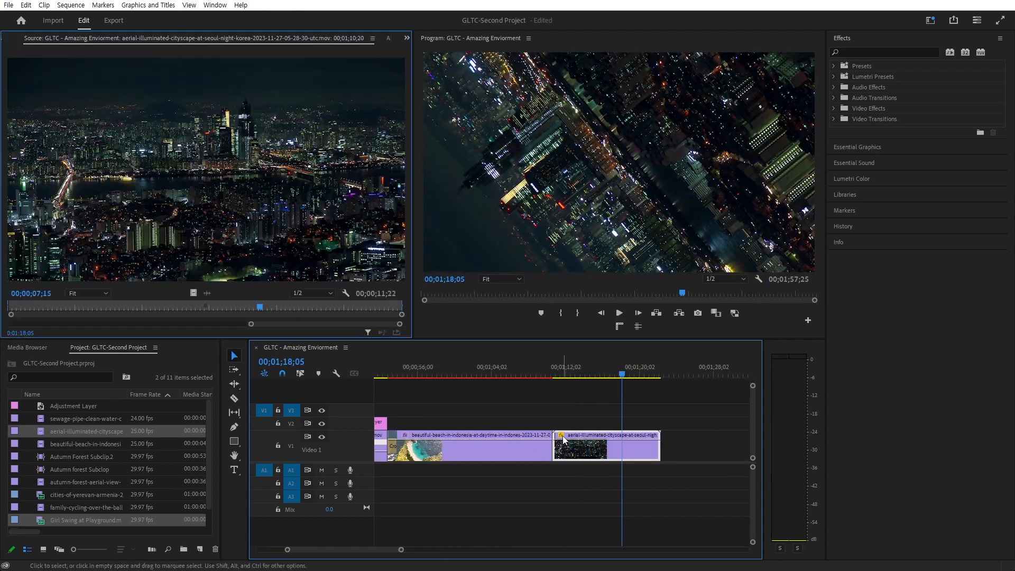
right_click(561, 437)
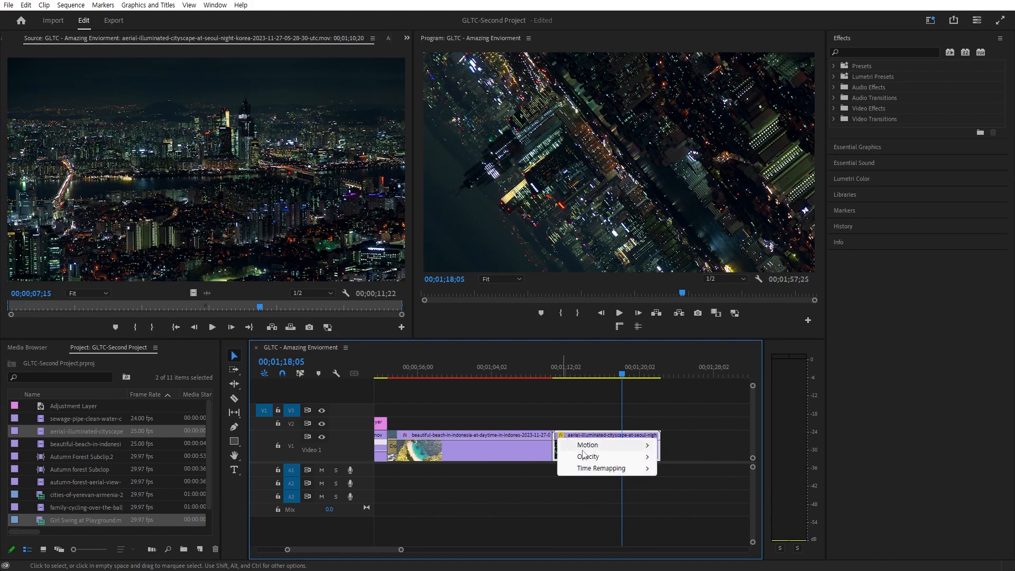
mouse_move(602, 468)
click(682, 469)
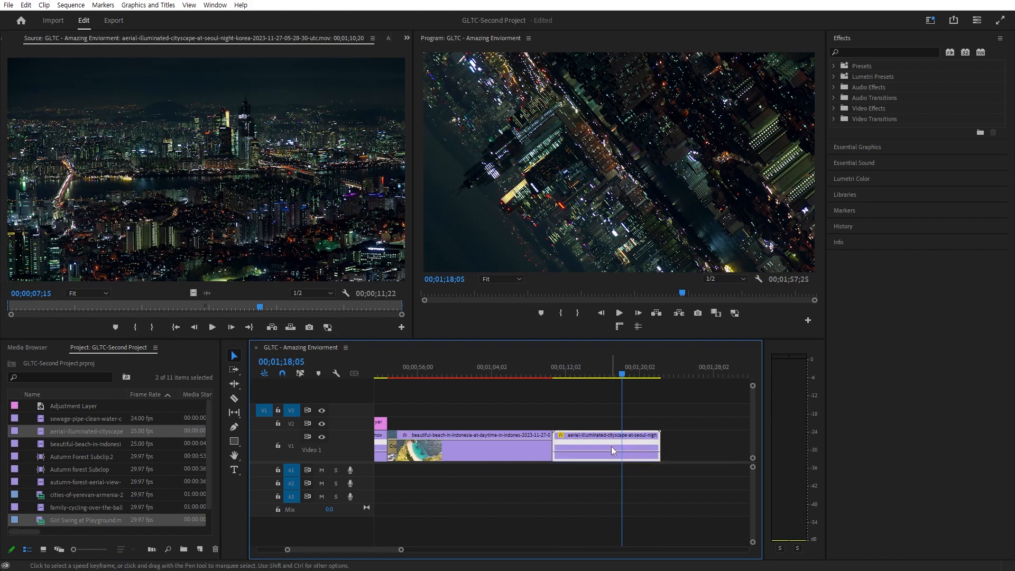
Add speed keyframes to the cityscape clip and adjust their position, undoing the unwanted change
ctrl+click(596, 454)
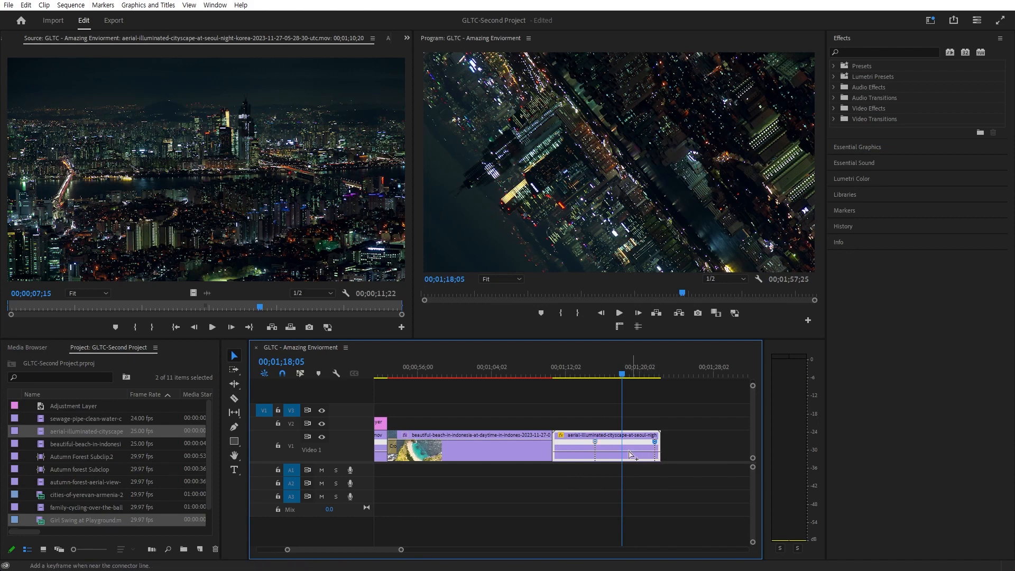
drag(596, 454, 510, 437)
key(ctrl+z)
Stretch the cityscape clip to about 36 seconds through its time remapping
drag(618, 442, 788, 432)
scroll(628, 434, down, 3)
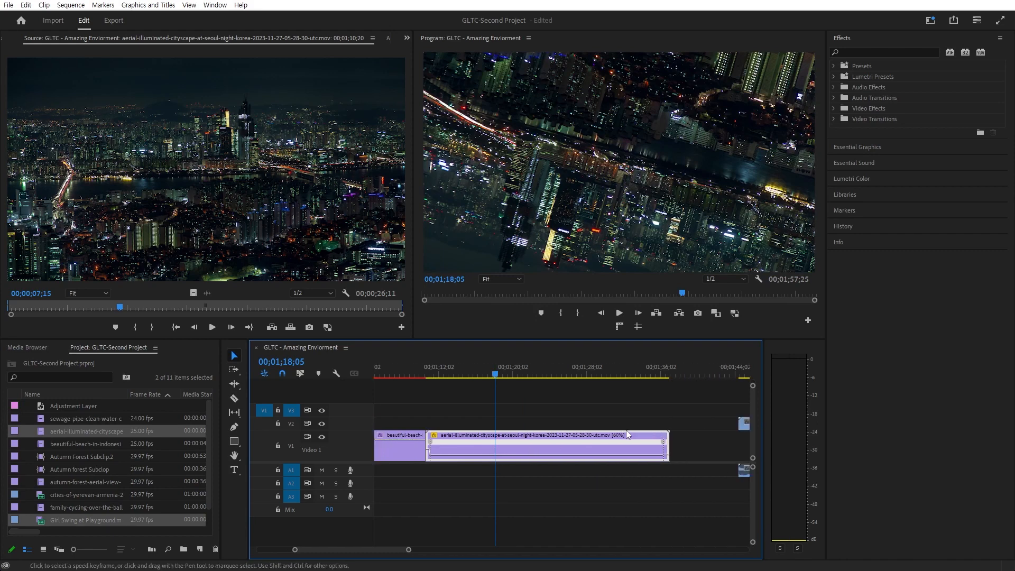
scroll(627, 434, down, 2)
drag(605, 449, 787, 440)
key(minus)
scroll(455, 452, up, 2)
Play back the stretched cityscape clip and bring up its motion and keyframe settings
key(space)
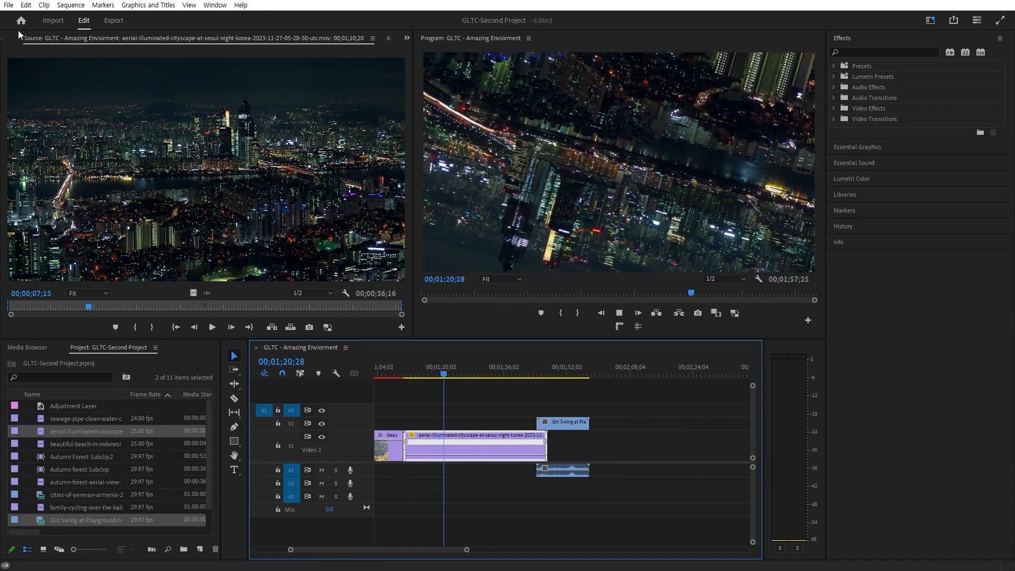
scroll(25, 37, up, 3)
click(33, 39)
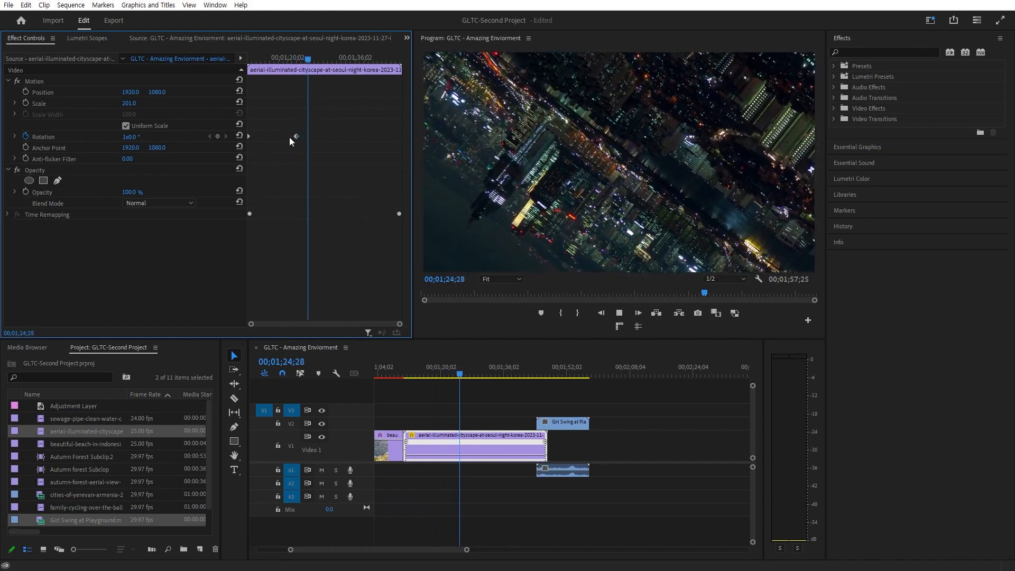
Try the cityscape clip's last rotation keyframe at the clip's end, then place it about two-thirds of the way through
drag(296, 137, 439, 140)
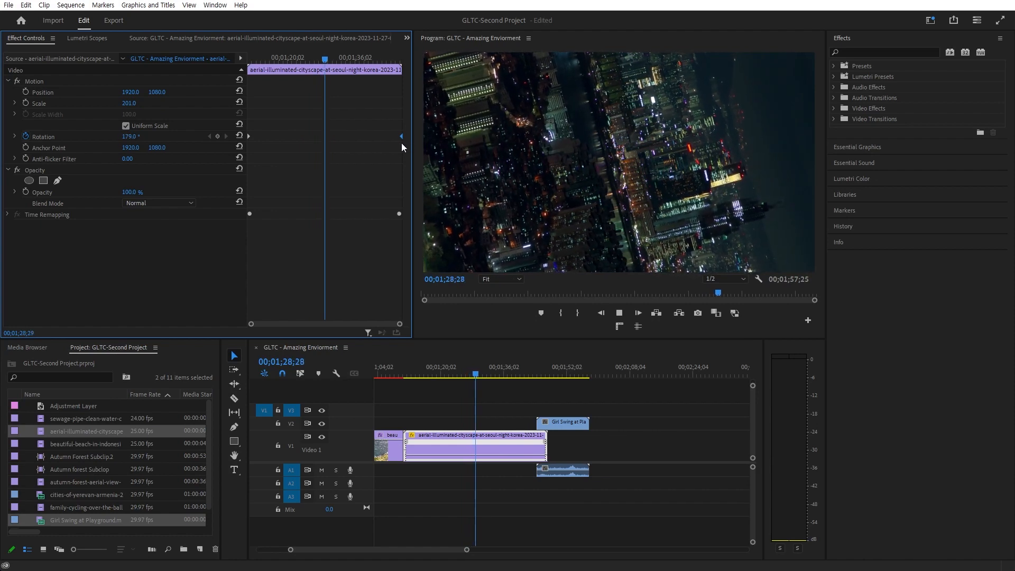
key(space)
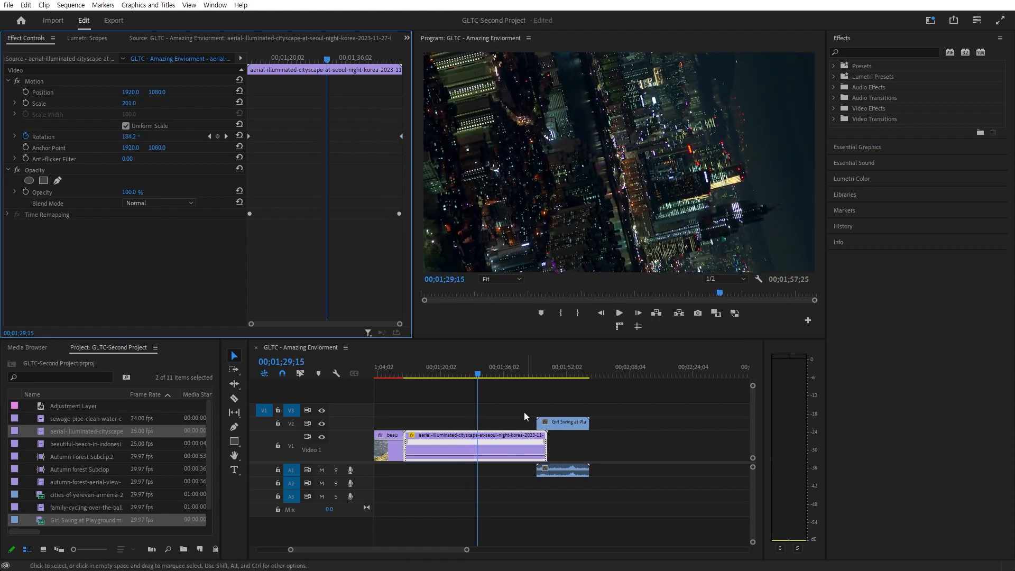
drag(400, 137, 344, 137)
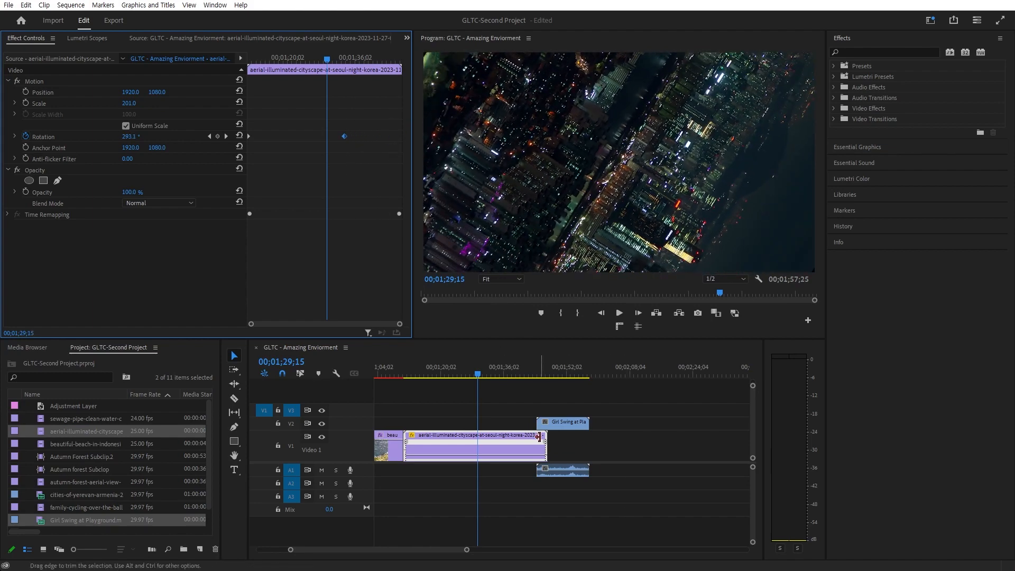
Shorten the cityscape clip's end to the last rotation keyframe and move that keyframe slightly inside the new end
drag(547, 448, 493, 445)
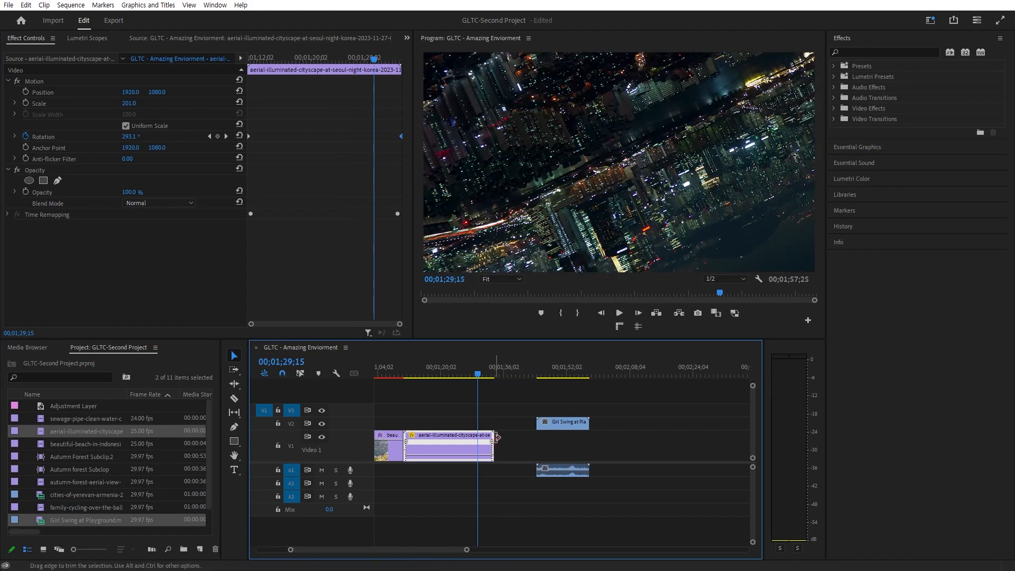
click(398, 136)
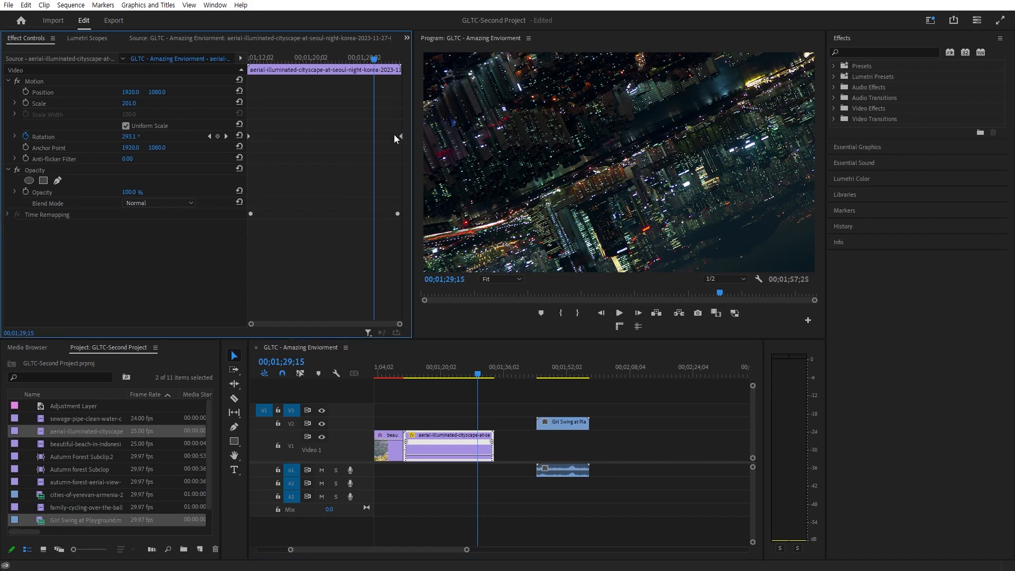
drag(399, 135, 394, 135)
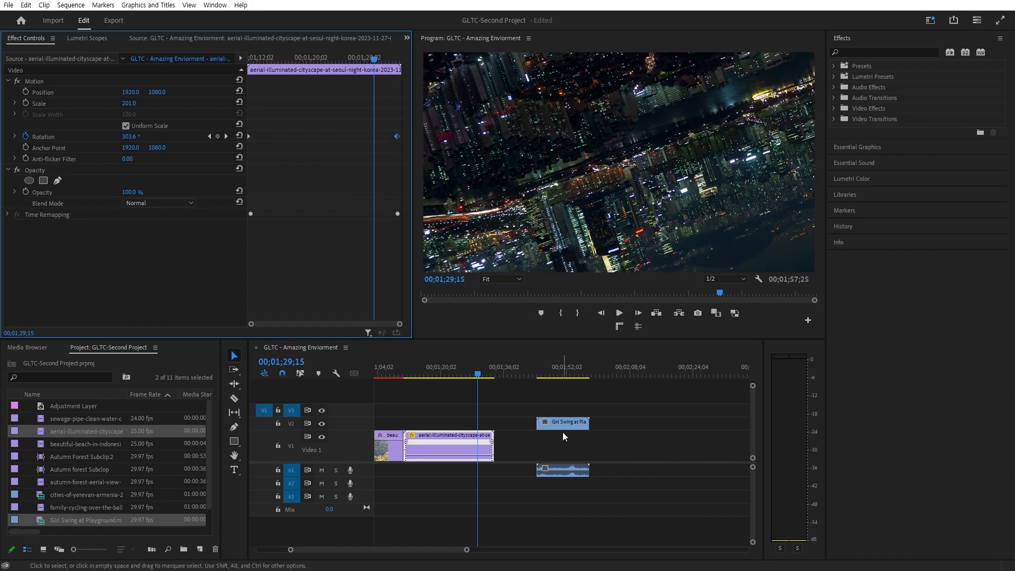
Move the Girl Swing clip onto V1, close the gap after the cityscape clip, and play from the end of the beach clip
drag(559, 425, 558, 442)
click(530, 448)
key(Delete)
drag(453, 375, 396, 385)
key(space)
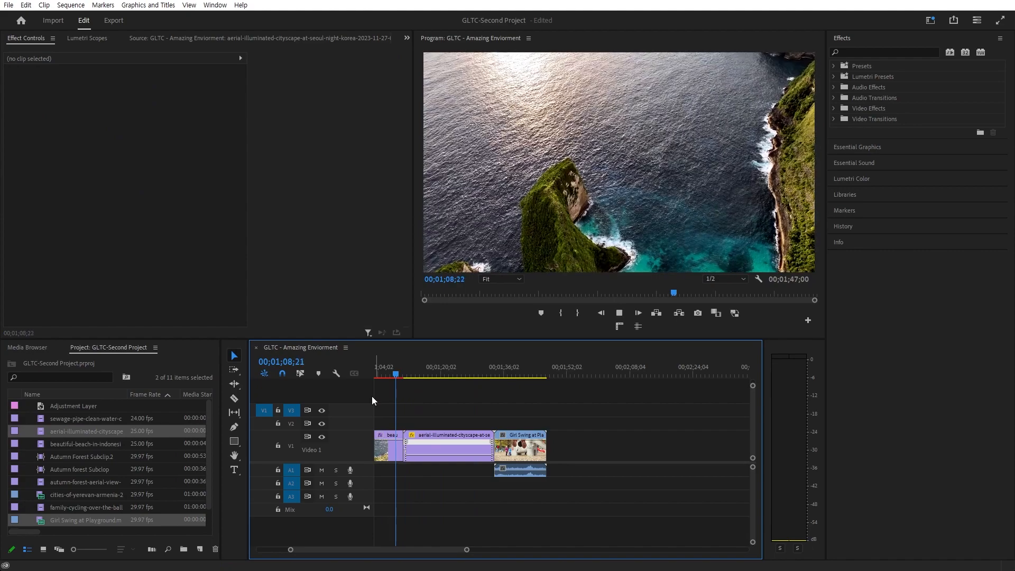
Apply a Cross Dissolve between the beach clip and the cityscape clip at the cut near 00;01;10;20
drag(459, 402, 382, 451)
key(space)
click(417, 374)
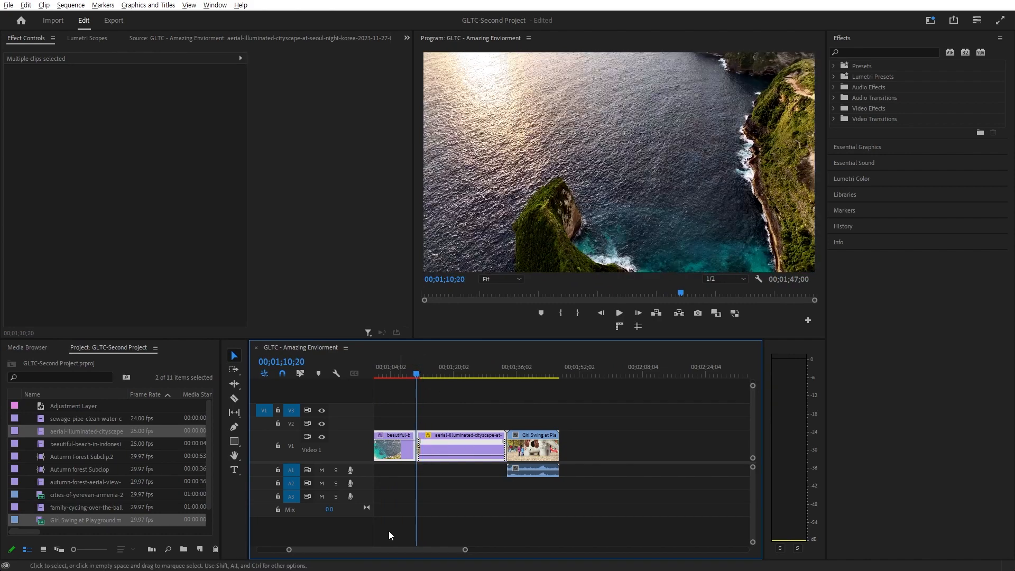
key(equal)
key(equal)
key(equal)
key(equal)
key(ctrl+d)
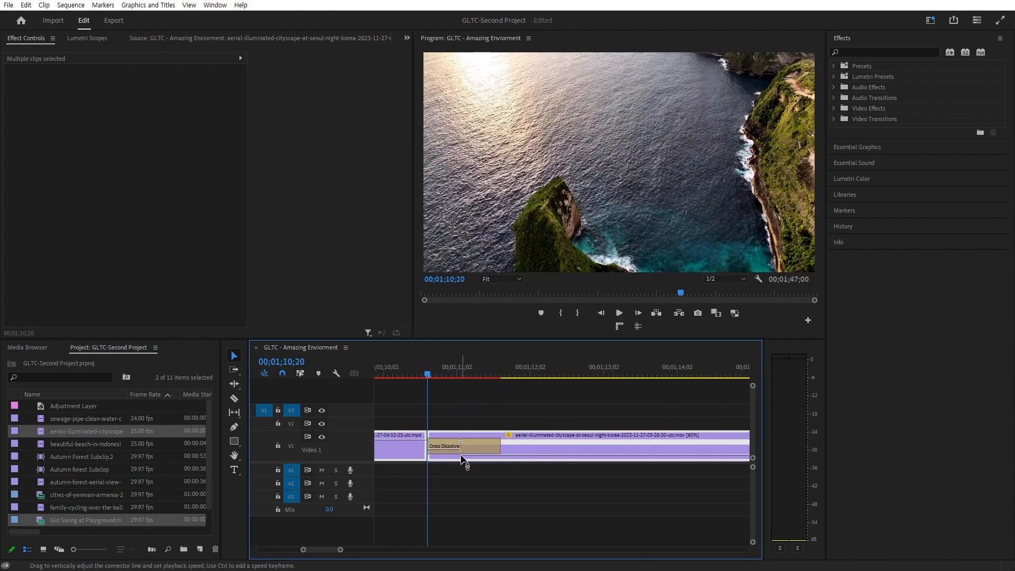
Adjust the cityscape clip's first rotation keyframe near the clip's start and play back the dissolve into the clip
click(405, 450)
click(572, 447)
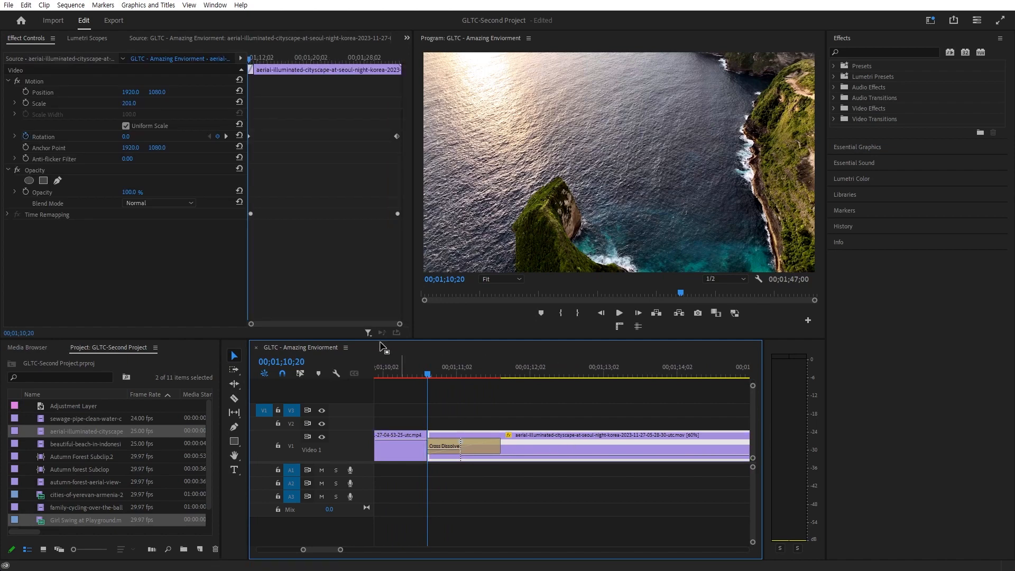
click(254, 214)
click(249, 136)
key(space)
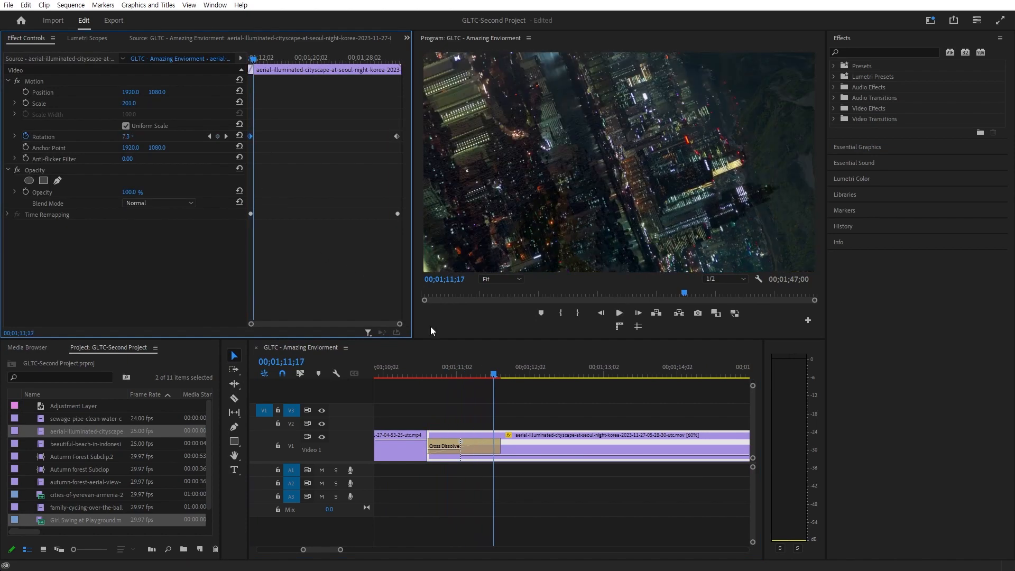
drag(256, 58, 249, 58)
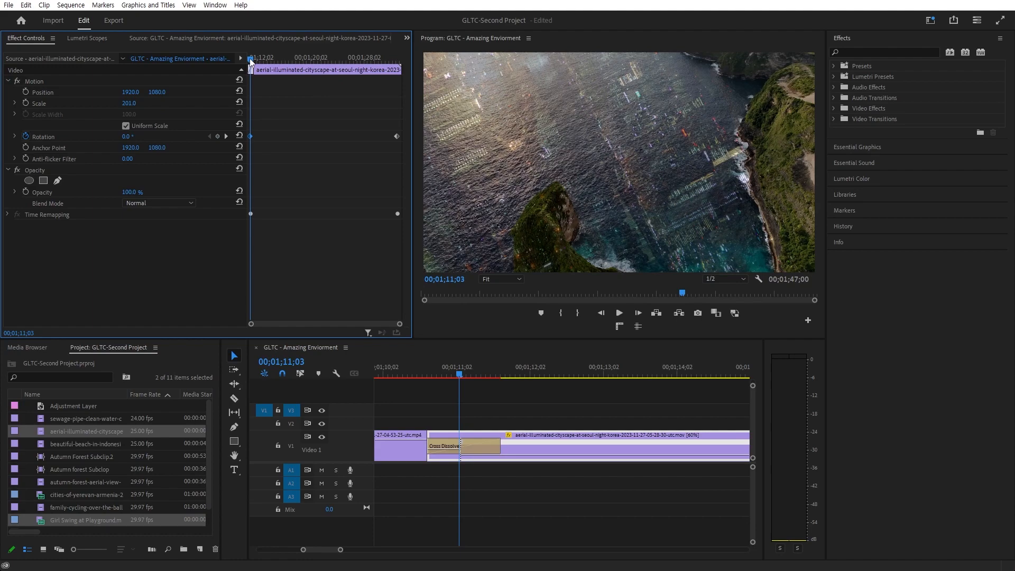
drag(250, 58, 247, 58)
key(space)
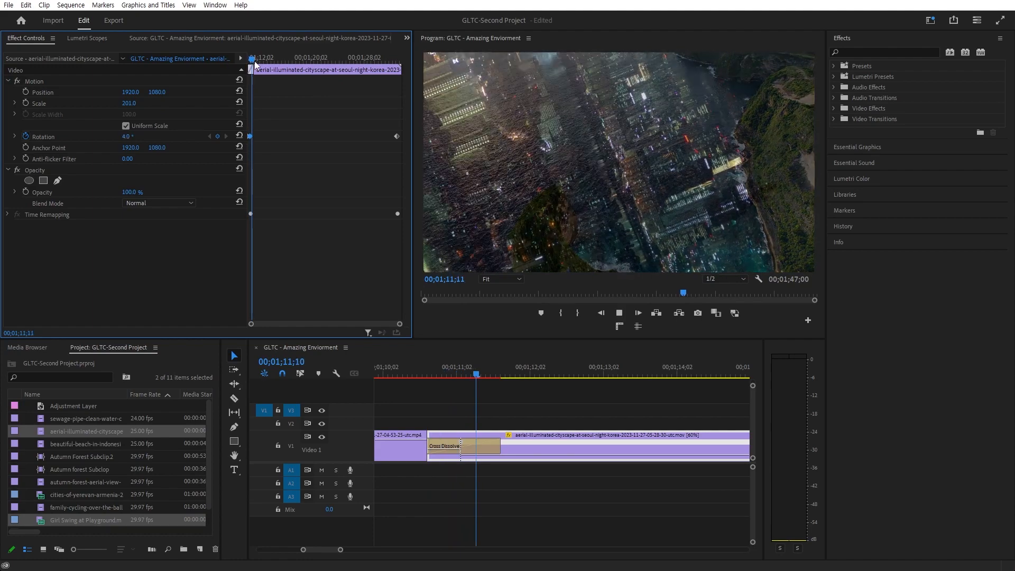
Move the cityscape clip's first Time Remapping speed keyframe to the very start of the clip
scroll(606, 471, down, 4)
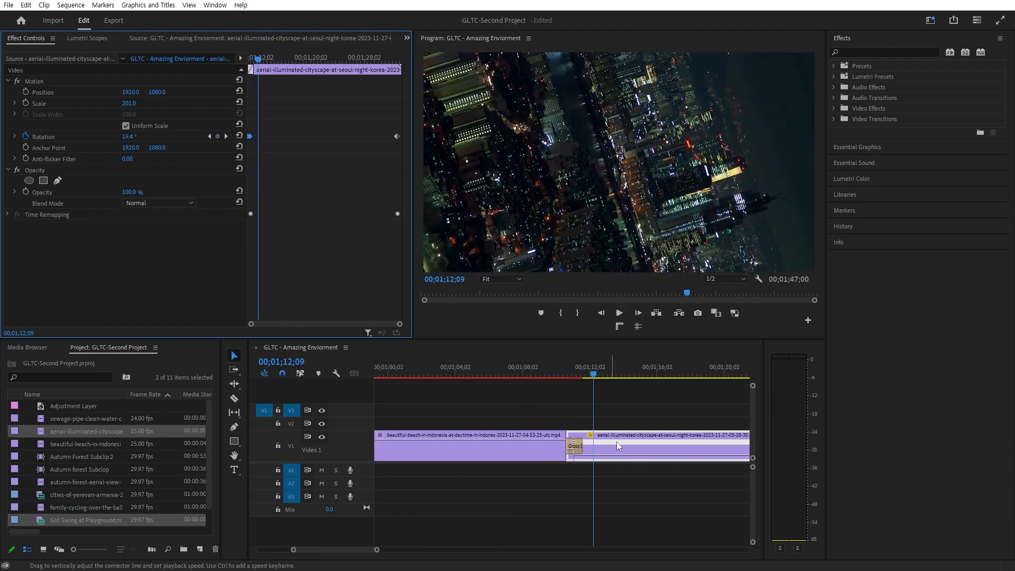
click(571, 453)
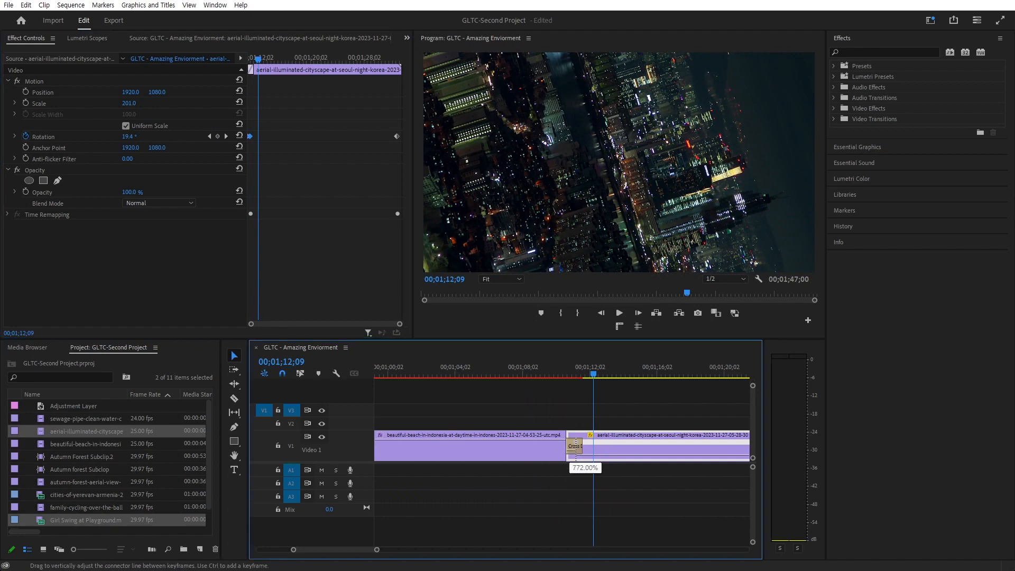
drag(569, 455, 570, 455)
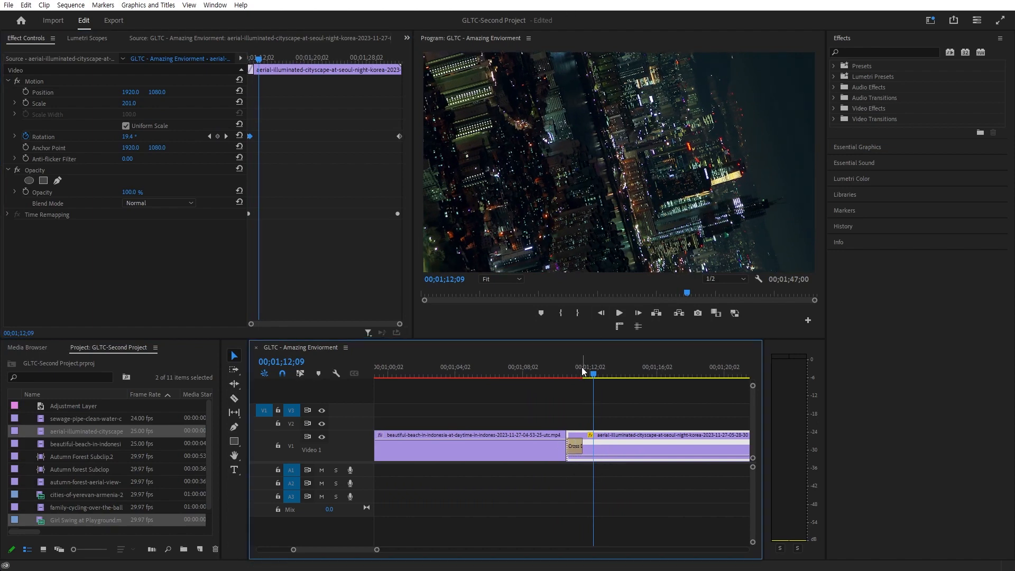
Play back the dissolve and the rotating cityscape while reviewing the neighbouring clips in the sequence
click(555, 365)
key(space)
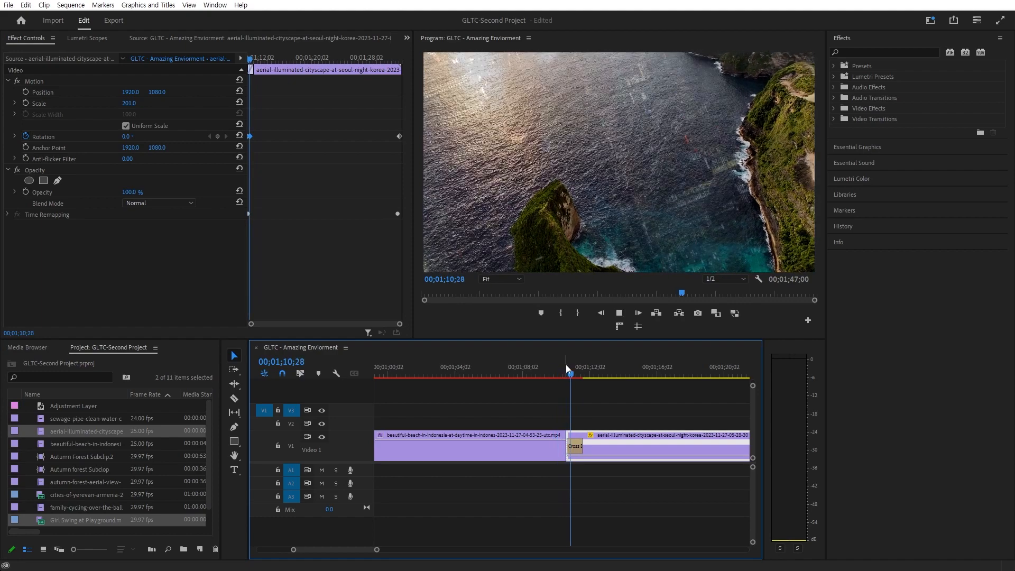
scroll(528, 458, down, 5)
scroll(532, 397, down, 3)
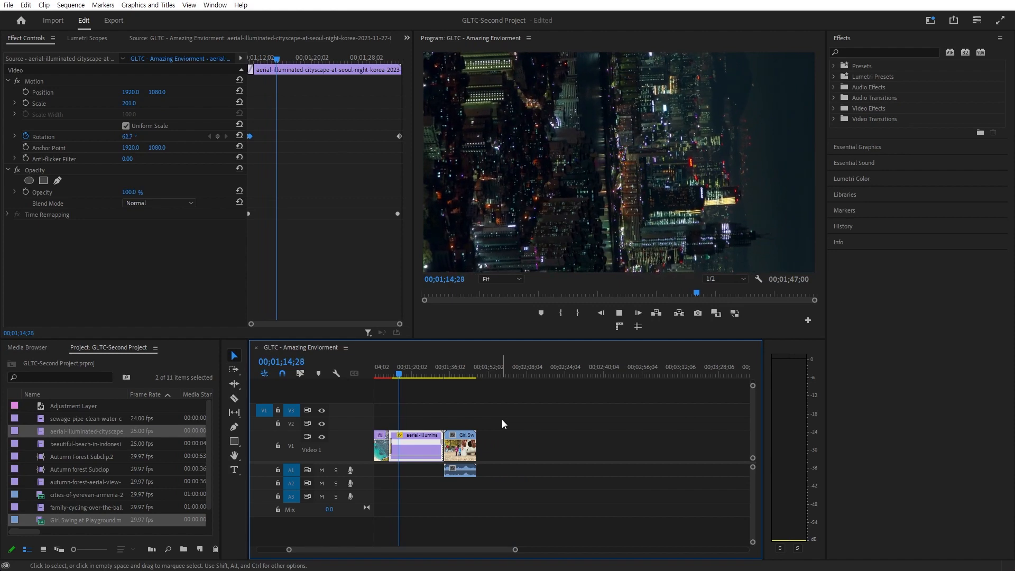
scroll(502, 419, up, 3)
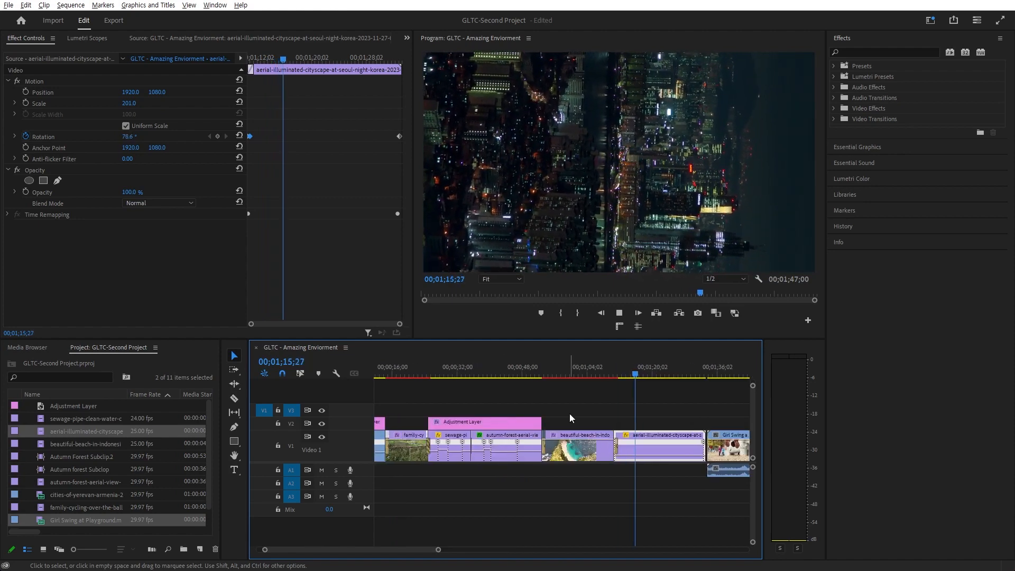
click(733, 423)
scroll(708, 428, down, 3)
scroll(561, 454, up, 3)
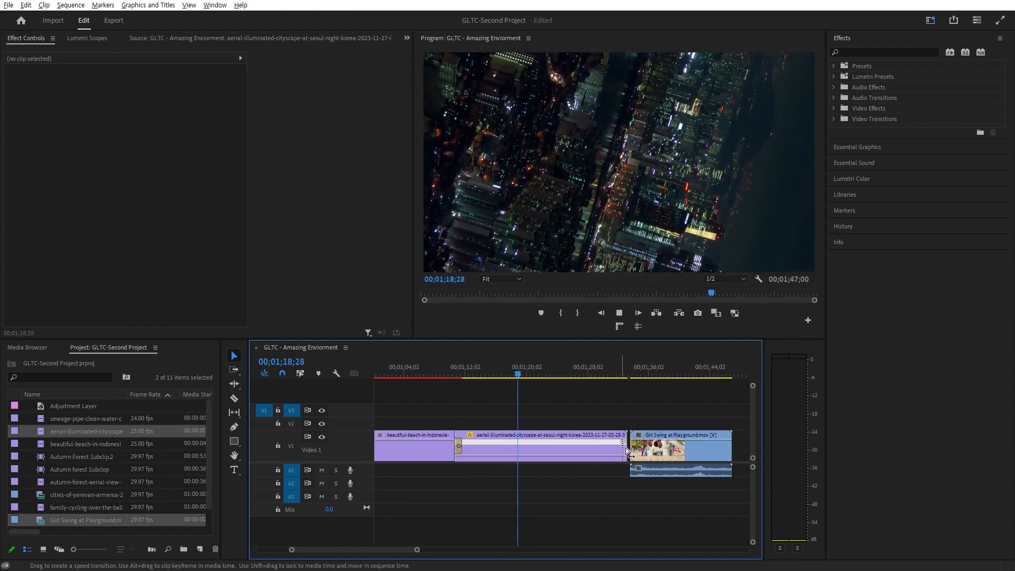
key(space)
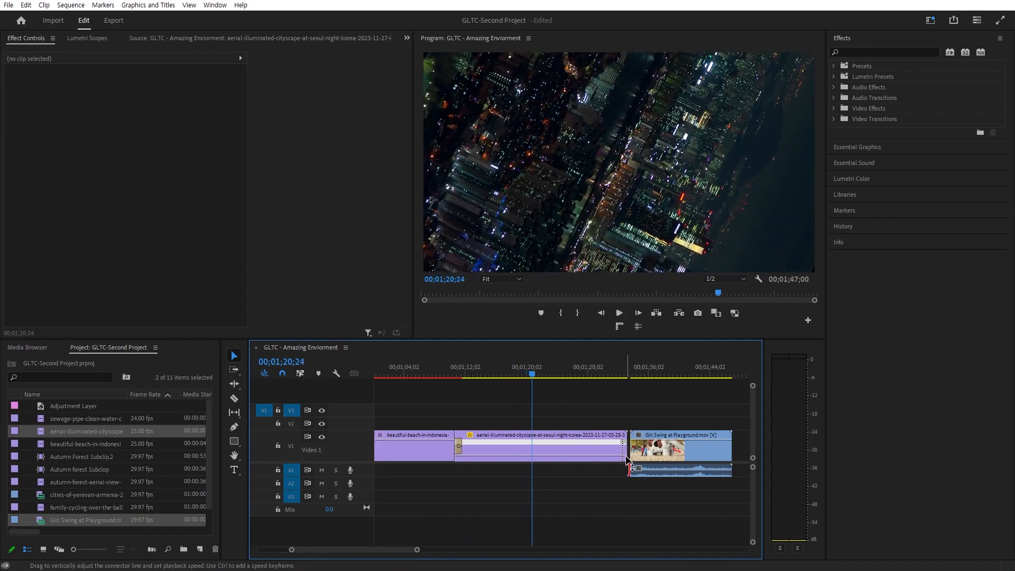
Trim the cityscape clip's end to about 00;01;23;16 and move the Girl Swing clip directly against it
drag(628, 459, 551, 459)
key(space)
mouse_move(689, 457)
mouse_down()
mouse_move(598, 448)
mouse_move(613, 447)
mouse_up()
Apply the default transition to the cityscape and Girl Swing clips, then play back the start of the playground shot
drag(588, 395, 527, 448)
key(ctrl+d)
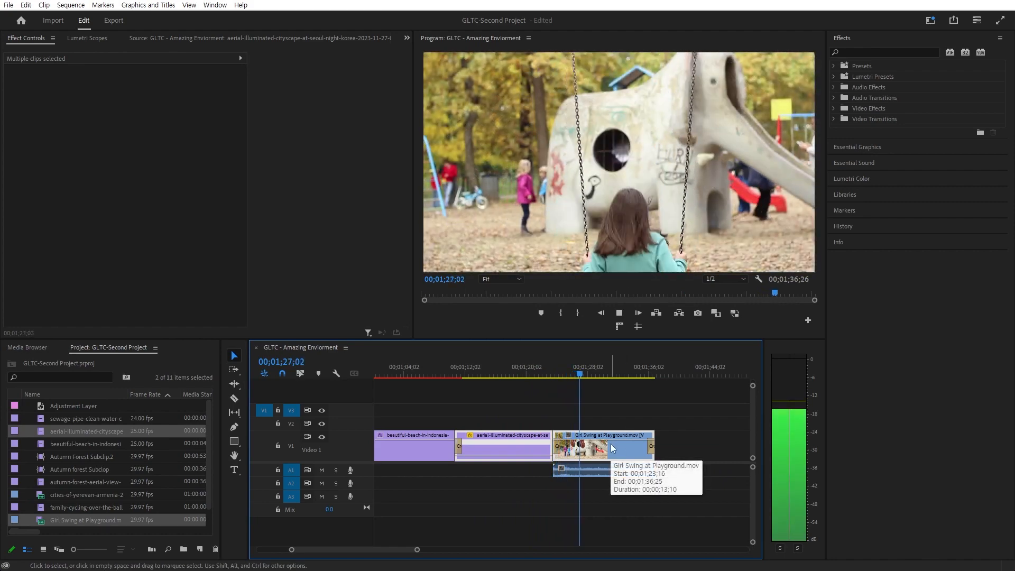
key(space)
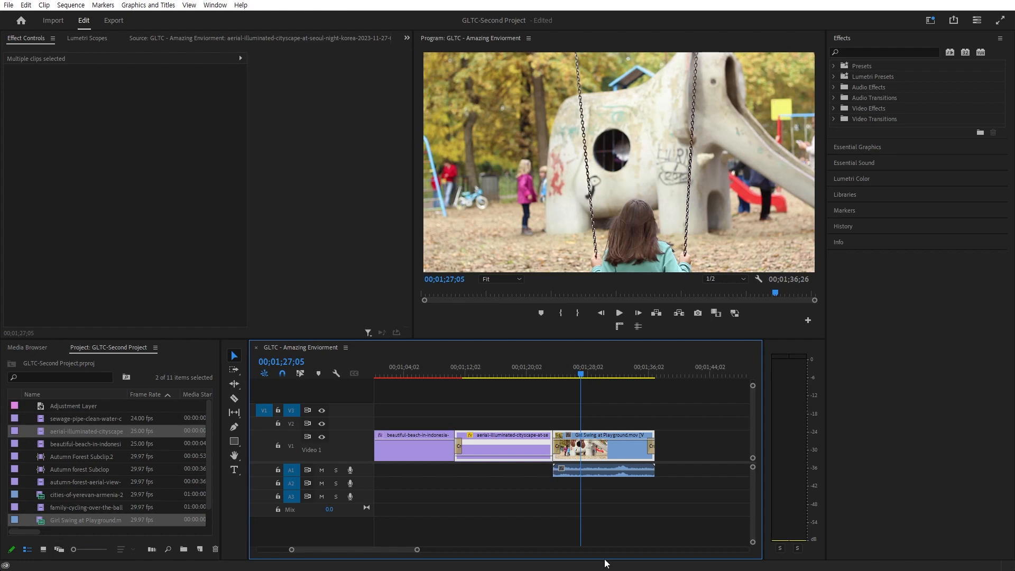
click(689, 487)
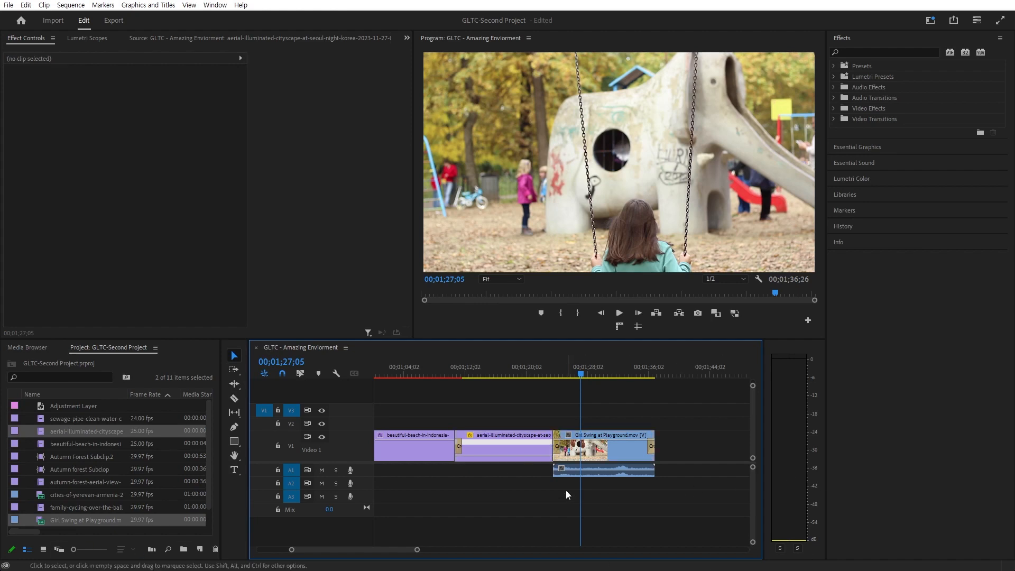
Add the text "Amazing Playground" over the playground shot at 00;01;27;05 and reword it to "Fun Playground"
click(501, 138)
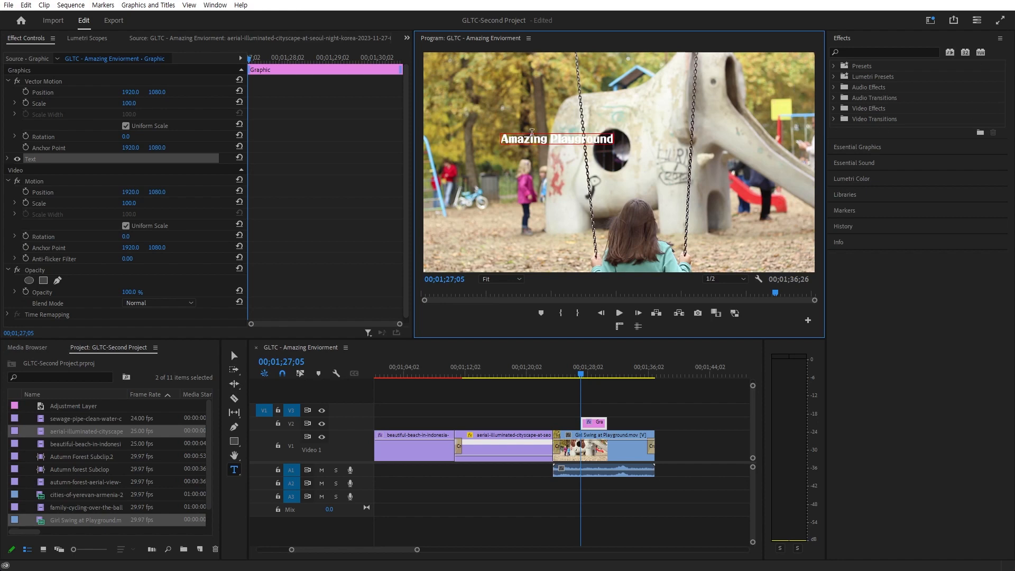
double_click(525, 135)
text(Fu)
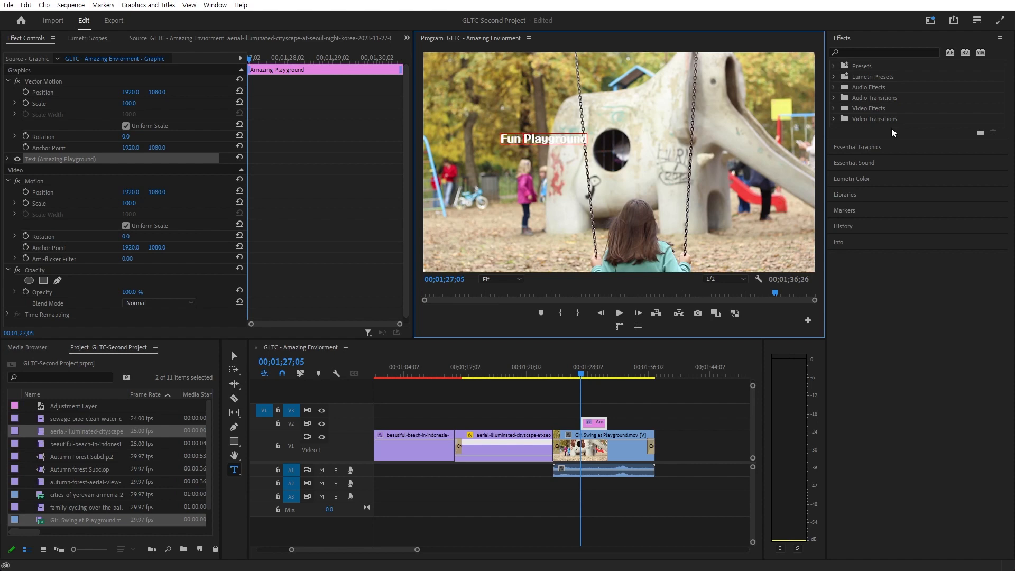
Give all of the "Fun Playground" text a black outer stroke with a width of 26, keeping the white fill
click(880, 152)
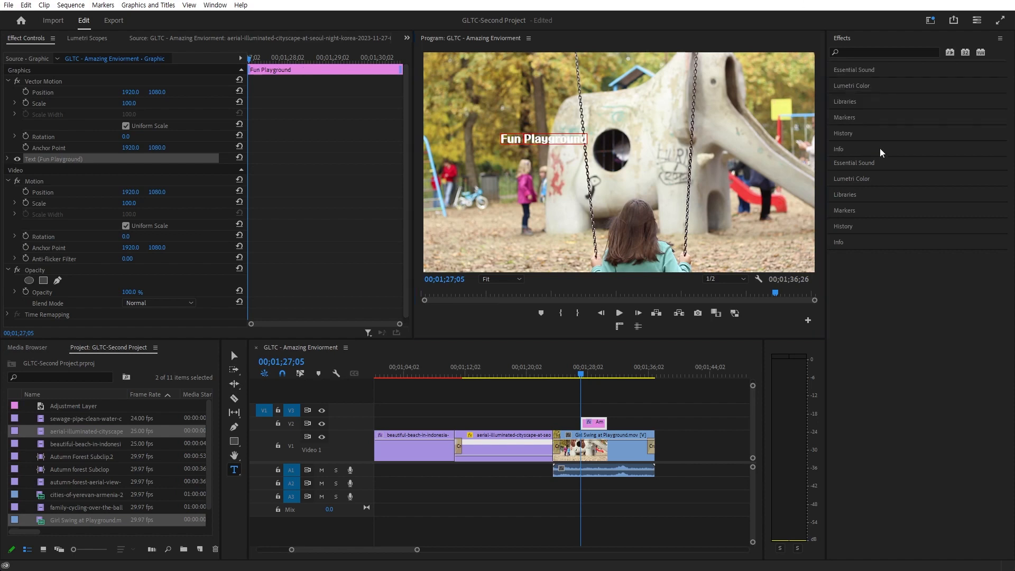
key(ctrl+a)
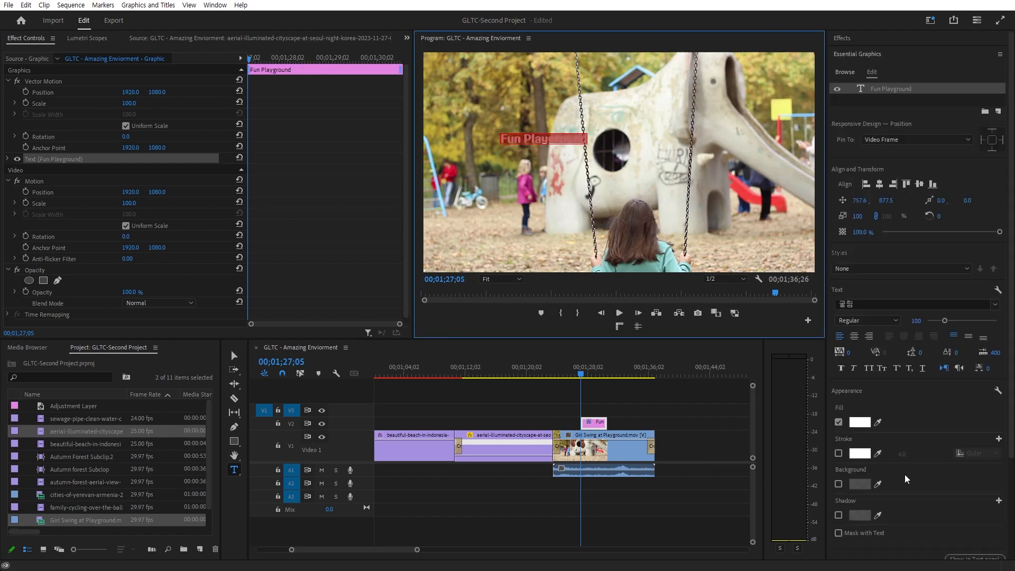
click(859, 422)
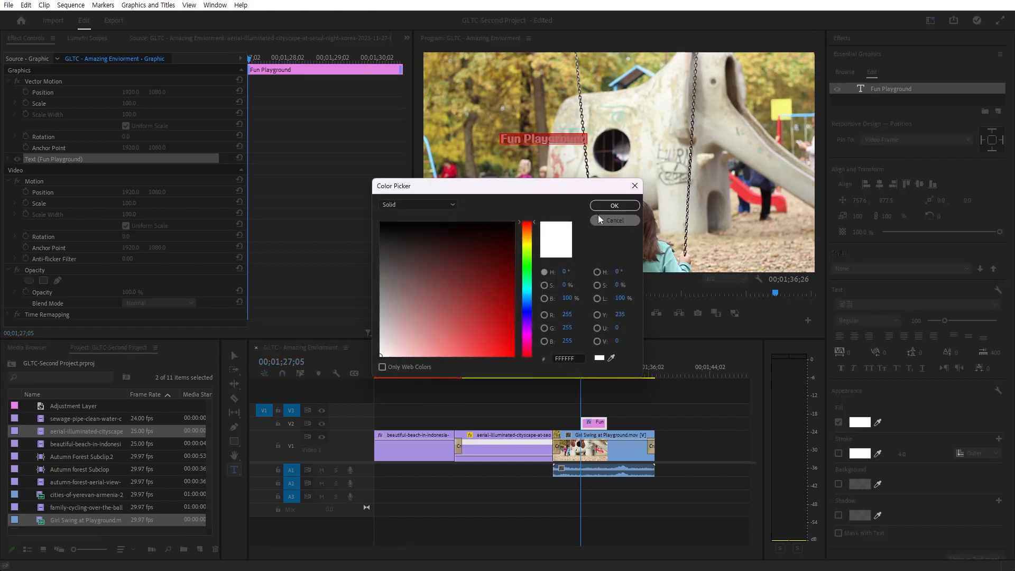
click(599, 218)
click(838, 452)
click(860, 452)
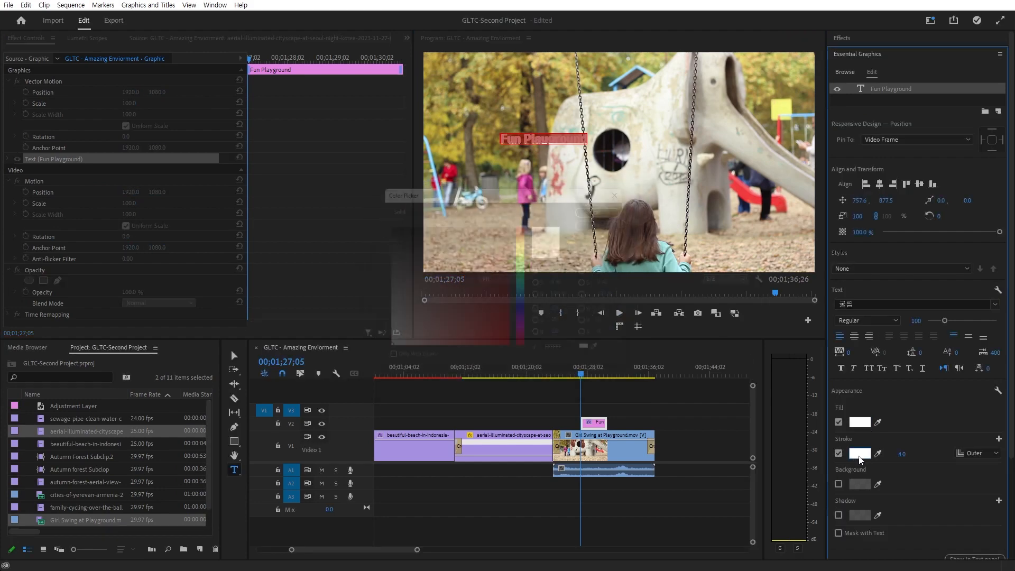
click(629, 203)
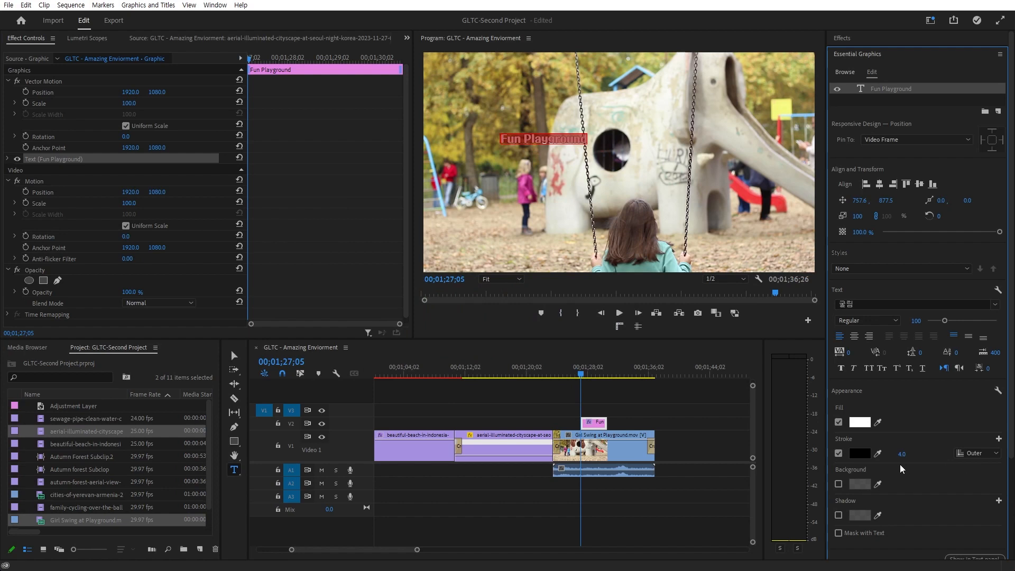
mouse_move(902, 454)
mouse_down()
mouse_move(938, 454)
mouse_move(913, 453)
mouse_up()
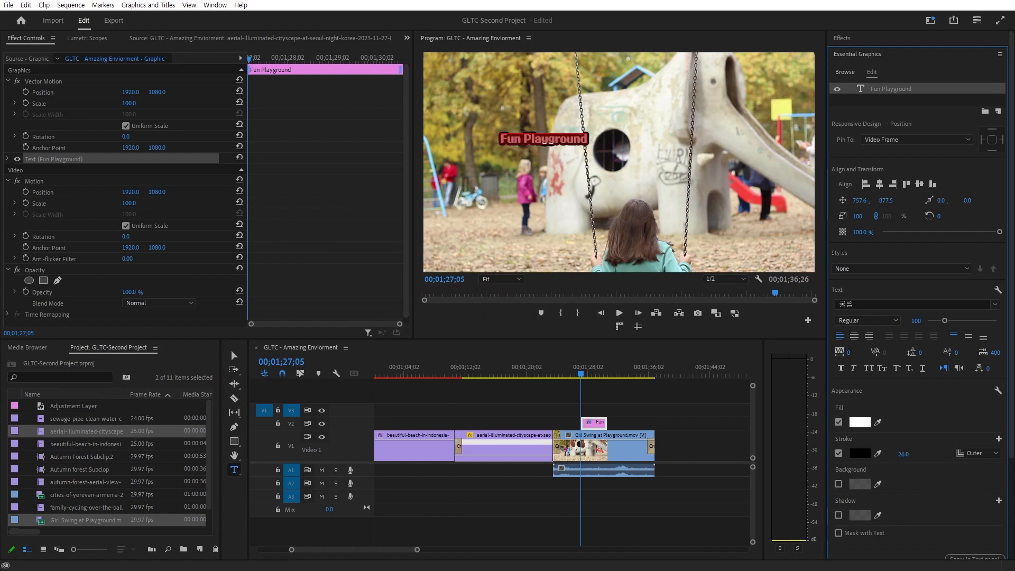
Enlarge the "Fun Playground" text to size 252 and try the Bell MT font on it
drag(943, 320, 971, 317)
click(970, 302)
scroll(973, 411, down, 8)
scroll(972, 411, down, 5)
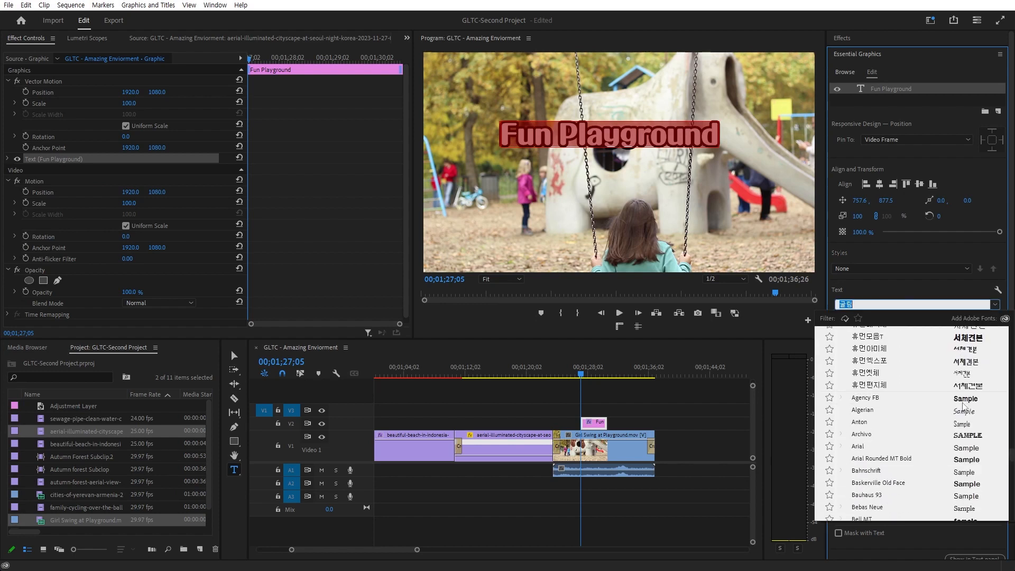
scroll(963, 407, up, 4)
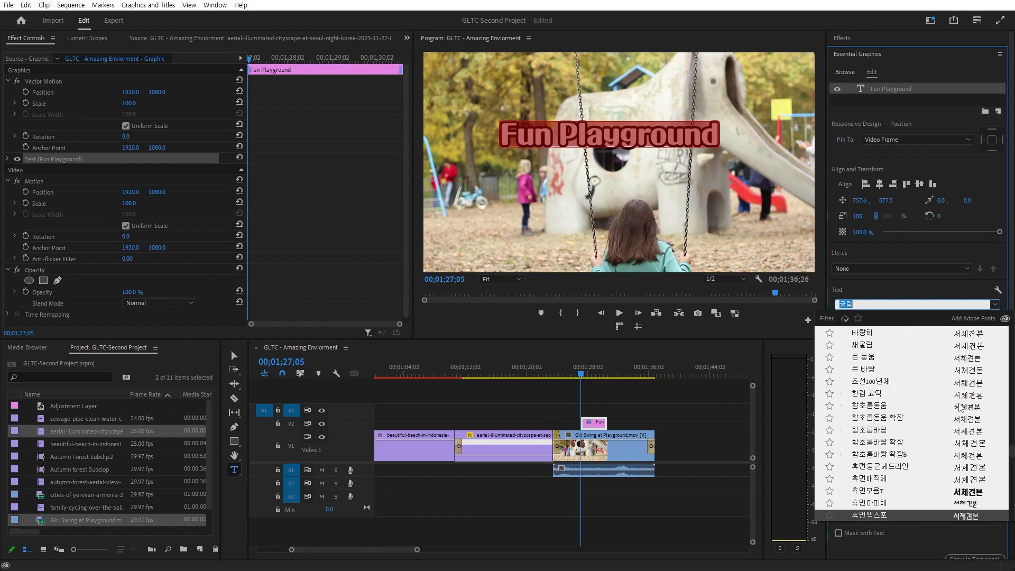
scroll(960, 407, down, 7)
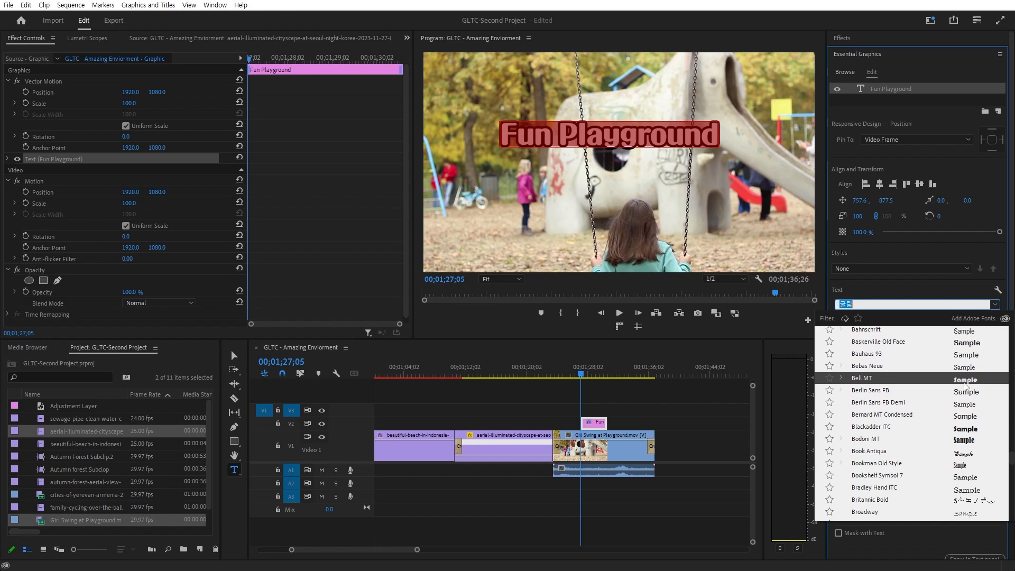
click(966, 379)
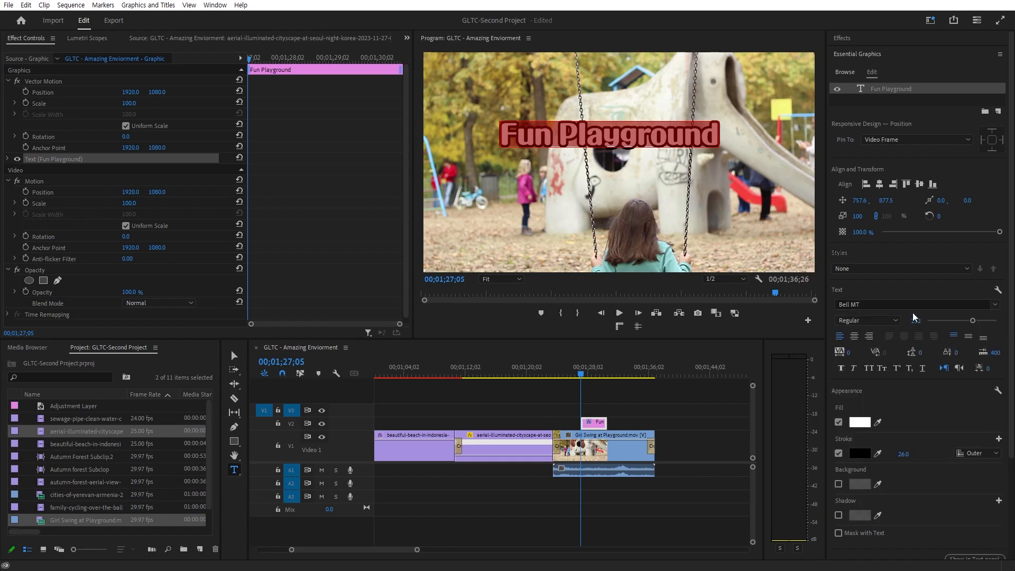
Try the Bungee font and the Cambria font on all of the title text
click(993, 305)
scroll(965, 373, down, 5)
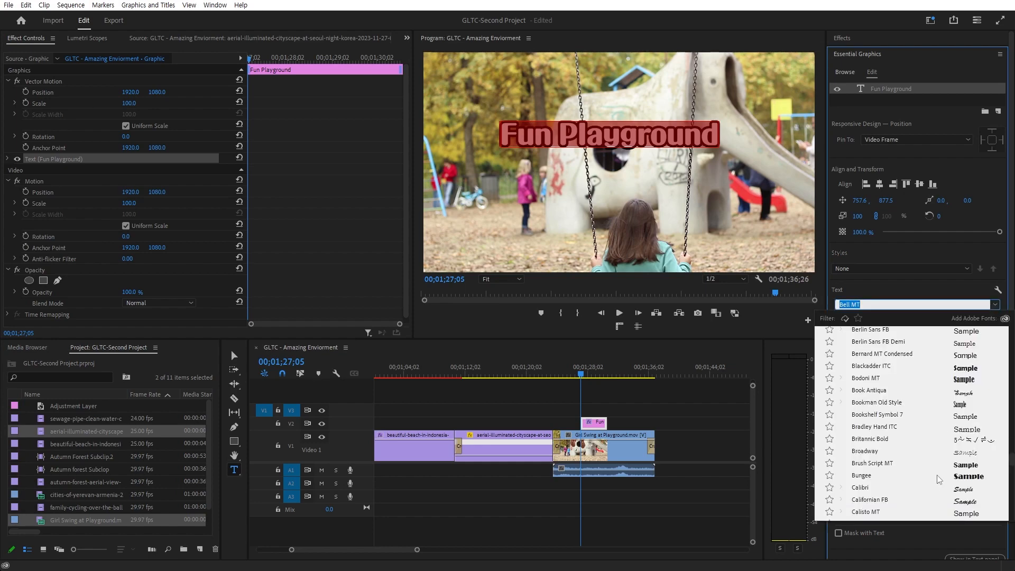
click(938, 482)
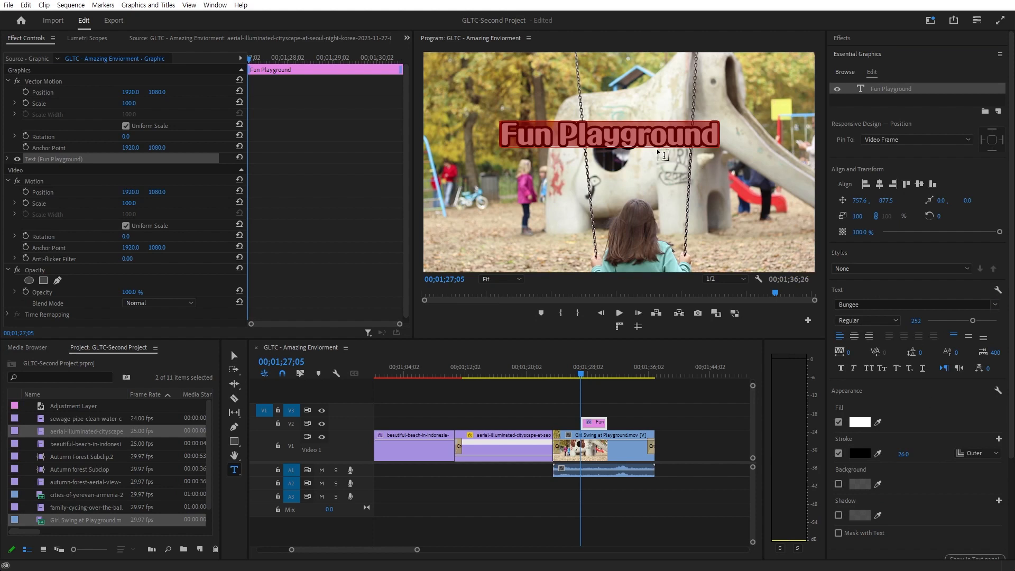
click(637, 136)
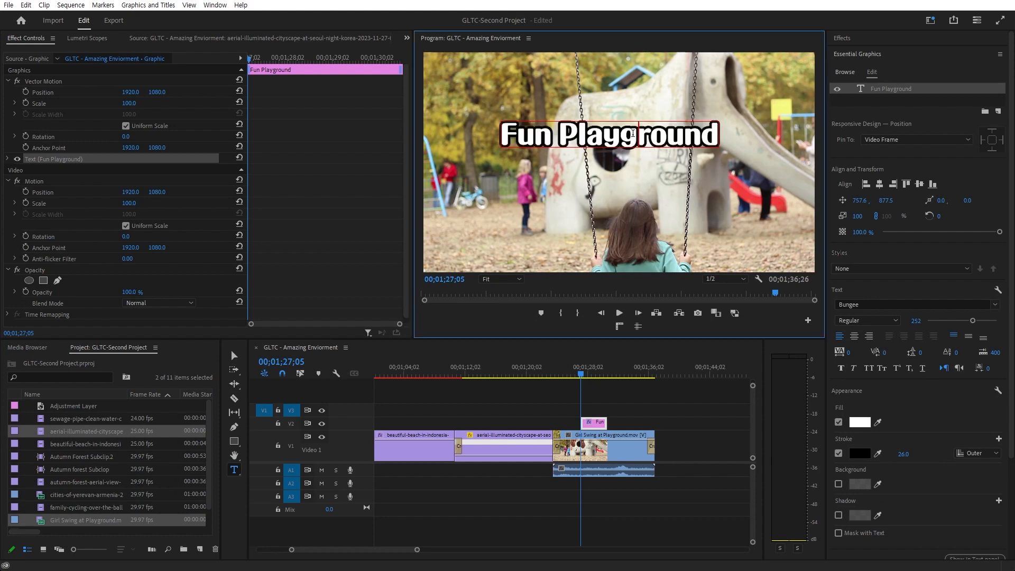
key(ctrl+a)
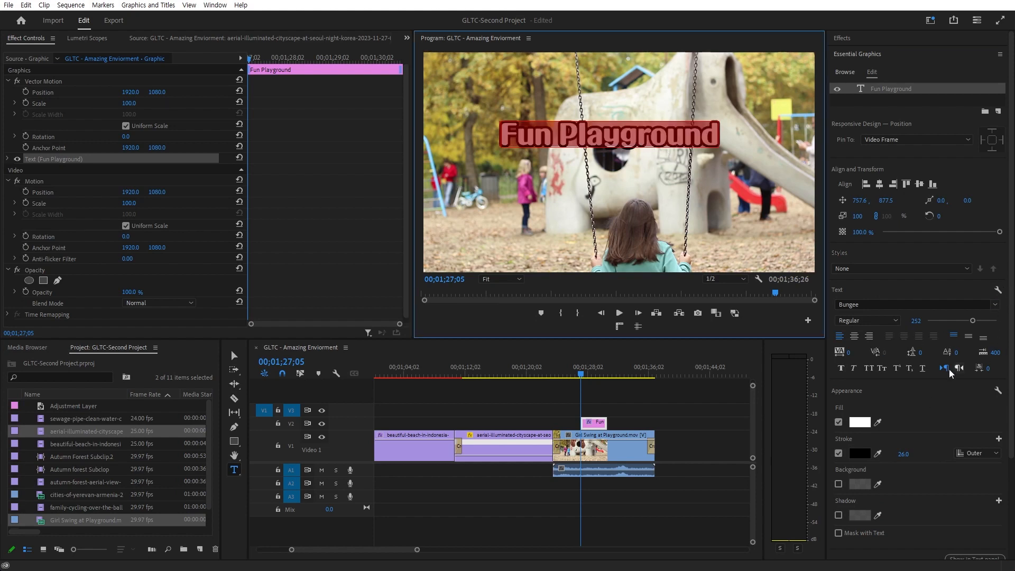
click(906, 304)
click(906, 382)
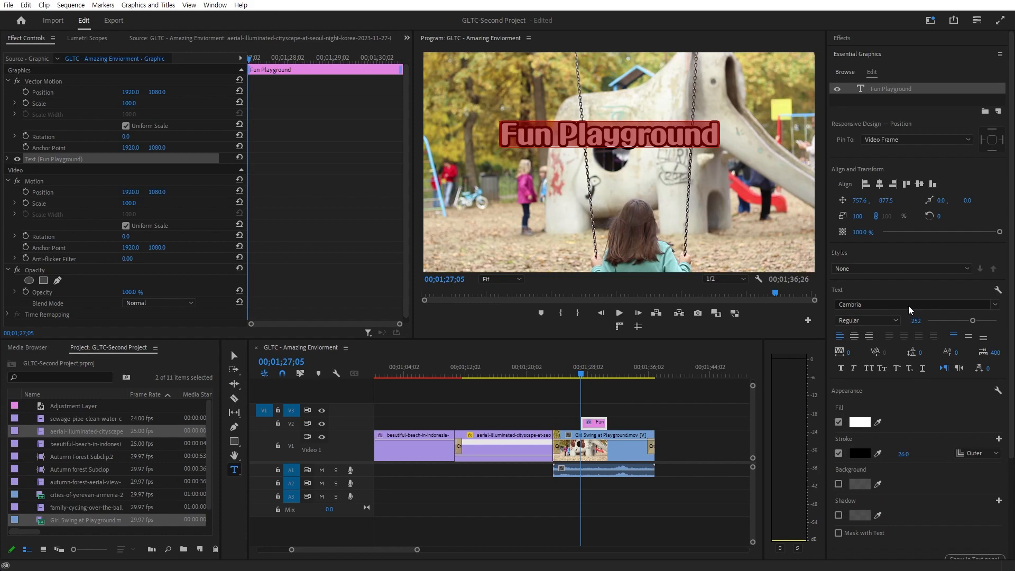
Play back the playground shot from just before the title, at about 00;01;26;26
click(588, 385)
key(space)
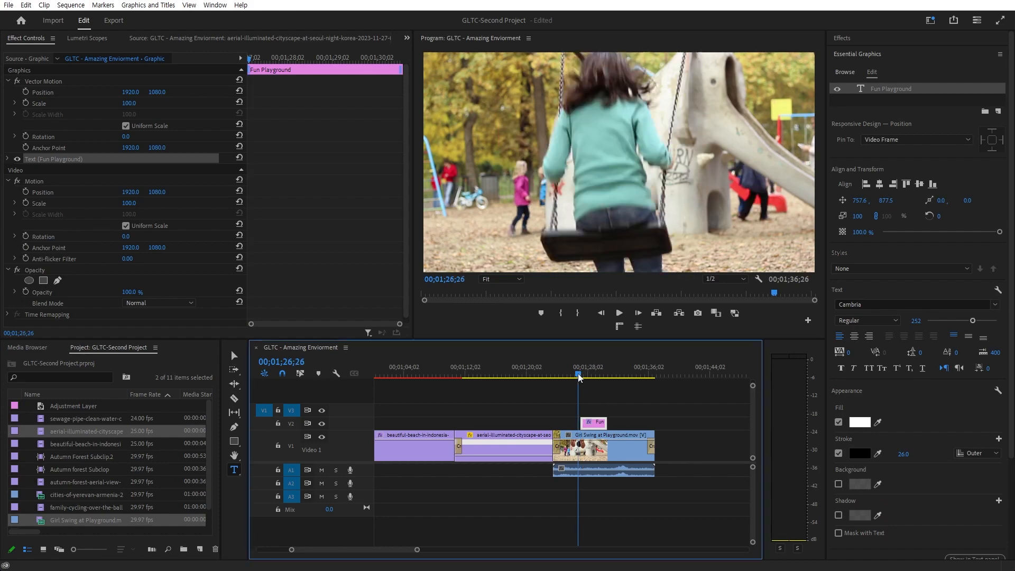
click(627, 410)
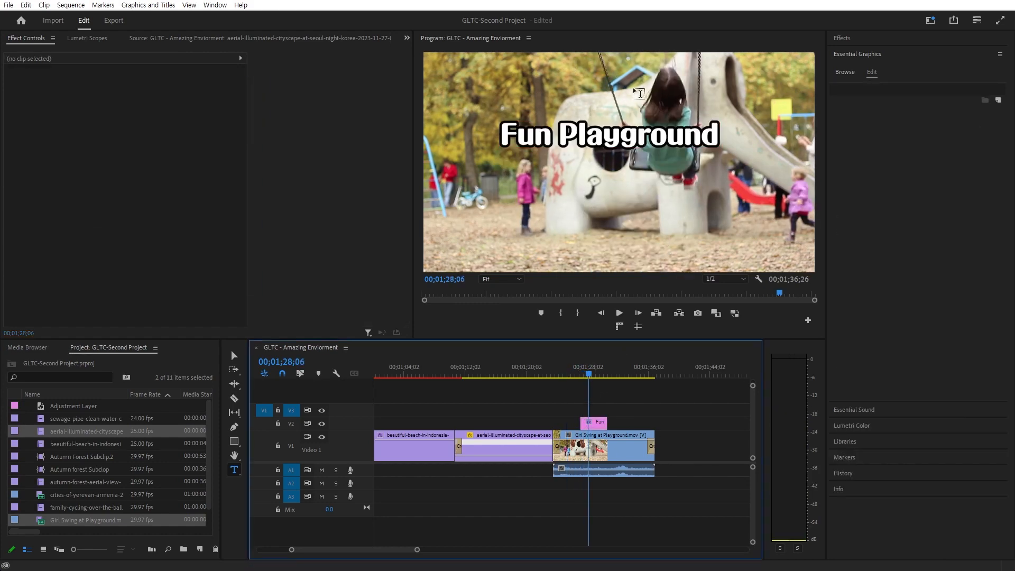
Enlarge all of the "Fun Playground" text to size 327 and set its font to Bell MT
double_click(680, 135)
drag(945, 320, 986, 320)
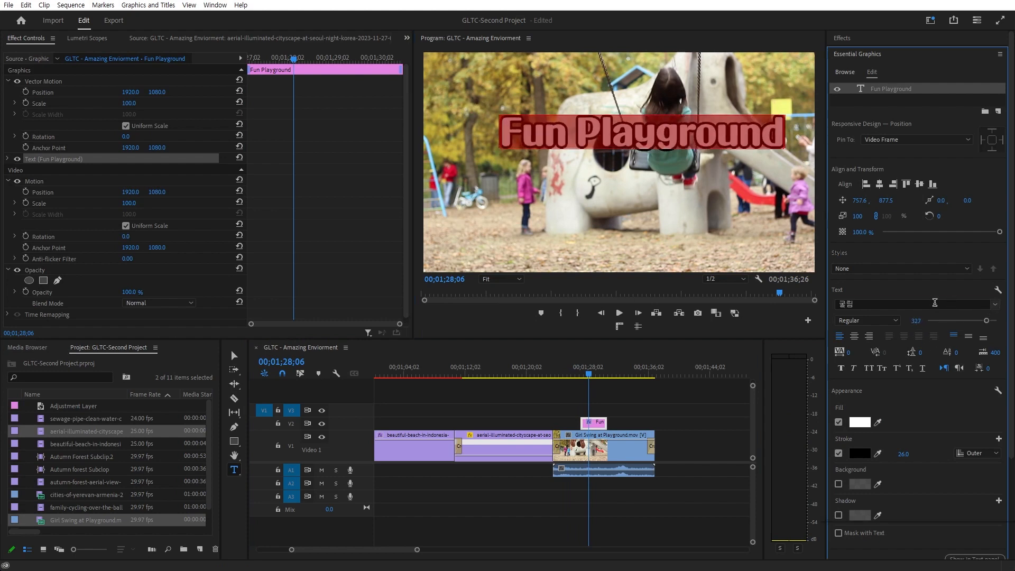
click(934, 302)
scroll(982, 412, down, 5)
scroll(998, 420, down, 5)
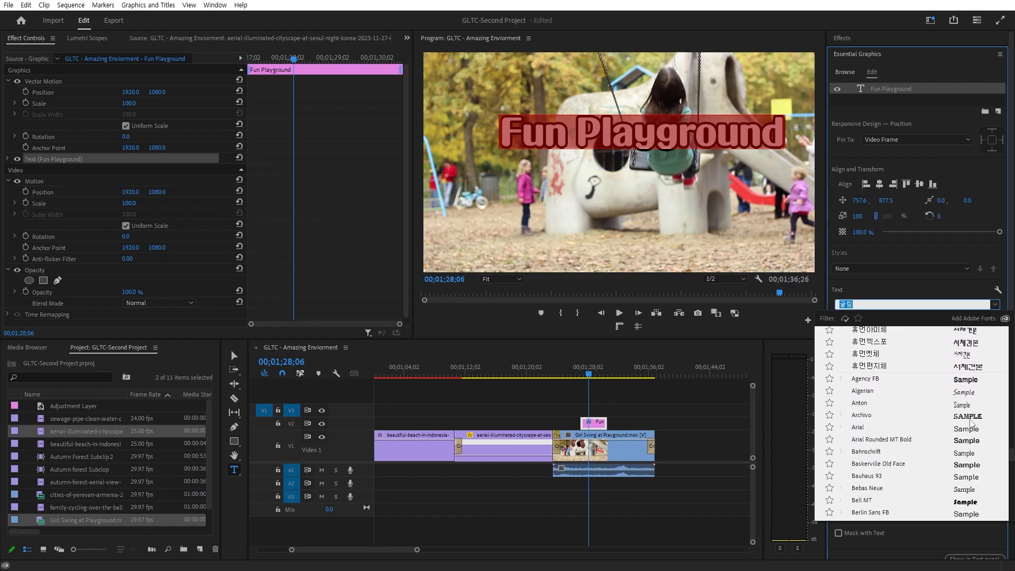
scroll(971, 423, down, 1)
click(968, 478)
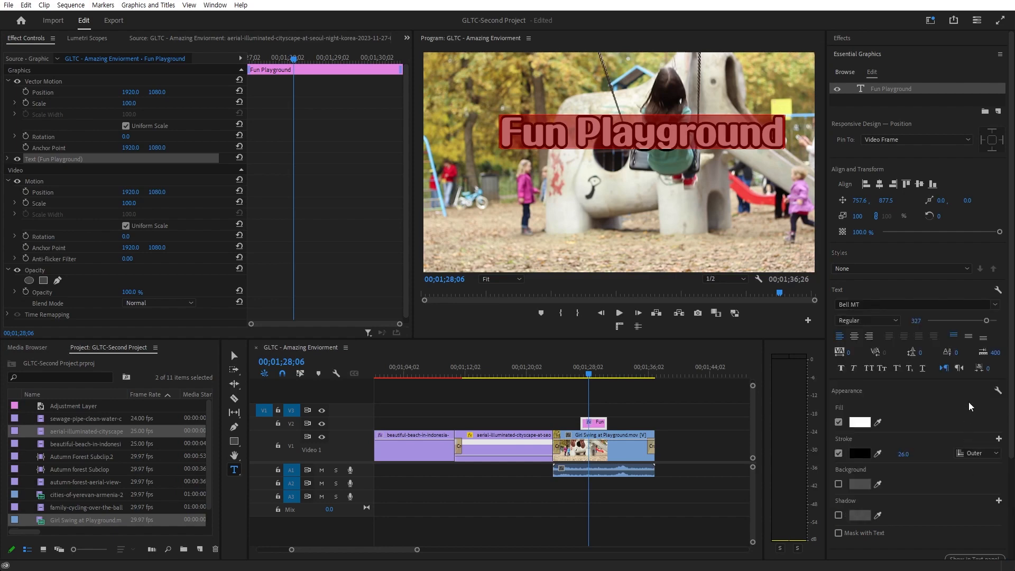
click(993, 304)
scroll(983, 401, down, 4)
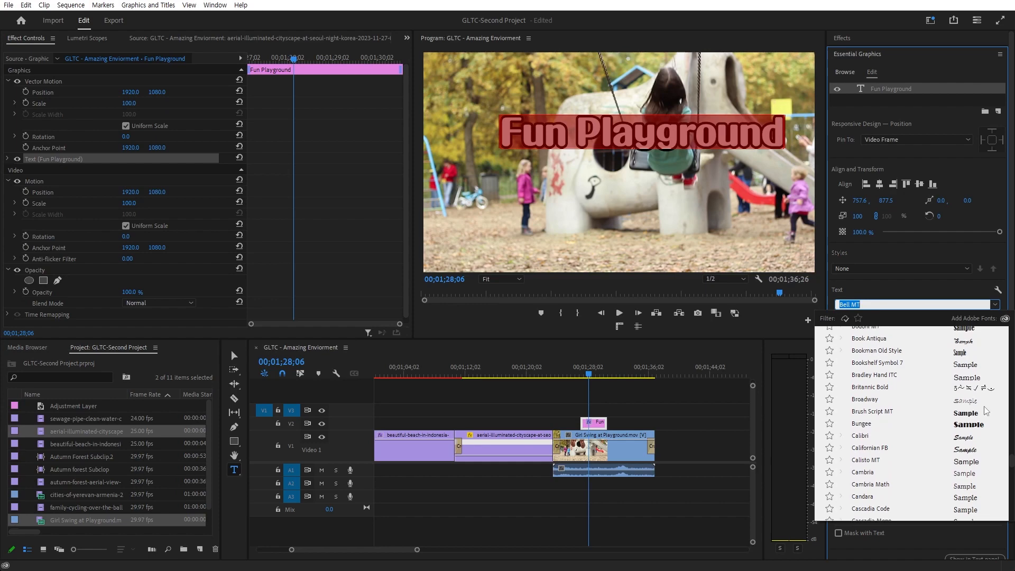
scroll(961, 430, up, 2)
click(961, 431)
scroll(962, 435, down, 2)
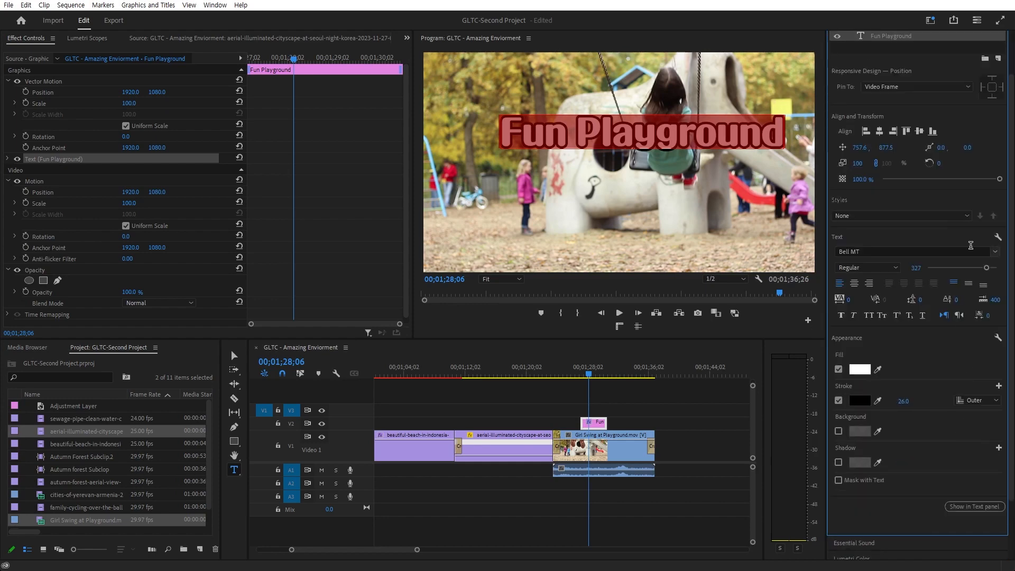
Delete all of the existing title text from the playground shot
click(597, 128)
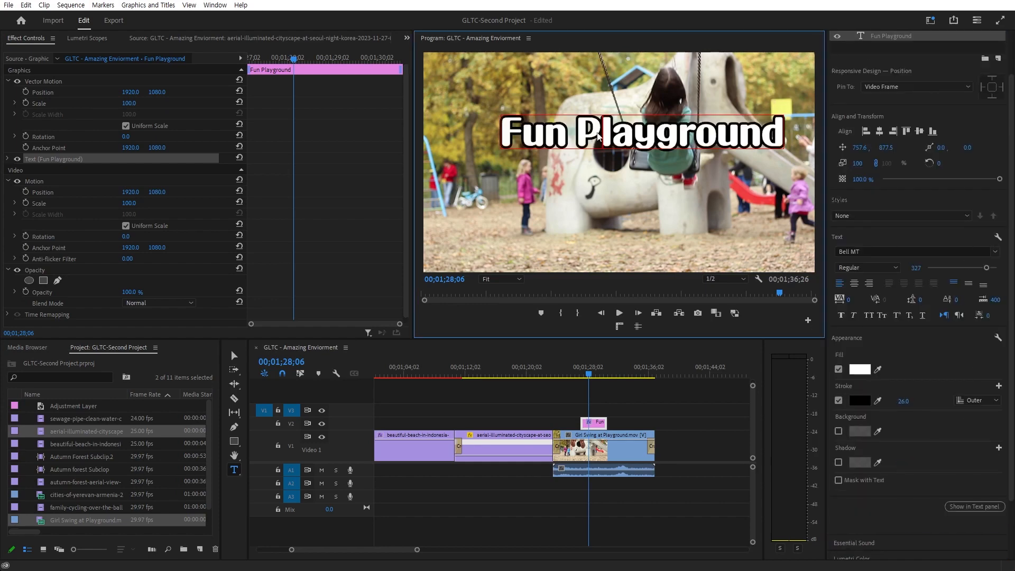
text(d)
key(ctrl+a)
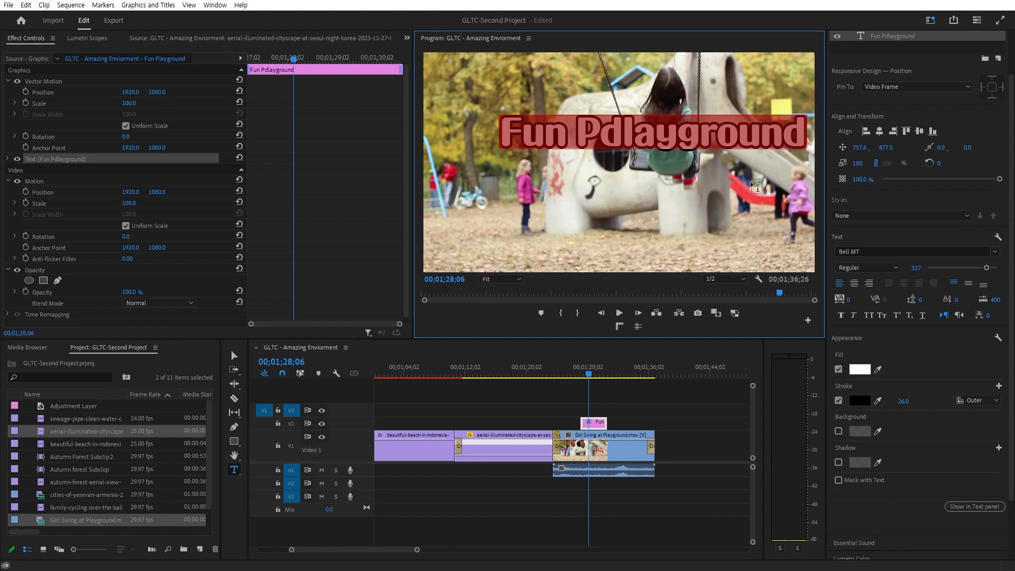
key(BackSpace)
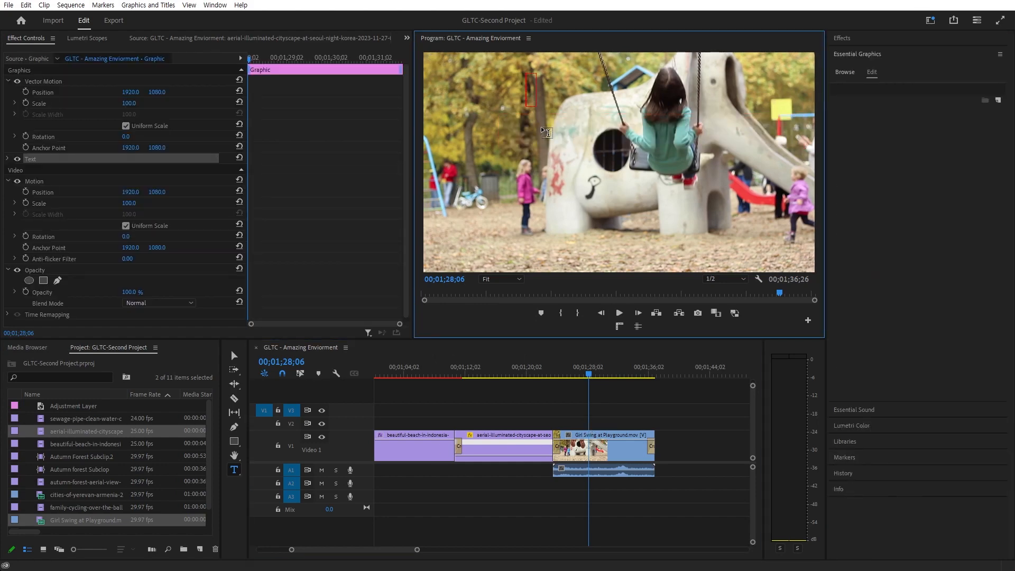
Add a new "Fun Playground" text near the top of the frame at 00;01;28;06, and play the shot back
click(546, 129)
text(F)
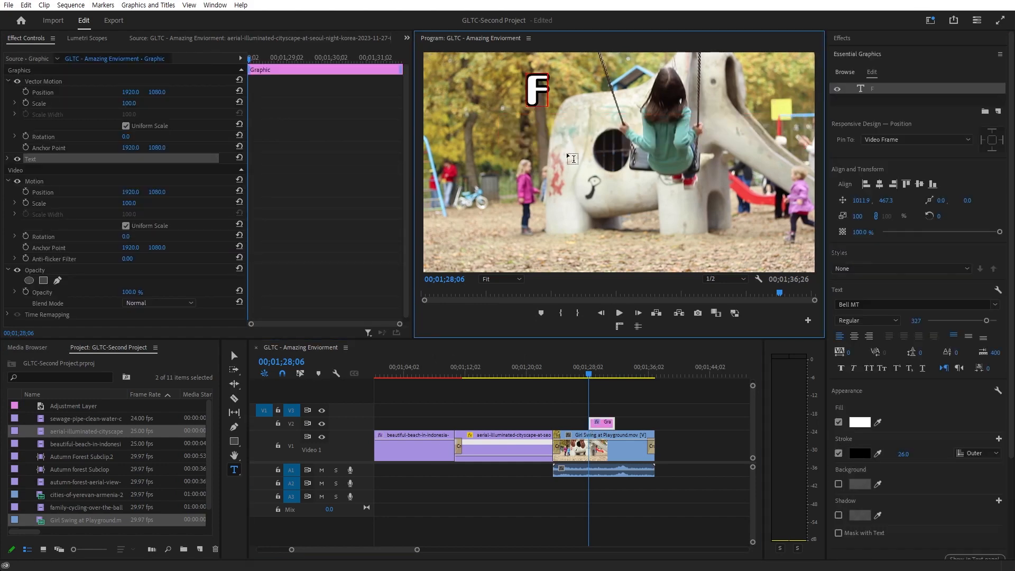
text(un Play)
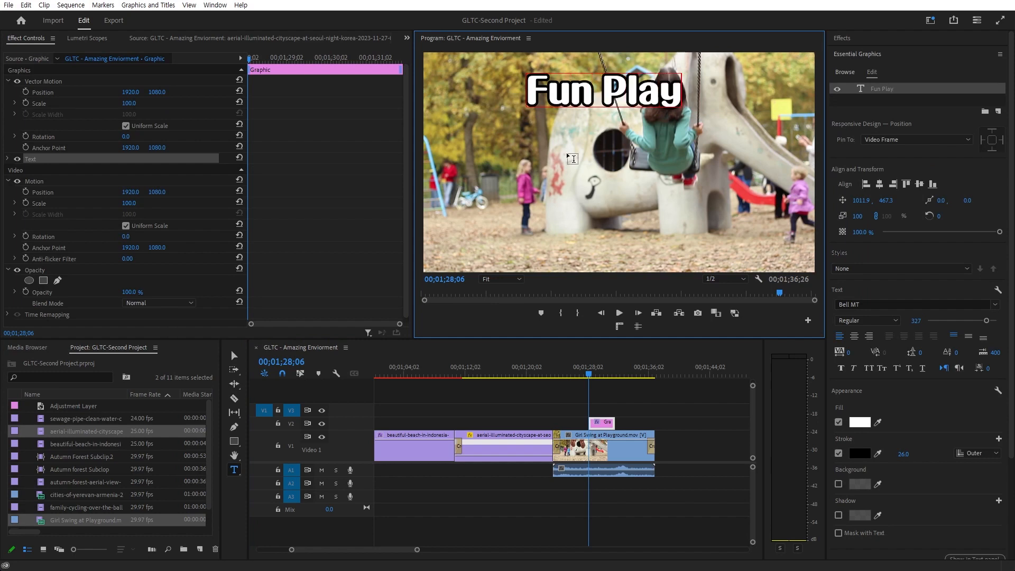
text(ground)
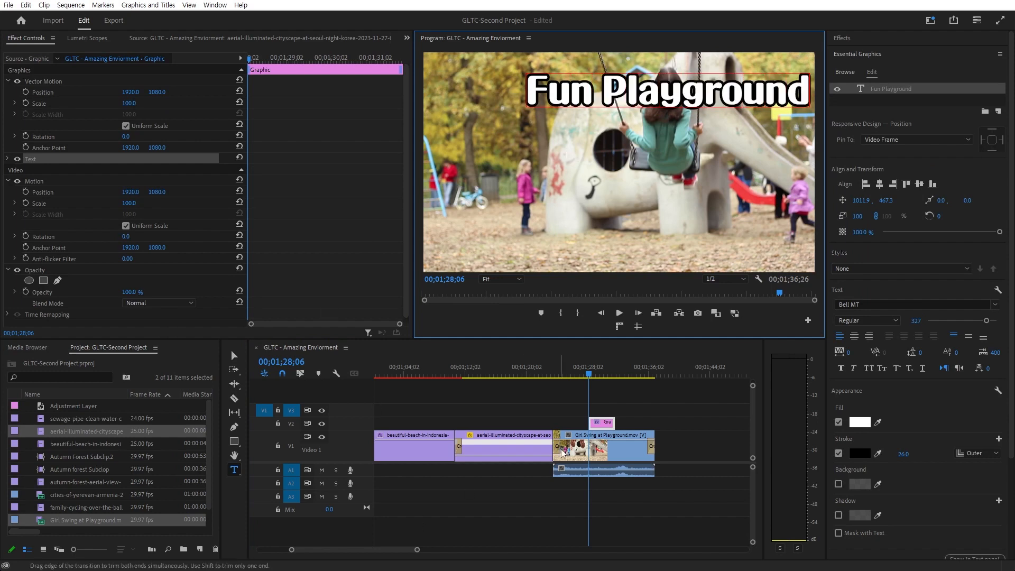
click(550, 423)
key(space)
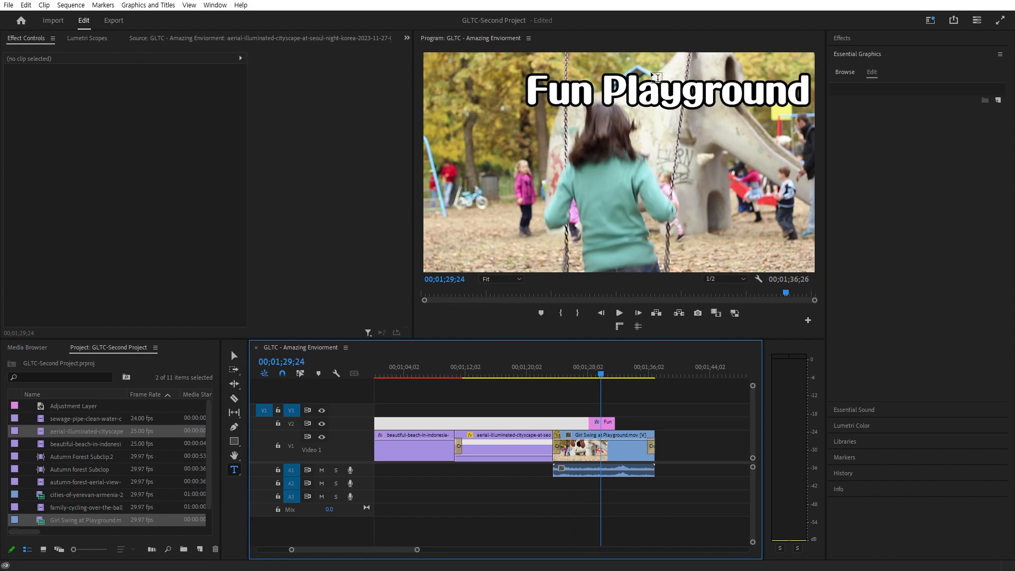
Change the font of the whole new title to Book Antiqua with the Regular style
double_click(657, 77)
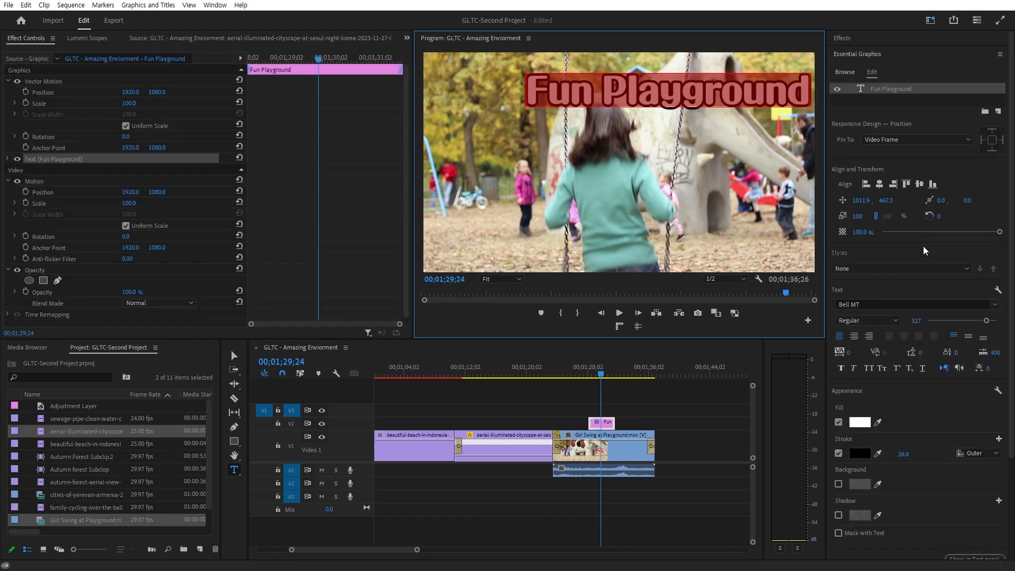
click(935, 304)
click(954, 396)
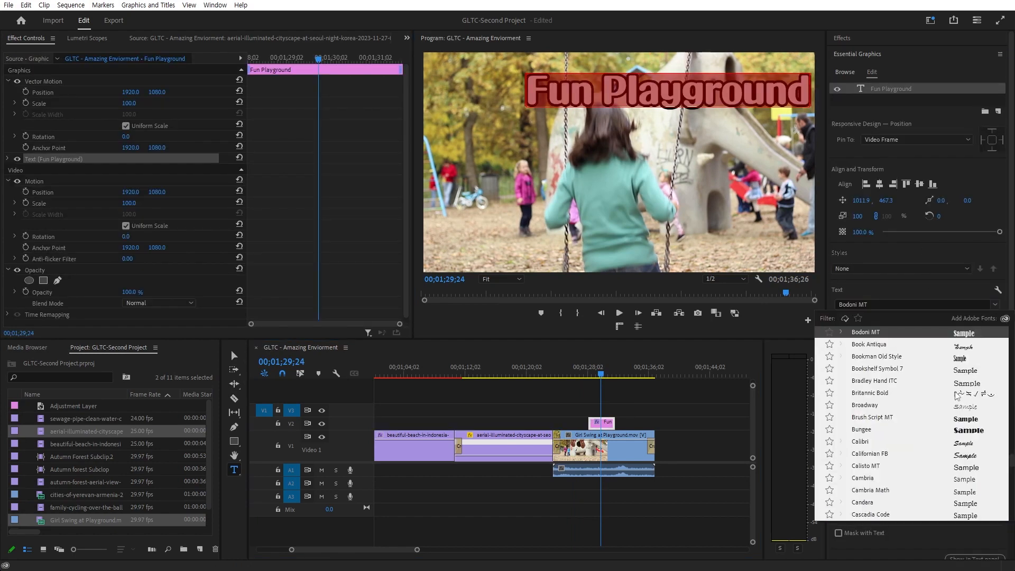
click(956, 305)
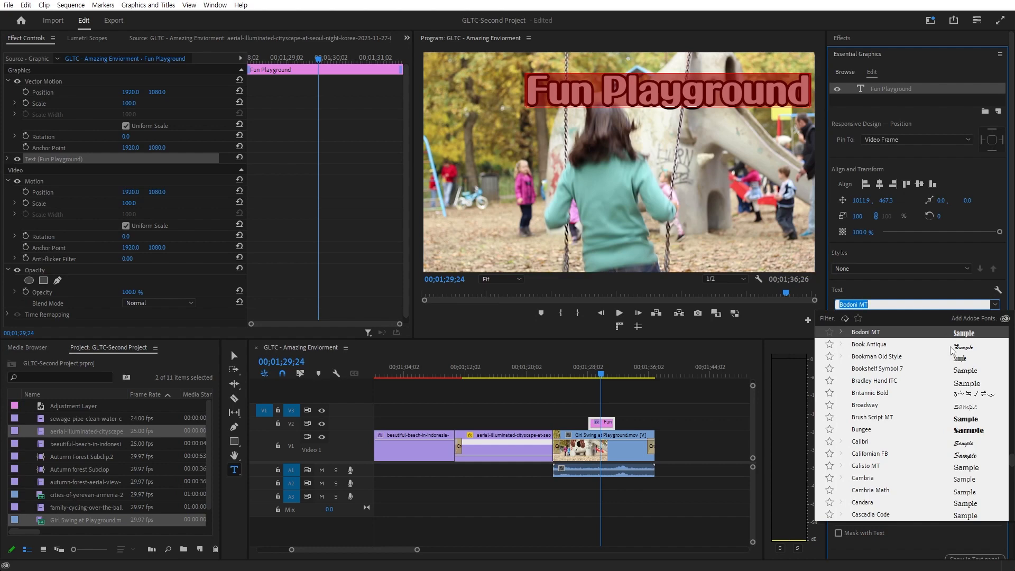
scroll(951, 350, down, 1)
click(953, 332)
click(945, 304)
scroll(946, 371, up, 2)
scroll(968, 354, down, 2)
click(968, 369)
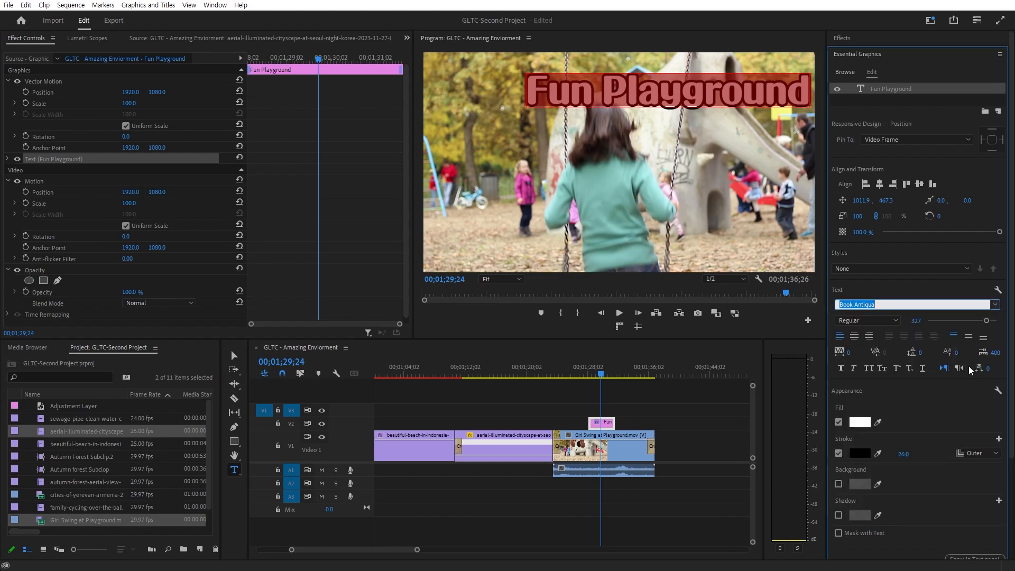
click(879, 321)
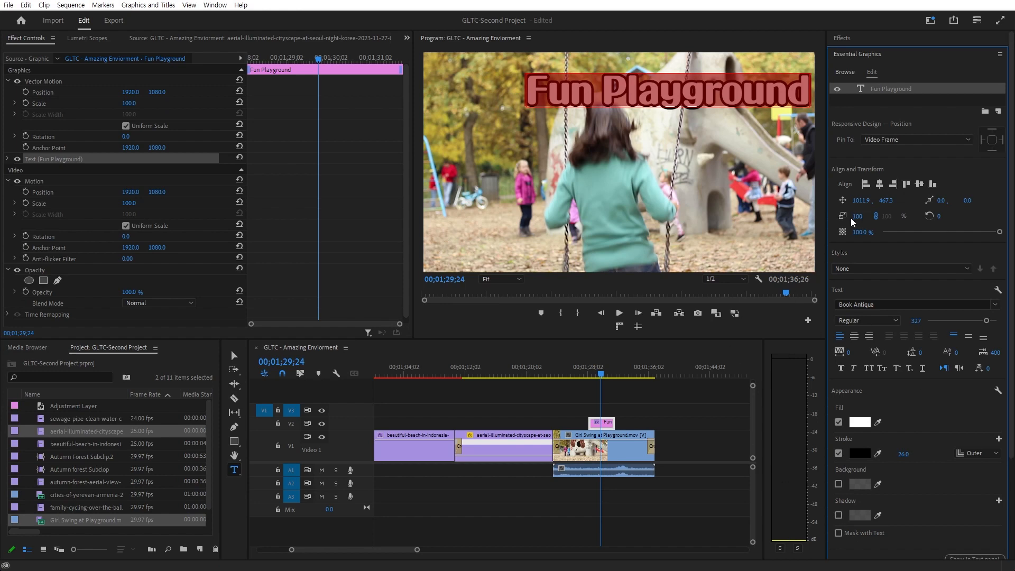
Center-align the title text and move it to the horizontal middle of the frame, at about 1920, 694.3
click(854, 336)
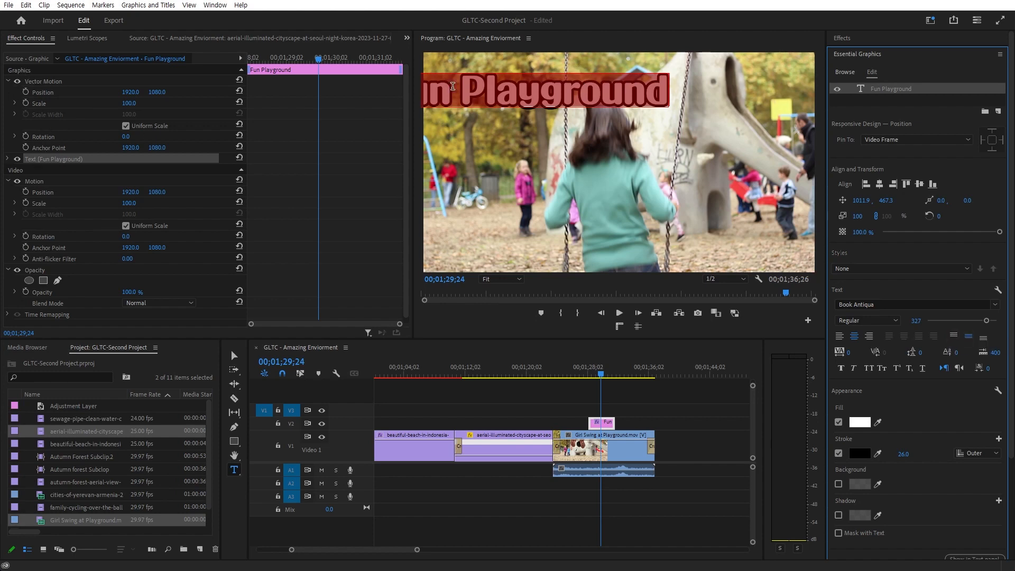
click(234, 355)
drag(520, 102, 617, 136)
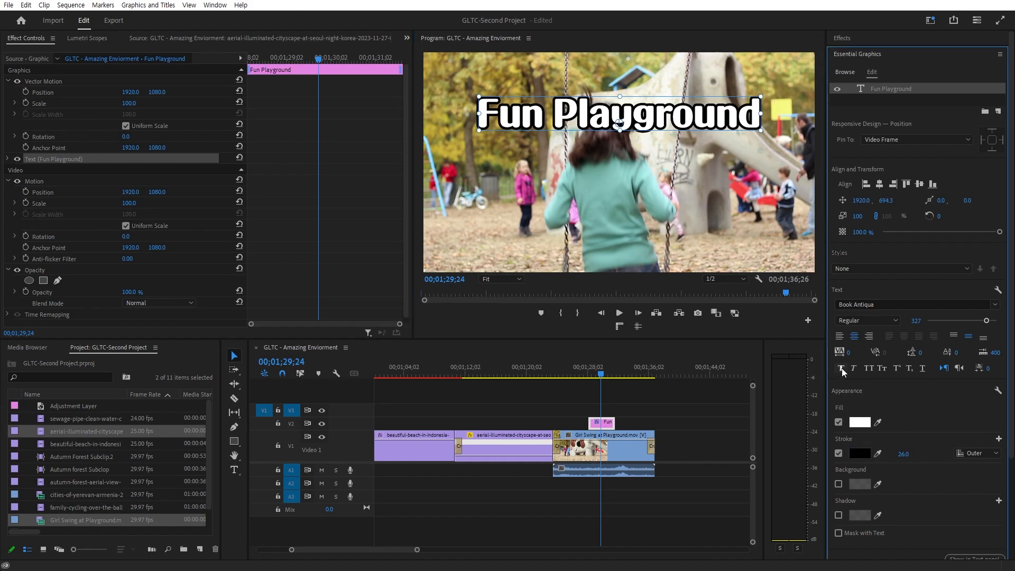
Change the title's outer stroke to purple (9600FF) and set the stroke width to 44
click(859, 454)
drag(527, 247, 527, 293)
mouse_move(481, 336)
mouse_down()
mouse_move(471, 345)
mouse_move(496, 322)
mouse_move(514, 356)
mouse_up()
click(526, 308)
drag(530, 307, 529, 329)
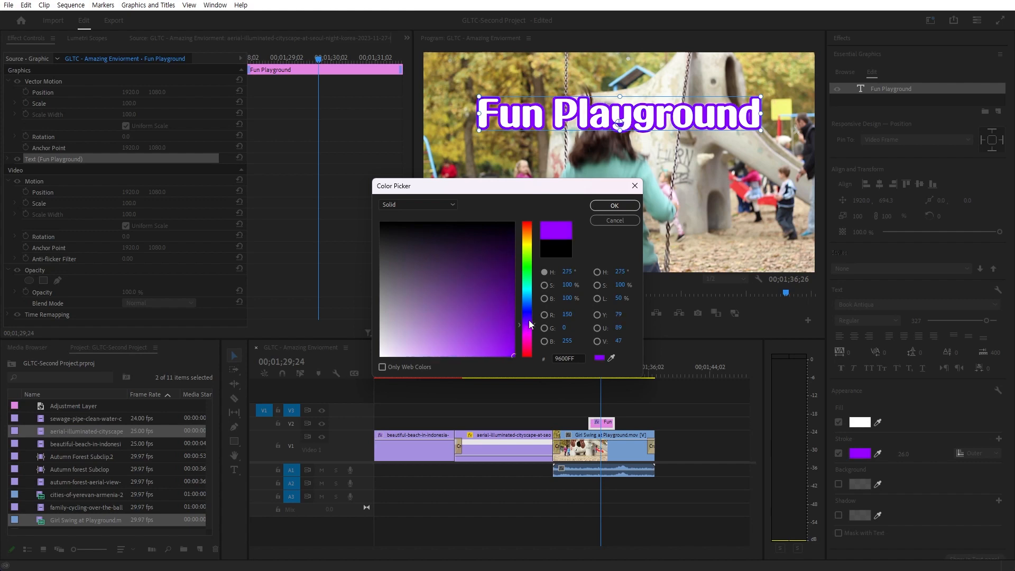
click(614, 205)
drag(903, 454, 911, 454)
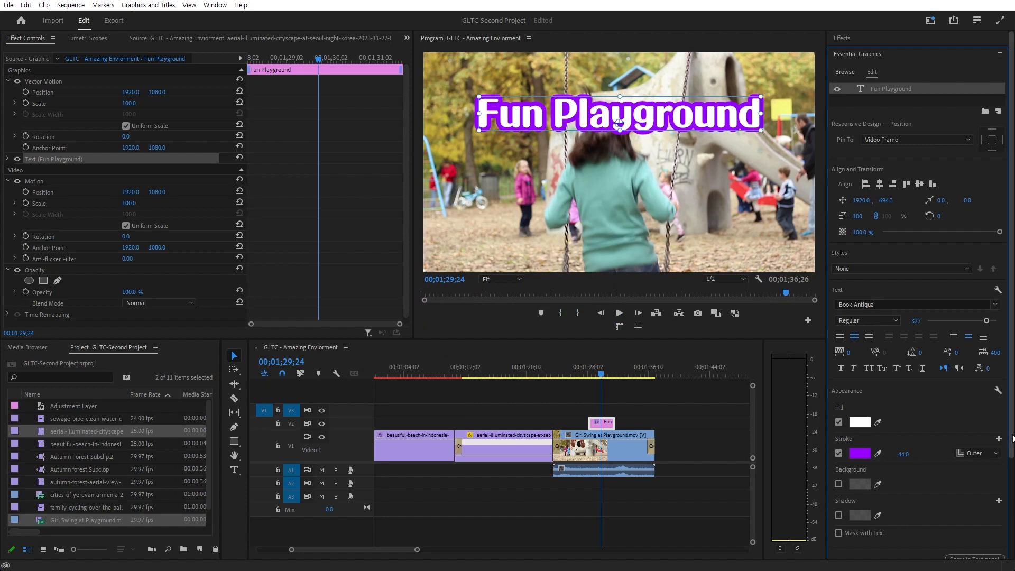
Turn on a background for the title, color it black (000000), and set its opacity to 80%
click(838, 484)
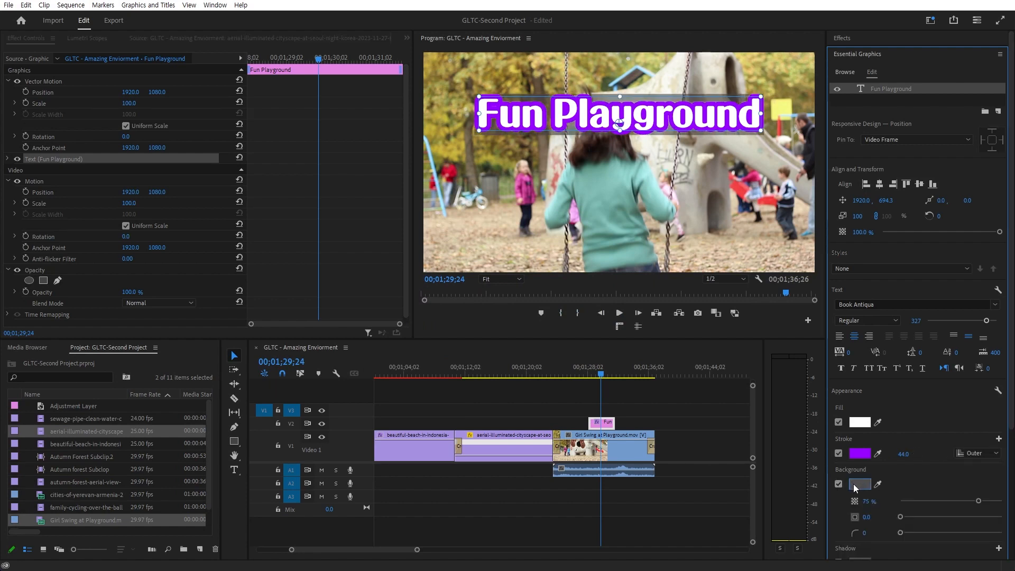
click(858, 485)
click(615, 210)
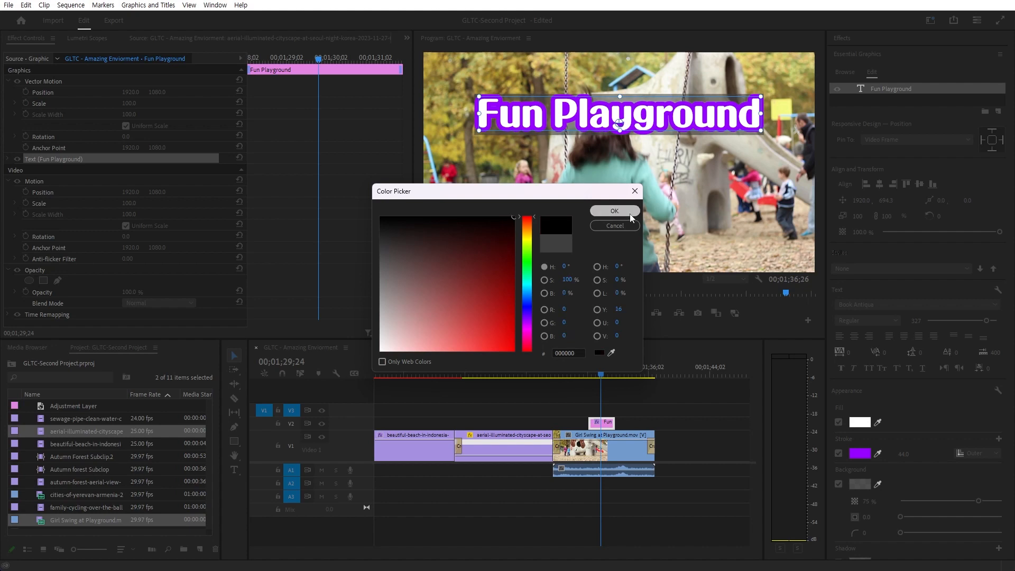
drag(978, 501, 981, 500)
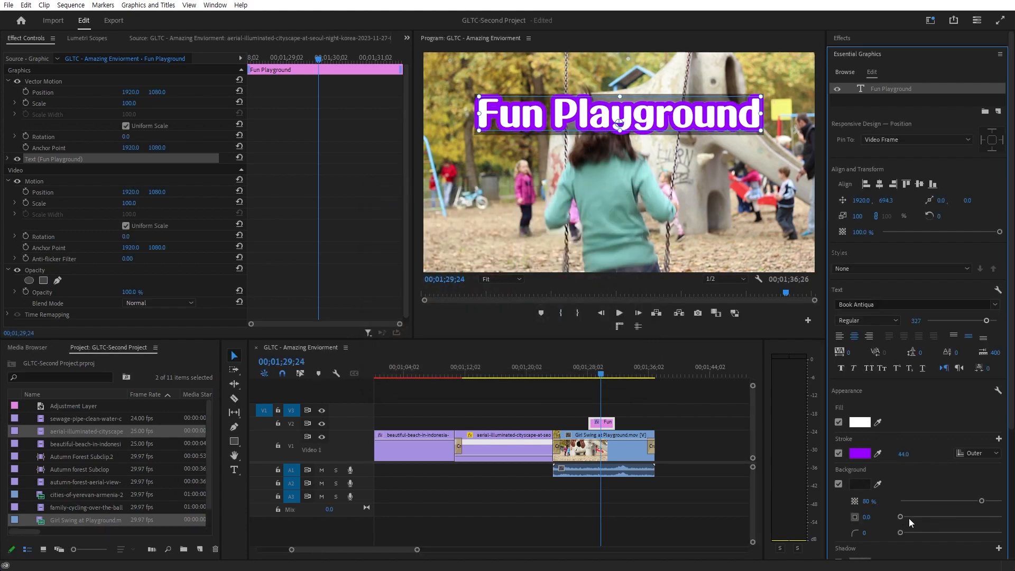
Set the title background's size to 100 and its corner radius to 100
drag(901, 516, 1001, 516)
drag(903, 535, 1002, 533)
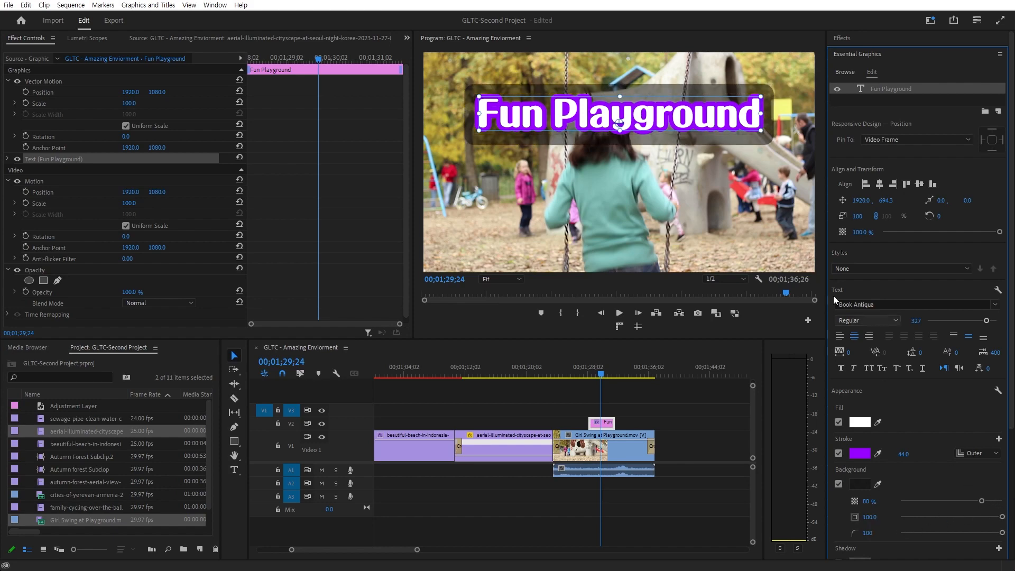
click(712, 417)
Move the title to the start of the playground clip and stretch it to the clip's end
drag(598, 421, 566, 421)
drag(578, 375, 552, 374)
click(573, 402)
click(575, 431)
drag(578, 424, 655, 416)
Set the title's horizontal position to -1516 at the start of its clip and turn on position keyframing
scroll(586, 415, up, 5)
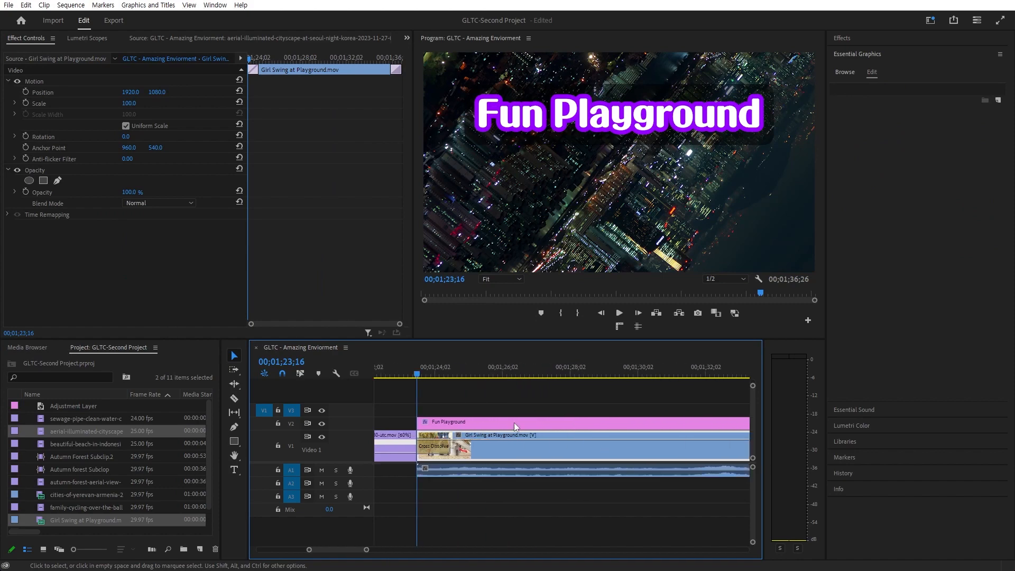
click(493, 432)
click(497, 423)
drag(136, 93, 15, 93)
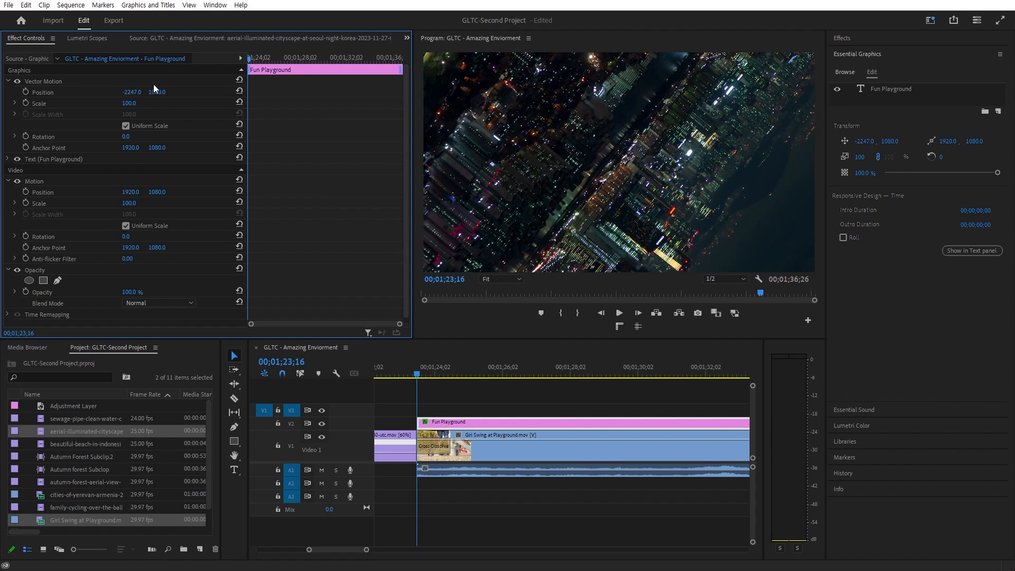
mouse_move(132, 92)
mouse_down()
mouse_move(195, 92)
mouse_move(134, 91)
mouse_up()
click(25, 92)
Add a second position keyframe shortly after the first with the horizontal position at 1979
click(280, 57)
drag(279, 60, 273, 60)
drag(124, 92, 241, 63)
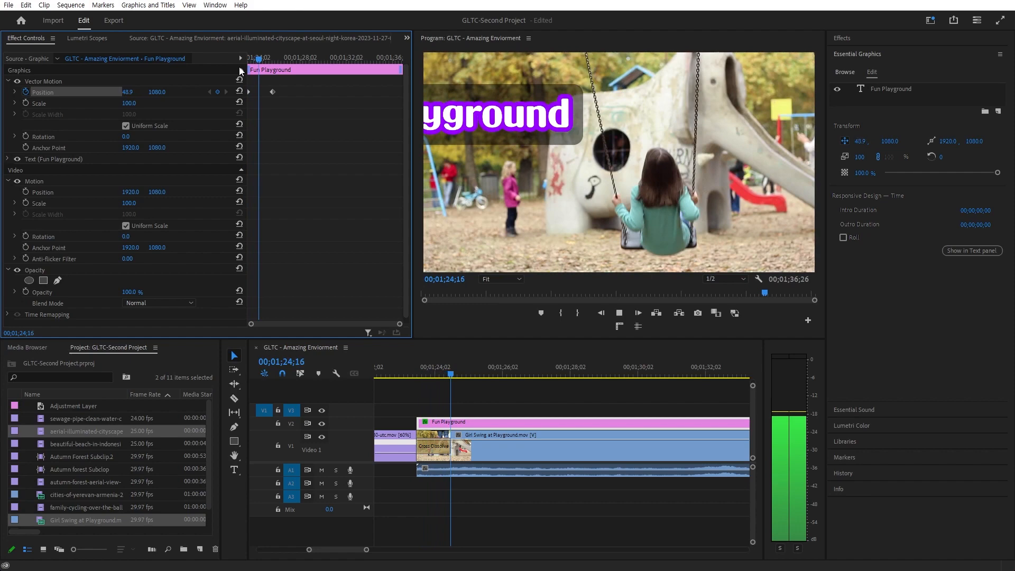
key(space)
Shift both title position keyframes slightly later and play the title's entrance from the start of the clip
drag(294, 95, 253, 93)
drag(252, 58, 218, 69)
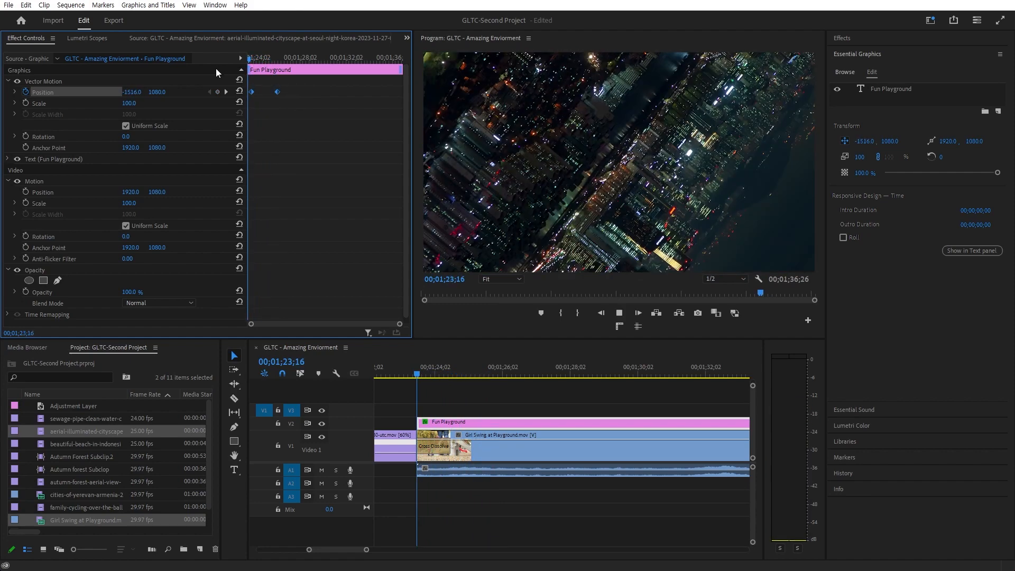
key(space)
Add a title position keyframe holding 1979 at 00;01;28;06 and an exit keyframe at 5479 at 00;01;30;11
click(296, 94)
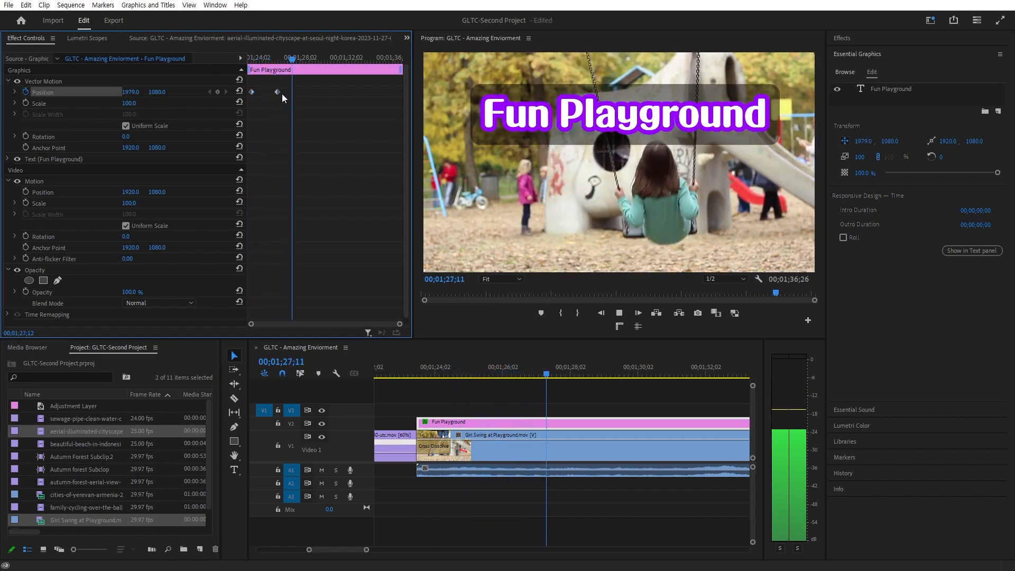
key(space)
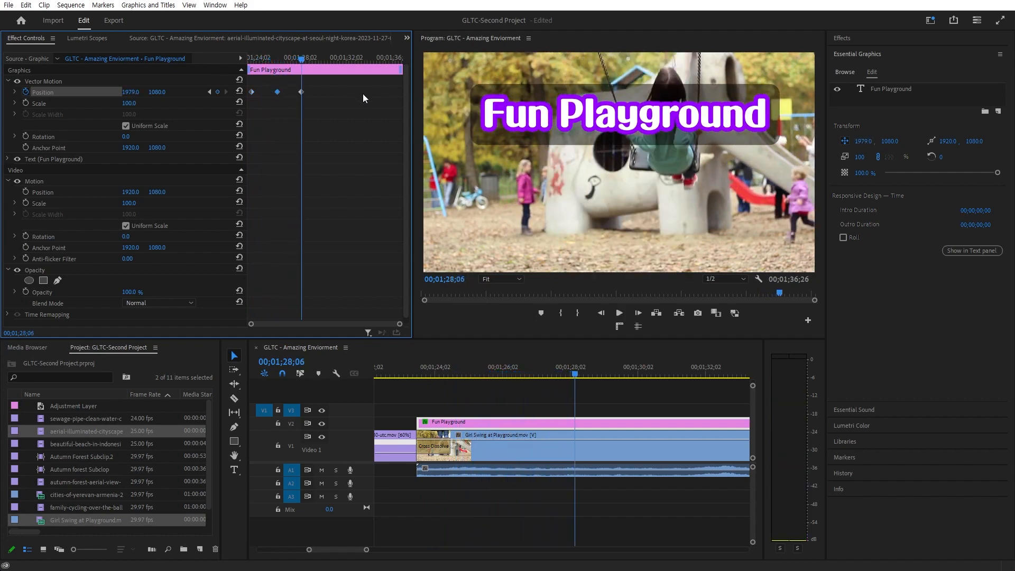
key(space)
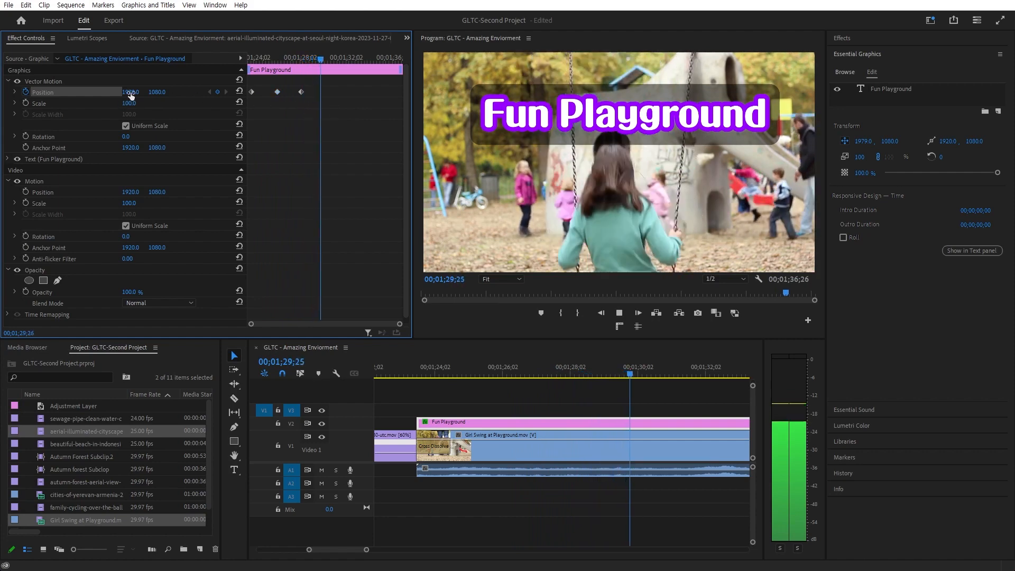
key(space)
drag(130, 93, 1004, 94)
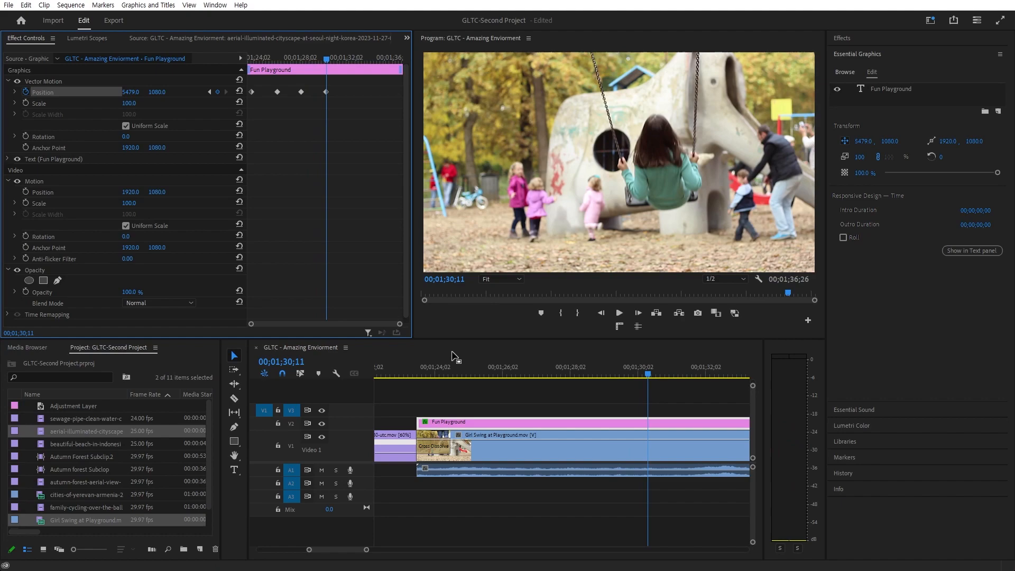
Apply a Cross Dissolve to the start of the title and play the title animation through
click(434, 371)
key(space)
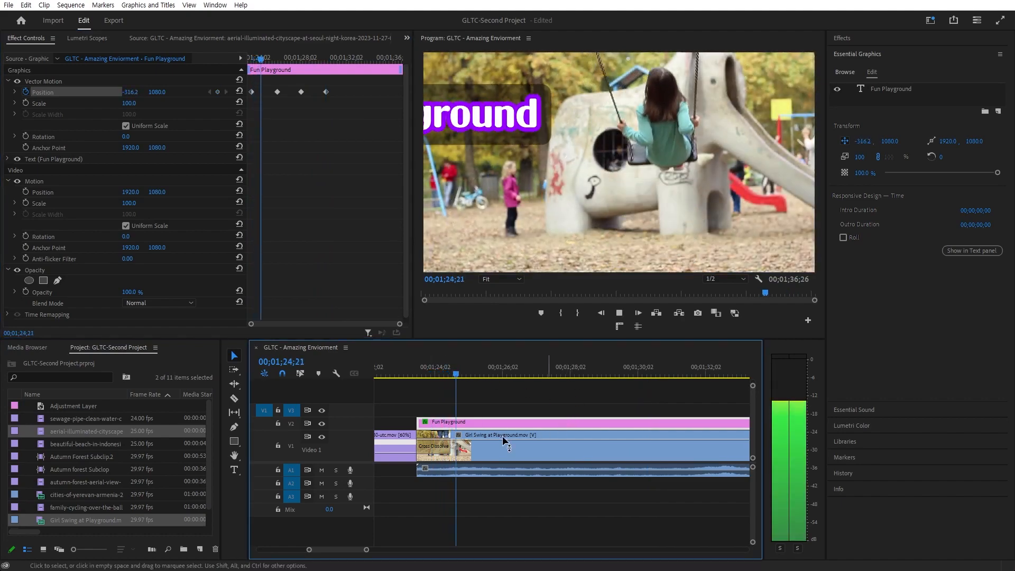
click(416, 365)
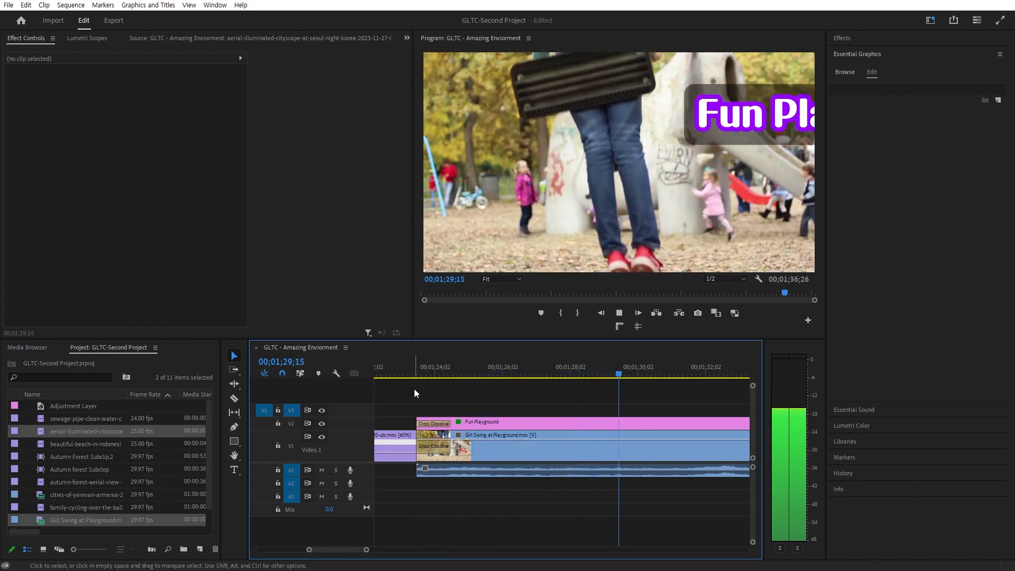
key(space)
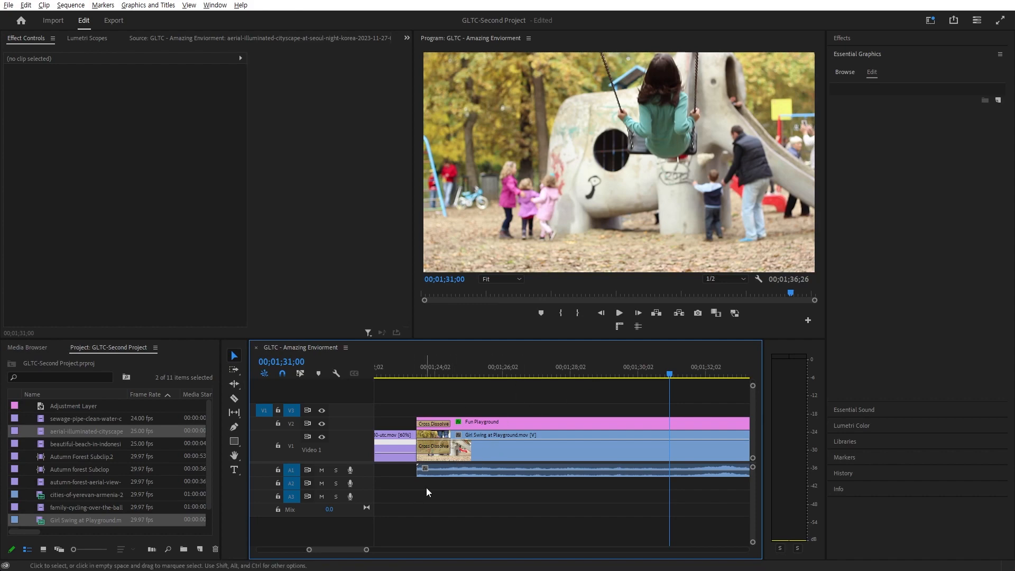
Import the Pngtree ink blooming taiji image and place it on V2 over the cityscape clip around 00;01;17;04
scroll(424, 490, down, 3)
drag(417, 373, 618, 396)
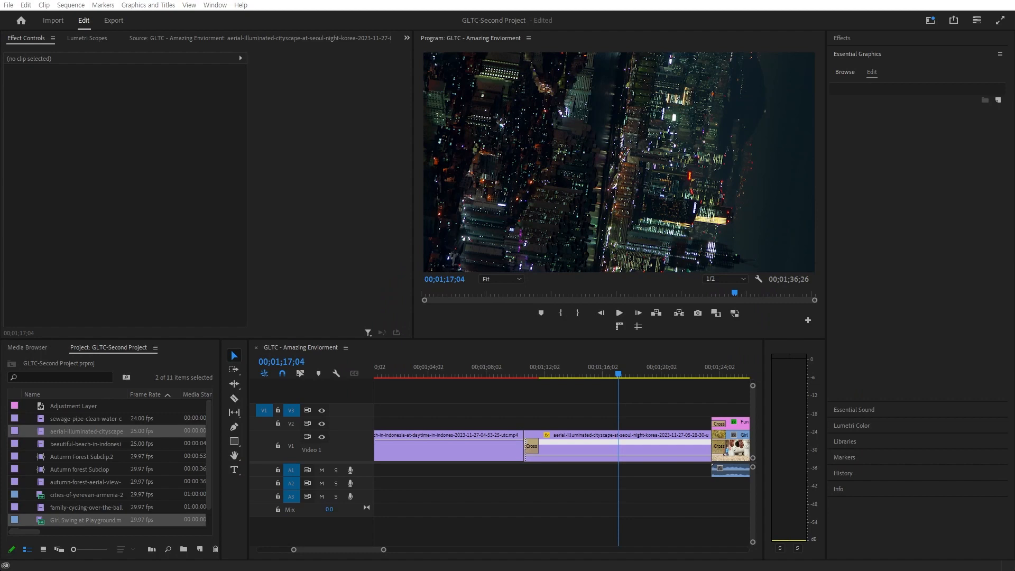
mouse_move(607, 484)
mouse_down()
mouse_move(584, 414)
mouse_move(615, 420)
mouse_up()
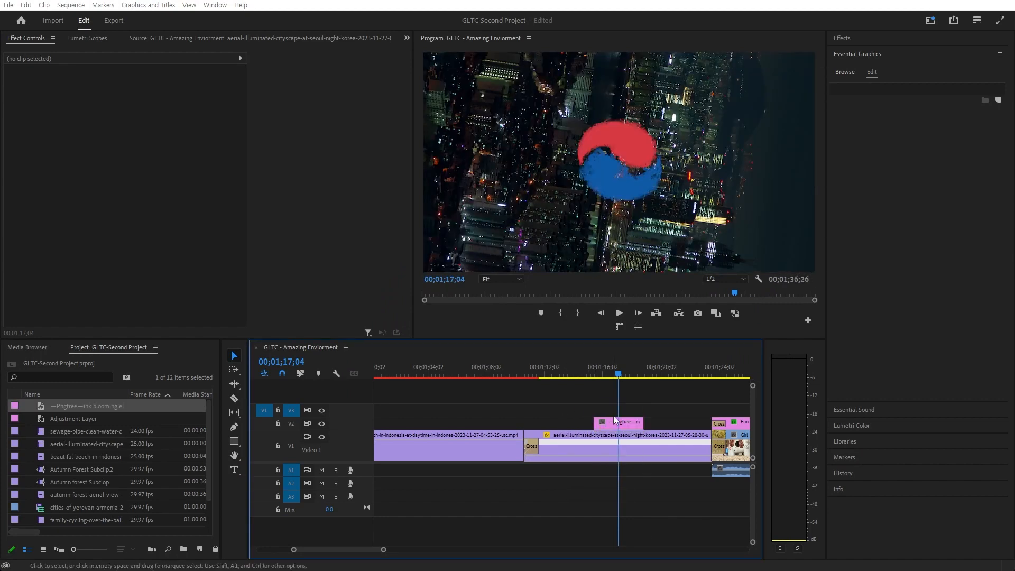
Set the taiji image's scale to 0 and turn on scale keyframing at 00;01;17;04
click(614, 420)
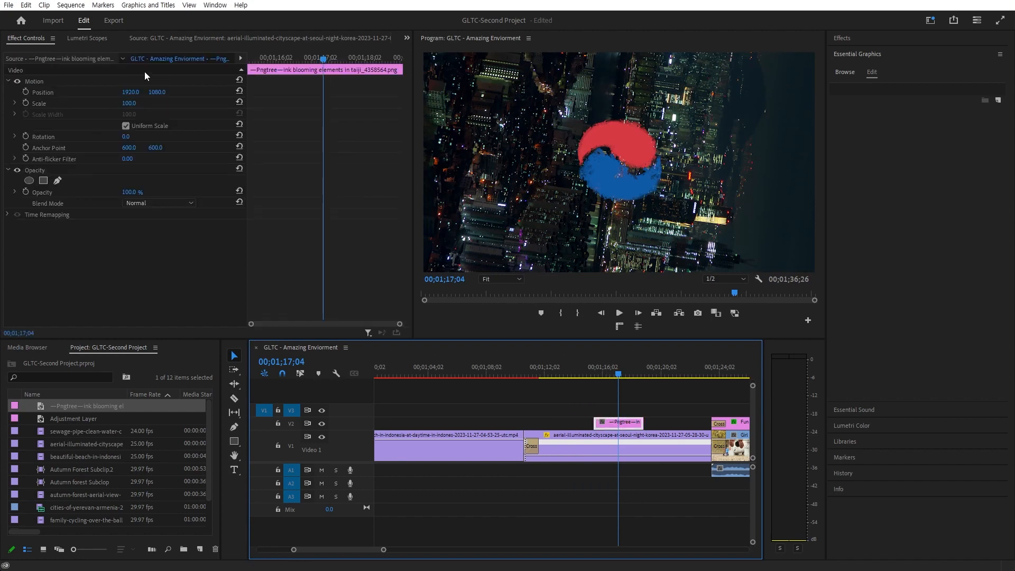
click(135, 99)
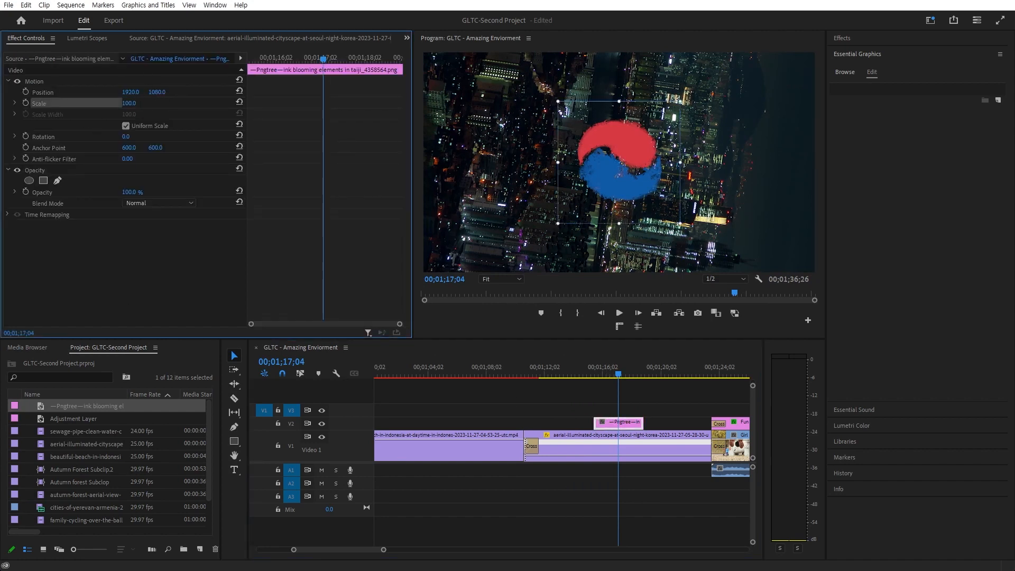
drag(132, 102, 171, 103)
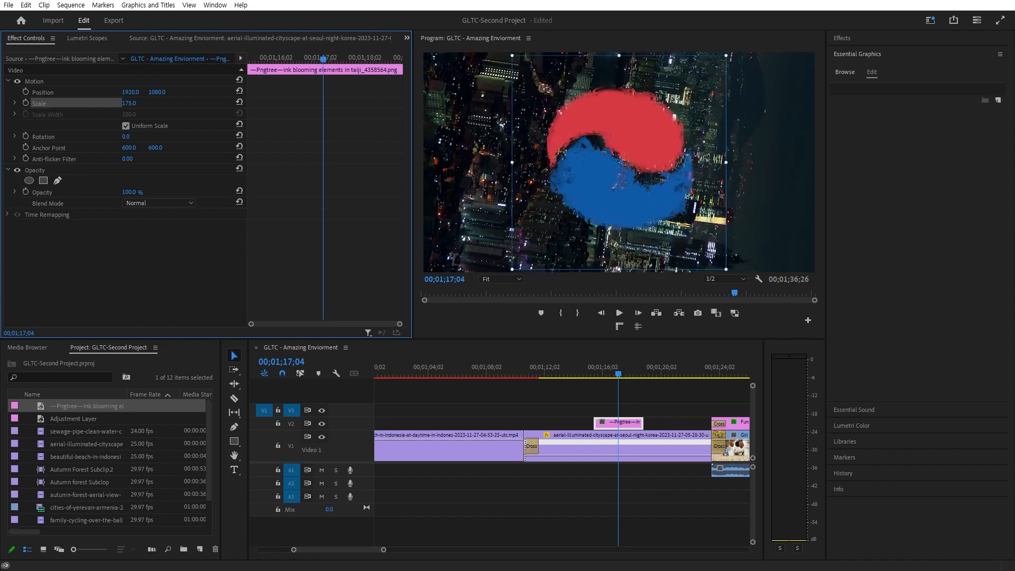
drag(172, 102, 79, 103)
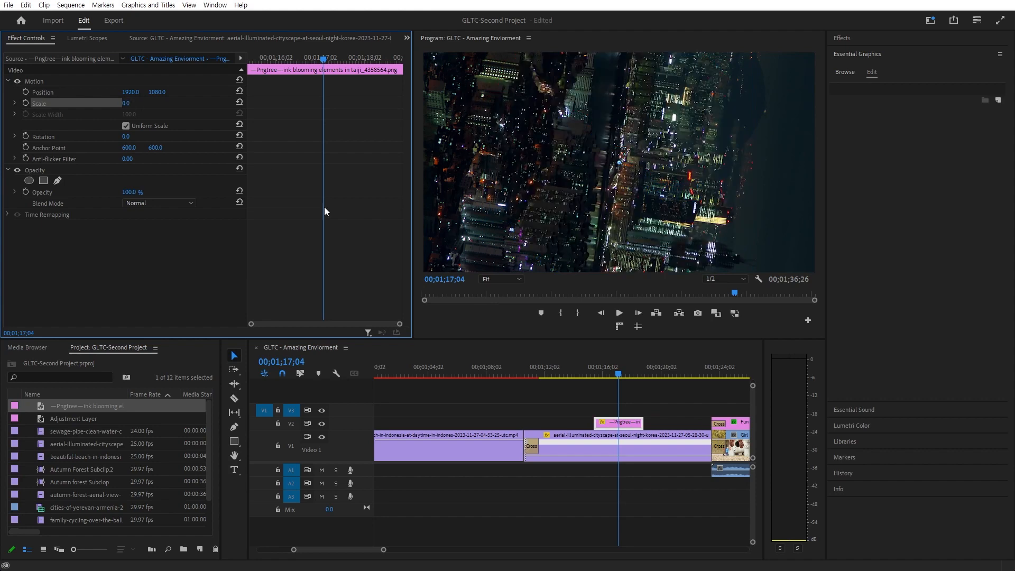
click(543, 415)
click(599, 421)
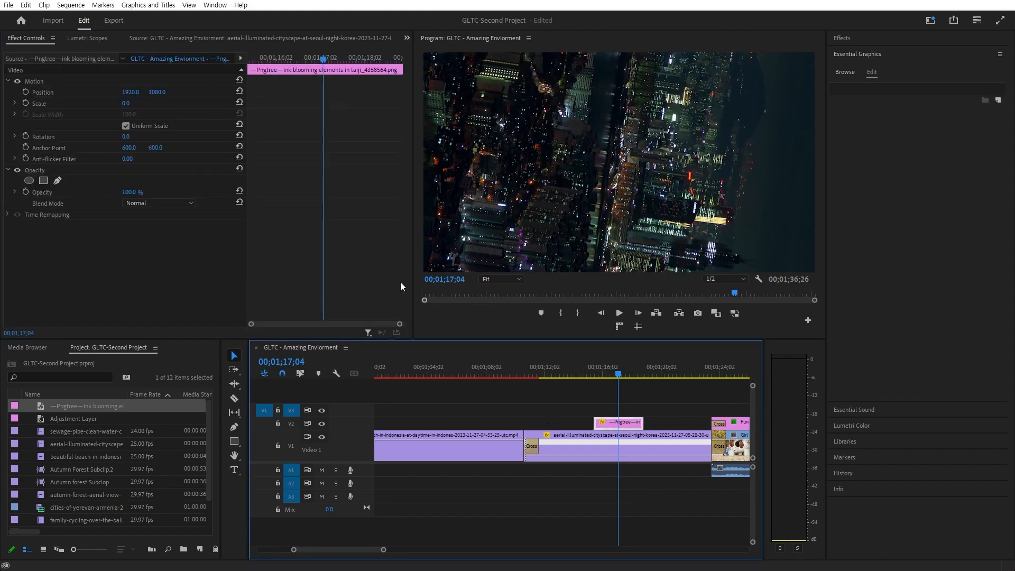
click(27, 100)
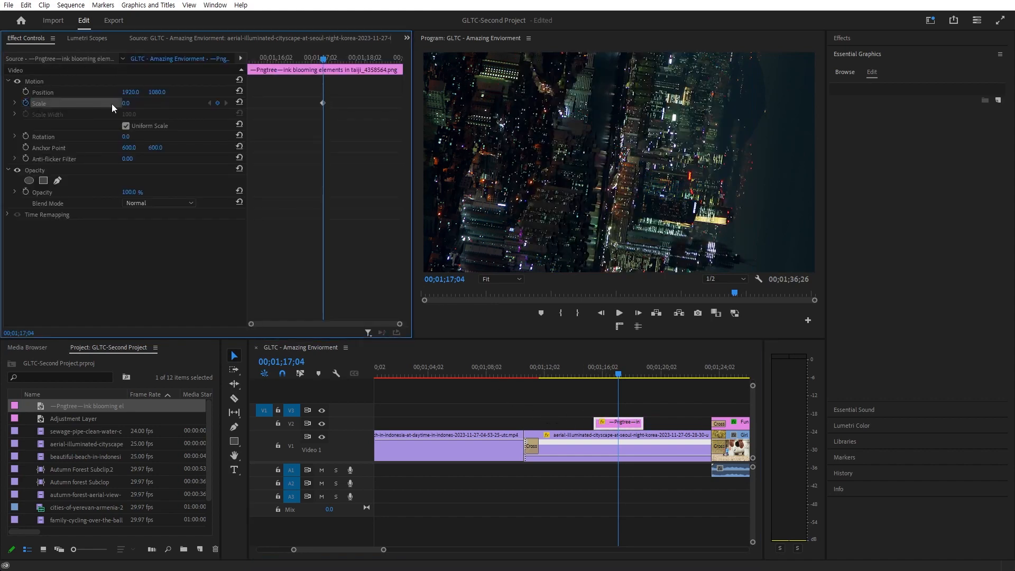
Move the taiji clip earlier, add a scale keyframe of 232 at 00;01;16;21, and preview the growth
drag(632, 426, 612, 375)
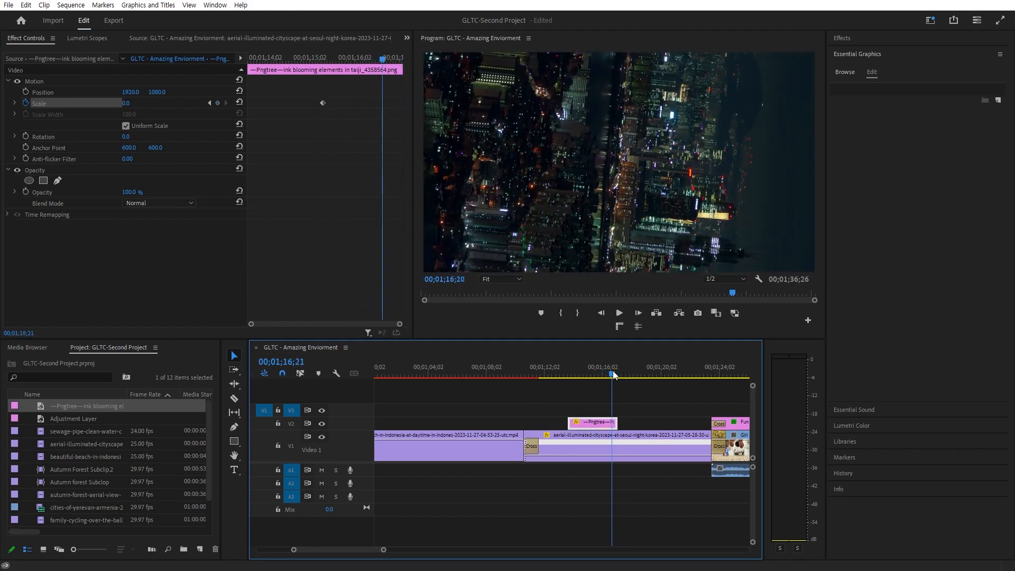
drag(129, 104, 264, 104)
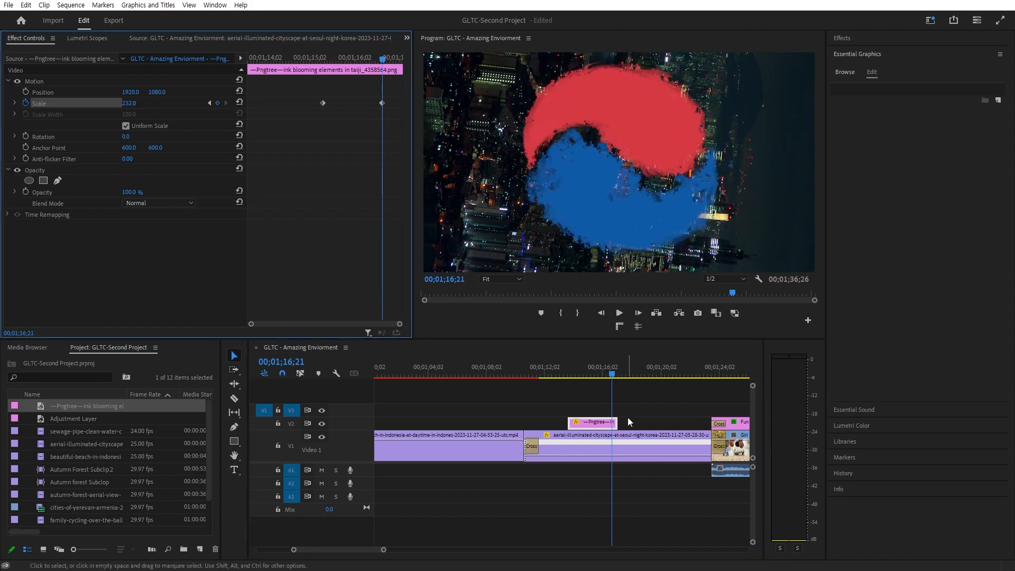
click(319, 58)
key(space)
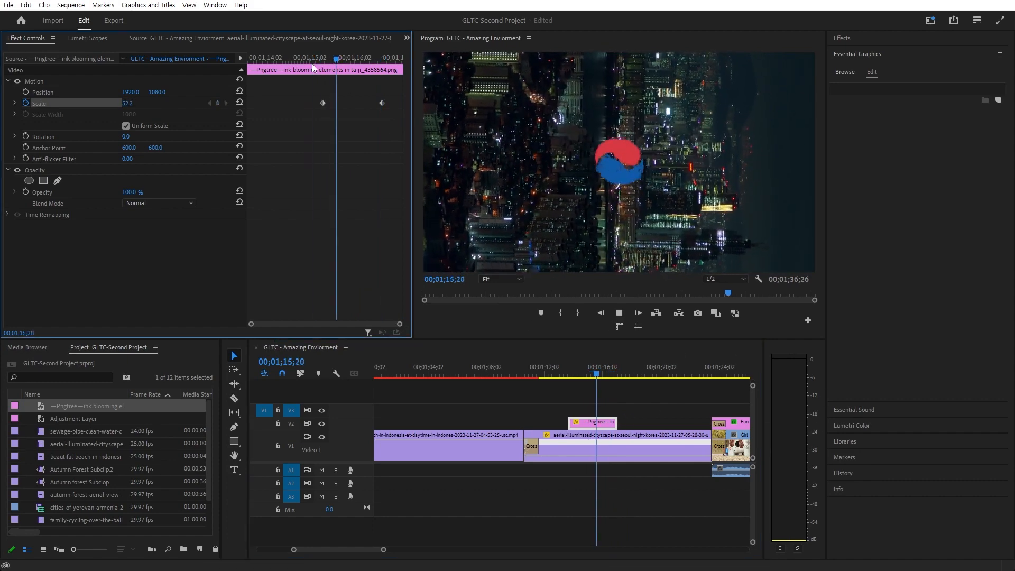
key(space)
Move the 232 scale keyframe close to the zero-scale keyframe to make the image pop in quickly
drag(381, 102, 338, 103)
click(318, 58)
key(space)
key(space)
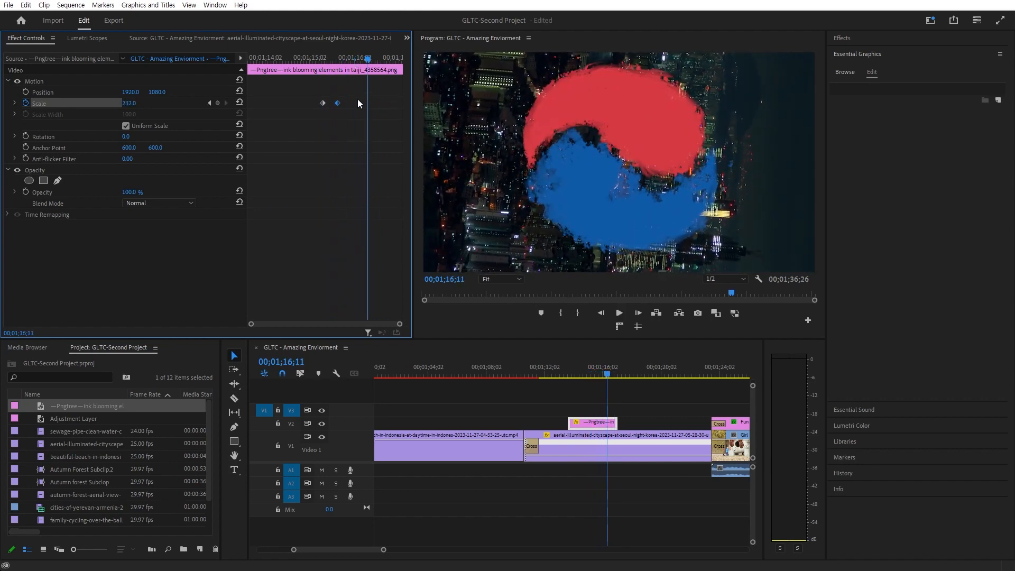
drag(339, 106, 331, 102)
click(312, 61)
key(space)
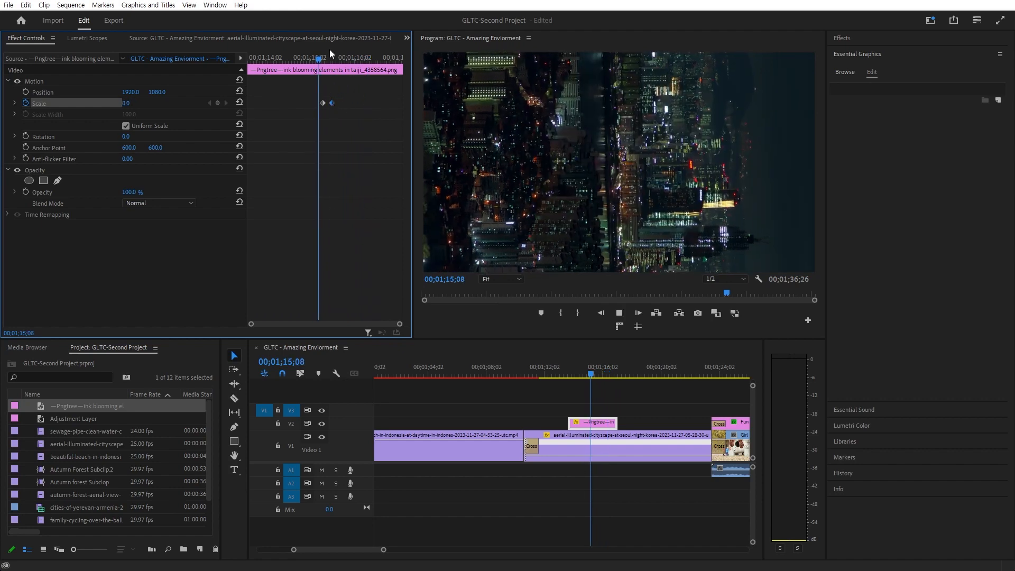
Lengthen the taiji clip and keyframe its scale at 232 at 00;01;16;28 and at 0 shortly after
key(space)
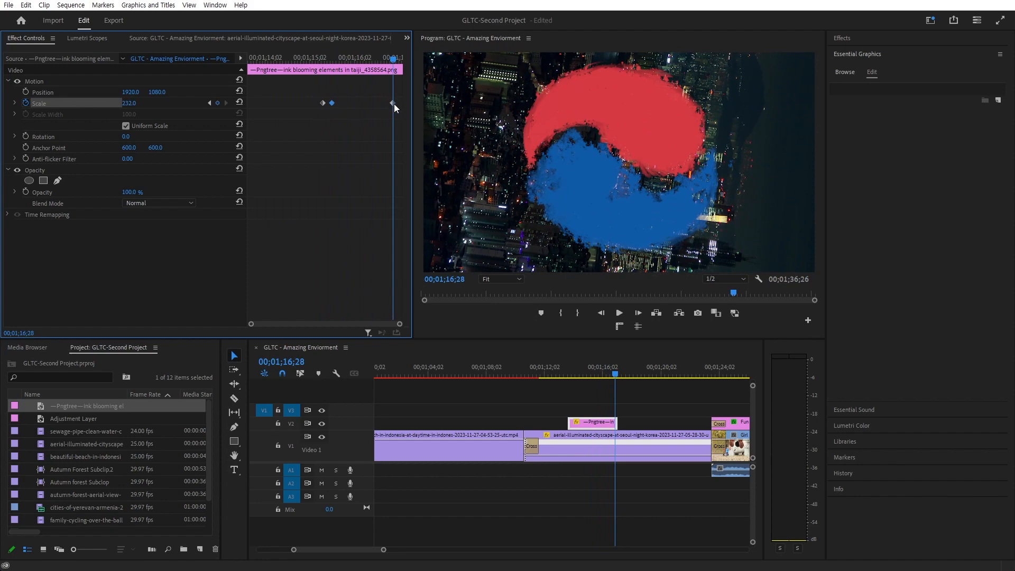
drag(616, 421, 639, 420)
drag(137, 104, 21, 103)
click(306, 61)
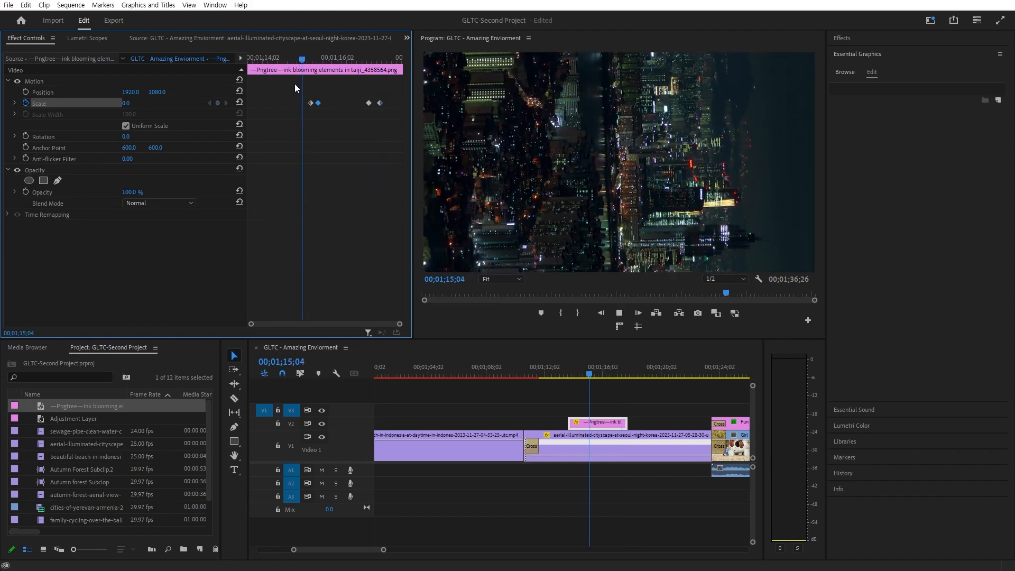
key(space)
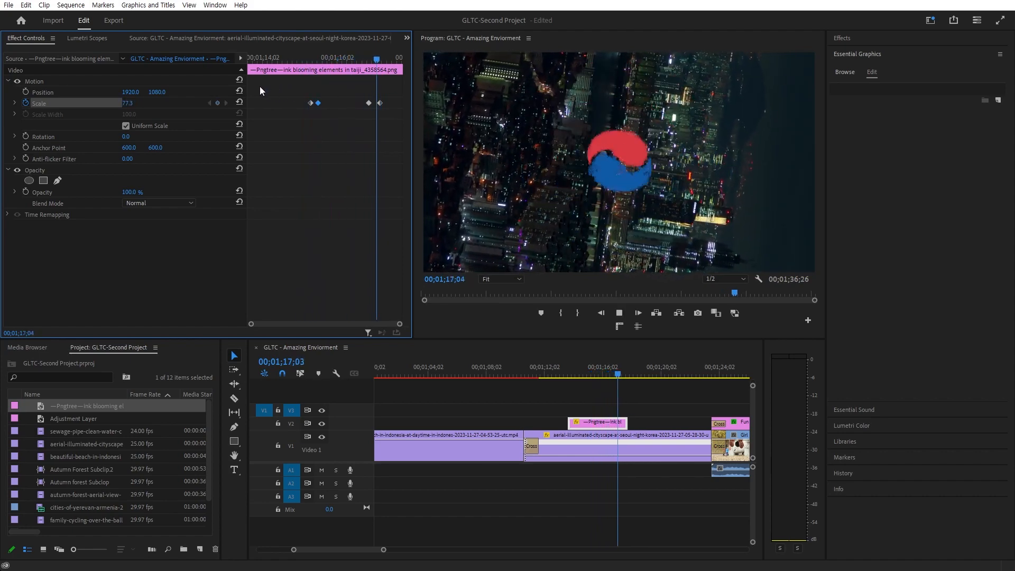
key(space)
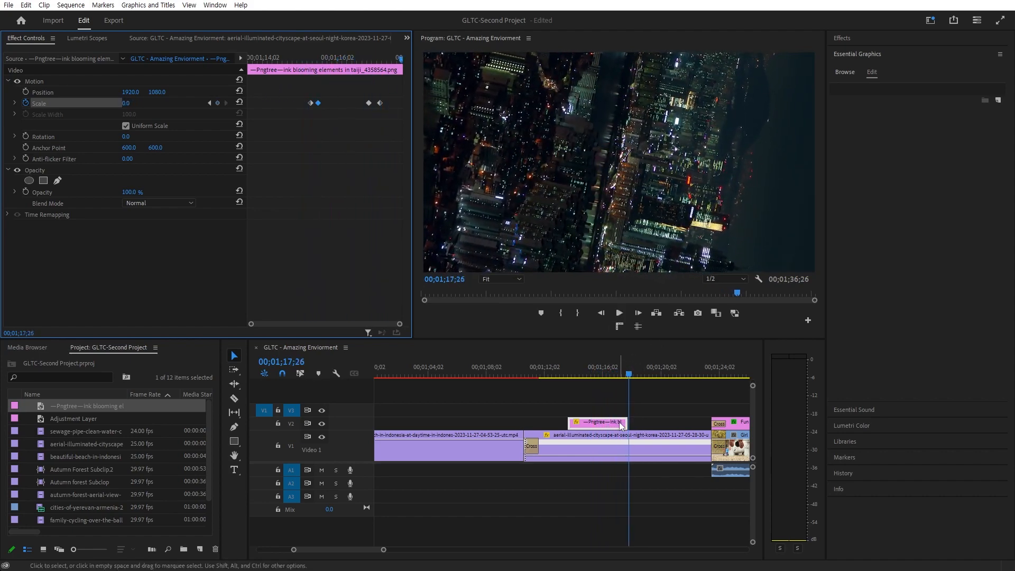
drag(627, 375, 569, 376)
key(space)
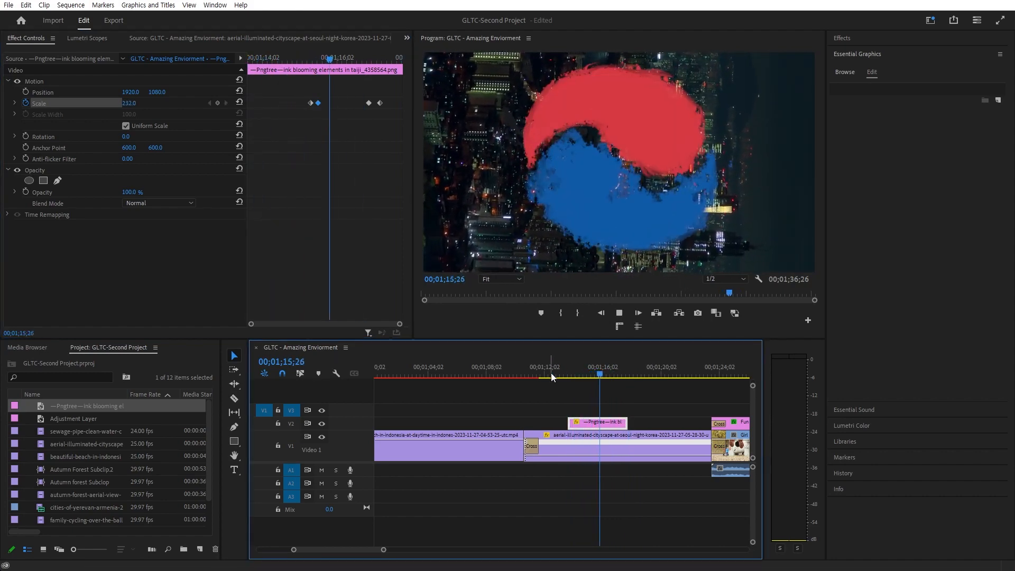
key(space)
Import GLTC Practice.mp4, place it on V1 after the playground clip, and play it
scroll(694, 486, down, 2)
scroll(694, 486, down, 2)
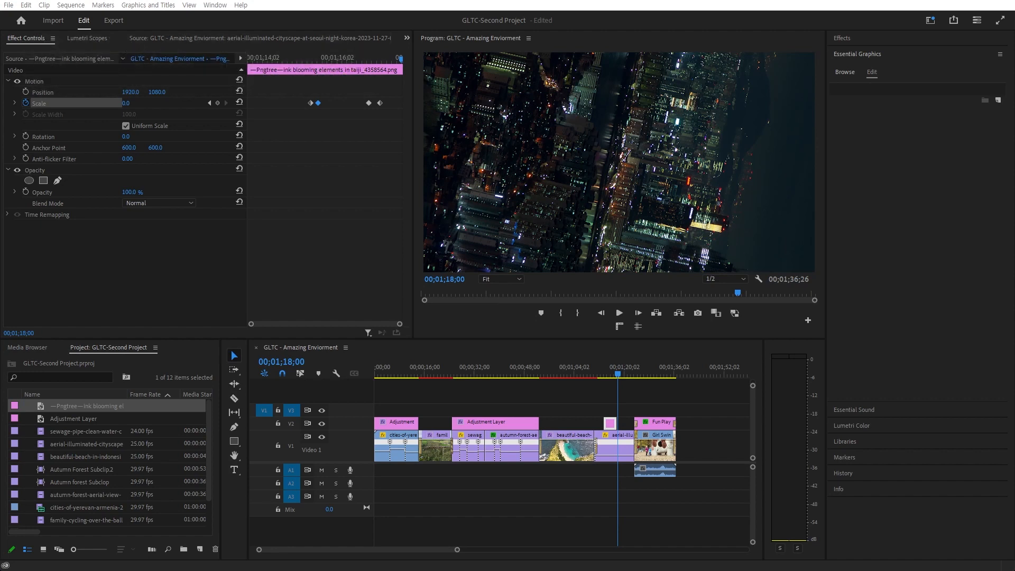
click(876, 41)
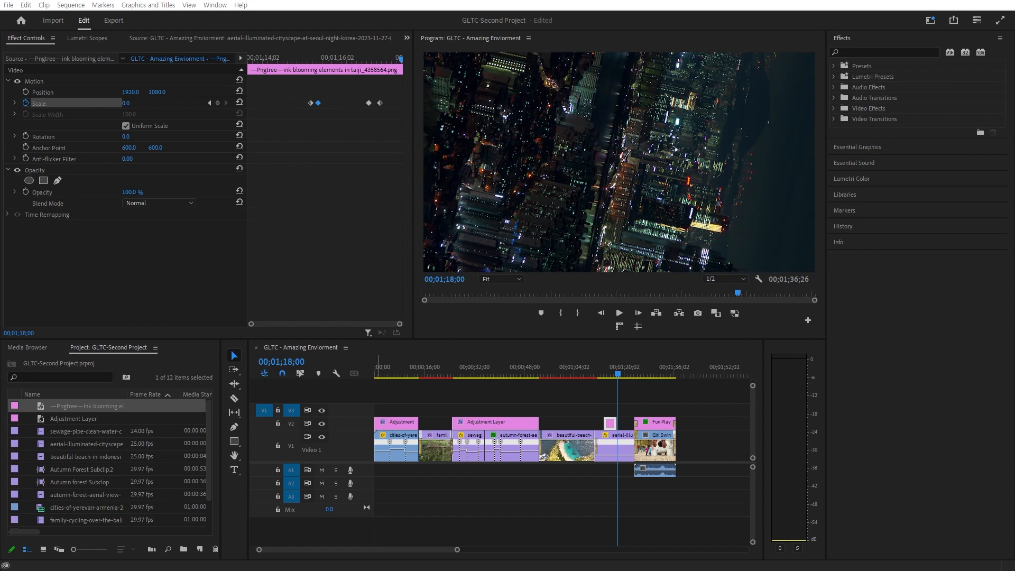
drag(894, 514, 675, 451)
click(683, 363)
key(space)
Scale the GLTC Practice.mp4 clip to the frame size
scroll(658, 486, down, 2)
right_click(653, 455)
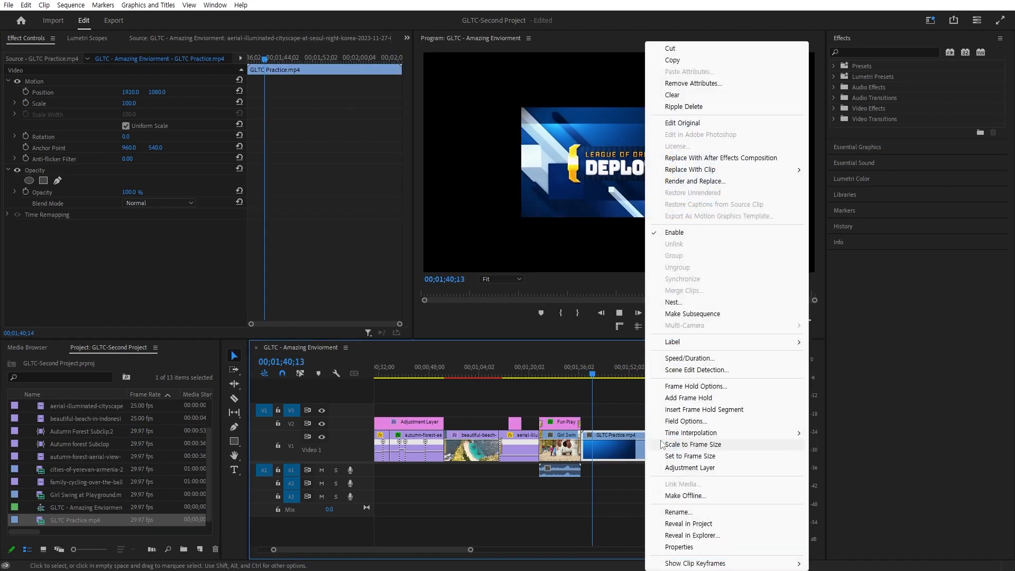
click(696, 440)
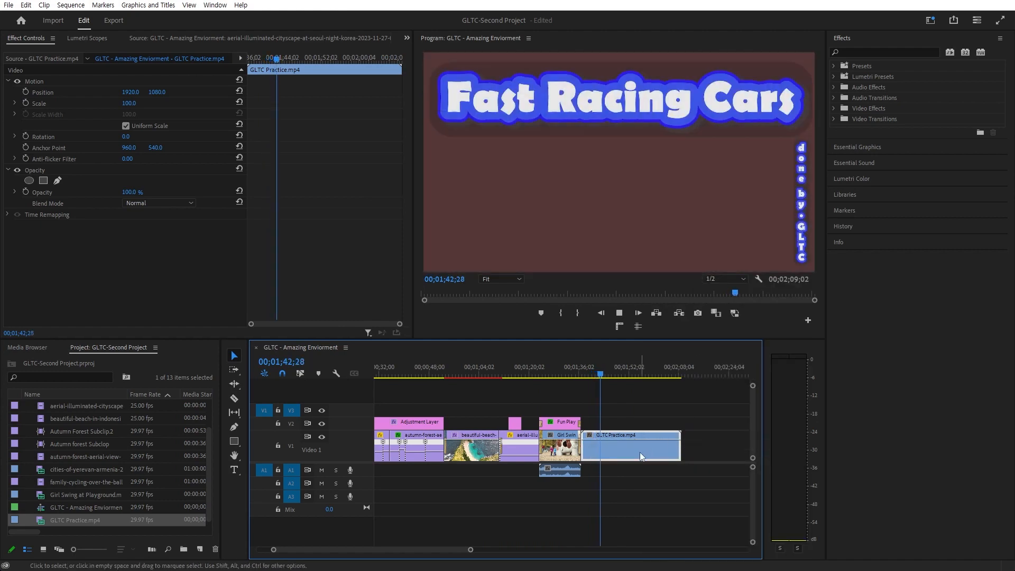
Select the Girl Swing playground clip together with GLTC Practice.mp4, apply the default video transition, and stop playback
click(585, 450)
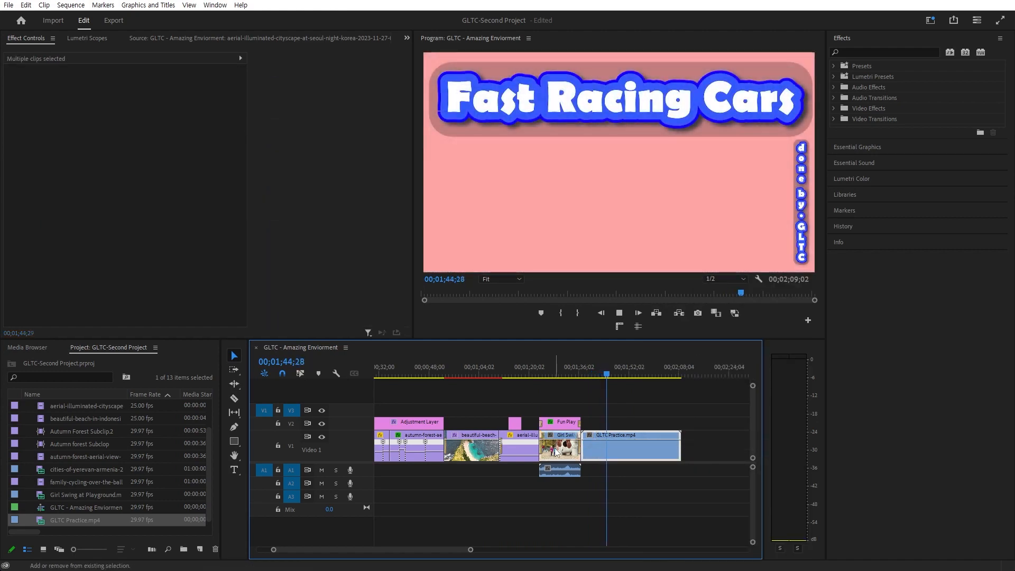
key(ctrl+d)
click(588, 299)
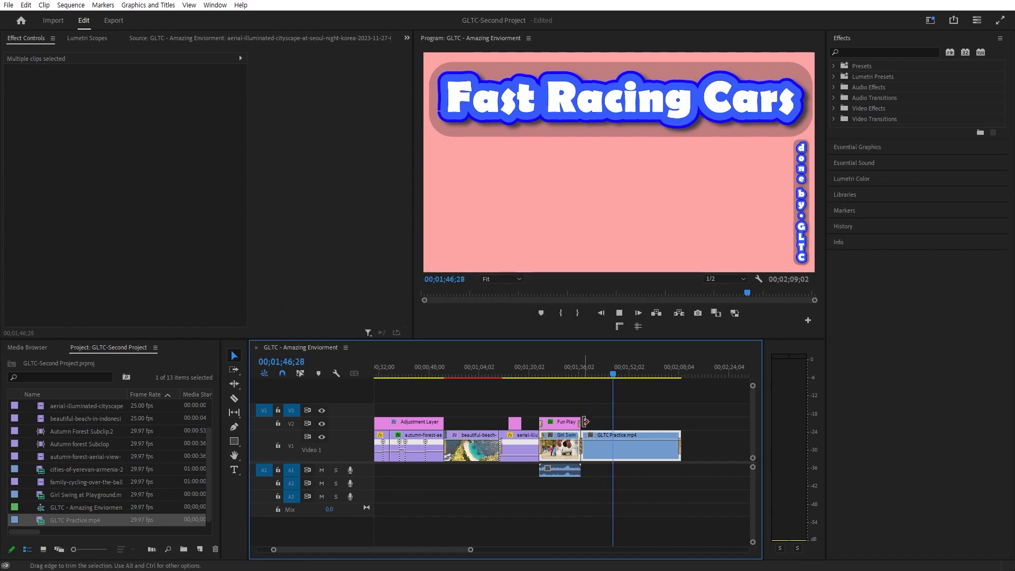
scroll(623, 462, up, 2)
scroll(624, 463, down, 2)
key(space)
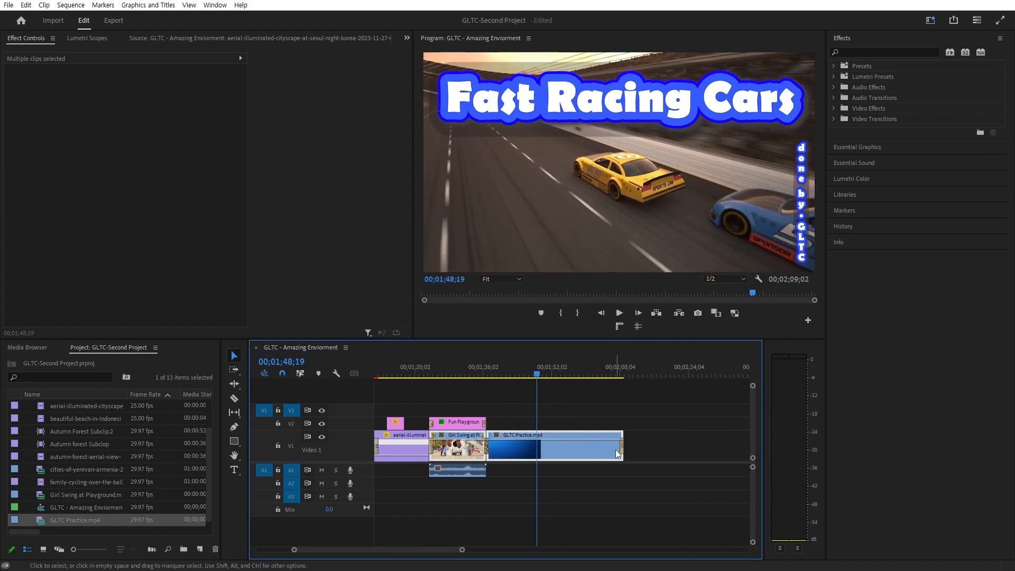
Find the Basic 3D effect by searching for "3D", apply it to GLTC Practice.mp4, and remove the duplicate instance
click(889, 51)
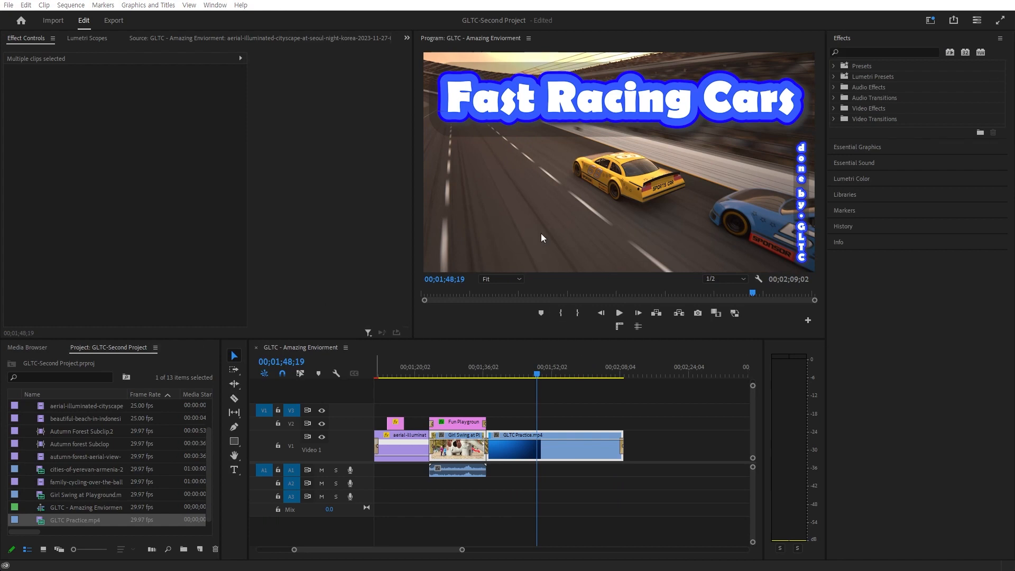
click(911, 51)
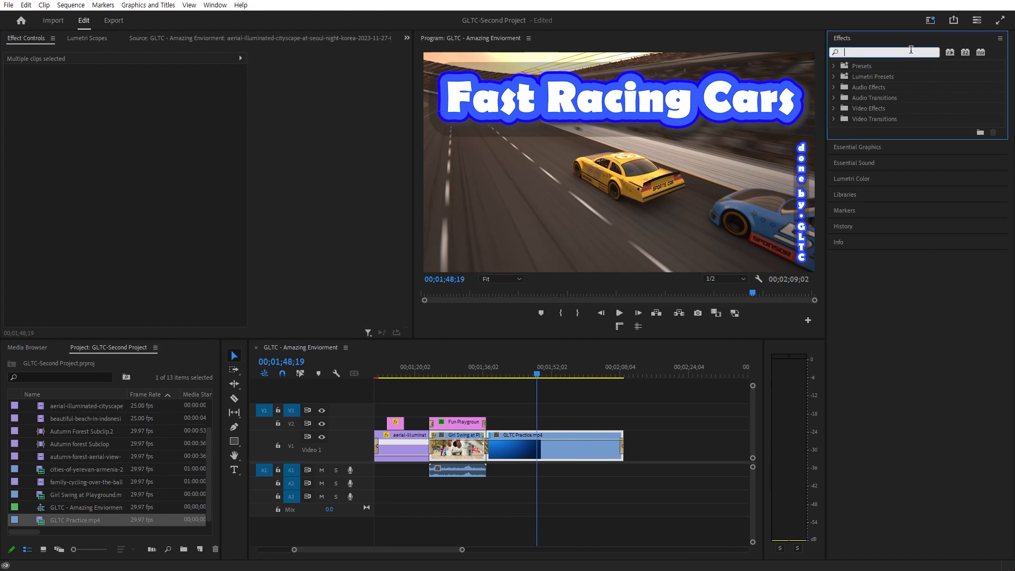
text(3D)
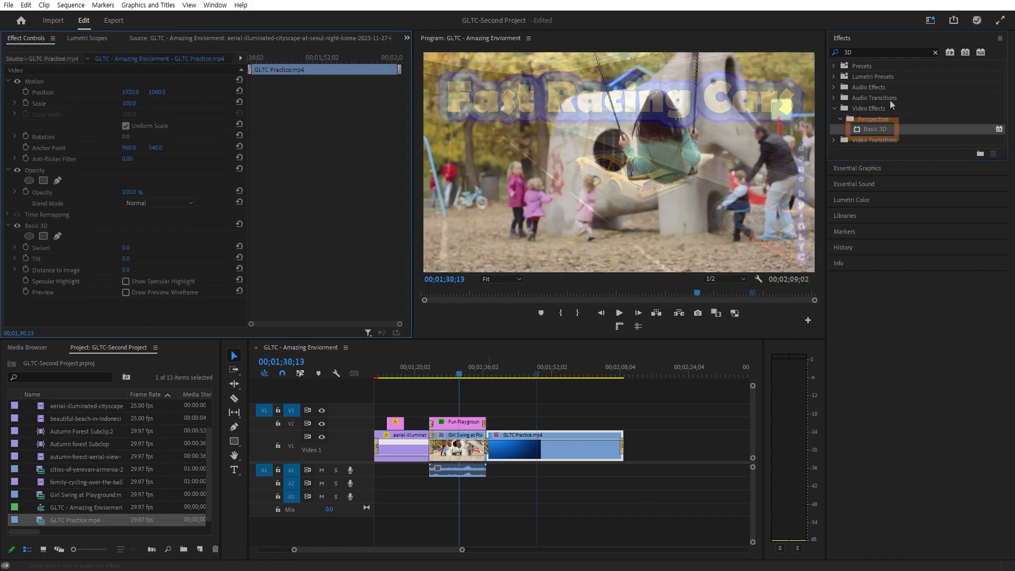
drag(866, 129, 563, 445)
click(524, 371)
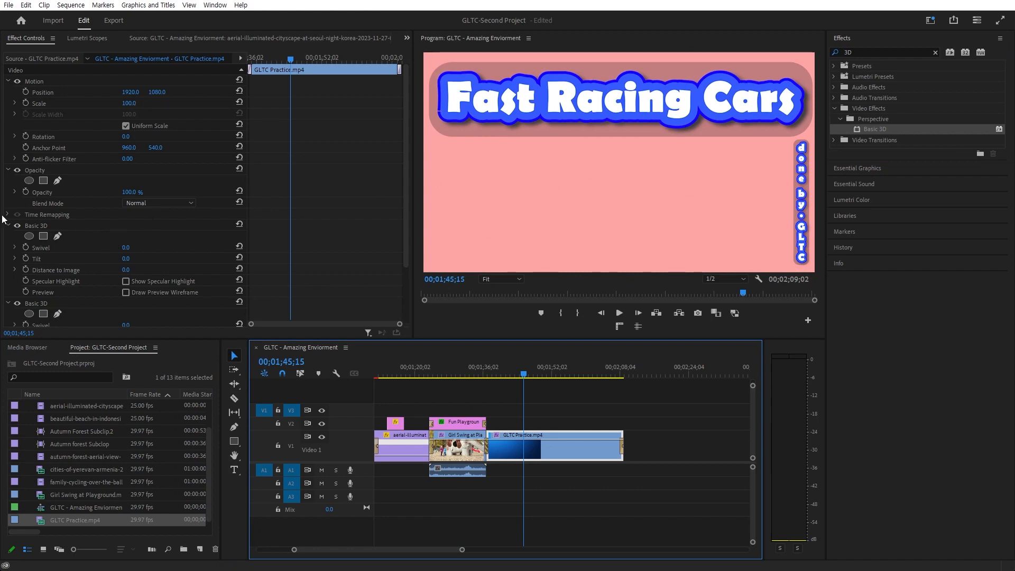
click(57, 304)
key(Delete)
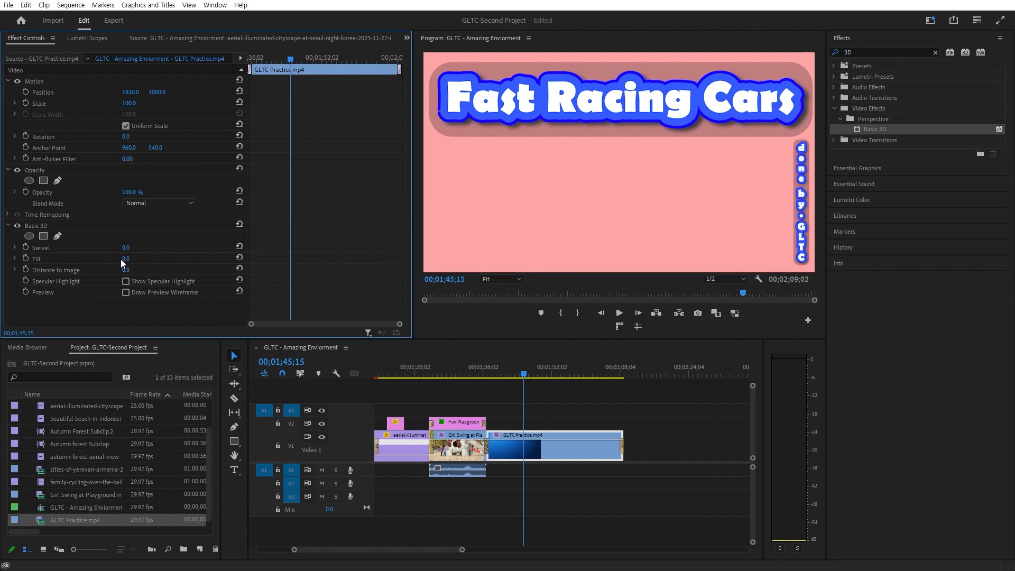
Try out the Basic 3D parameters, ending at Swivel 9.0°, Tilt 37.0° and Distance to Image 258.0
drag(126, 250, 297, 250)
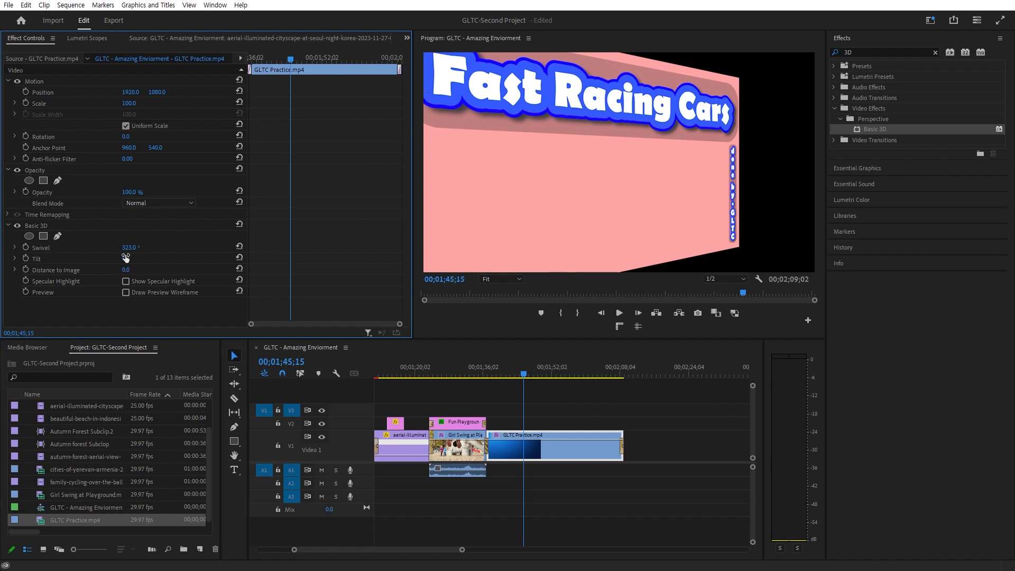
drag(126, 259, 280, 258)
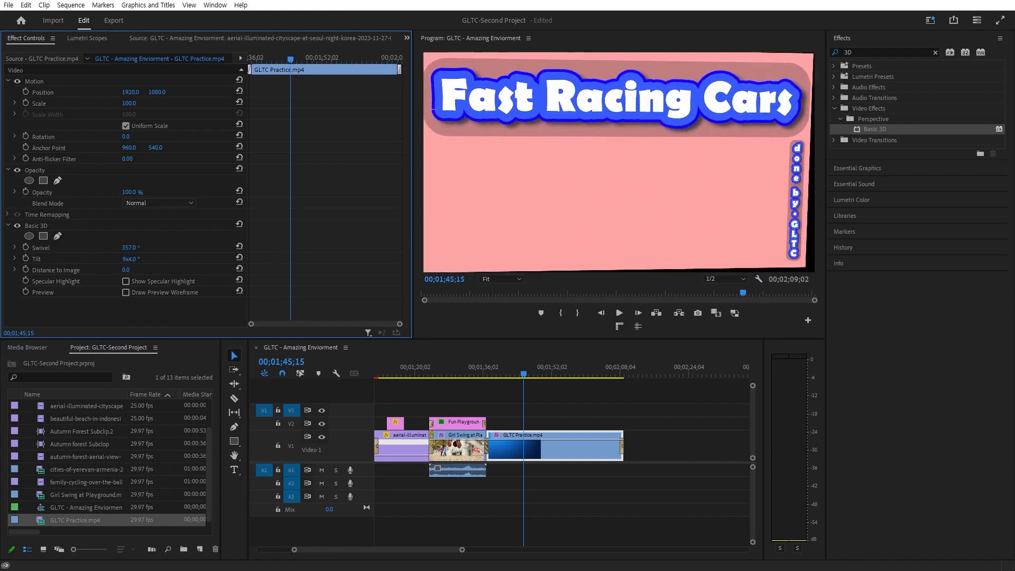
mouse_move(130, 248)
mouse_down()
mouse_move(112, 247)
mouse_move(137, 247)
mouse_move(94, 247)
mouse_move(128, 247)
mouse_up()
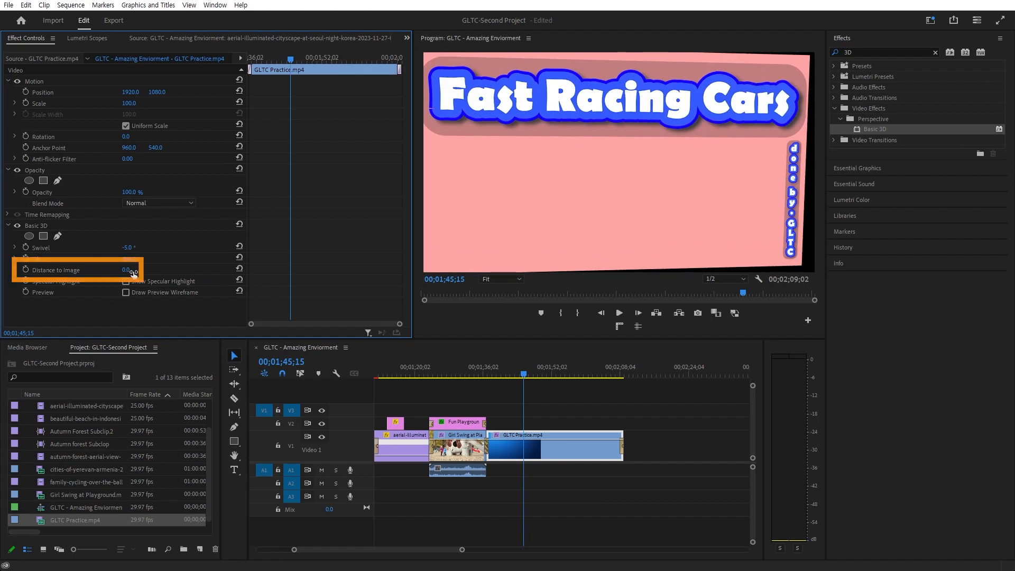
mouse_move(129, 270)
mouse_down()
mouse_move(143, 247)
mouse_move(119, 281)
mouse_up()
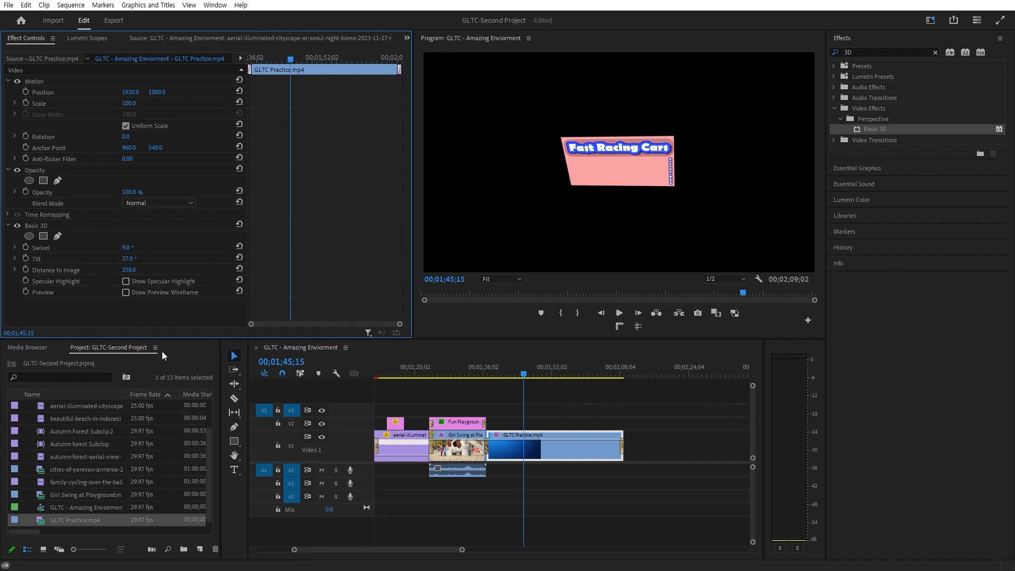
Keyframe Swivel from 9.0° to 1x338.0°, move both keyframes to the start of GLTC Practice.mp4, and play the spin
click(24, 246)
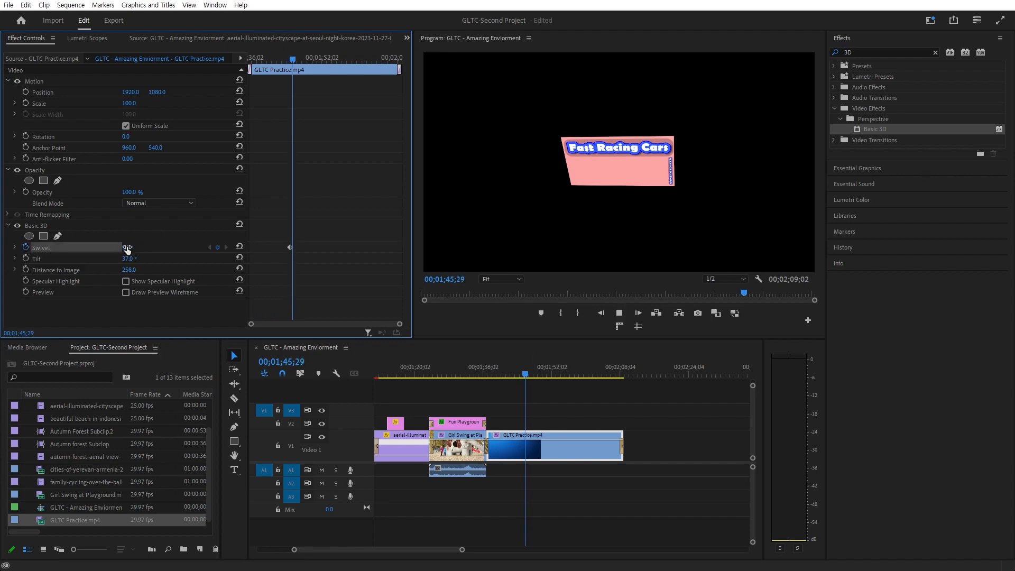
drag(130, 249, 222, 249)
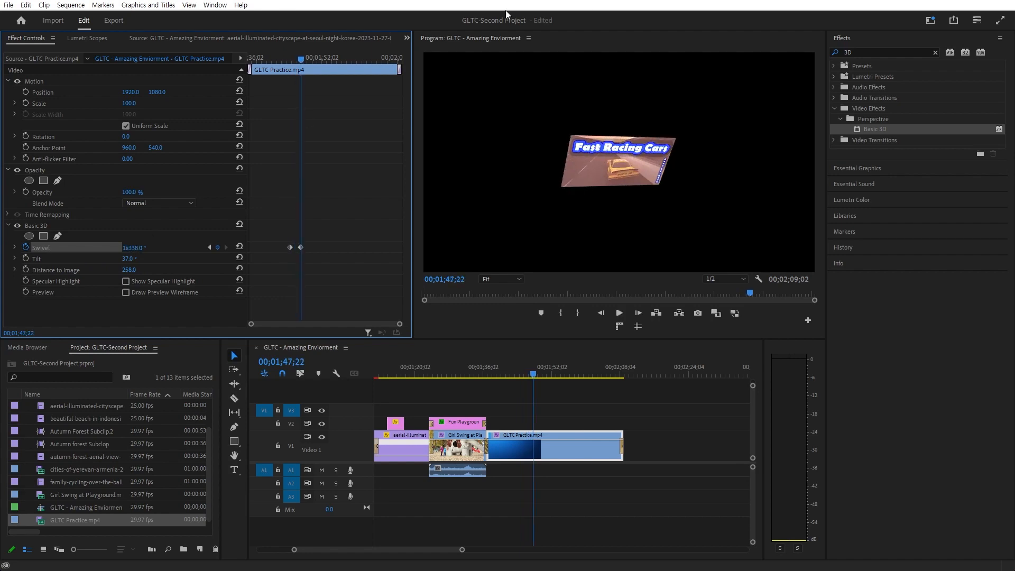
drag(300, 56, 262, 57)
click(309, 240)
drag(308, 240, 242, 248)
drag(252, 57, 239, 55)
key(space)
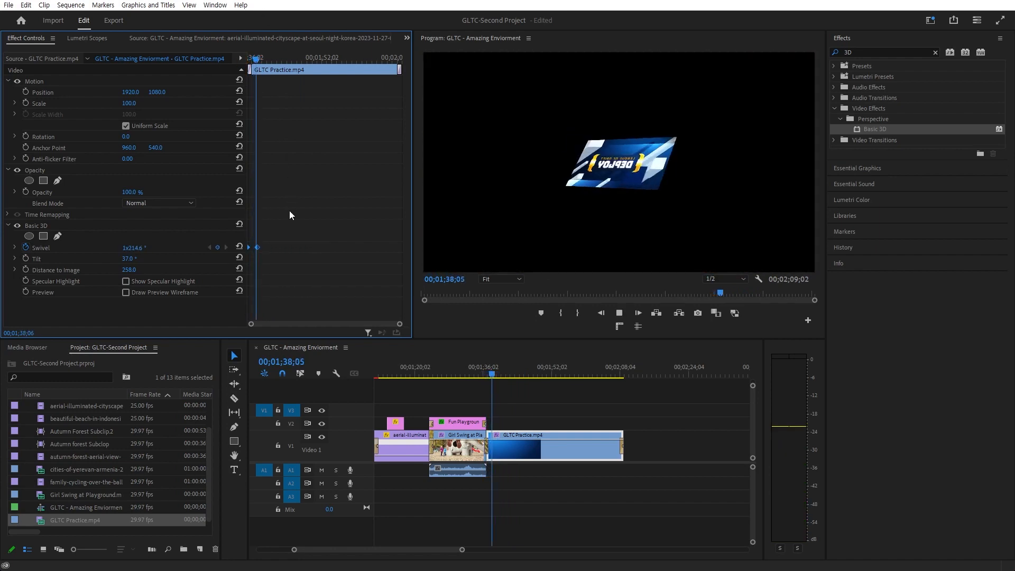
key(space)
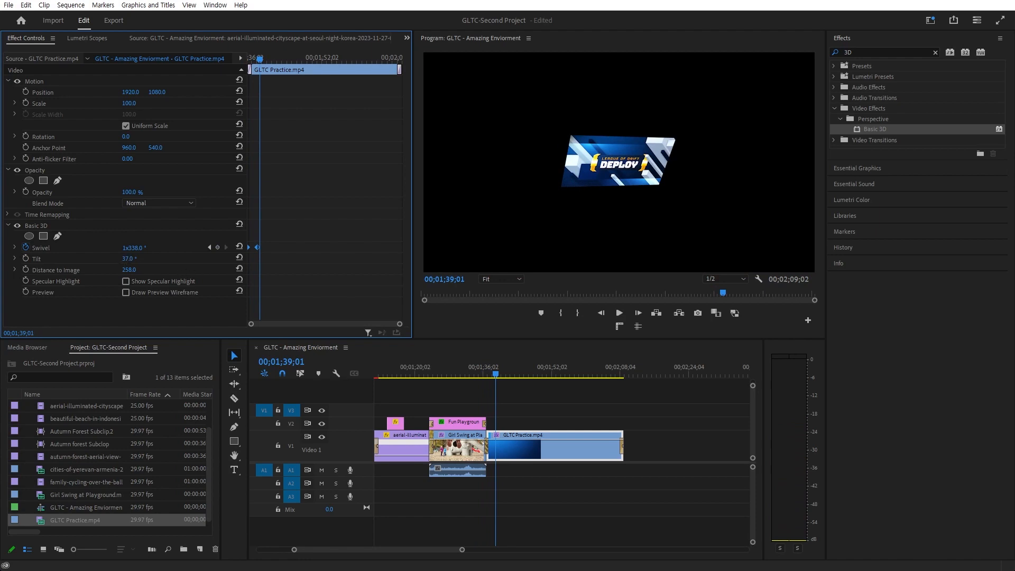
Keyframe Tilt from 37.0° to 4x77.0° at the clip's start, align its keyframes with the Swivel ones, and preview
drag(128, 259, 173, 259)
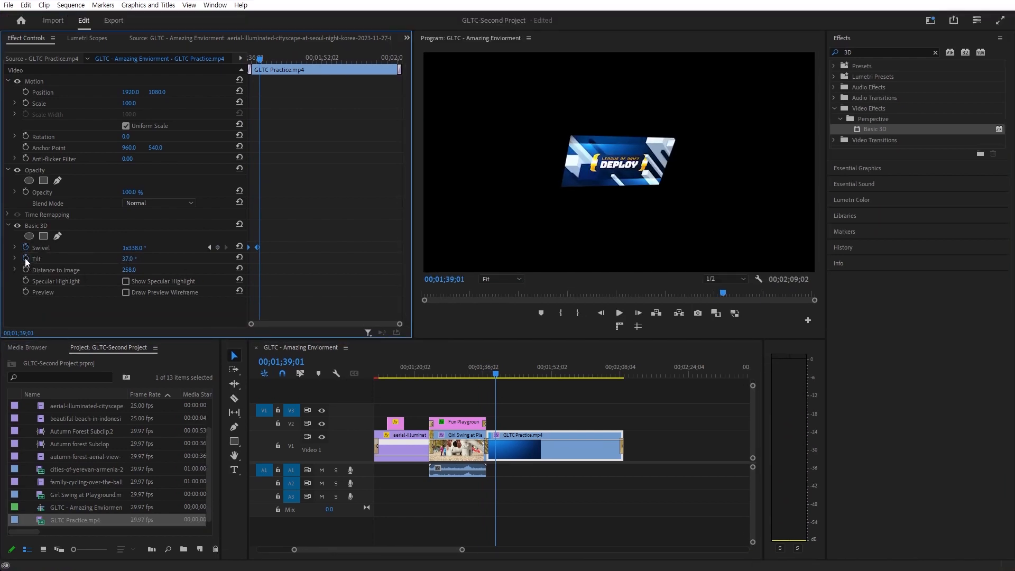
click(25, 258)
key(space)
drag(132, 259, 206, 259)
drag(301, 286, 257, 248)
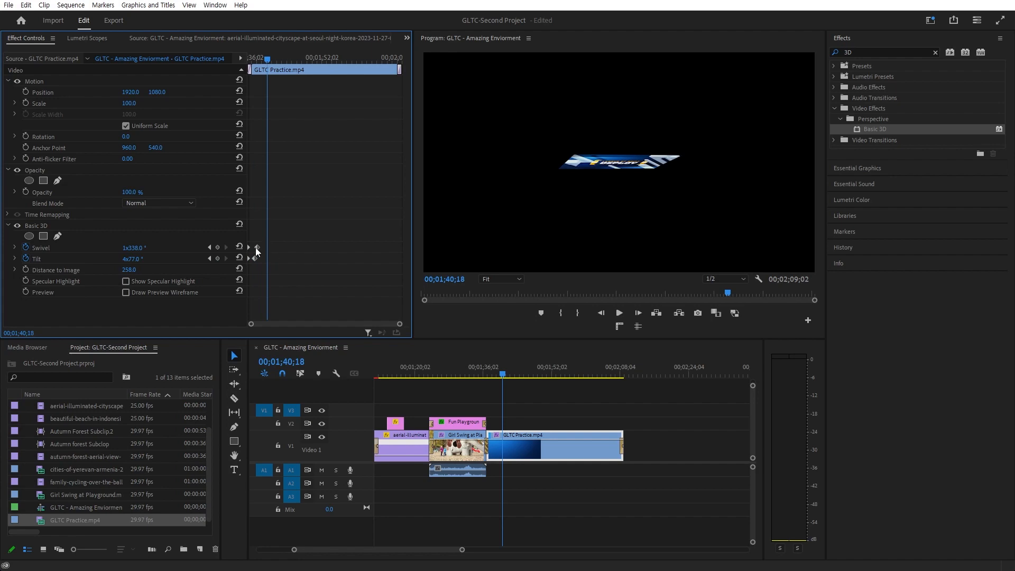
drag(267, 60, 224, 71)
key(space)
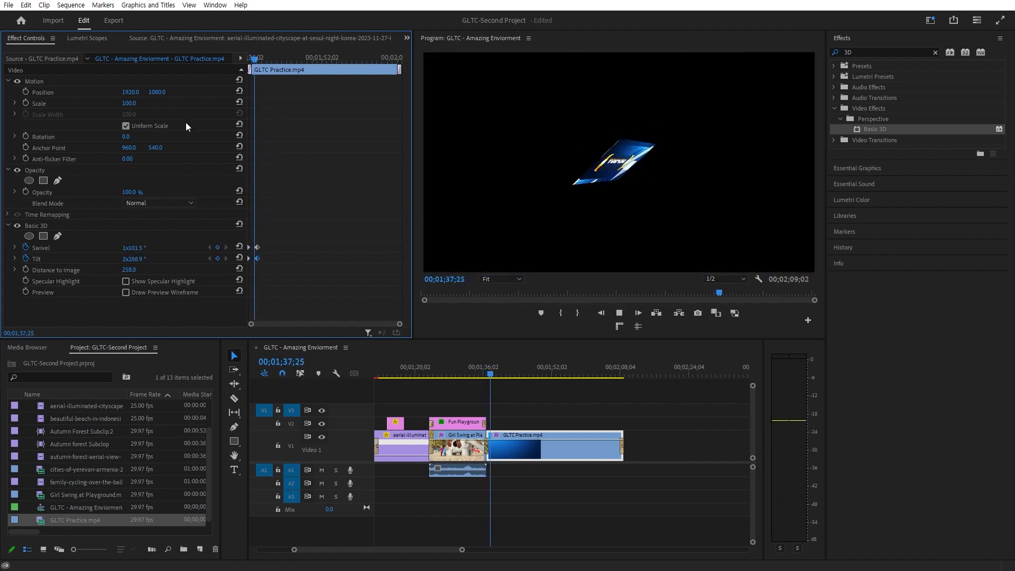
key(space)
Keyframe Distance to Image at 258.0 at the clip's start and at -8.0 at 00;01;40;28
drag(264, 58, 204, 70)
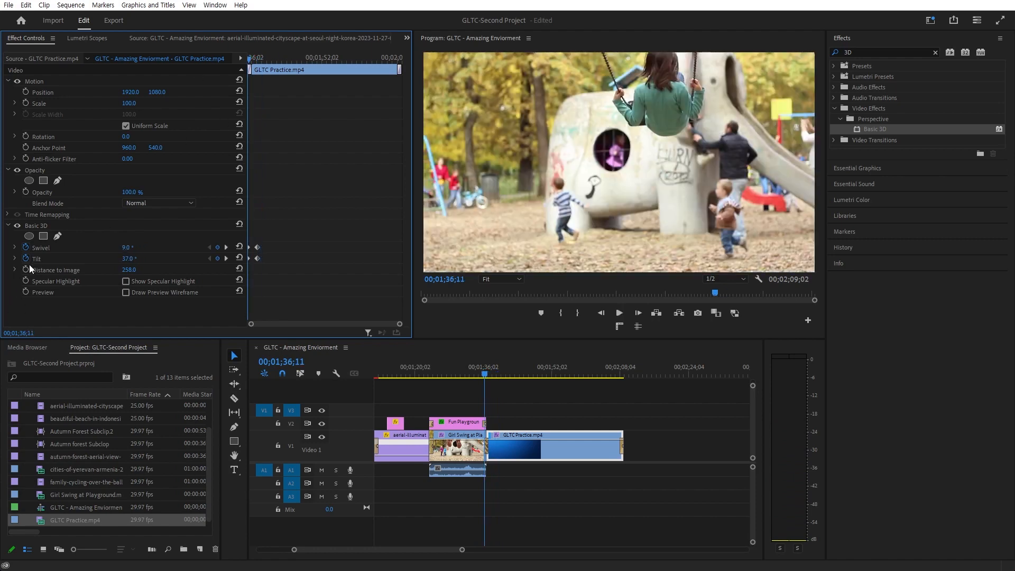
click(26, 267)
key(space)
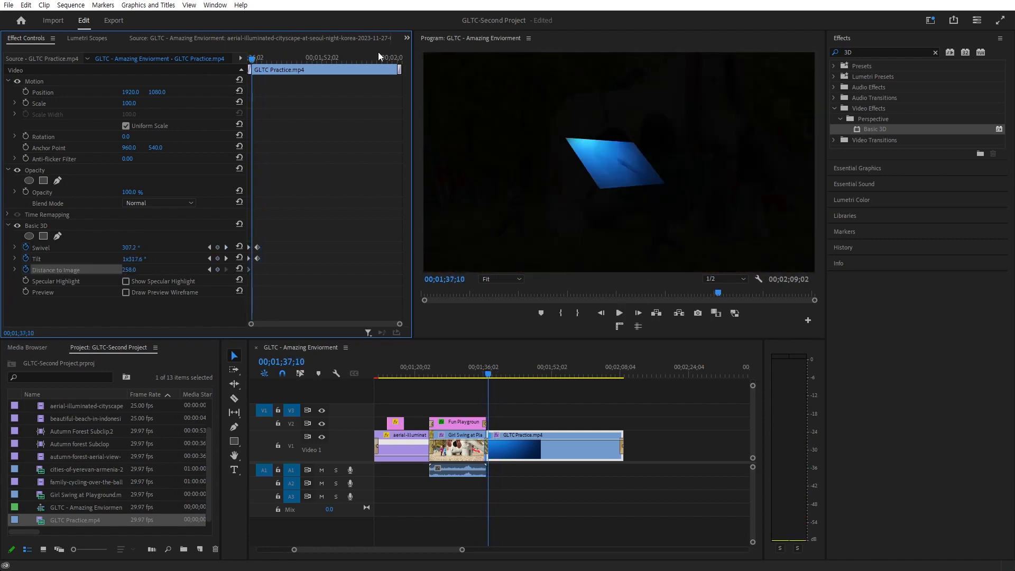
drag(263, 59, 270, 62)
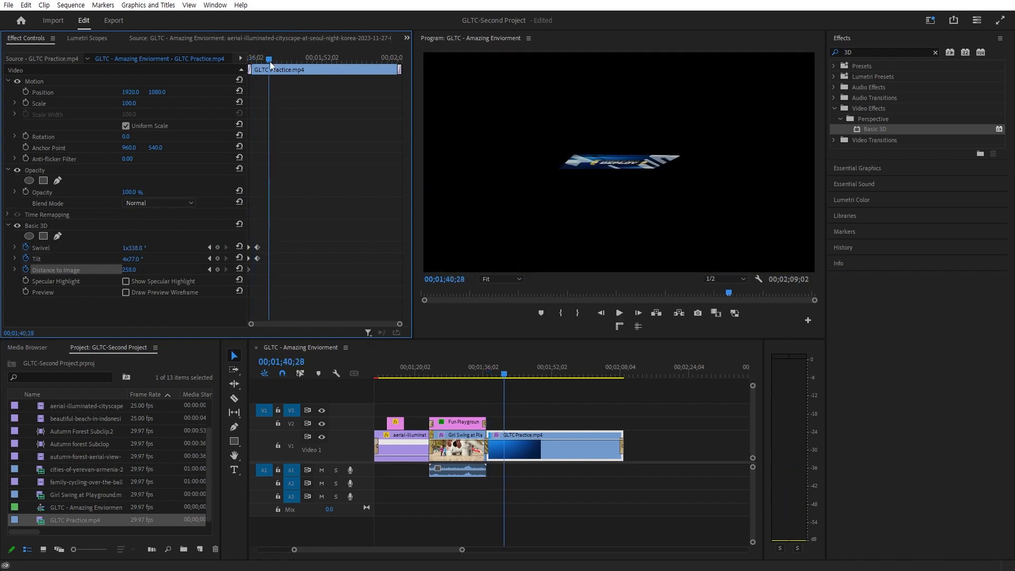
mouse_move(128, 270)
mouse_down()
mouse_move(93, 271)
mouse_move(140, 269)
mouse_up()
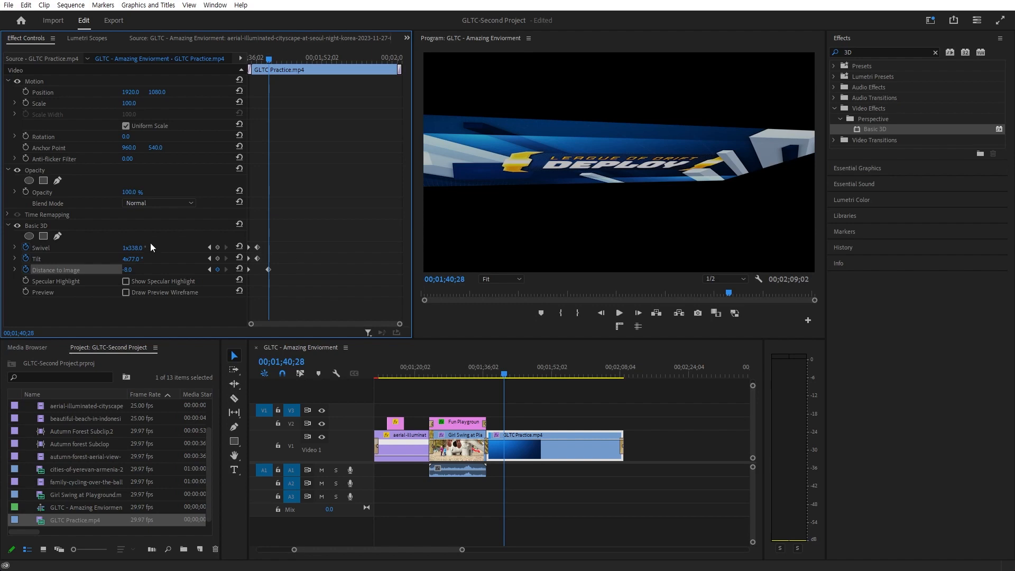
Play slightly past the last keyframe and reset Swivel, Tilt and Distance to Image to add zero-value keyframes
key(space)
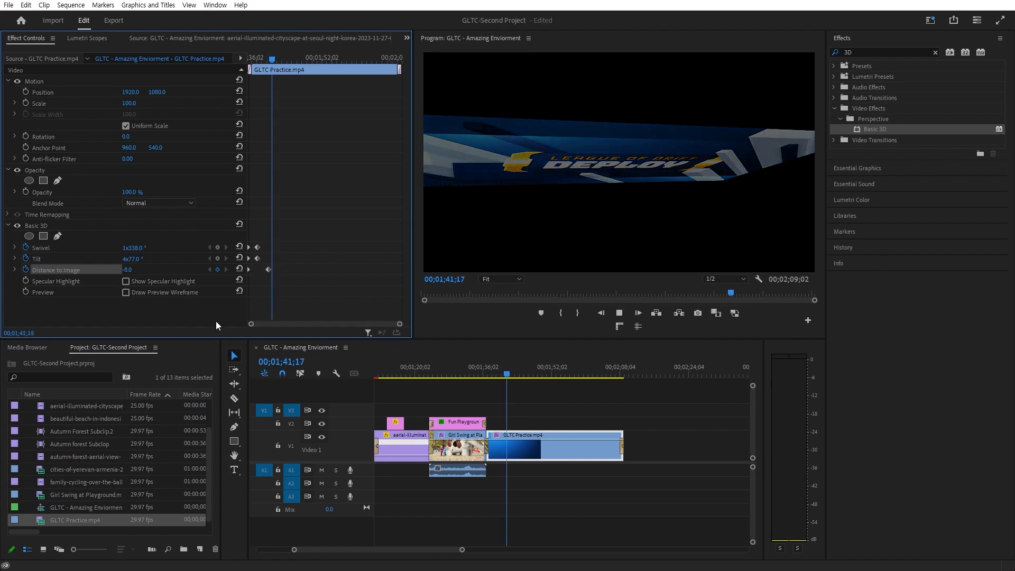
click(239, 247)
click(239, 258)
click(239, 269)
Set Distance to Image to 25.0 at 00;01;40;28 and move the middle Swivel and Tilt keyframes to that time
drag(279, 53, 270, 55)
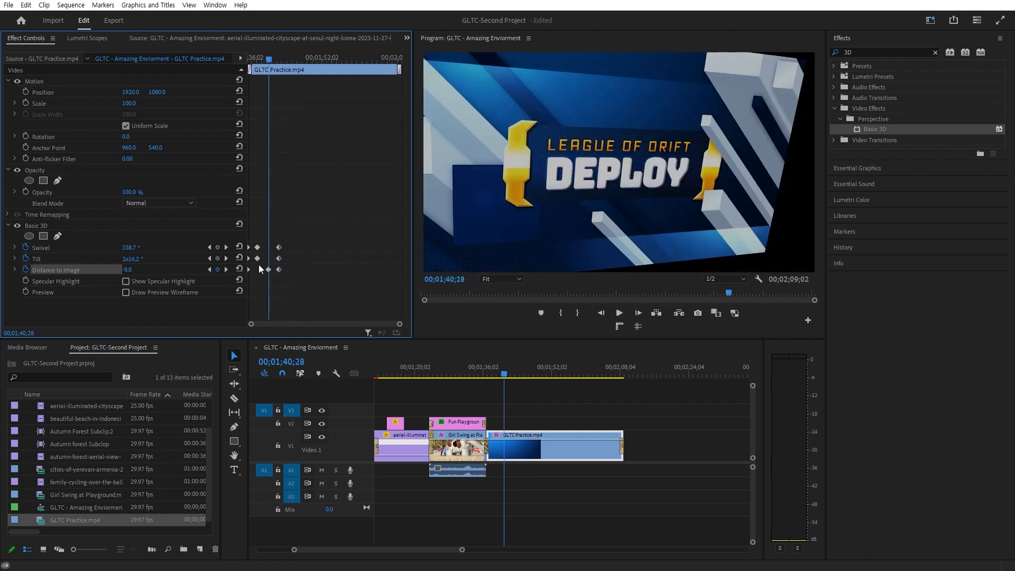
mouse_move(127, 270)
mouse_down()
mouse_move(95, 270)
mouse_move(144, 269)
mouse_up()
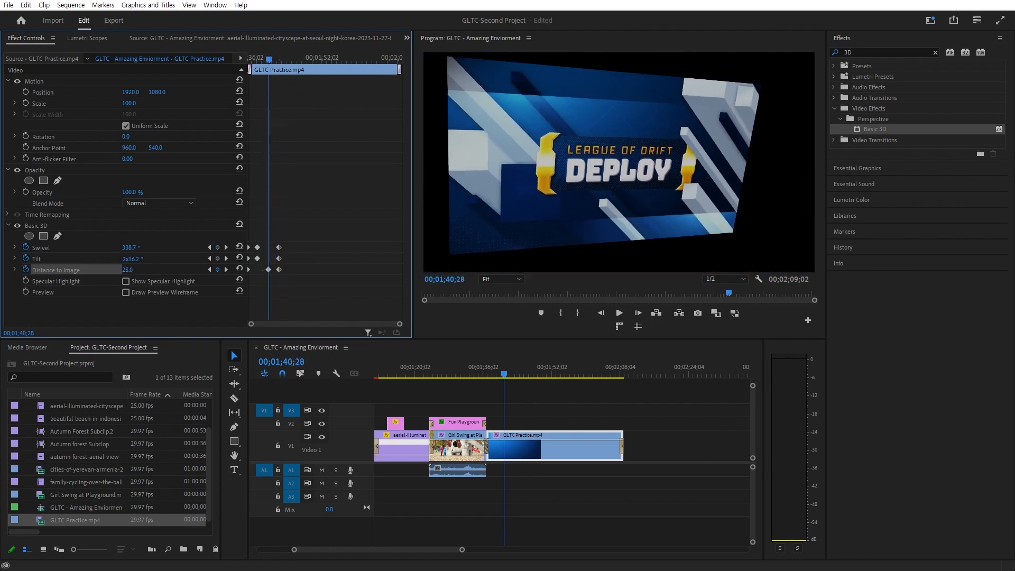
click(257, 247)
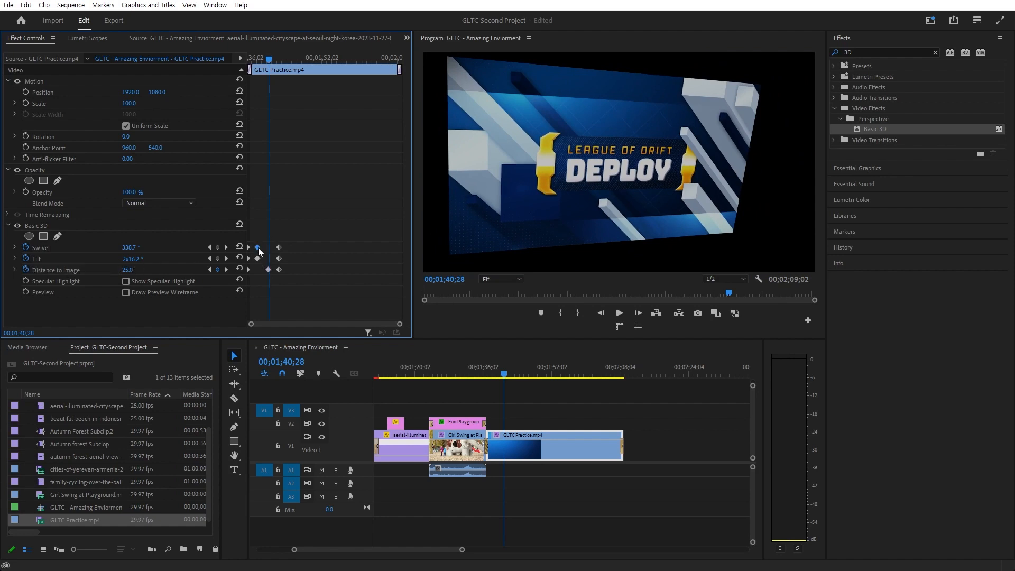
drag(258, 255, 267, 249)
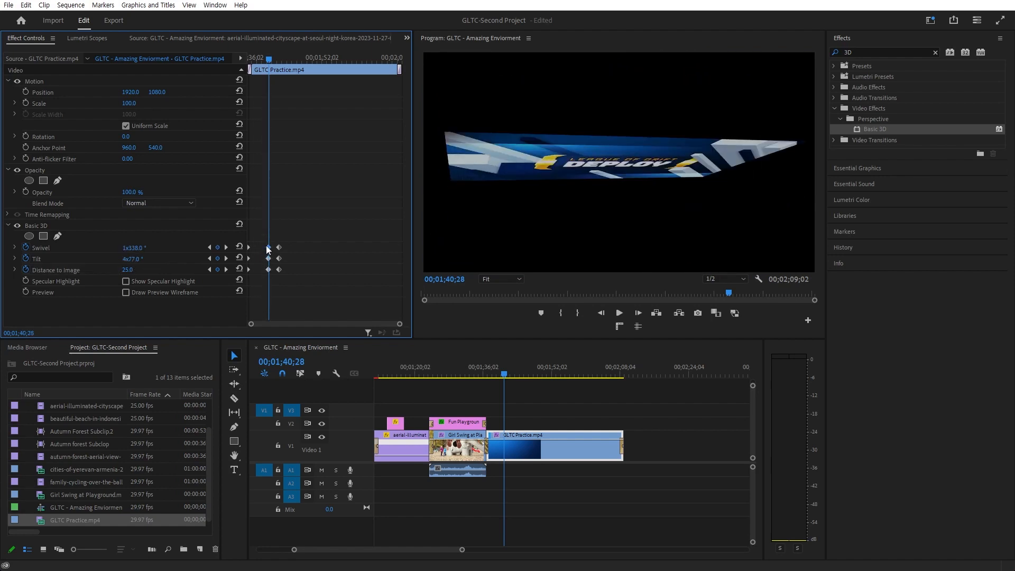
Set the middle keyframes to Swivel 6x61.0° and Tilt 6x90.0°, and play the 3D animation from the clip's start
mouse_move(137, 247)
mouse_down()
mouse_move(201, 247)
mouse_move(123, 255)
mouse_up()
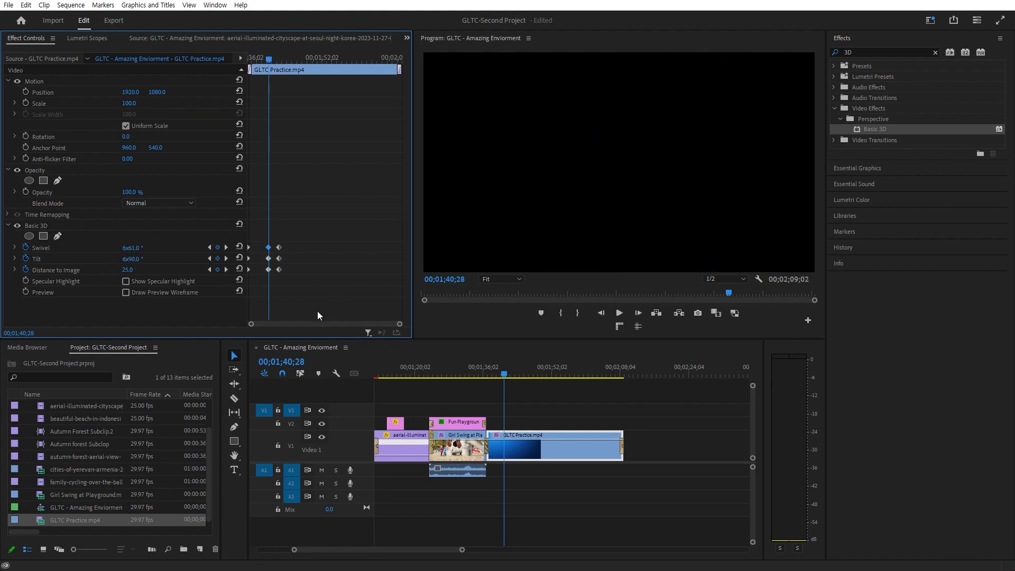
drag(266, 67, 220, 87)
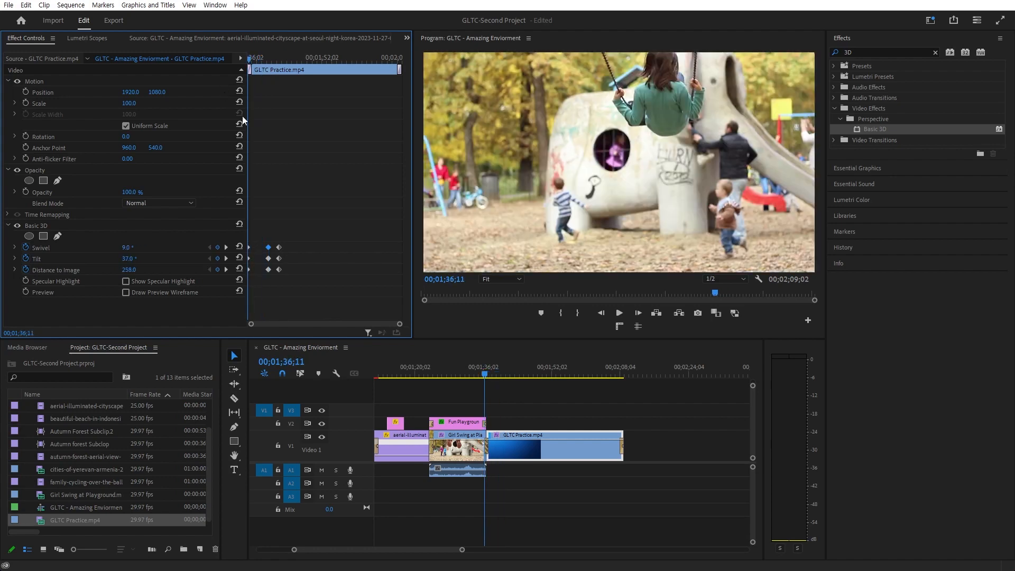
key(space)
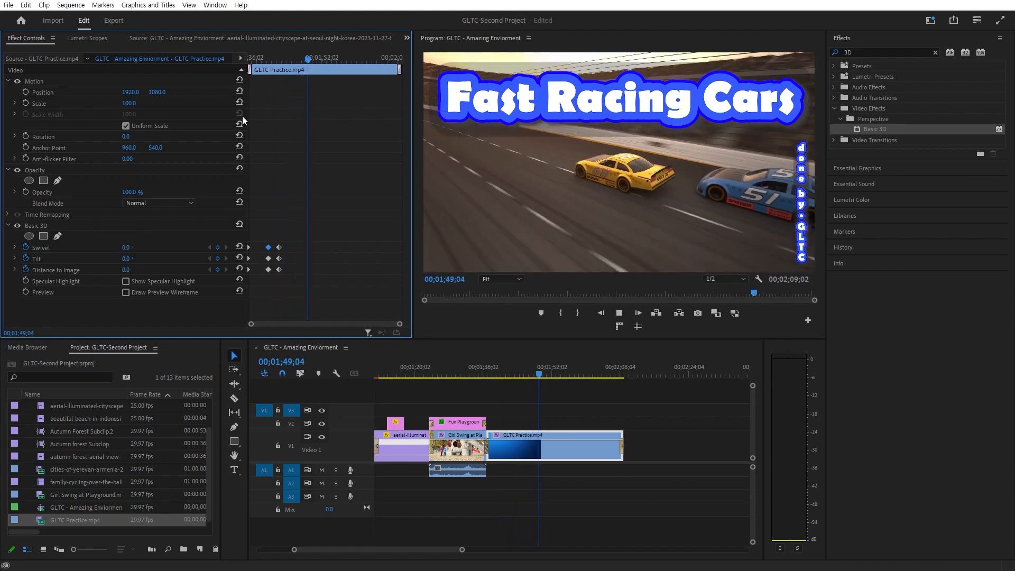
key(space)
Move the playhead back to 00;01;32;01, within the Girl Swing at Playground clip
drag(544, 367, 500, 373)
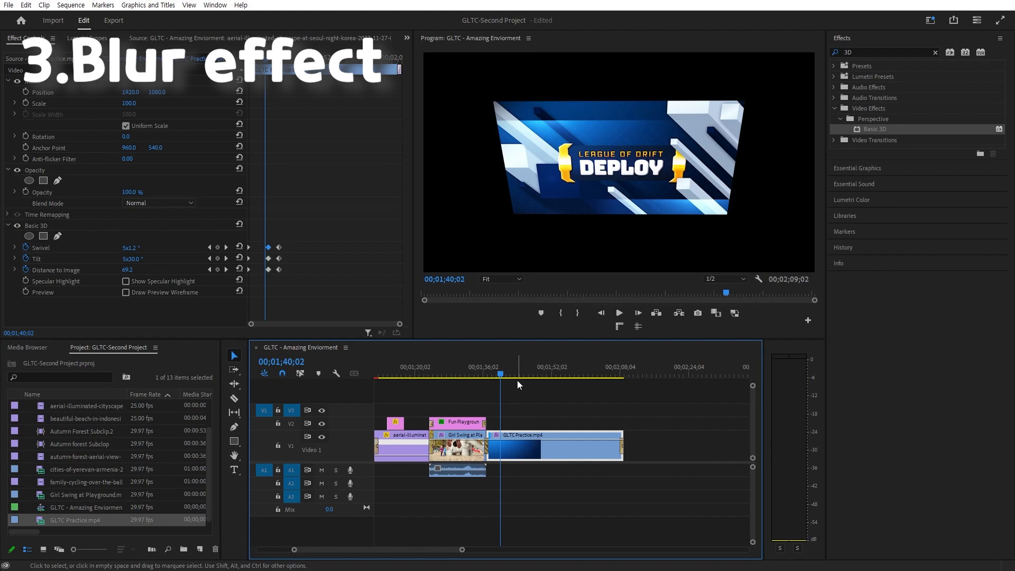
scroll(549, 433, up, 5)
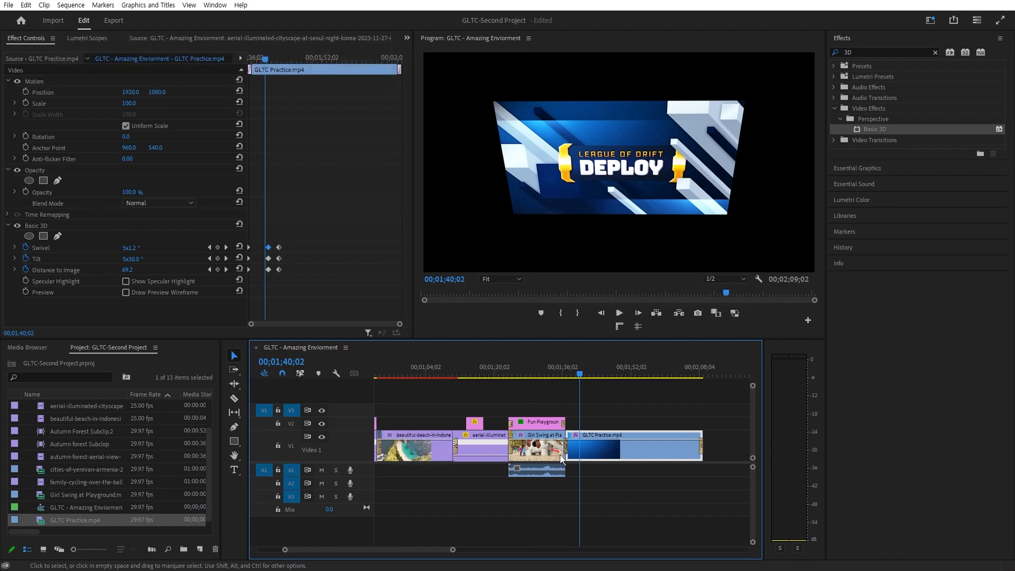
scroll(558, 447, down, 2)
click(625, 361)
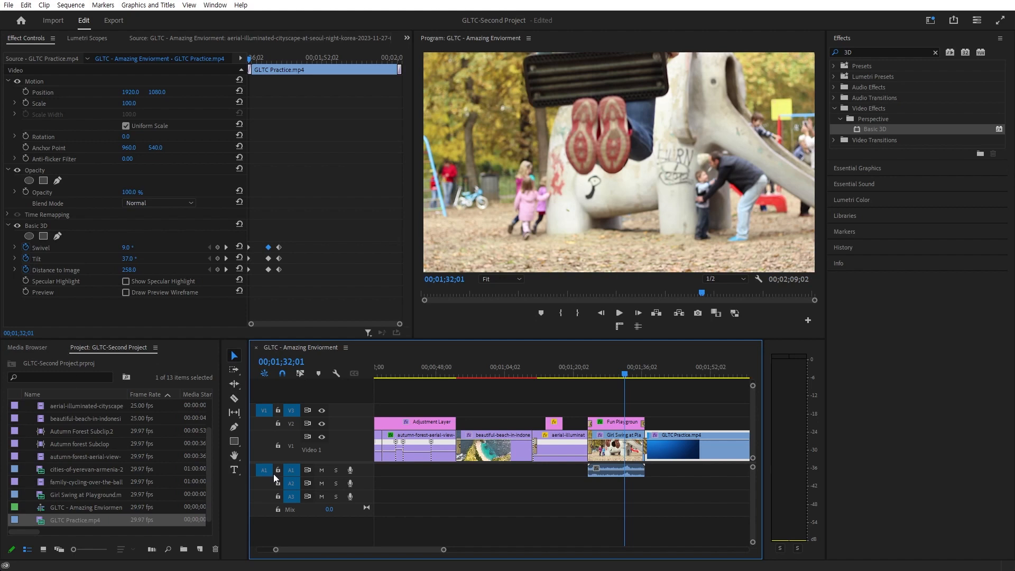
Search the effects for "blur" in place of the previous search term
click(910, 46)
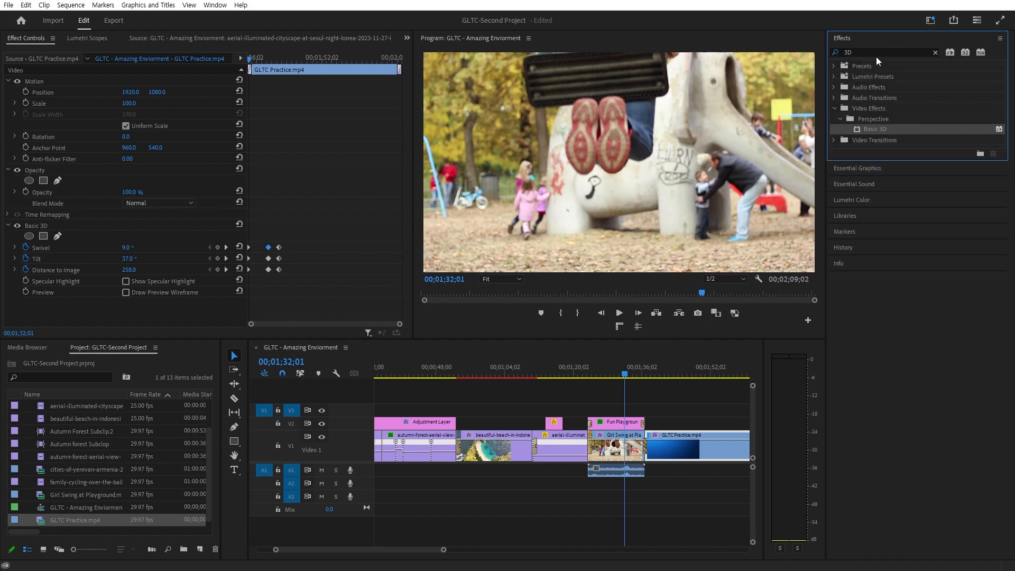
click(872, 50)
key(BackSpace)
key(BackSpace)
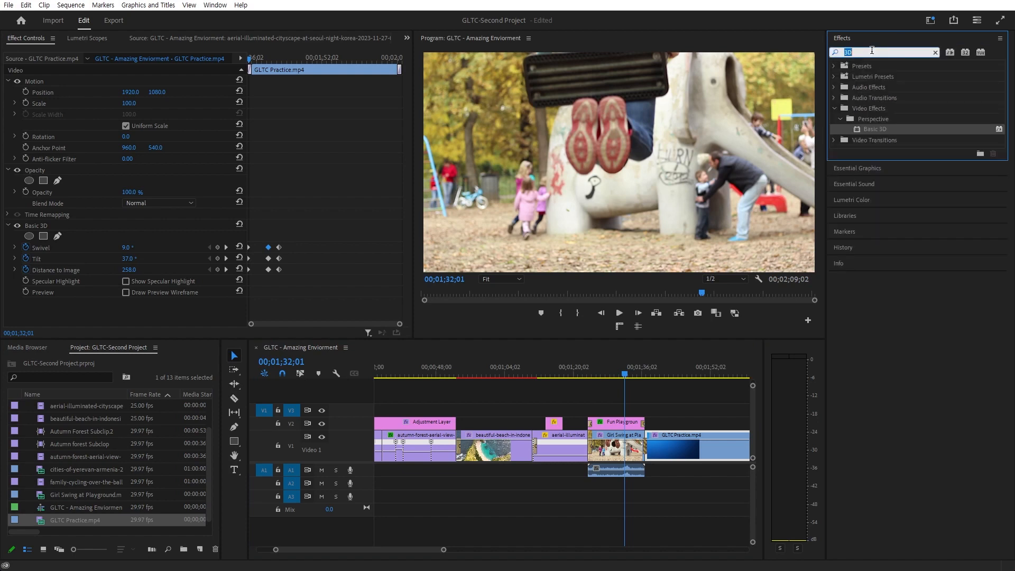
text(blur)
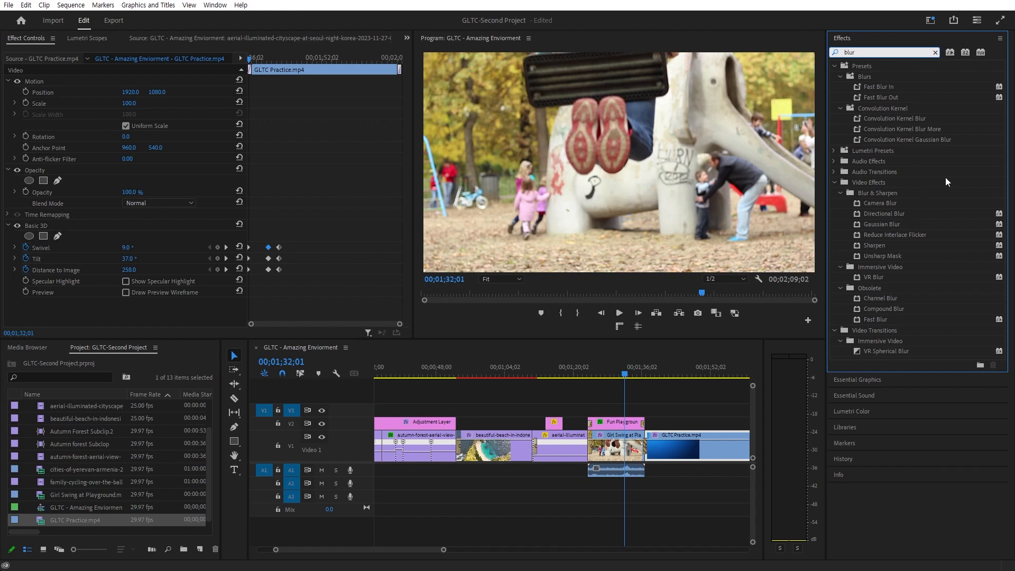
Look through the available blur effects, from the Fast Blur and Convolution Kernel presets to Directional, Channel, Compound and Camera Blur
click(919, 90)
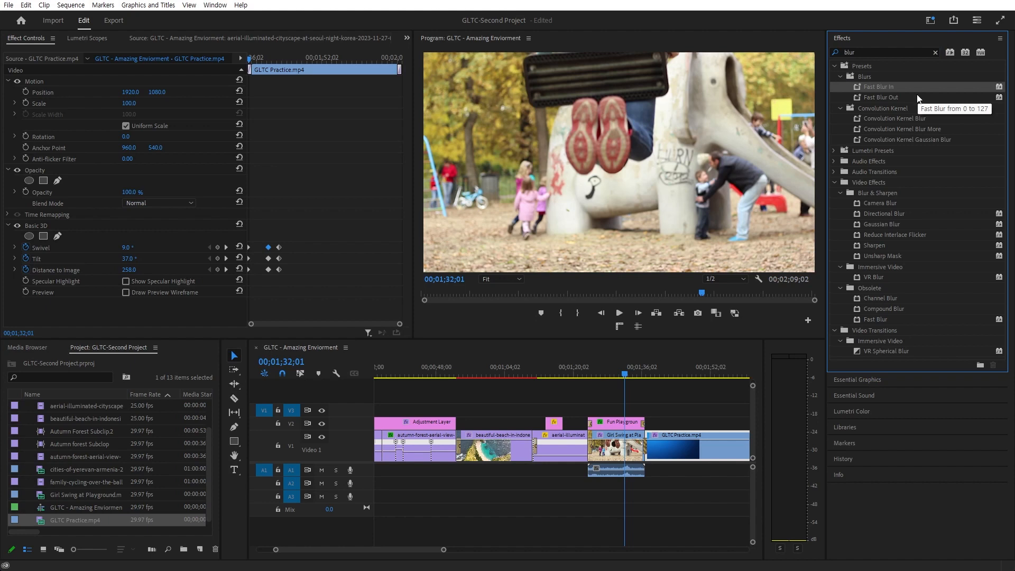
click(915, 119)
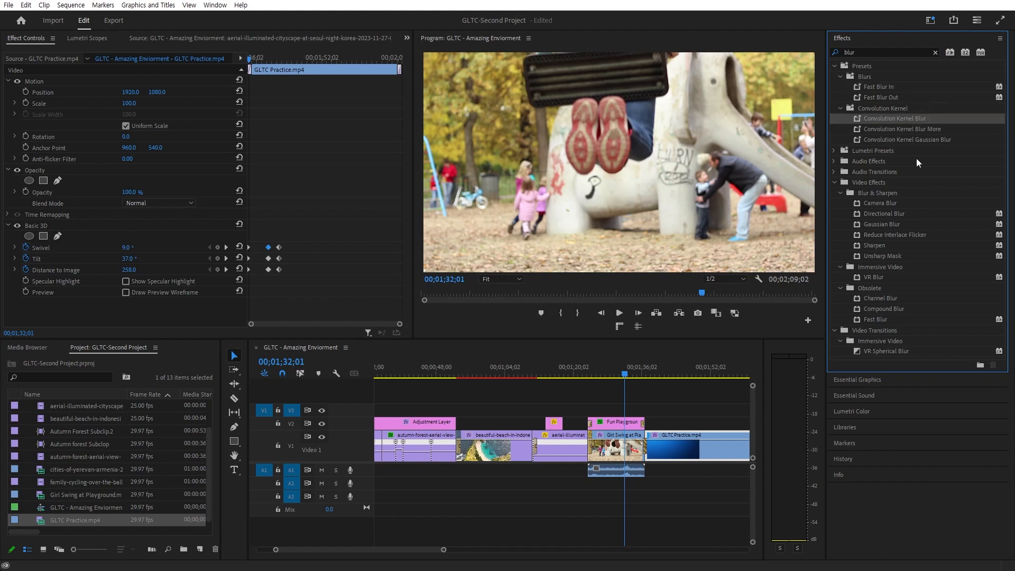
click(899, 212)
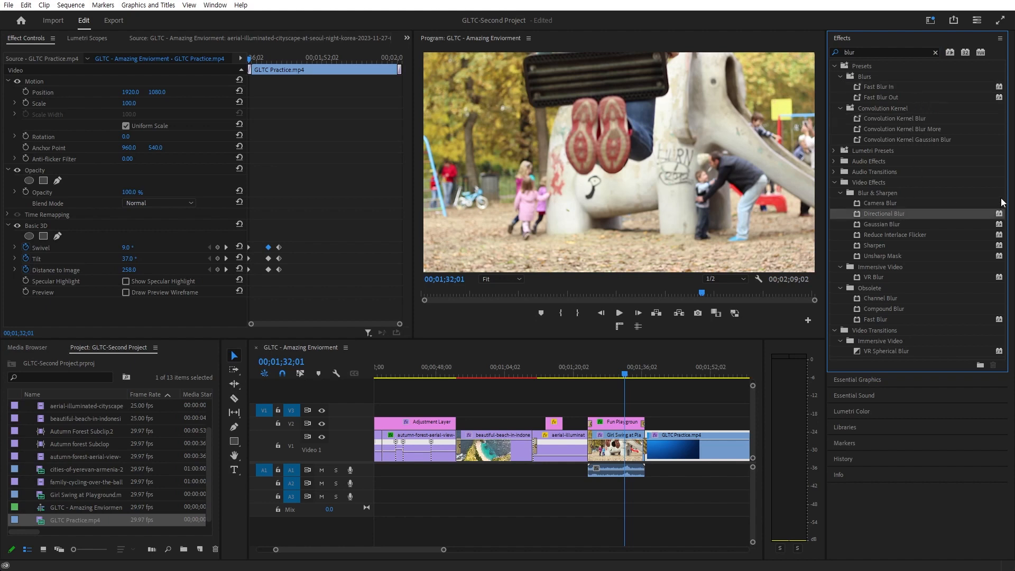
click(910, 302)
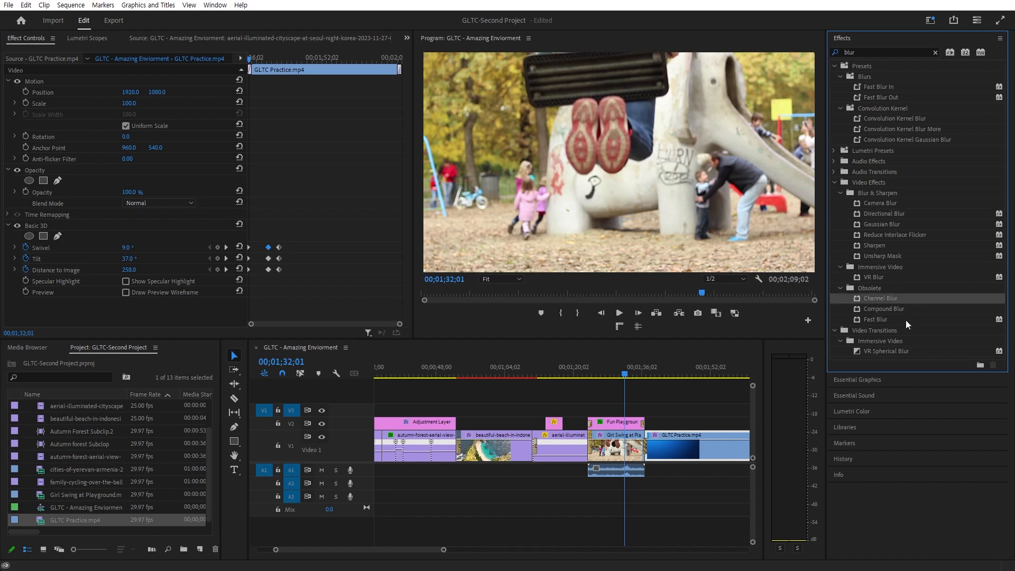
click(905, 319)
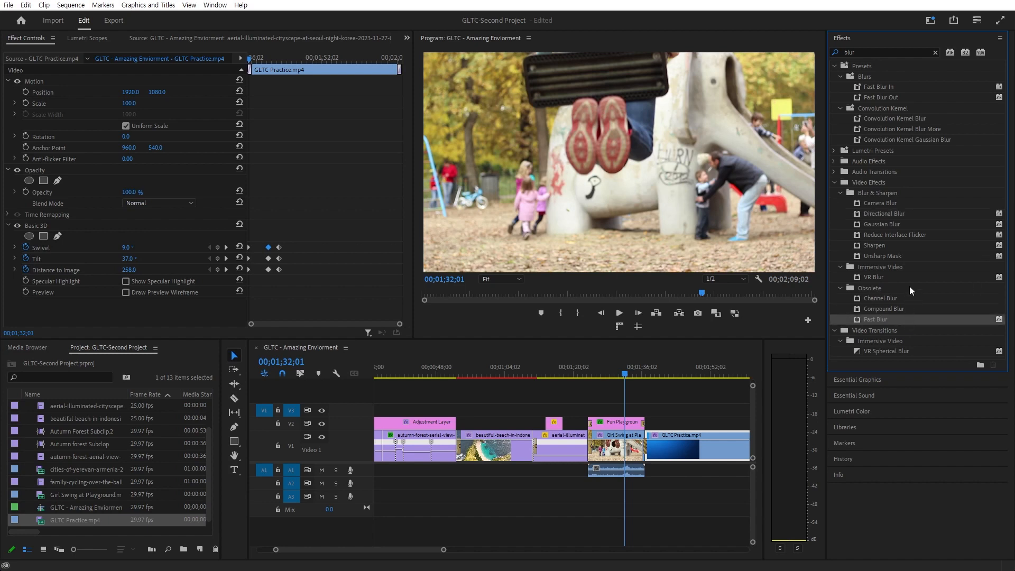
click(897, 310)
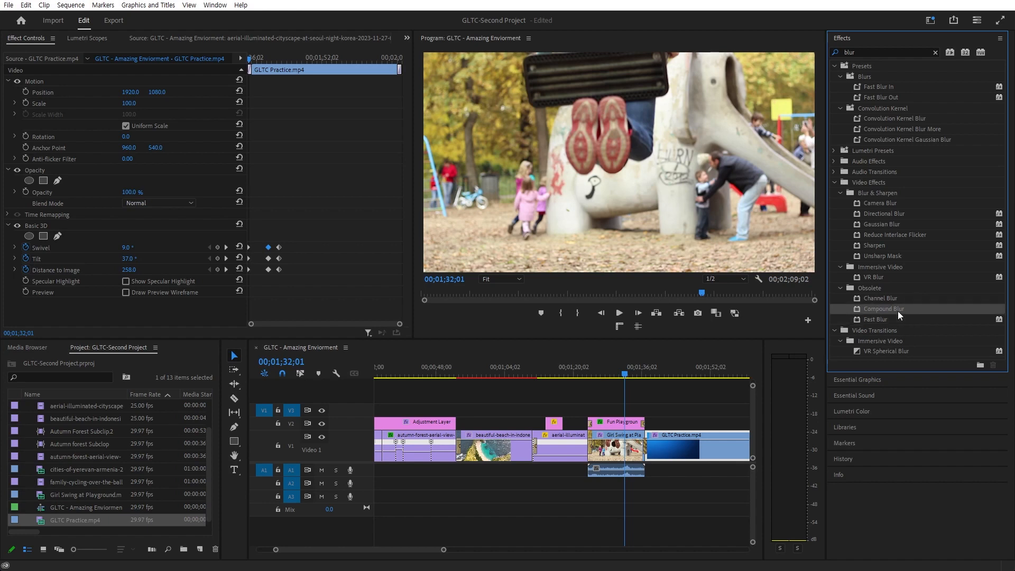
click(894, 194)
click(890, 204)
Apply Directional Blur to the Girl Swing at Playground clip and remove its Basic 3D effect
drag(904, 212, 600, 435)
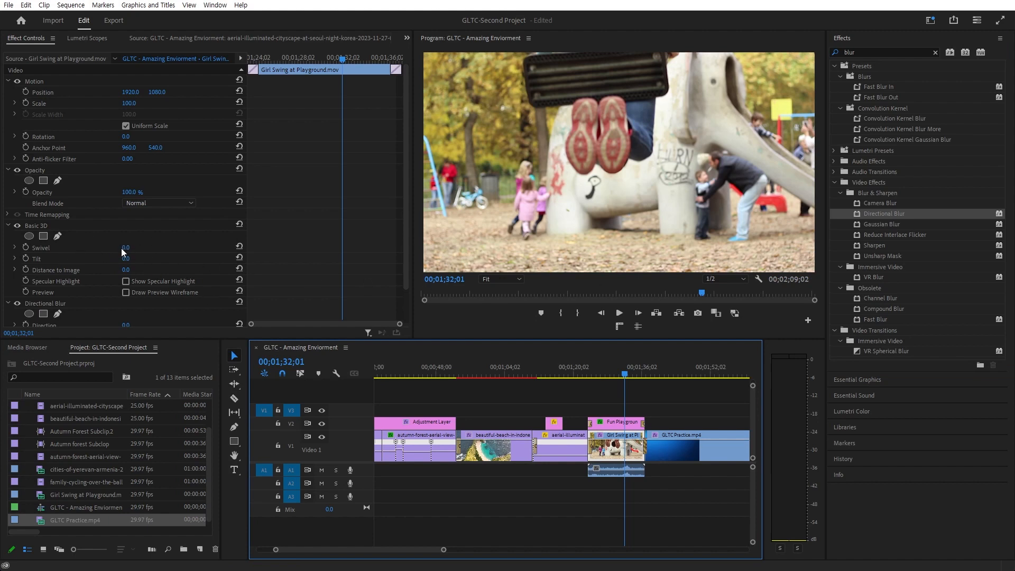
scroll(96, 277, down, 2)
click(93, 188)
key(Delete)
Set the Directional Blur's Direction to 274.0° and its Blur Length to 6.0
click(74, 223)
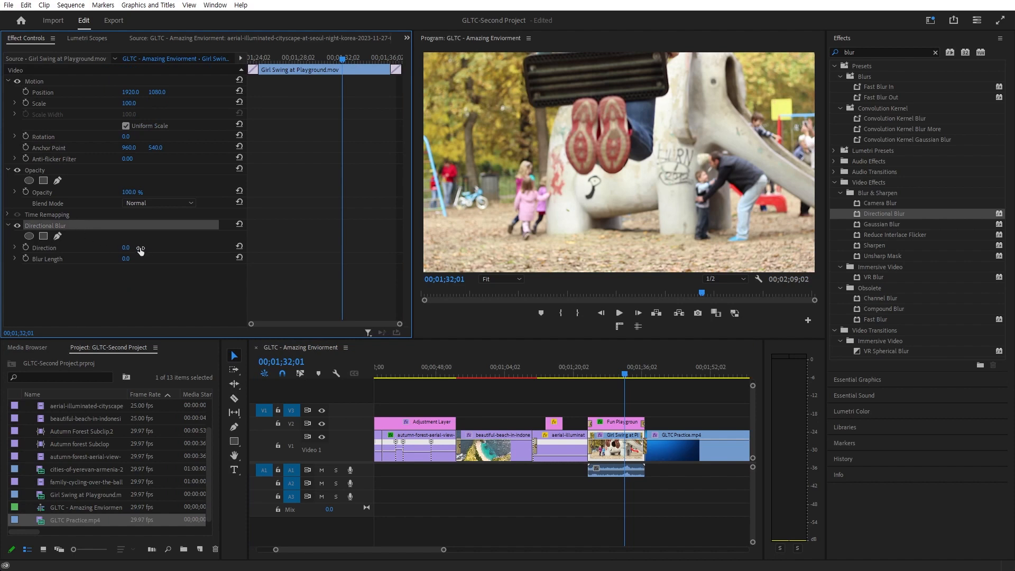
drag(133, 248, 188, 258)
drag(129, 248, 273, 248)
mouse_move(125, 260)
mouse_down()
mouse_move(67, 260)
mouse_move(594, 259)
mouse_move(77, 260)
mouse_move(127, 264)
mouse_up()
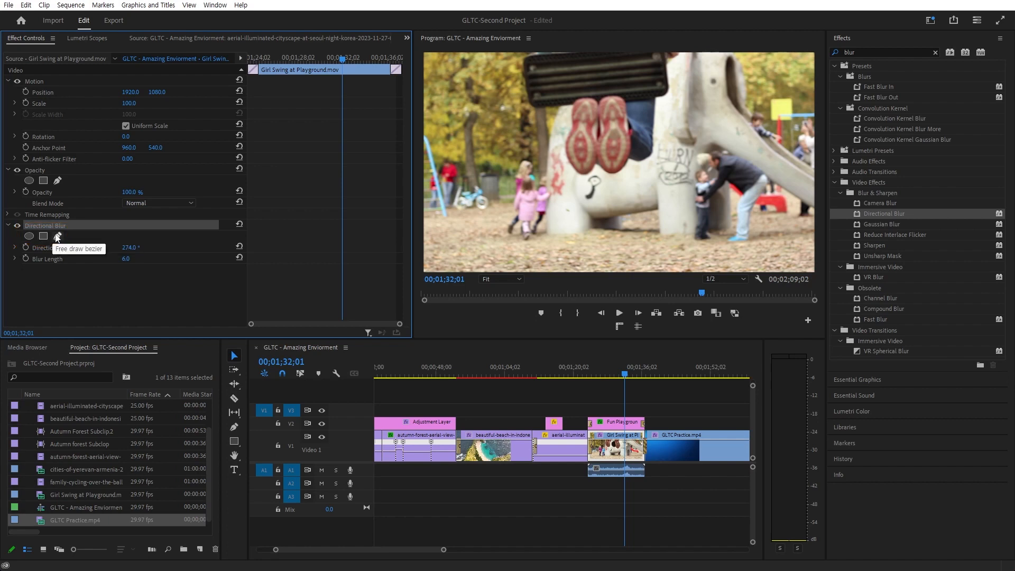
Add an ellipse mask to the Directional Blur, shrink it and place it over the bending man's head
click(29, 235)
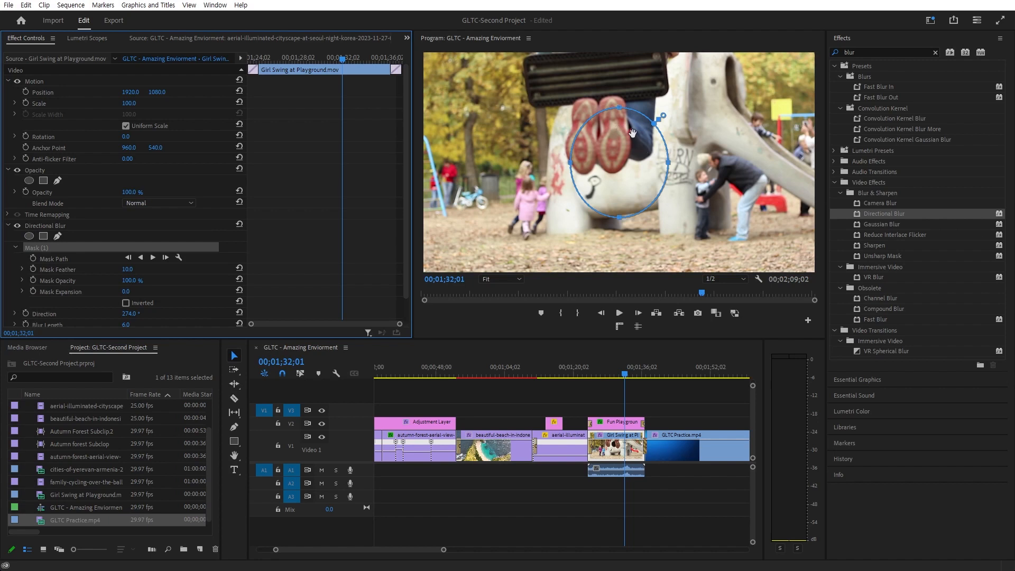
drag(616, 107, 637, 201)
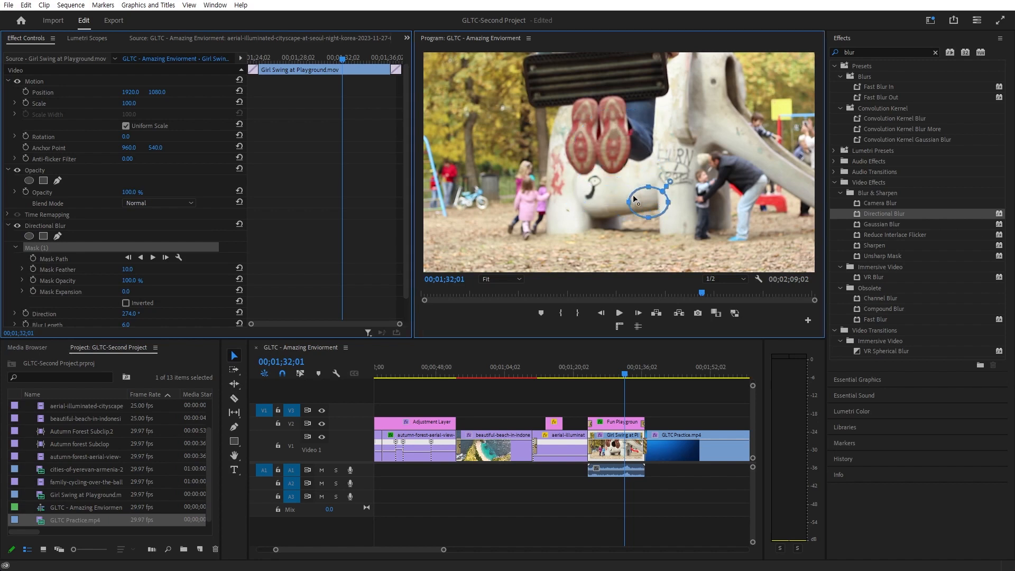
drag(694, 176, 712, 153)
Set Mask Feather to 0.0 and Direction to 115.0° on the Directional Blur, and adjust its Blur Length
scroll(116, 274, down, 1)
drag(135, 263, 125, 263)
drag(129, 304, 45, 303)
drag(128, 314, 364, 315)
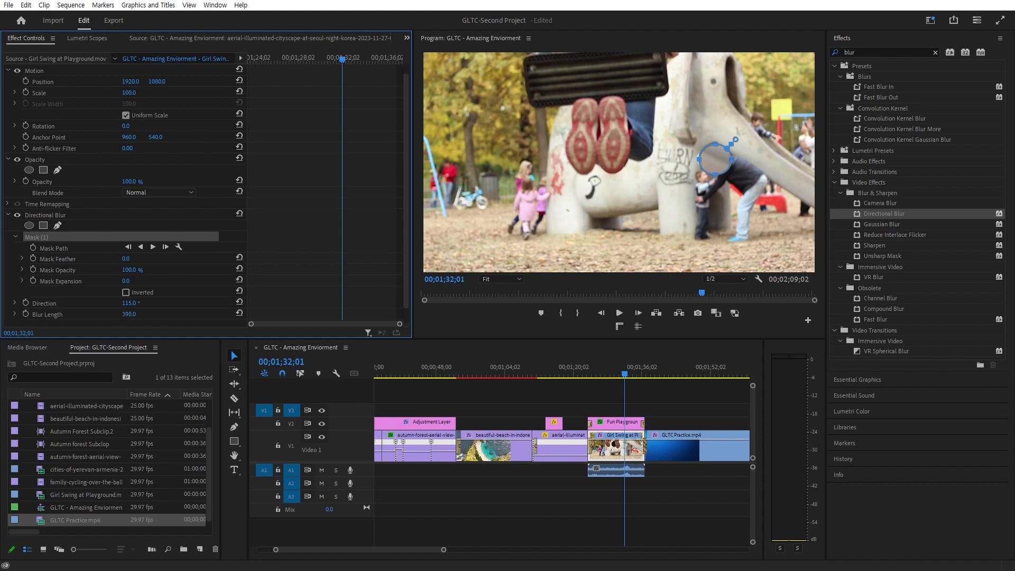
drag(294, 314, 146, 315)
Deselect the clip and examine the masked blur in an enlarged program preview, then restore the layout
click(548, 423)
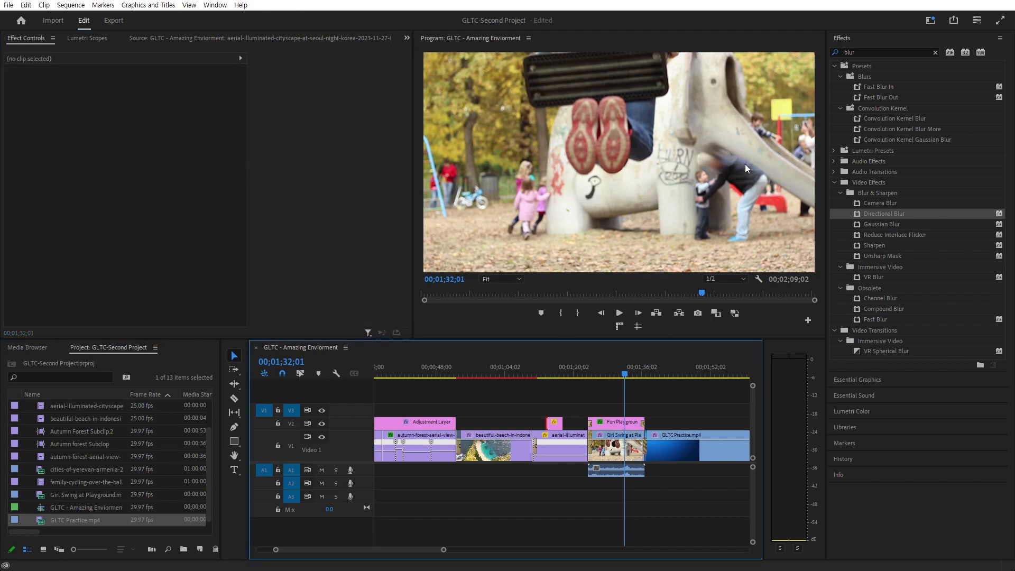
key(grave)
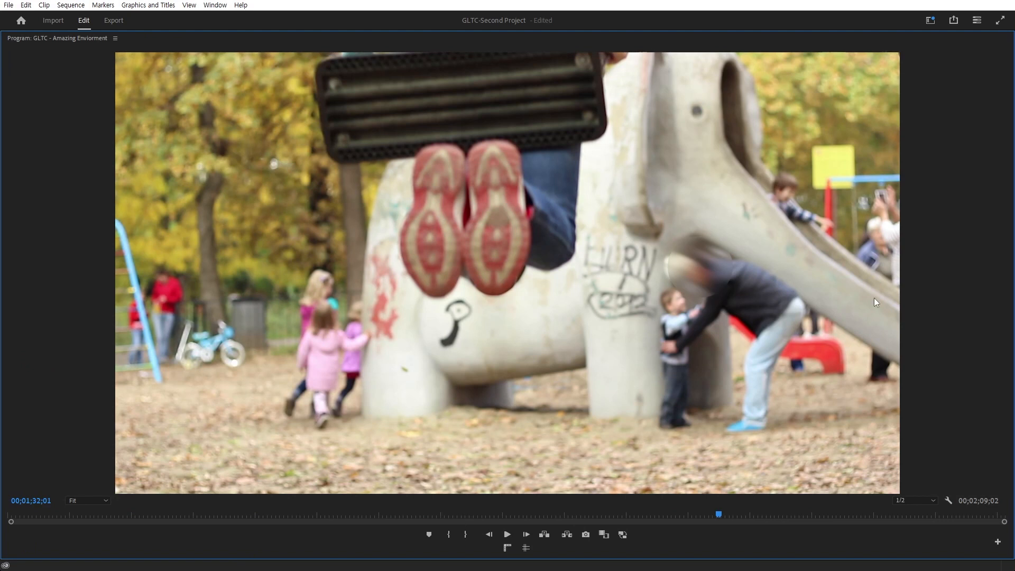
key(grave)
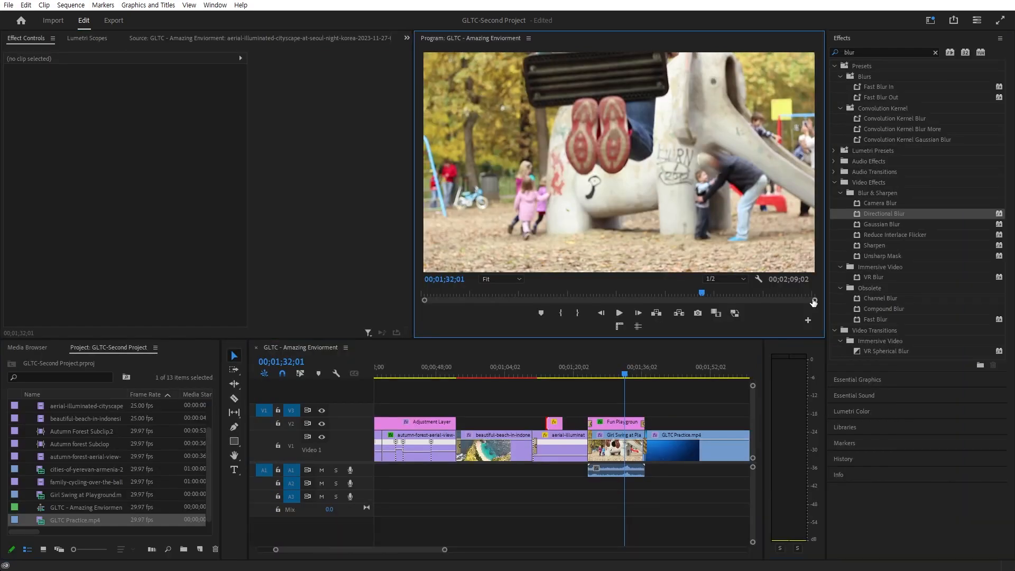
Reselect the Girl Swing clip and set its Directional Blur to Blur Length 35.0 and Direction 167.0°
click(617, 448)
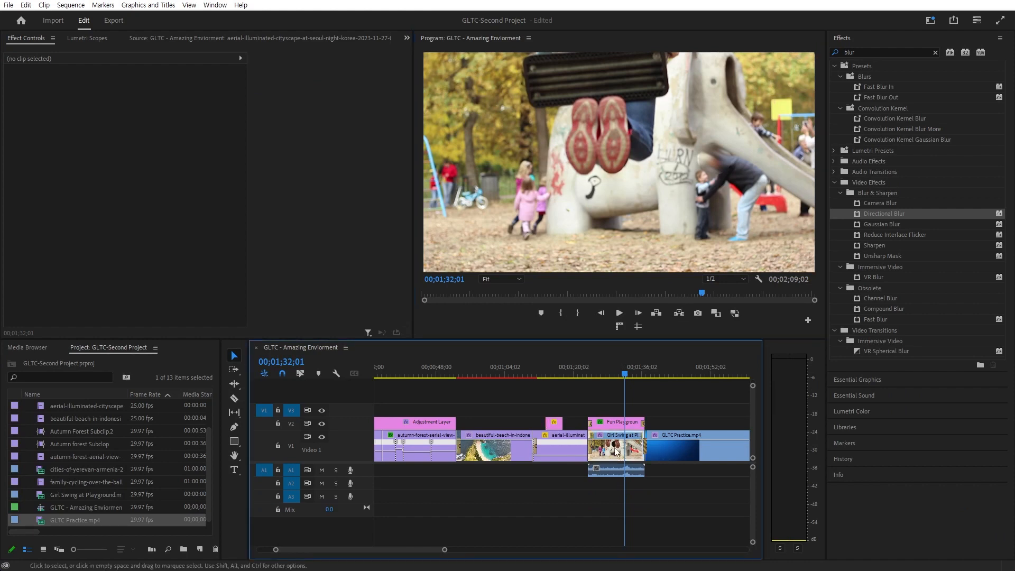
scroll(145, 314, down, 3)
drag(132, 297, 133, 297)
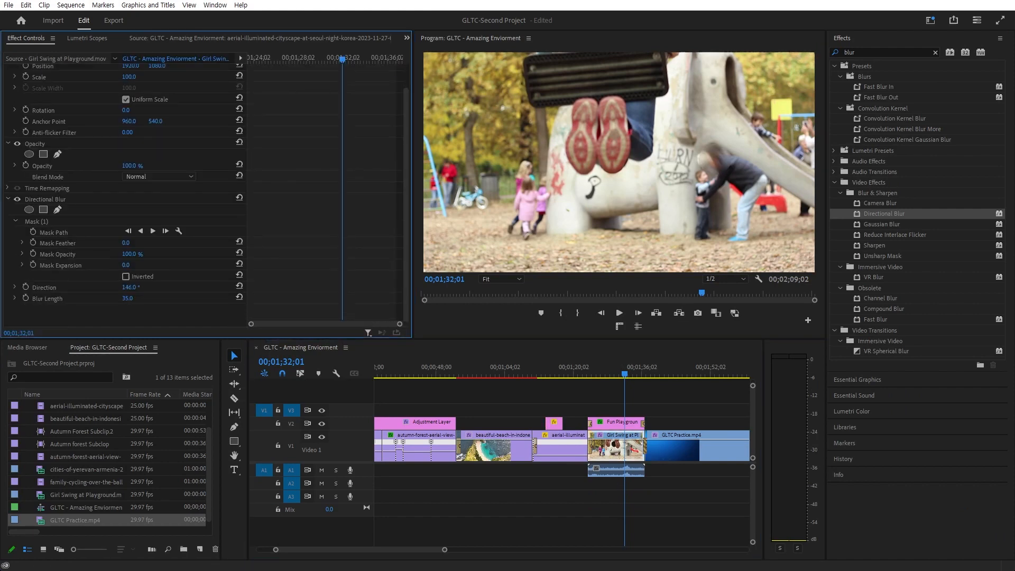
drag(128, 287, 42, 287)
Replace the Girl Swing clip's Directional Blur with Gaussian Blur and set Blurriness to 255.0
click(86, 198)
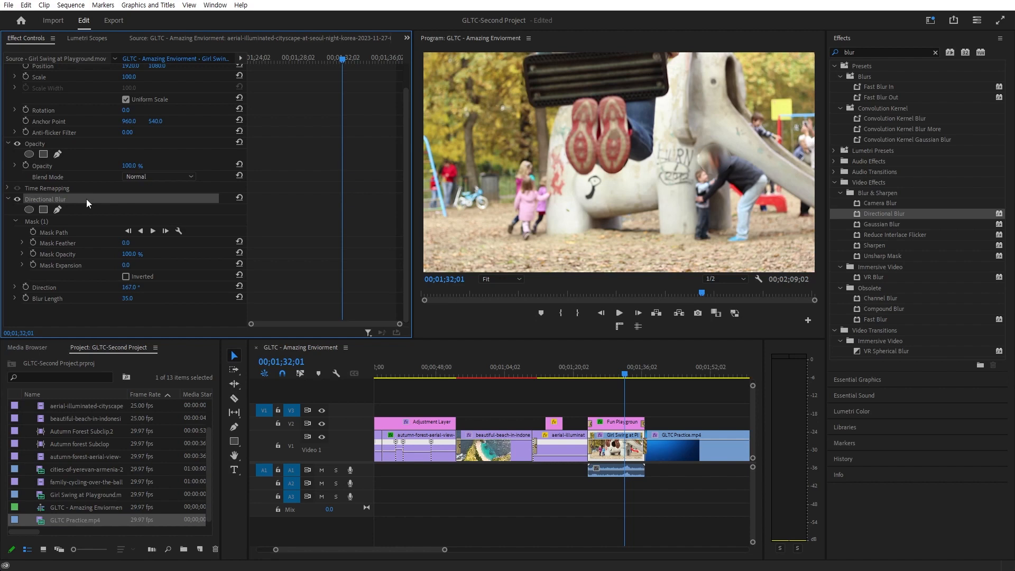
key(Delete)
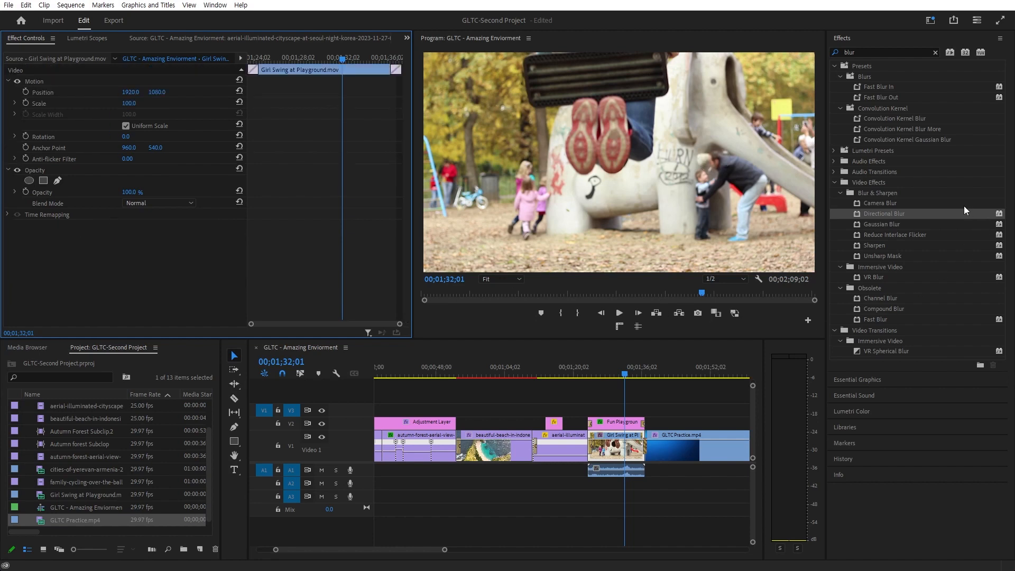
click(928, 223)
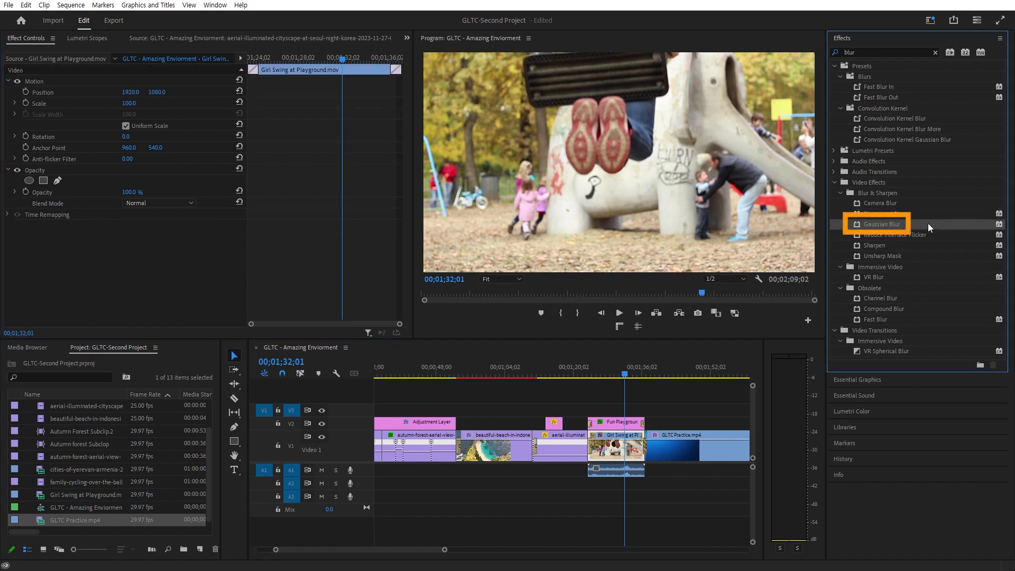
drag(928, 223, 624, 446)
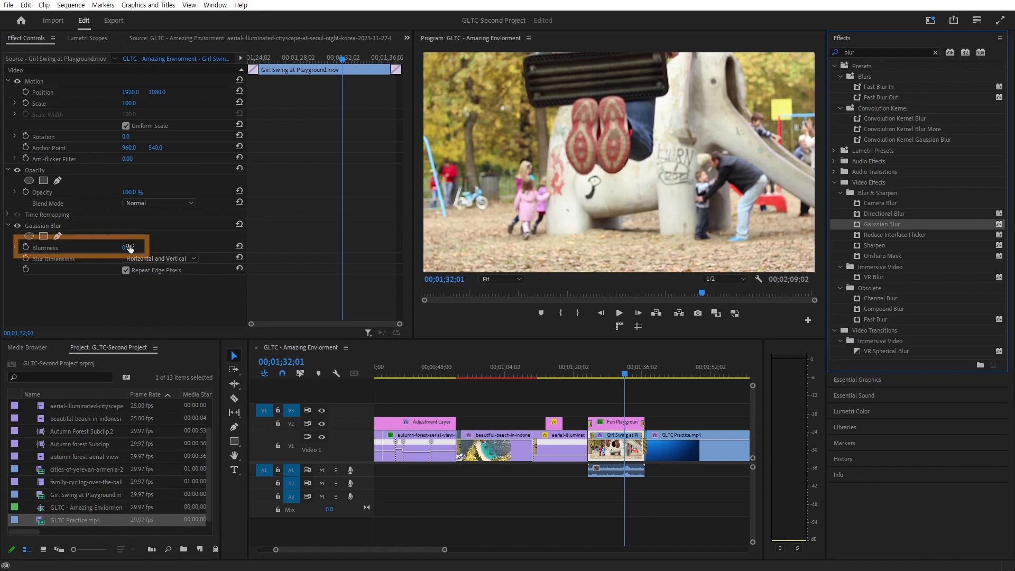
drag(130, 247, 262, 247)
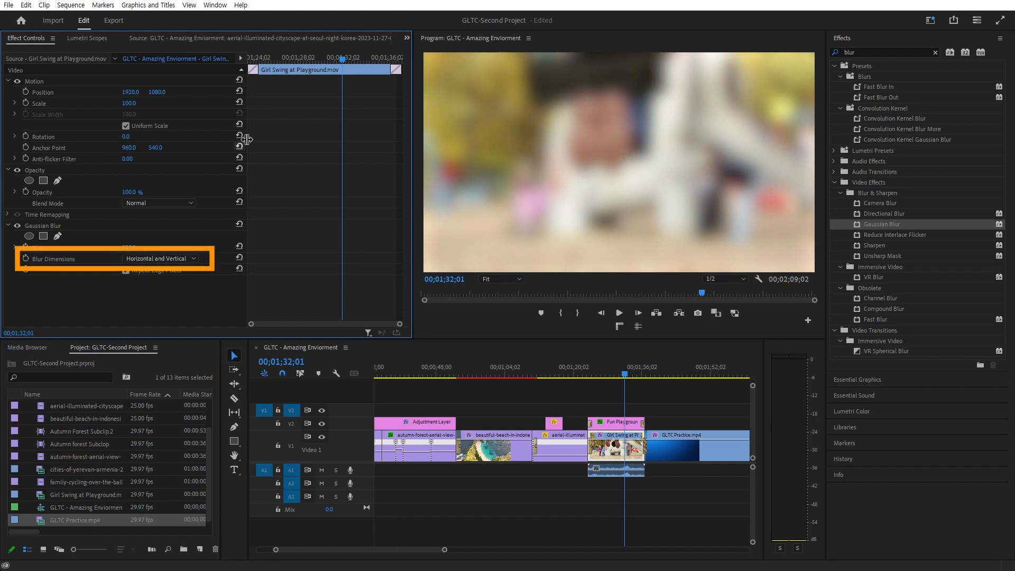
Try Horizontal and Vertical separately as Blur Dimensions, then restore Horizontal and Vertical combined
click(177, 258)
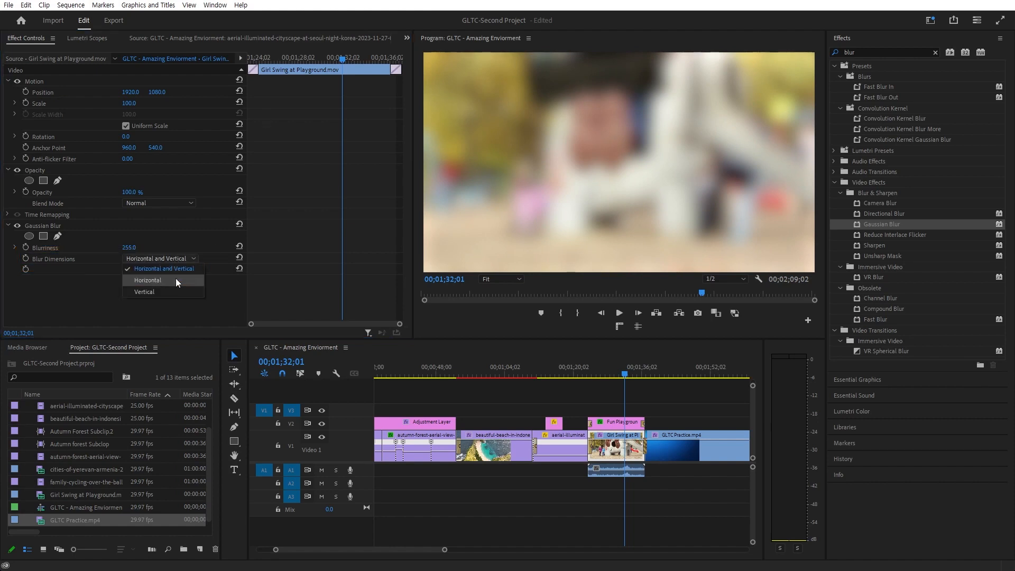
click(176, 278)
click(188, 255)
click(176, 287)
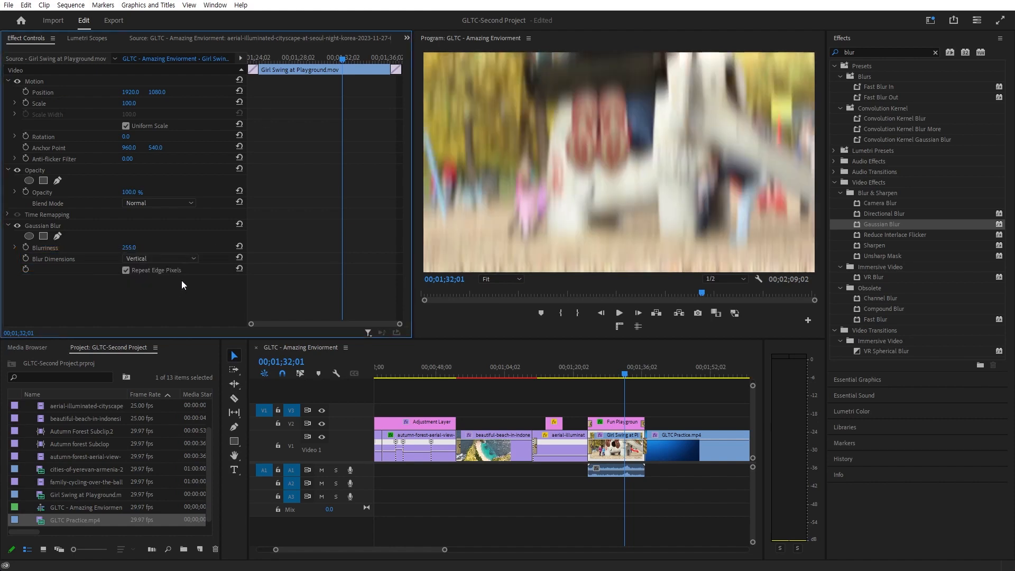
click(176, 257)
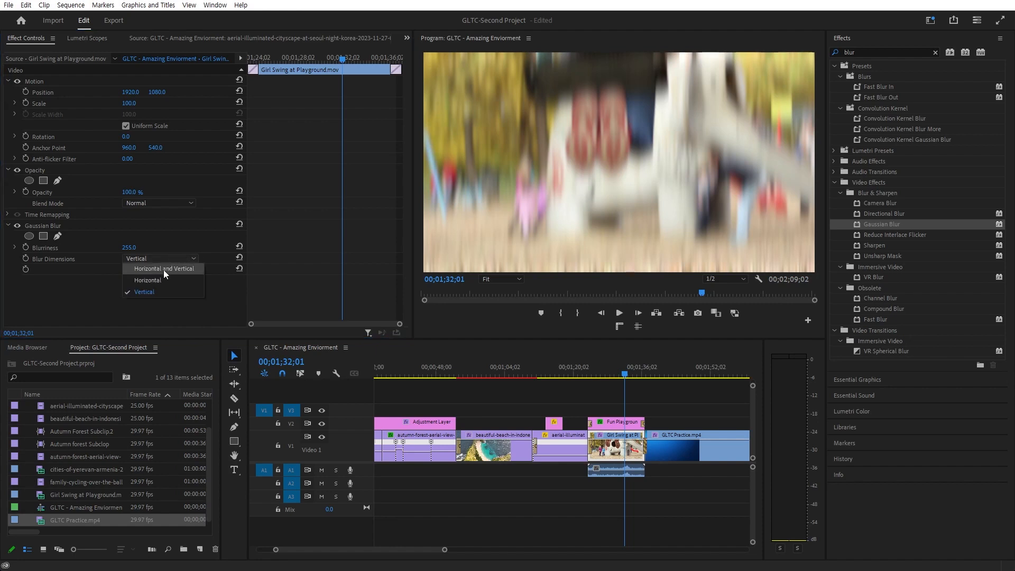
click(171, 270)
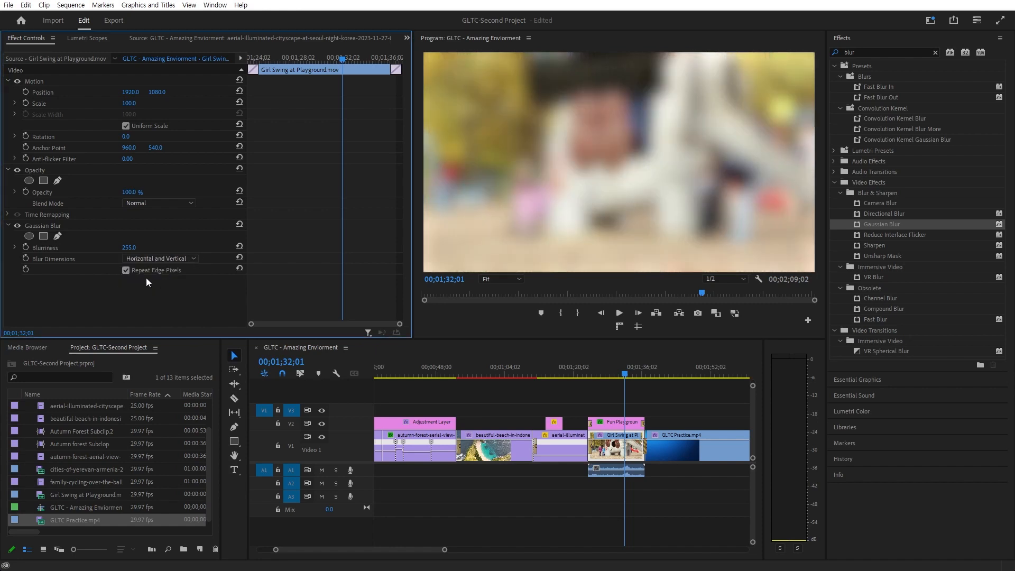
Add an elliptical mask to the Gaussian Blur, then shrink and position it over the child in pink beside the slide structure
click(28, 236)
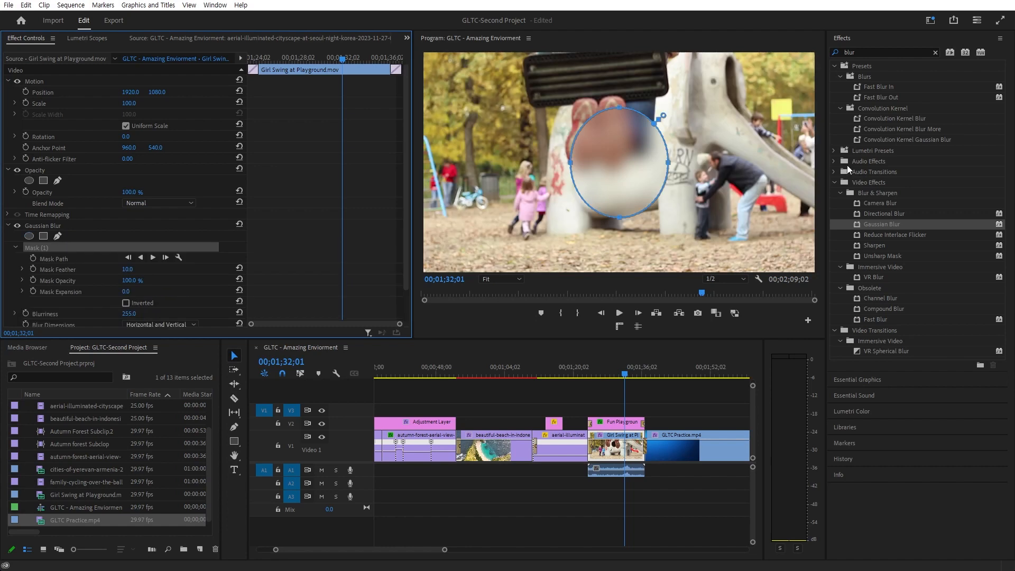
drag(600, 178, 522, 192)
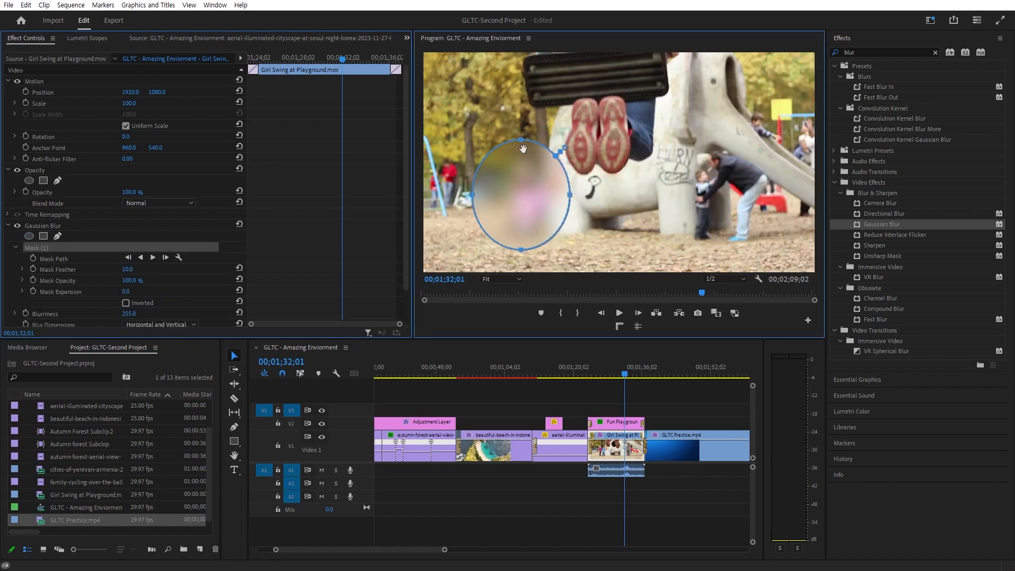
drag(521, 140, 535, 238)
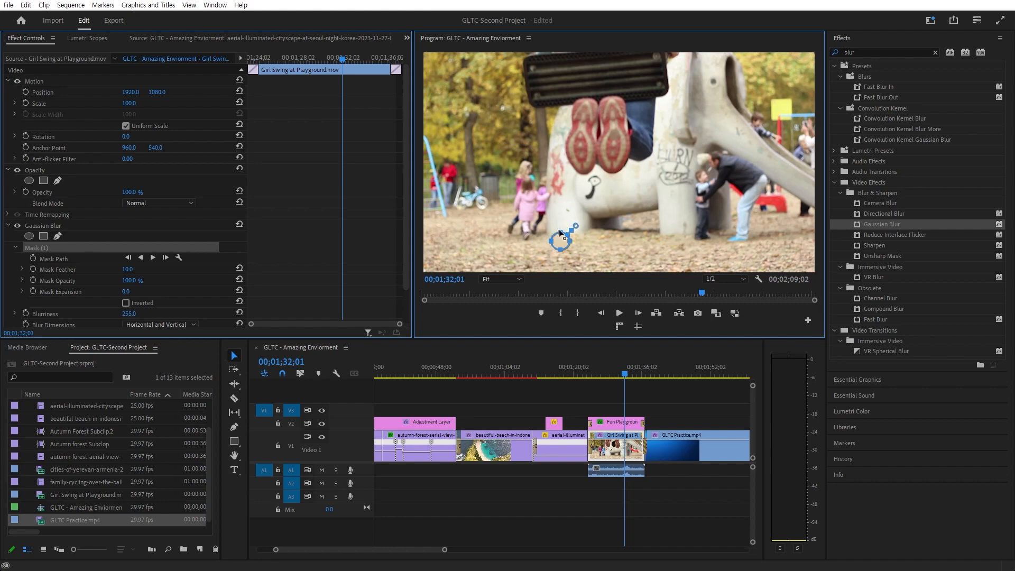
drag(538, 227, 536, 182)
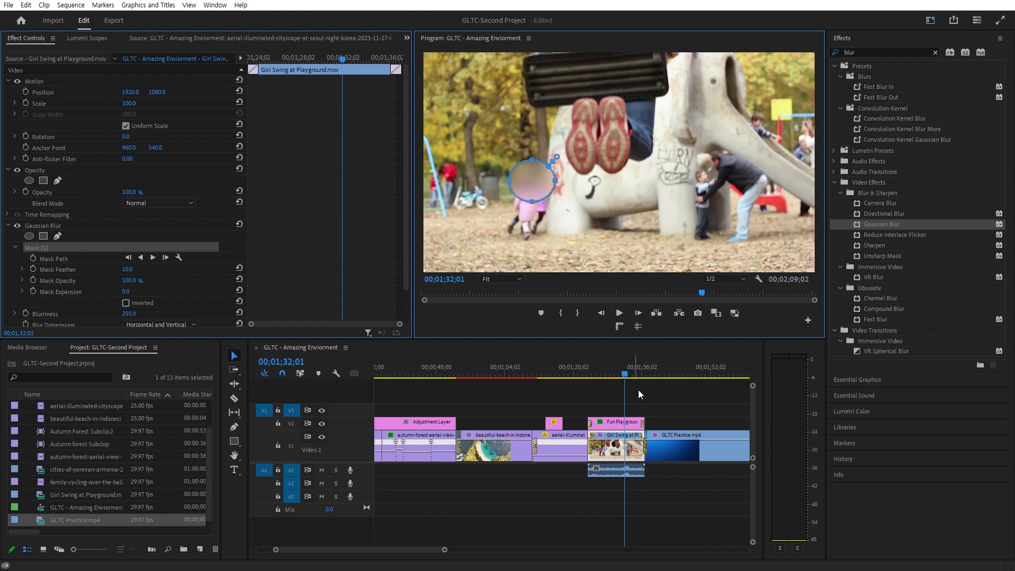
Check the masked blur with the clip deselected, then reselect the Girl Swing clip and invert its Gaussian Blur mask
click(651, 420)
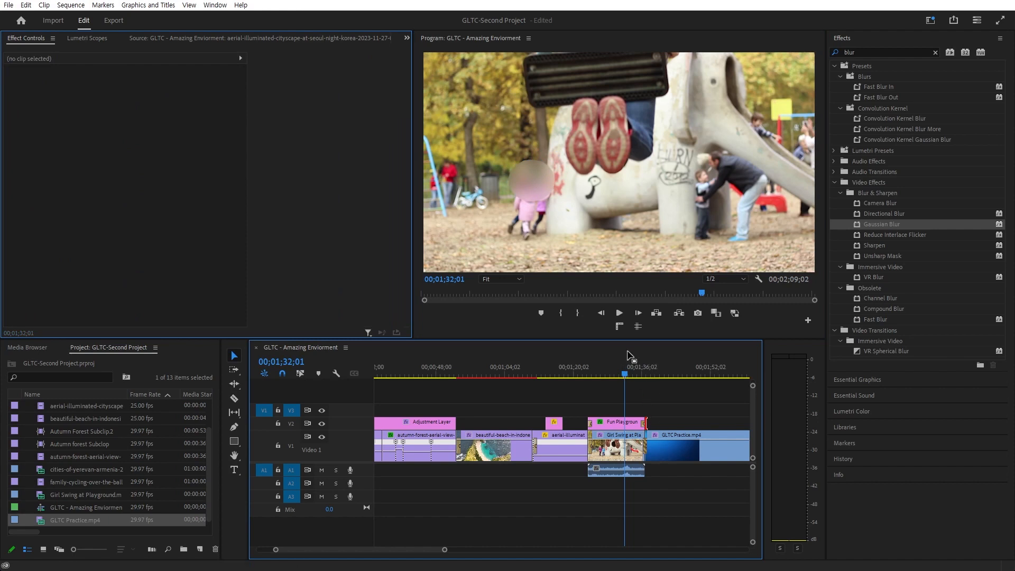
click(614, 422)
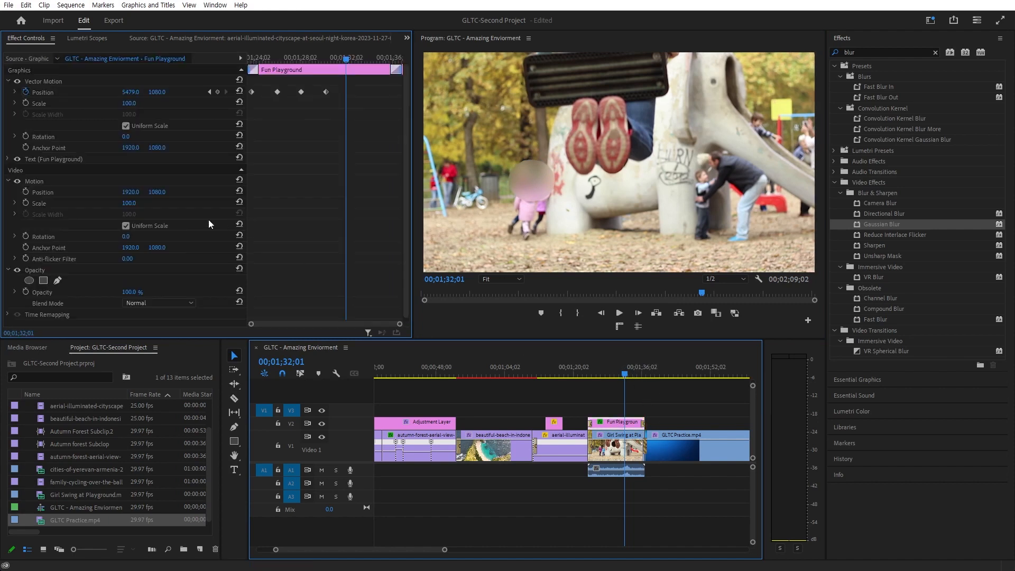
scroll(311, 198, down, 1)
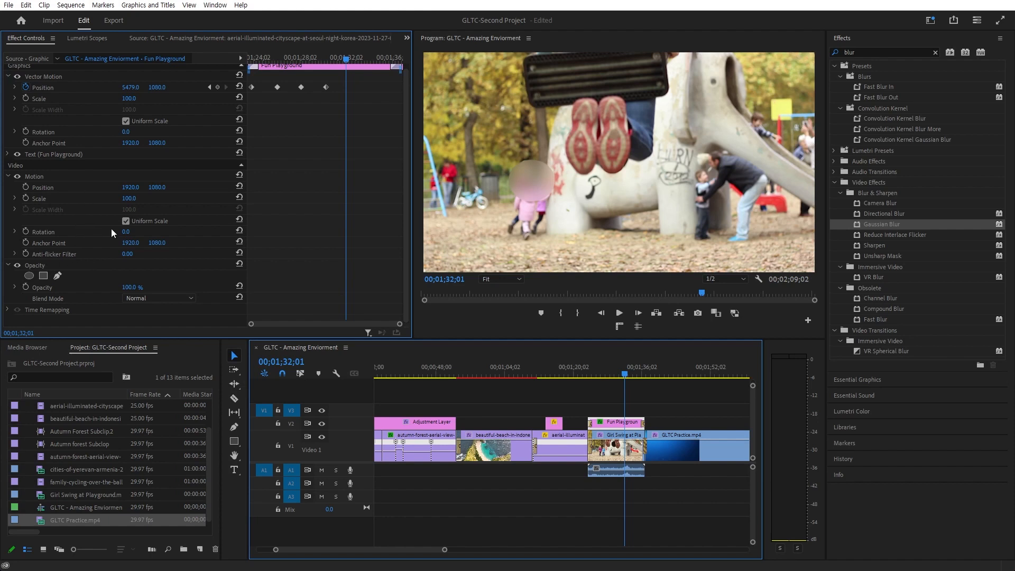
click(612, 434)
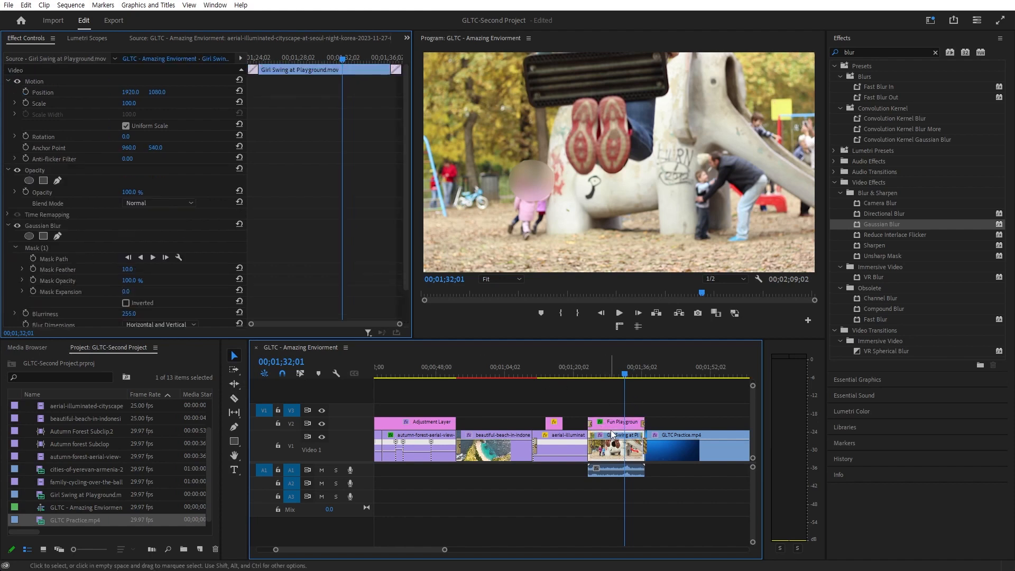
scroll(180, 273, down, 2)
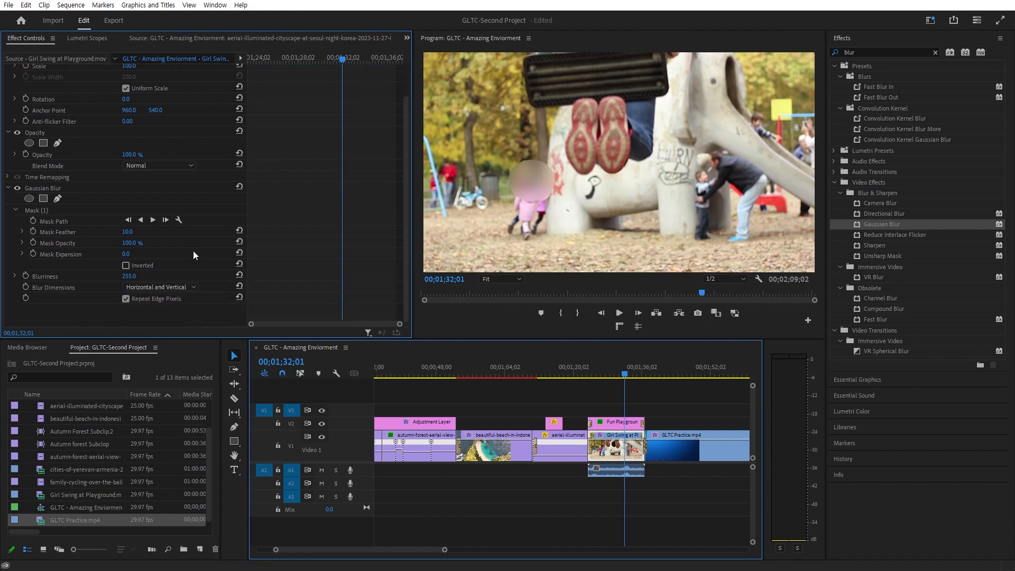
click(139, 267)
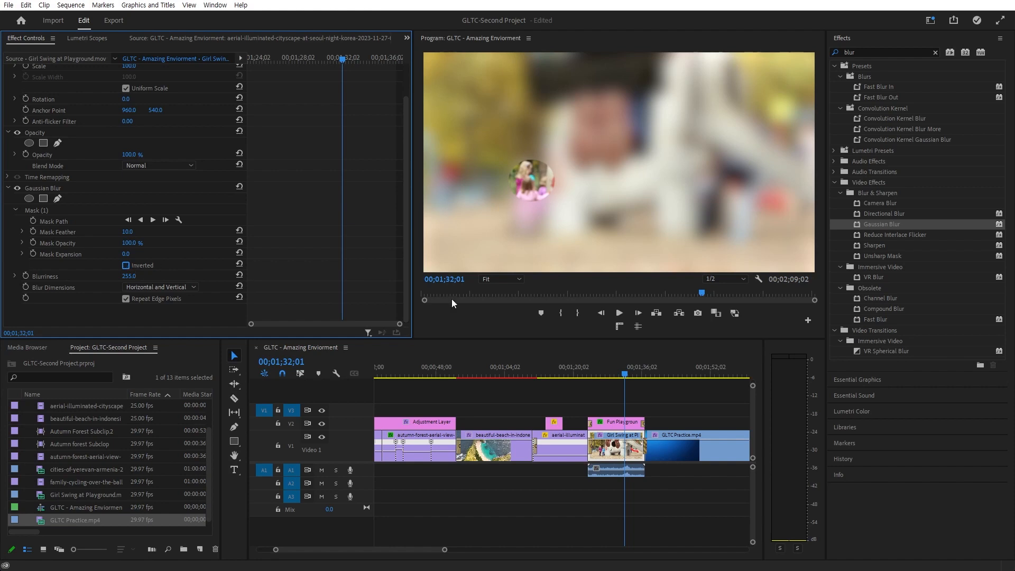
Replace the Girl Swing clip's Gaussian Blur with the Channel Blur effect
click(78, 190)
key(Delete)
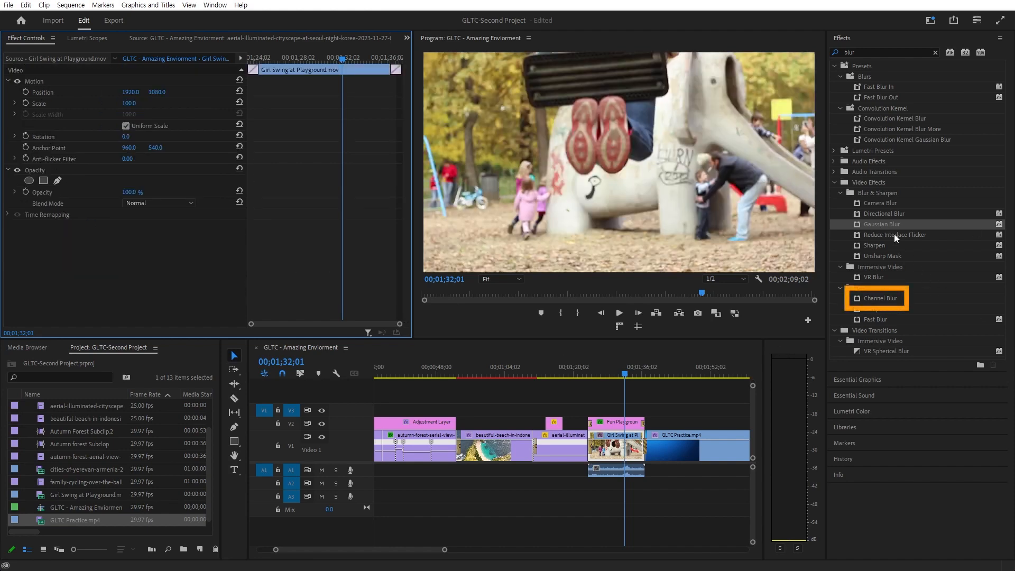
click(897, 298)
drag(899, 297, 616, 446)
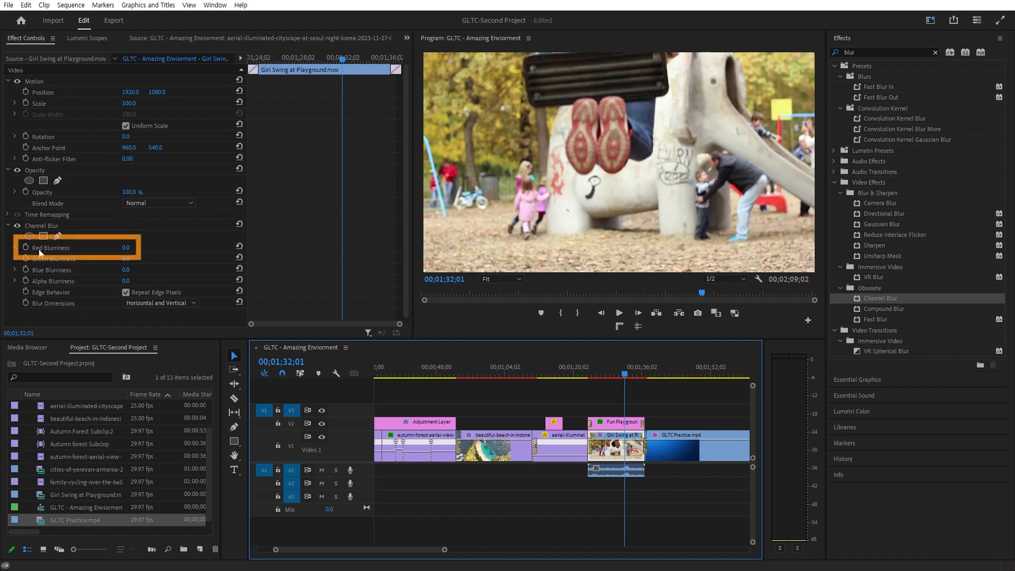
Try Channel Blur's individual channel blurriness and Blur Dimensions settings, then set Red Blurriness to 186.0
mouse_move(131, 250)
mouse_down()
mouse_move(687, 250)
mouse_move(131, 250)
mouse_move(317, 258)
mouse_move(132, 258)
mouse_up()
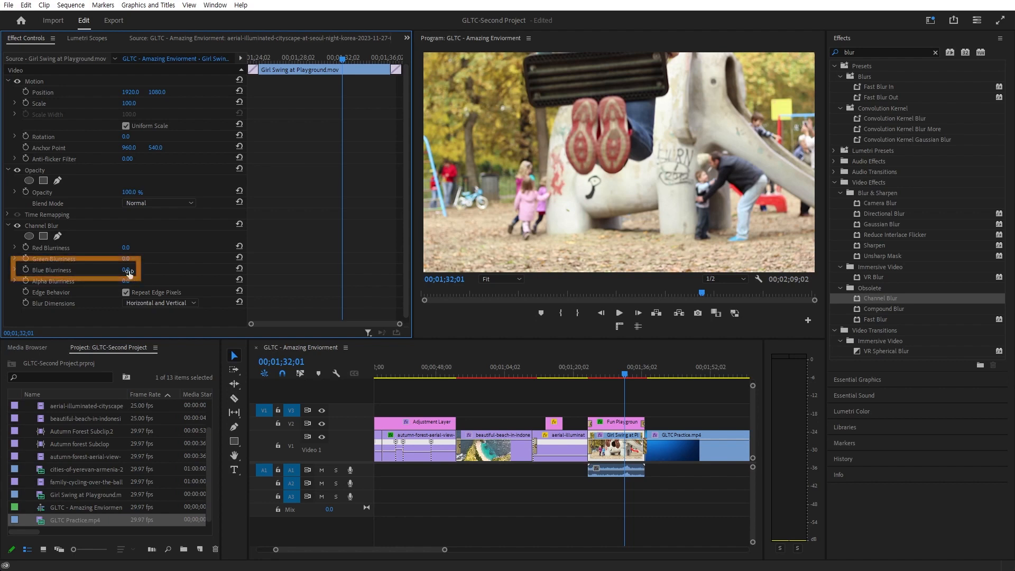
mouse_move(126, 270)
mouse_down()
mouse_move(355, 270)
mouse_move(126, 269)
mouse_move(133, 280)
mouse_move(345, 281)
mouse_up()
drag(219, 280, 126, 281)
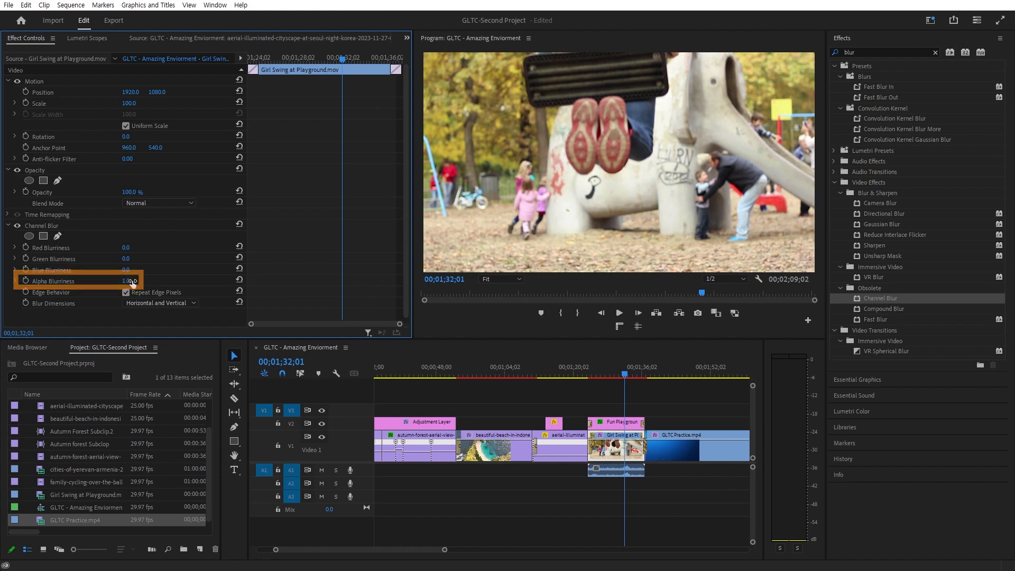
click(173, 310)
click(173, 324)
click(160, 303)
click(153, 311)
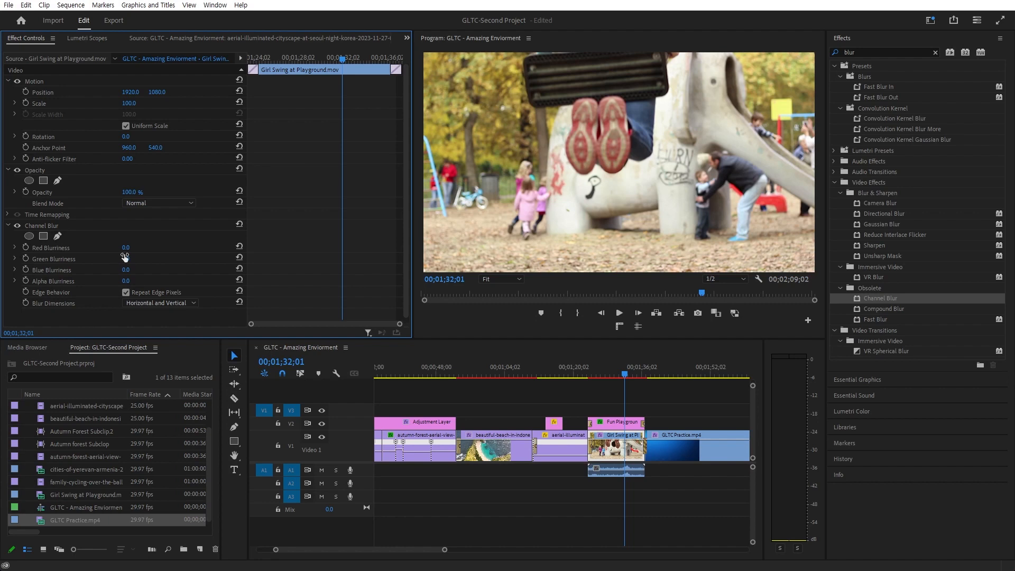
drag(128, 249, 169, 249)
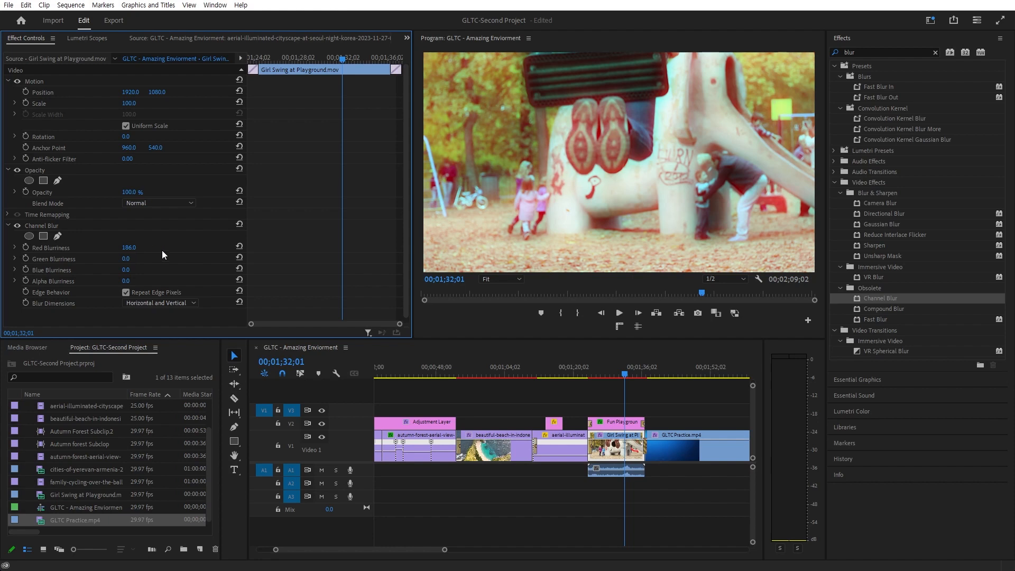
Replace the Girl Swing clip's Channel Blur with the Compound Blur effect
click(203, 224)
key(Delete)
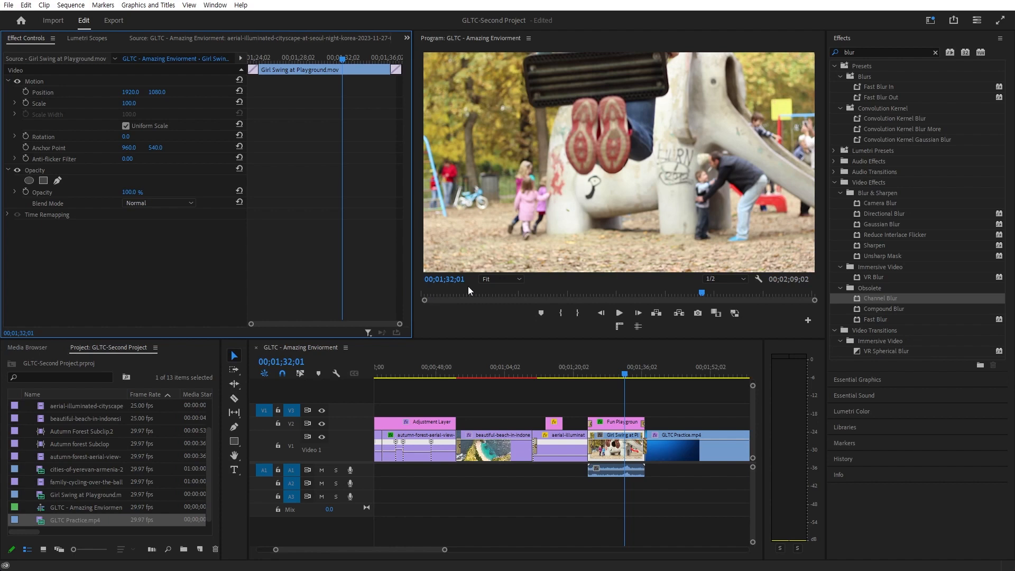
click(877, 309)
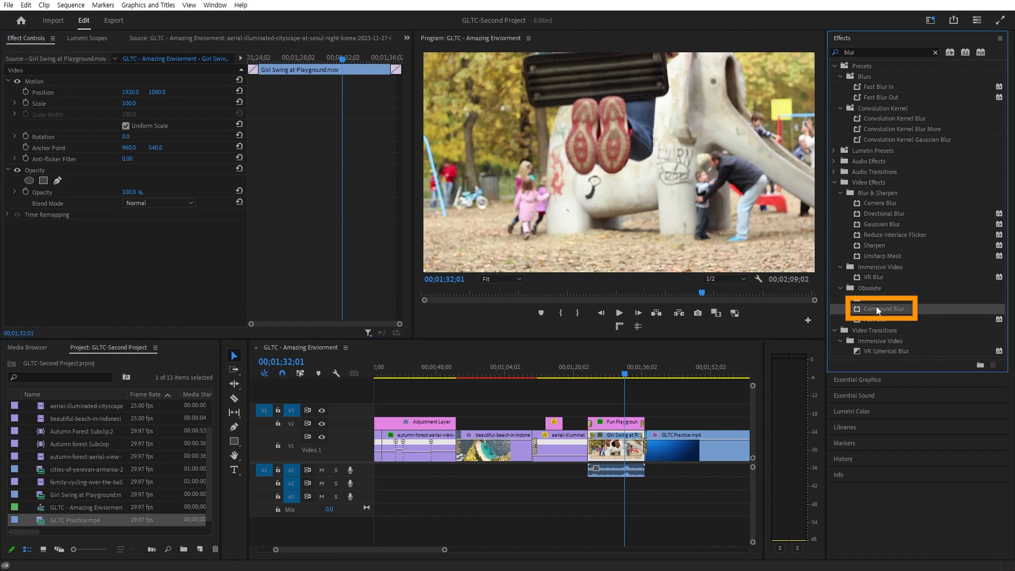
drag(871, 315, 618, 448)
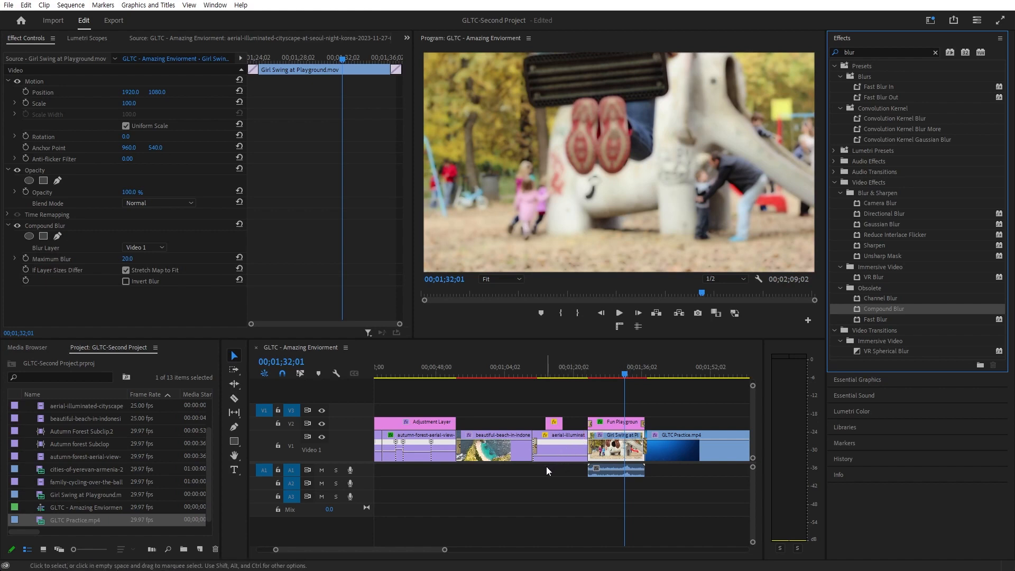
Move the Fun Playground title to V3, place a copy of the aerial-illuminated clip on V2 at Scale 35.0, and preview it
click(617, 422)
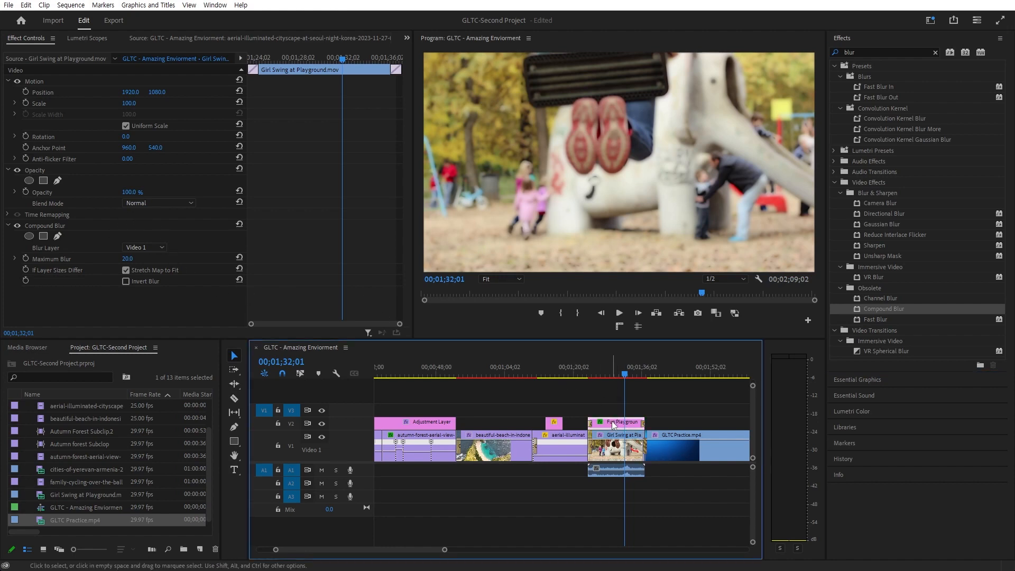
drag(572, 447, 644, 422)
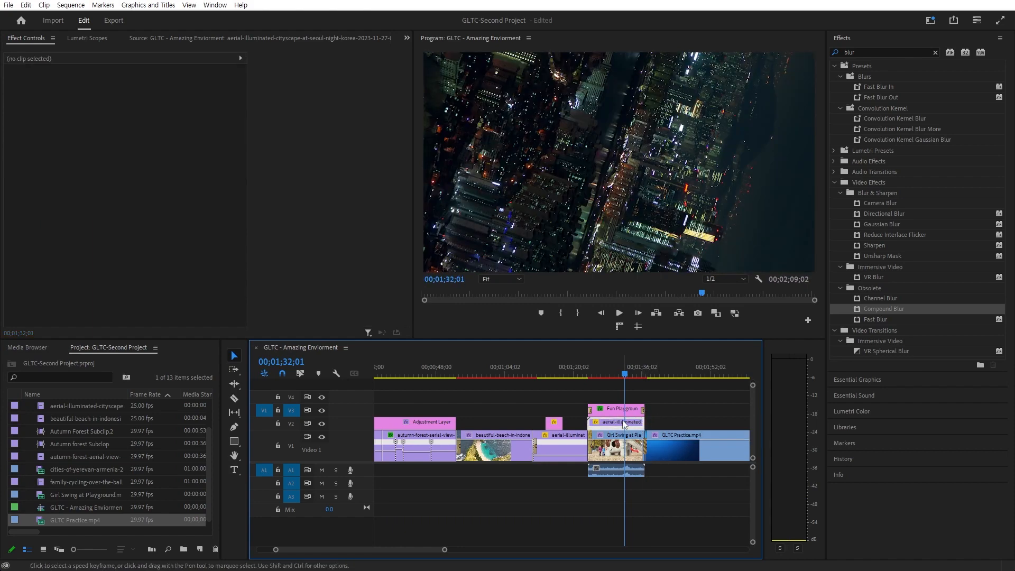
drag(137, 105, 50, 105)
key(space)
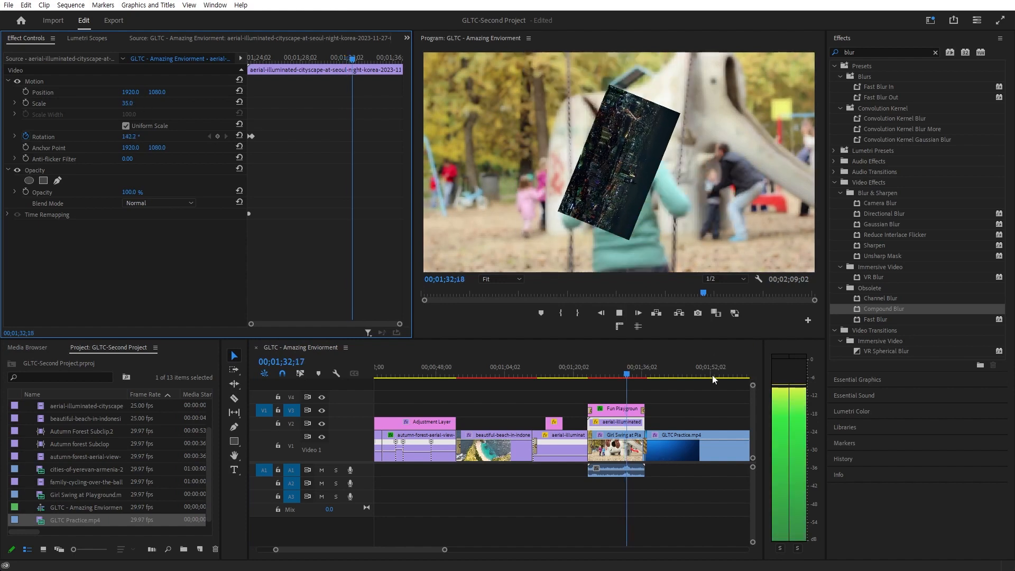
key(space)
Set the Girl Swing clip's Compound Blur to Blur Layer Video 2 and Maximum Blur 165.0
click(621, 443)
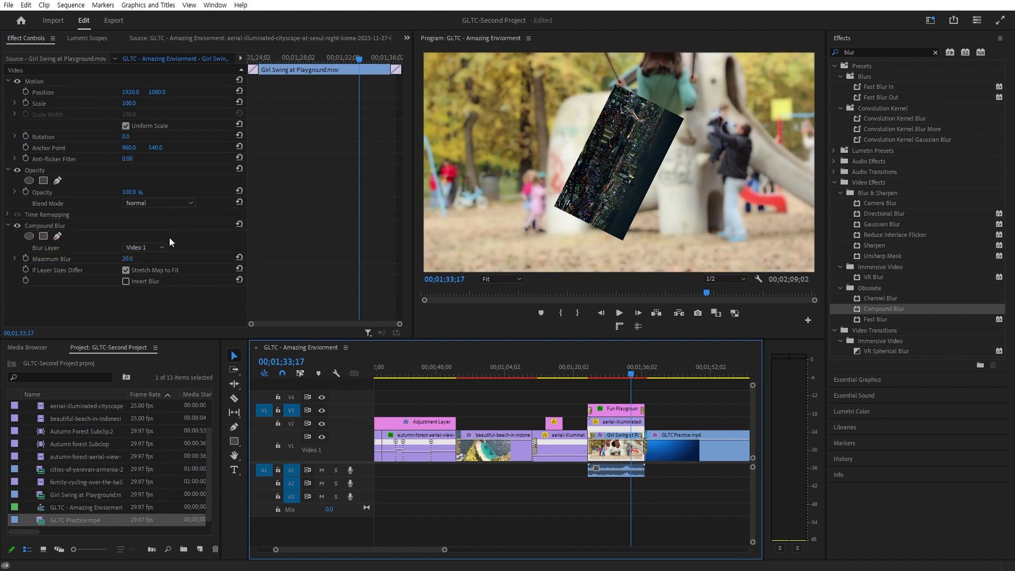
click(154, 244)
click(152, 294)
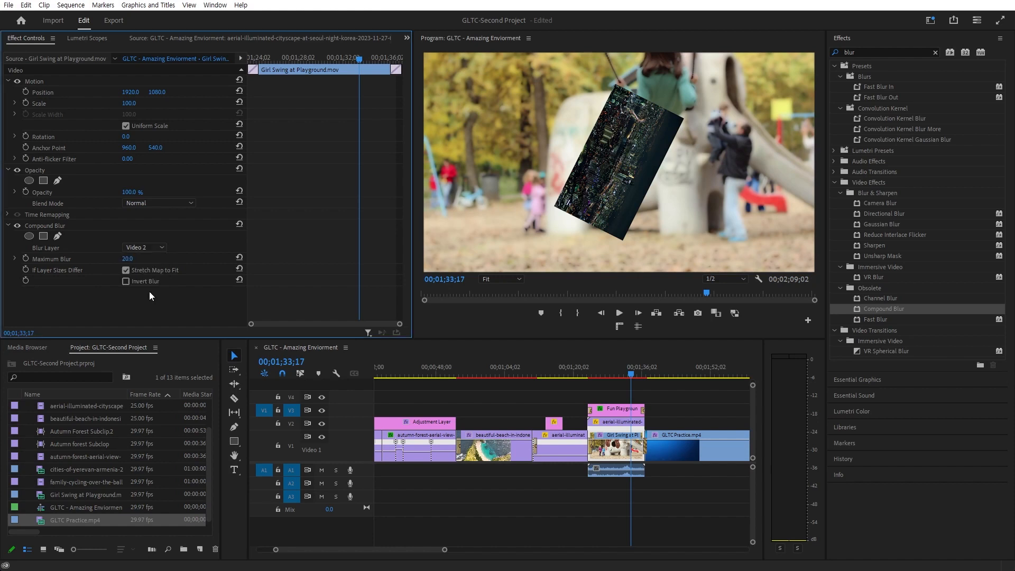
drag(134, 261, 299, 261)
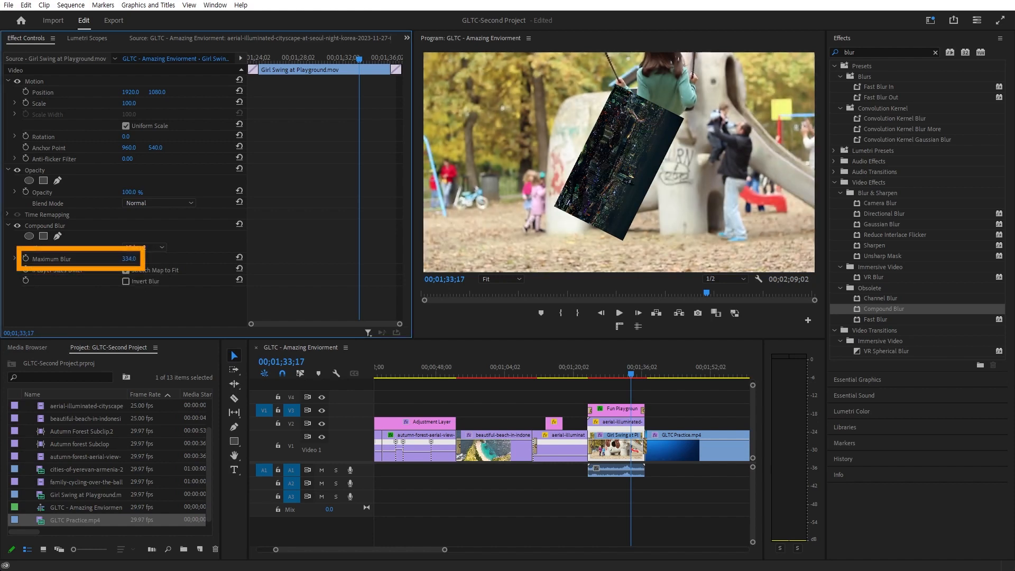
drag(125, 259, 212, 259)
Swap the stacked clips' tracks so Girl Swing is on V2 and the aerial-illuminated clip is beneath it on V1
drag(632, 449, 631, 398)
drag(624, 423, 618, 448)
drag(601, 395, 604, 423)
click(600, 450)
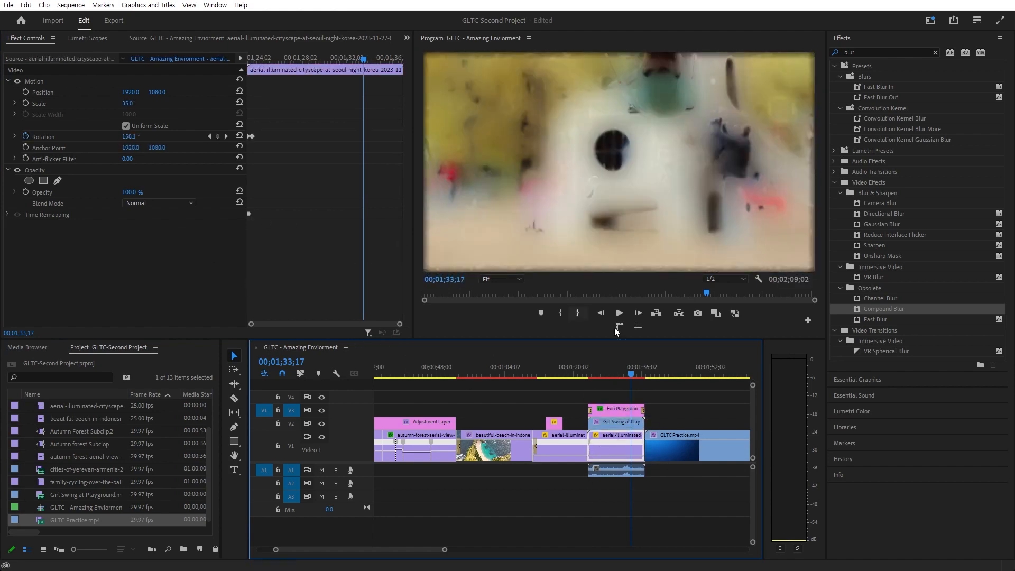
Set the Blur Layer of the Girl Swing clip's Compound Blur to Video 1
click(633, 427)
click(146, 247)
click(143, 306)
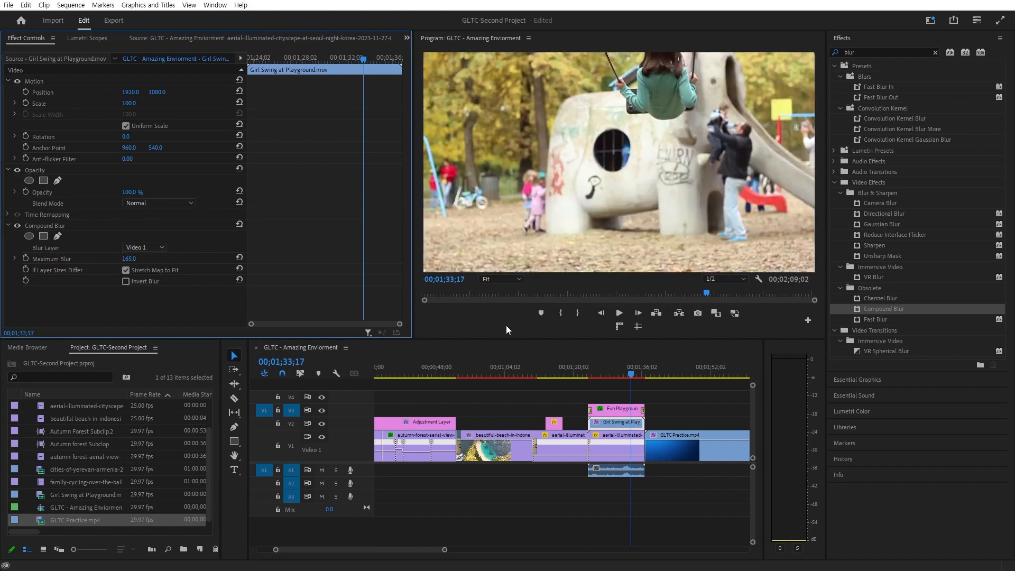
Play back the sequence from the start of the Girl Swing clip and hide track V2 to examine the aerial clip beneath
mouse_move(601, 377)
mouse_down()
mouse_move(594, 365)
mouse_move(590, 373)
mouse_up()
key(space)
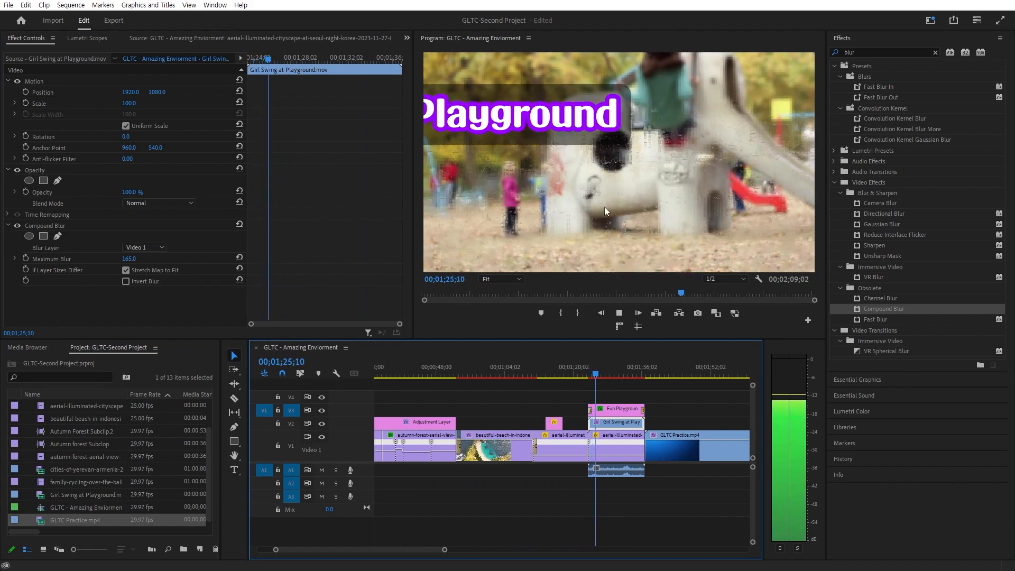
key(space)
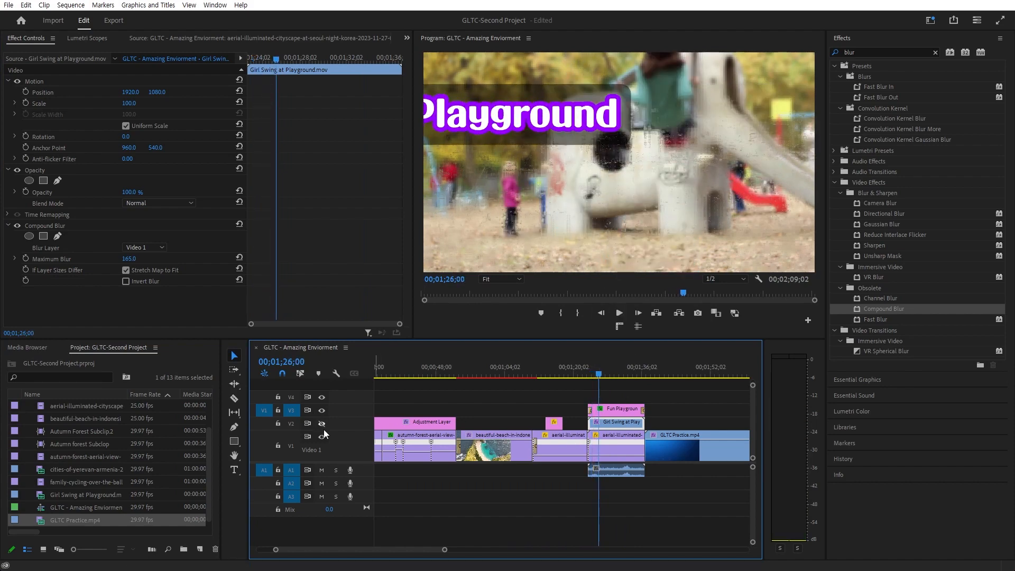
key(space)
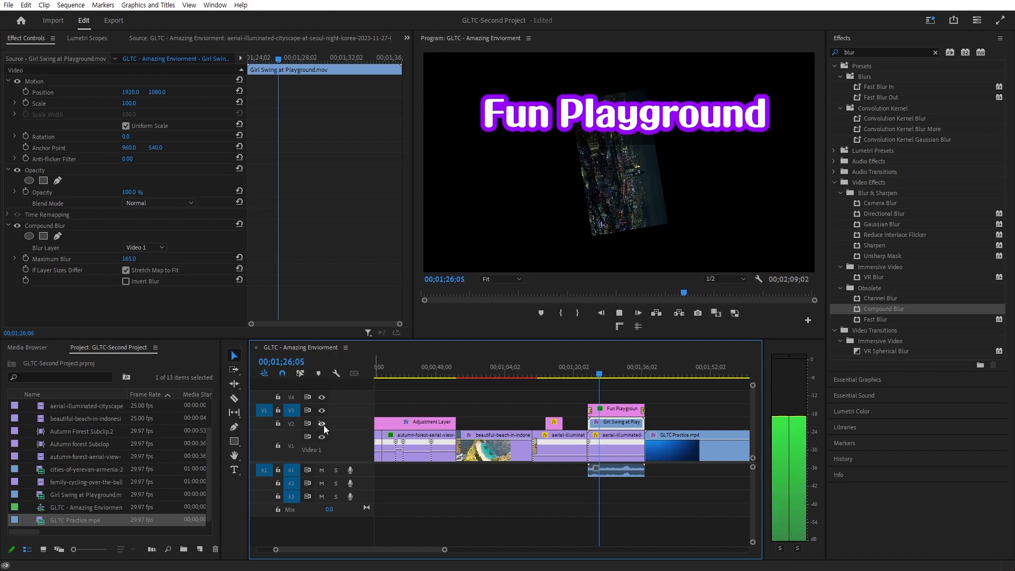
key(space)
Set the aerial-illuminated clip's Scale to 195.0 and play back the compound blur with track V2 shown again
click(618, 446)
drag(127, 103, 212, 103)
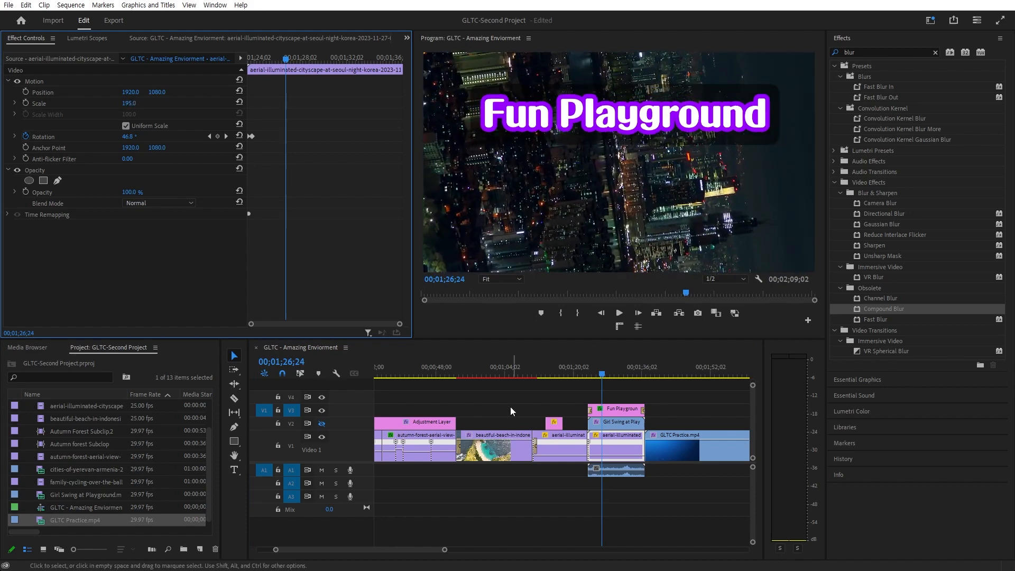
key(space)
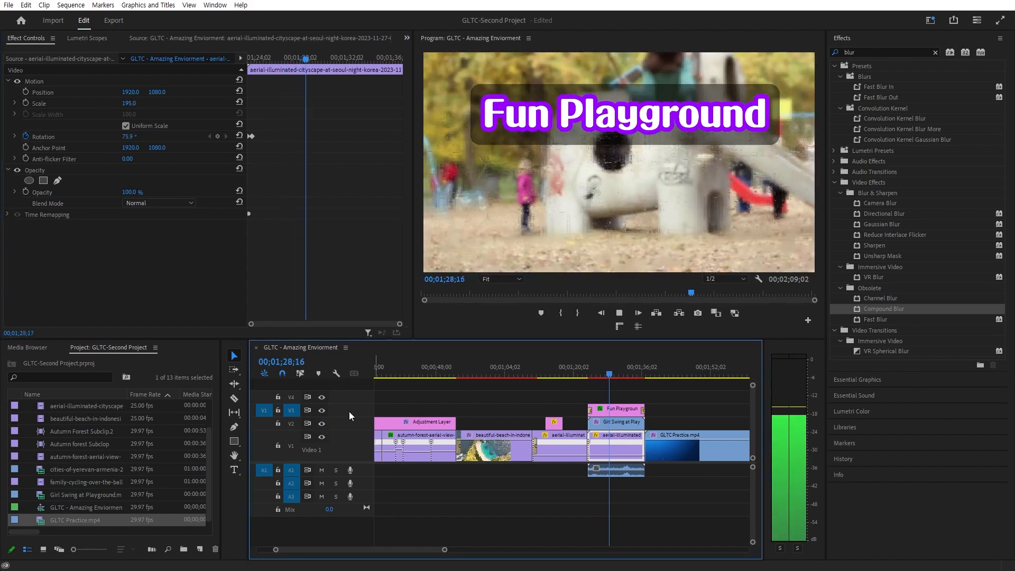
click(701, 413)
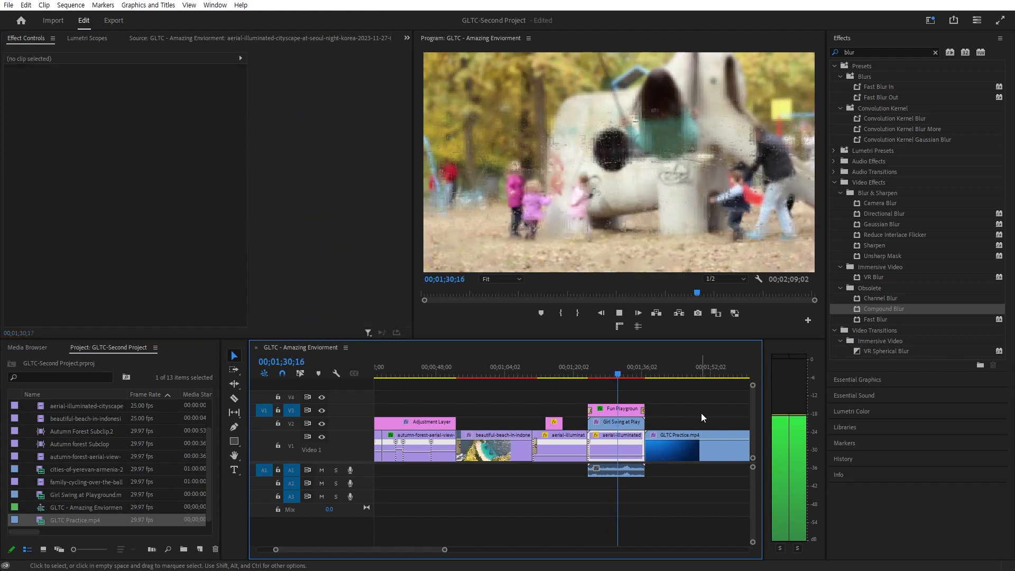
key(space)
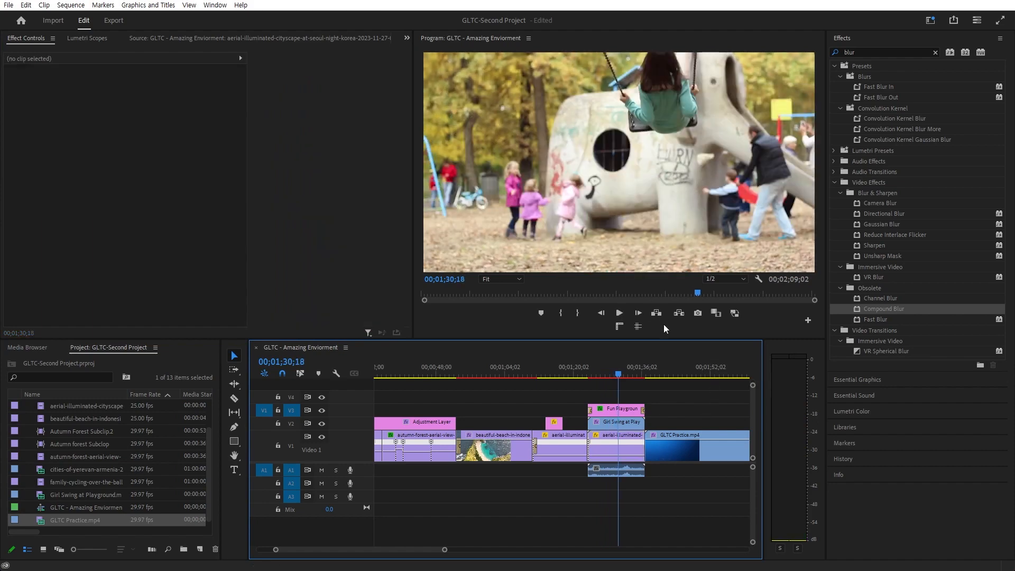
Play on past the title, then reselect the Girl Swing clip and set its Compound Blur's Maximum Blur to 223.0
key(space)
click(612, 427)
drag(129, 258, 207, 258)
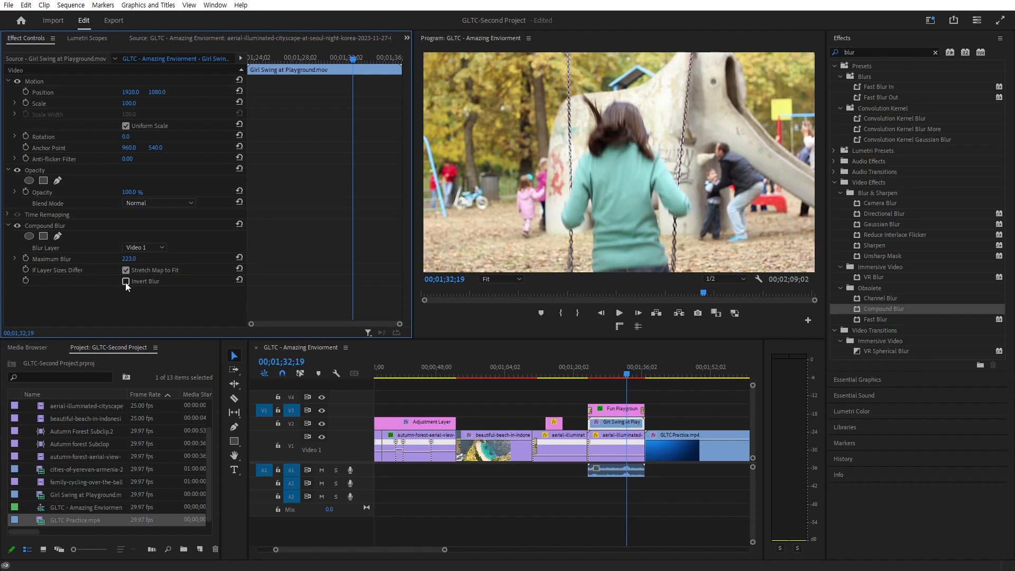
Delete the aerial-illuminated clip beneath Girl Swing, then move the Girl Swing clip down to V1 and the Fun Playground title to V2
click(626, 438)
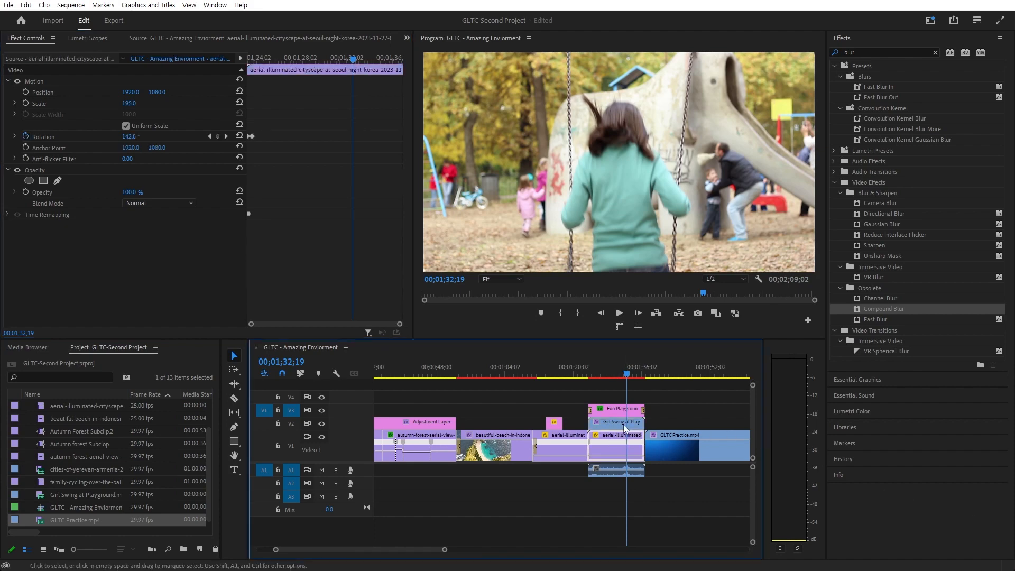
mouse_move(625, 427)
mouse_down()
mouse_move(625, 442)
mouse_move(633, 417)
mouse_move(633, 427)
mouse_up()
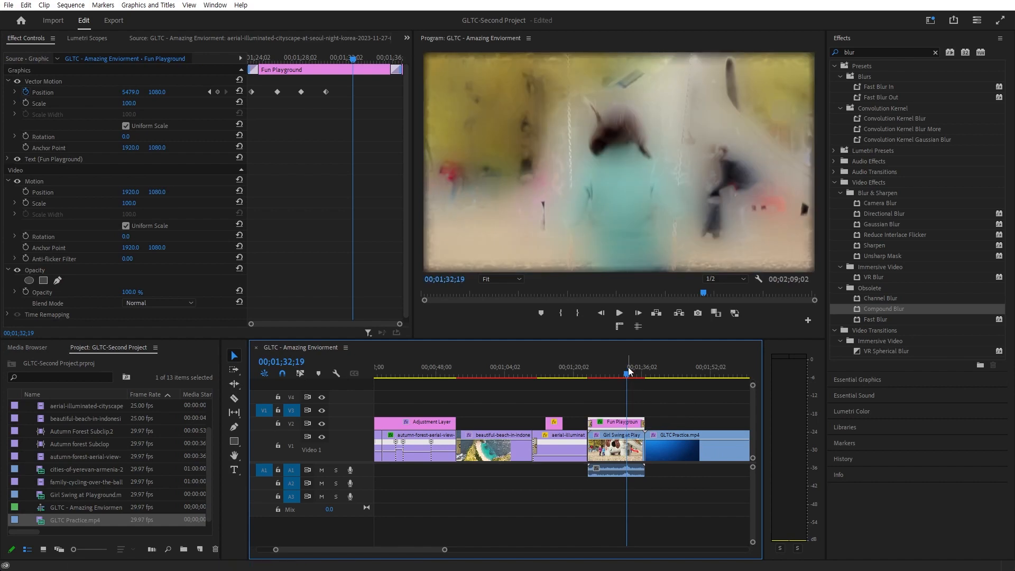
click(615, 439)
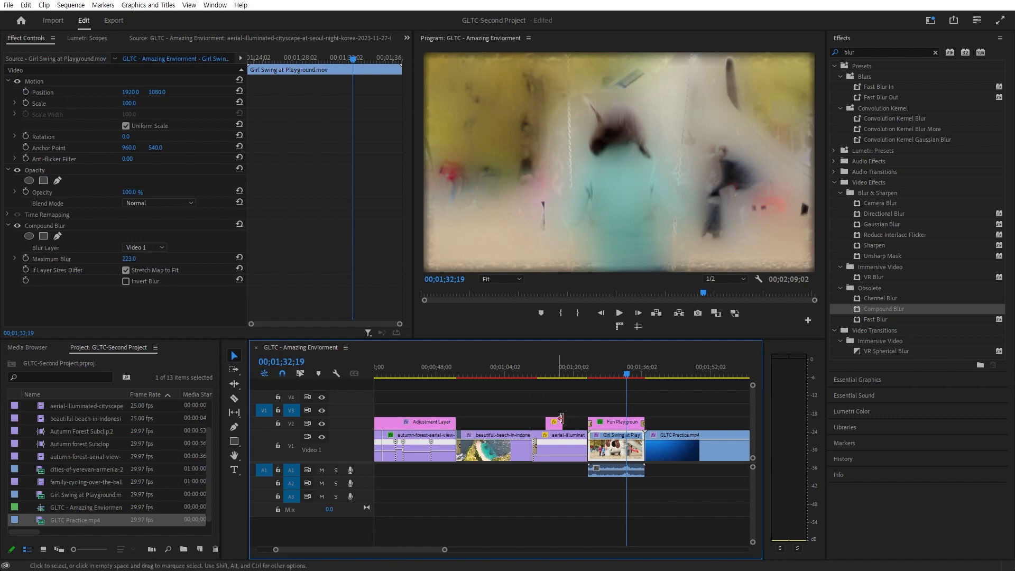
Duplicate the Pngtree ink image onto V3 above the Fun Playground title and remove the copy's Scale keyframes
drag(558, 423, 621, 408)
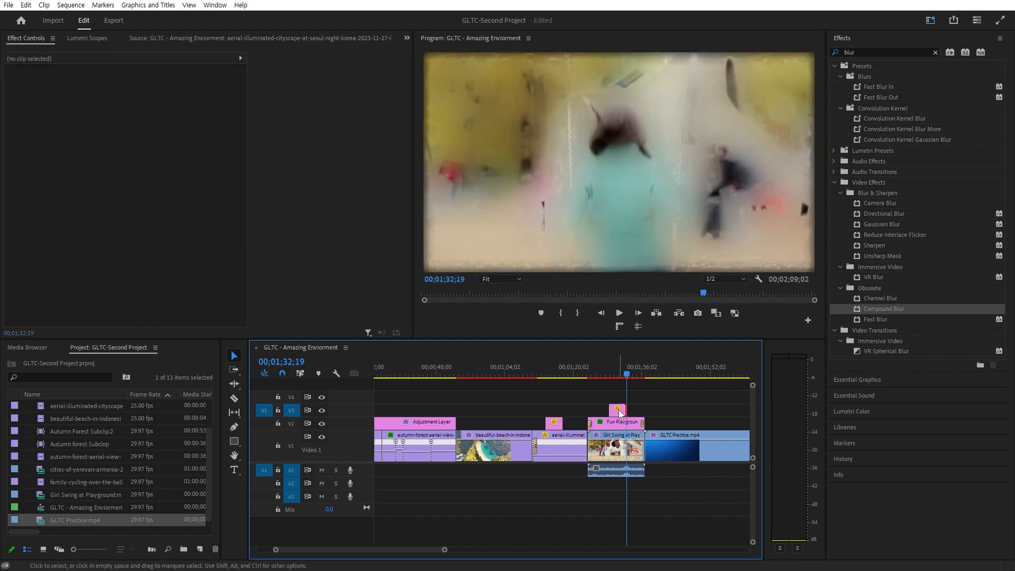
click(25, 103)
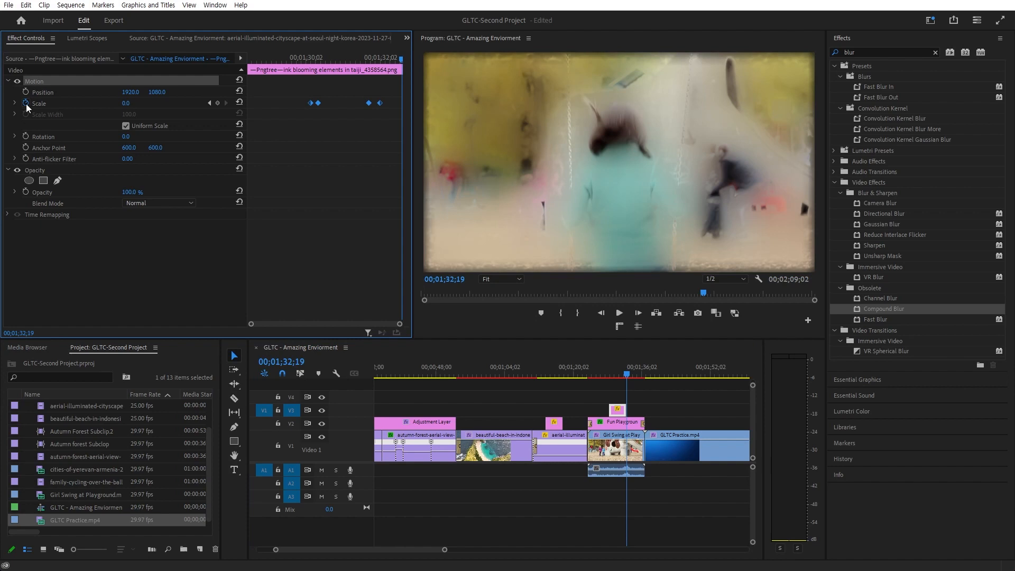
click(547, 300)
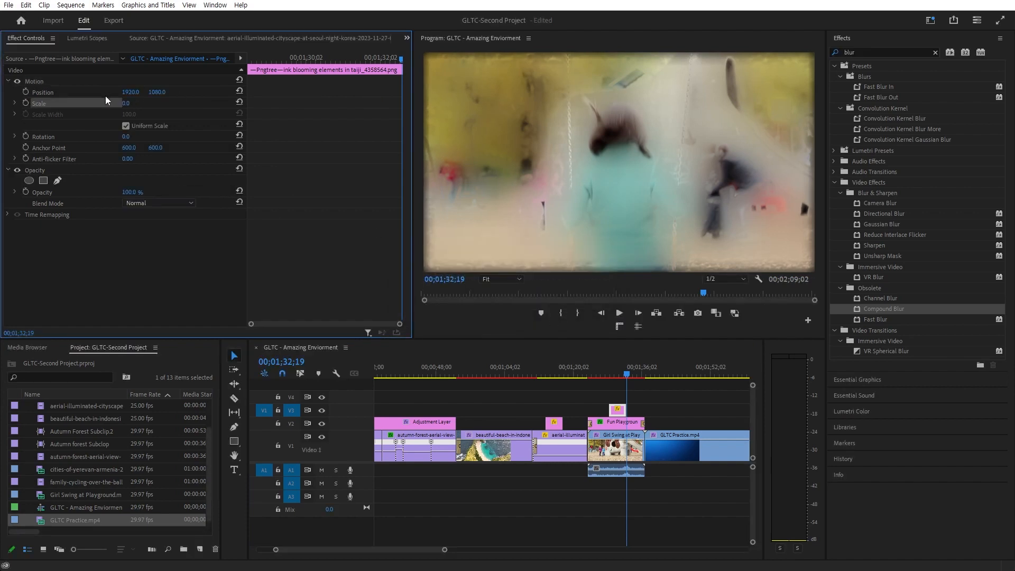
Set the Pngtree image's Scale to 138.0 and fit it on V2 across the Girl Swing clip's full length, with the title on V3
drag(126, 103, 233, 103)
drag(615, 424, 587, 424)
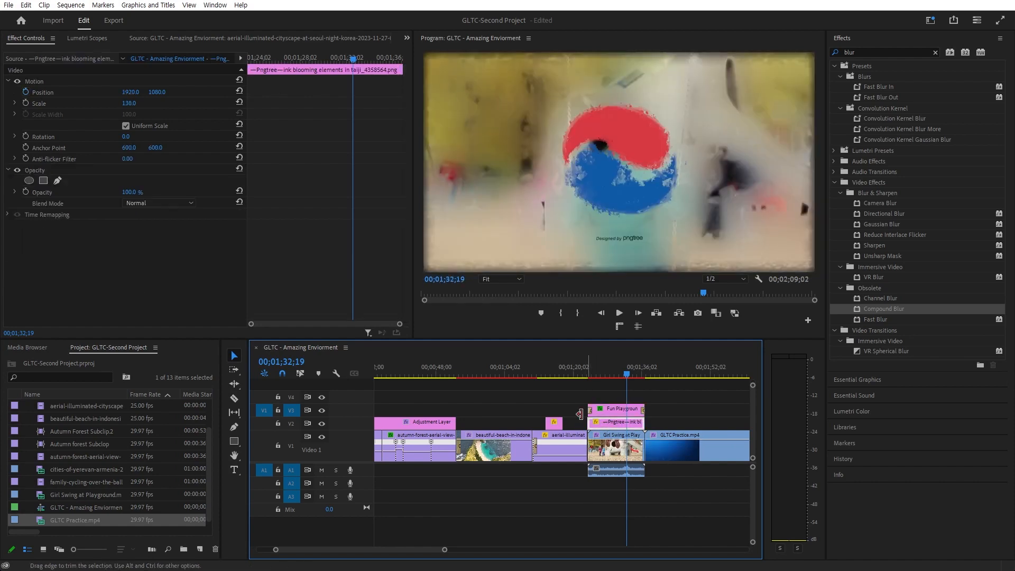
Set the Compound Blur's blur layer to Video 2 on the Girl Swing at Playground clip
click(609, 443)
click(146, 247)
click(153, 294)
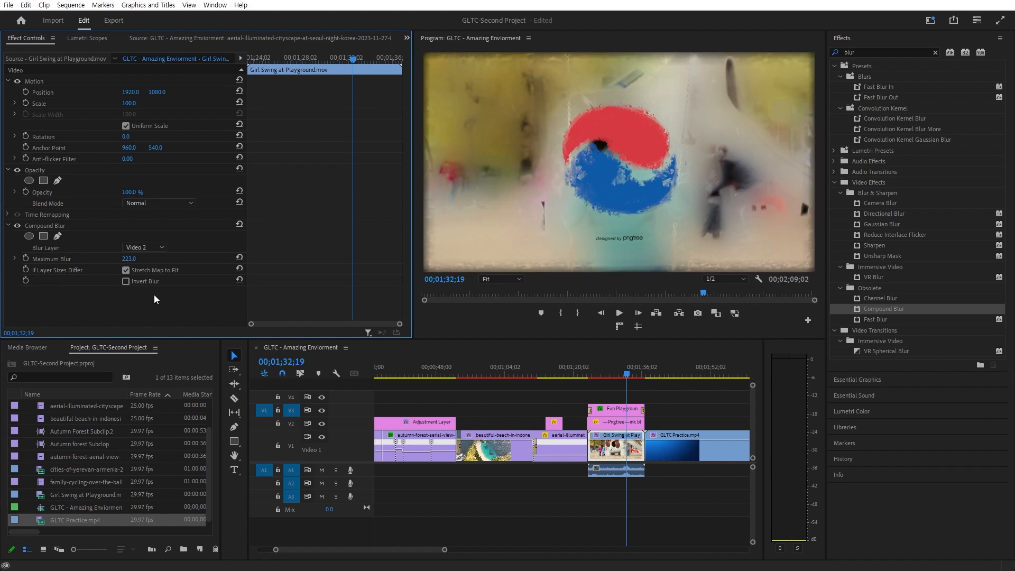
Swap the Pngtree graphic and the Girl Swing at Playground clip between V1 and V2, and set the Compound Blur's blur layer to Video 1
mouse_move(615, 457)
mouse_down()
mouse_move(617, 417)
mouse_move(615, 446)
mouse_up()
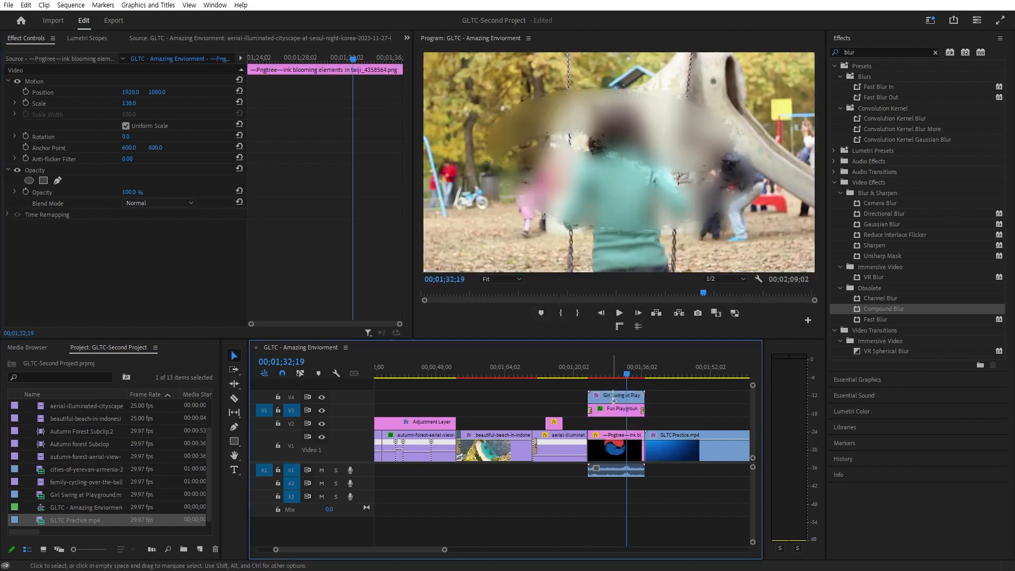
drag(616, 396, 616, 426)
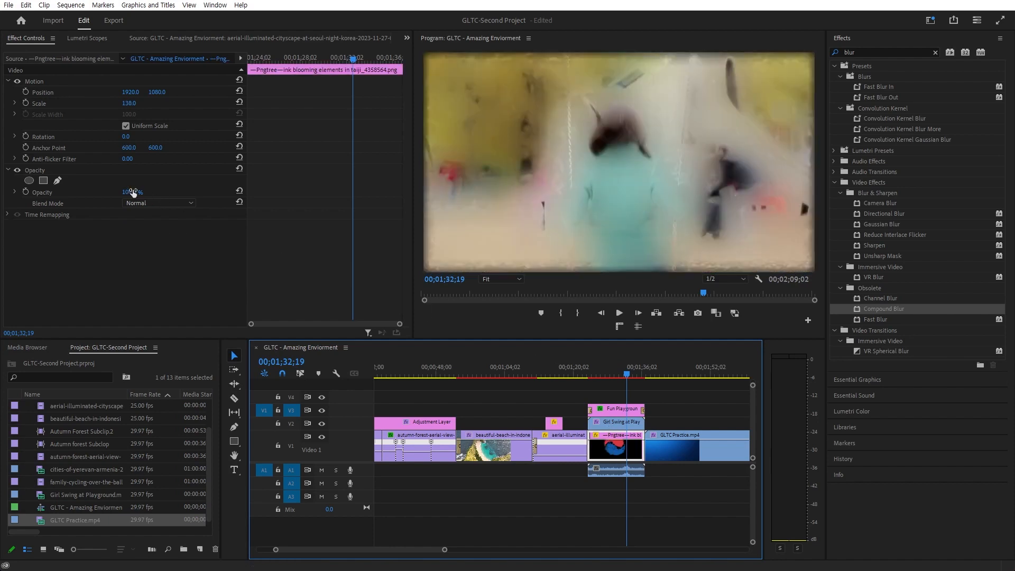
click(616, 426)
click(139, 248)
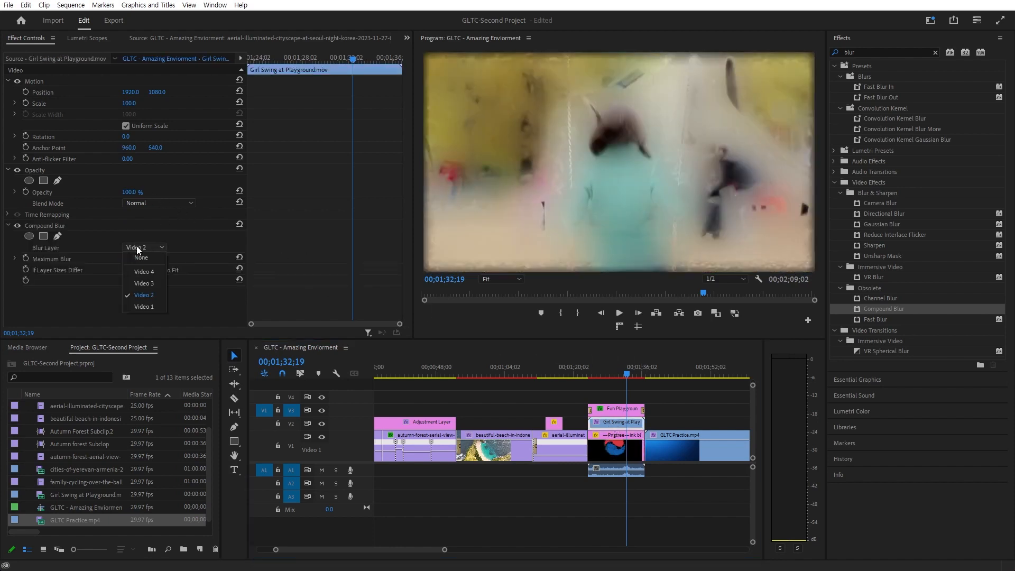
click(144, 306)
click(690, 396)
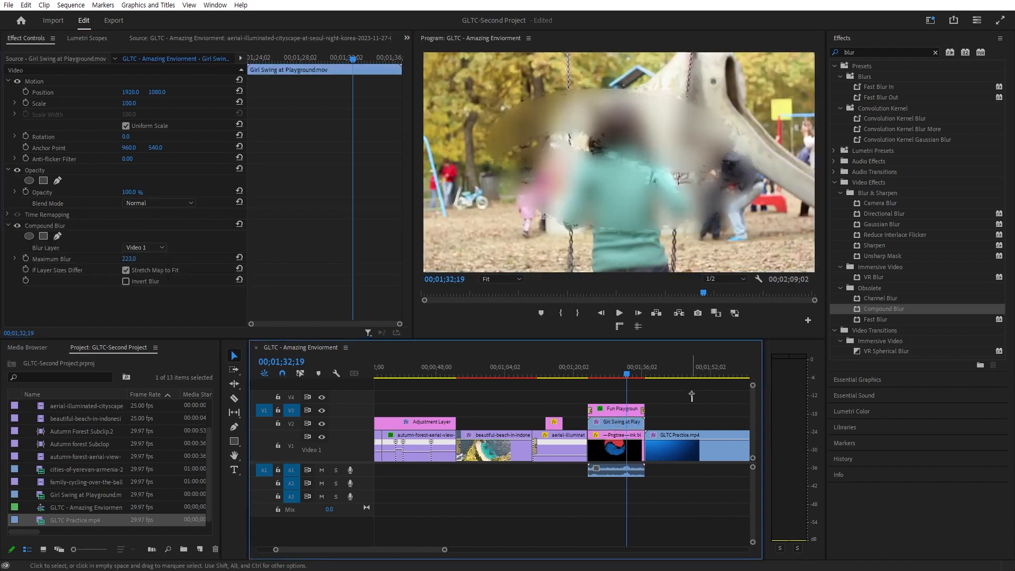
Set the Girl Swing clip's Compound Blur maximum to 131 and turn off Stretch Map to Fit
click(629, 457)
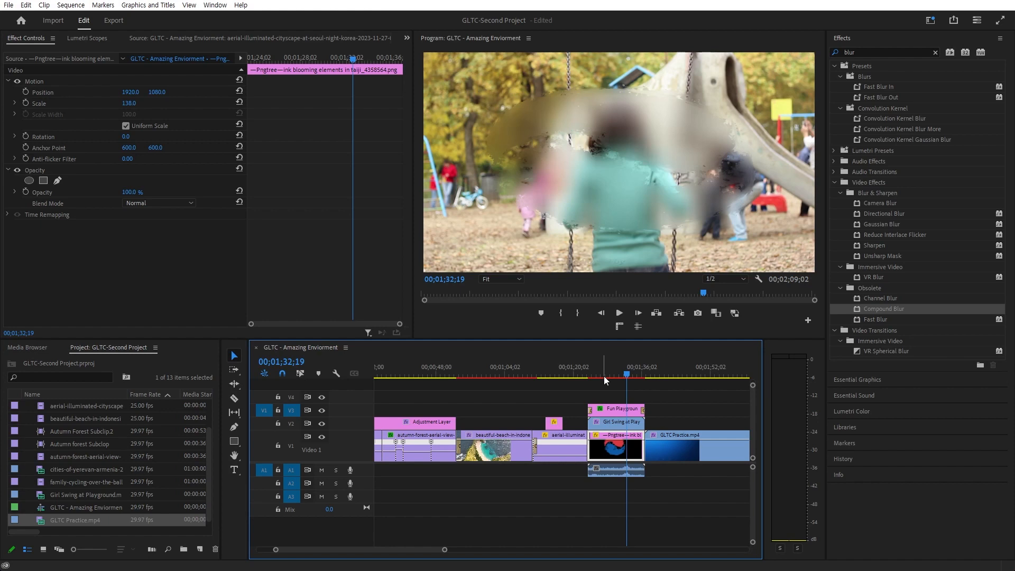
click(620, 422)
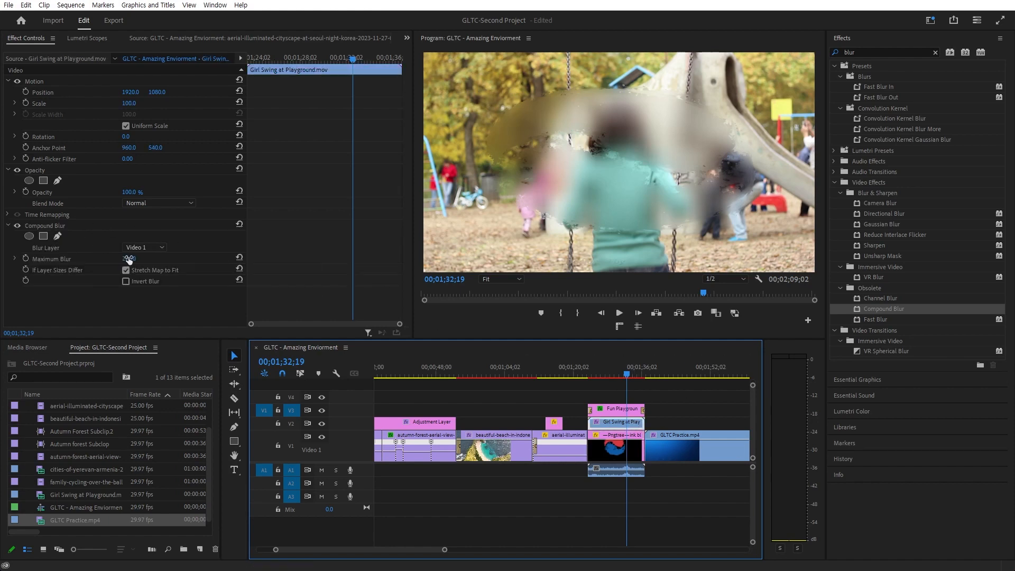
drag(129, 259, 253, 259)
mouse_move(150, 259)
mouse_down()
mouse_move(11, 259)
mouse_move(1014, 259)
mouse_up()
drag(315, 259, 58, 259)
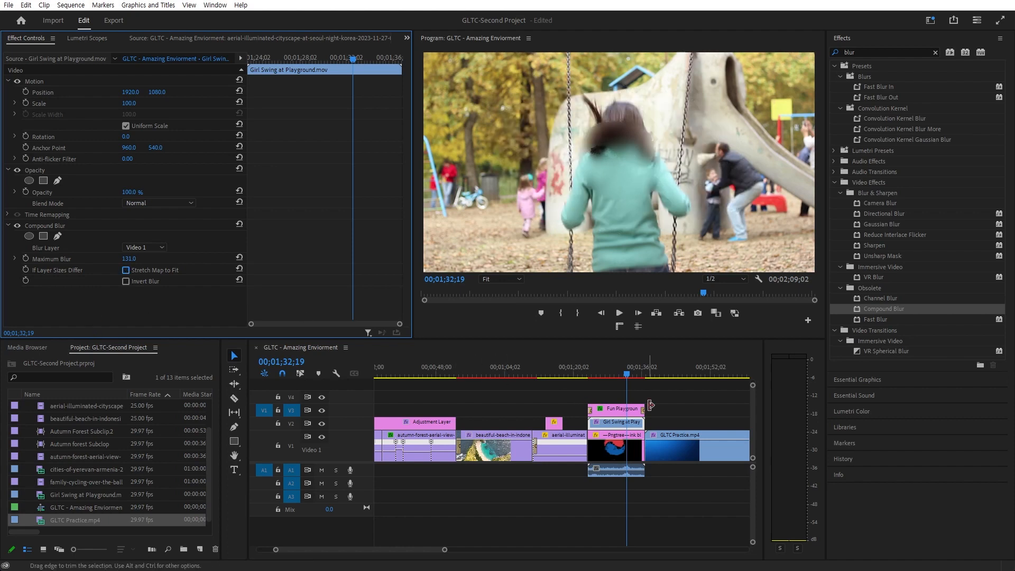
Scale the Pngtree graphic on V1 to 429
click(602, 448)
click(239, 55)
drag(135, 103, 136, 103)
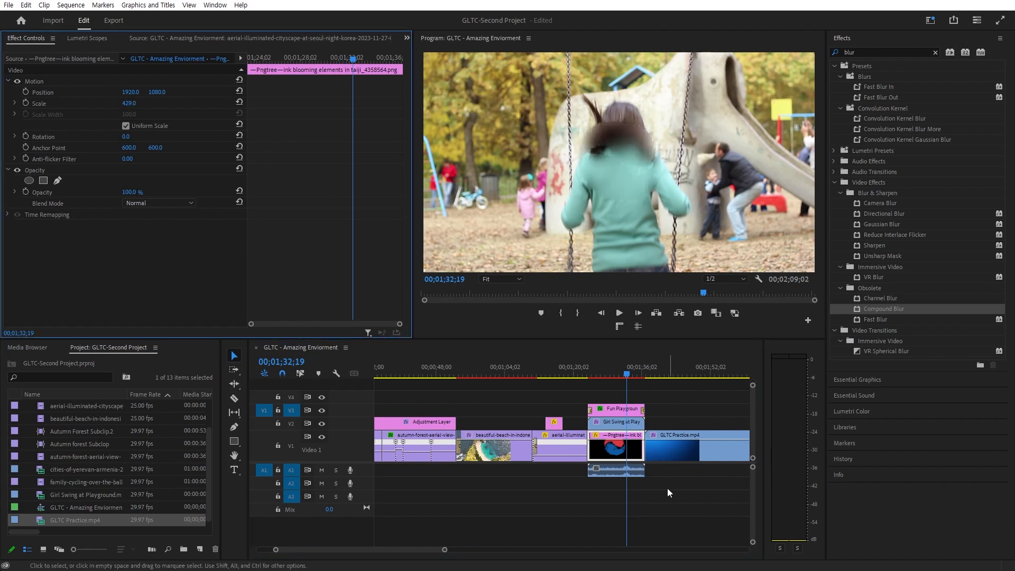
Move to 00;01;34;04 and check the Compound Blur and its settings on the Girl Swing clip
click(634, 423)
drag(627, 375, 634, 370)
drag(130, 259, 133, 259)
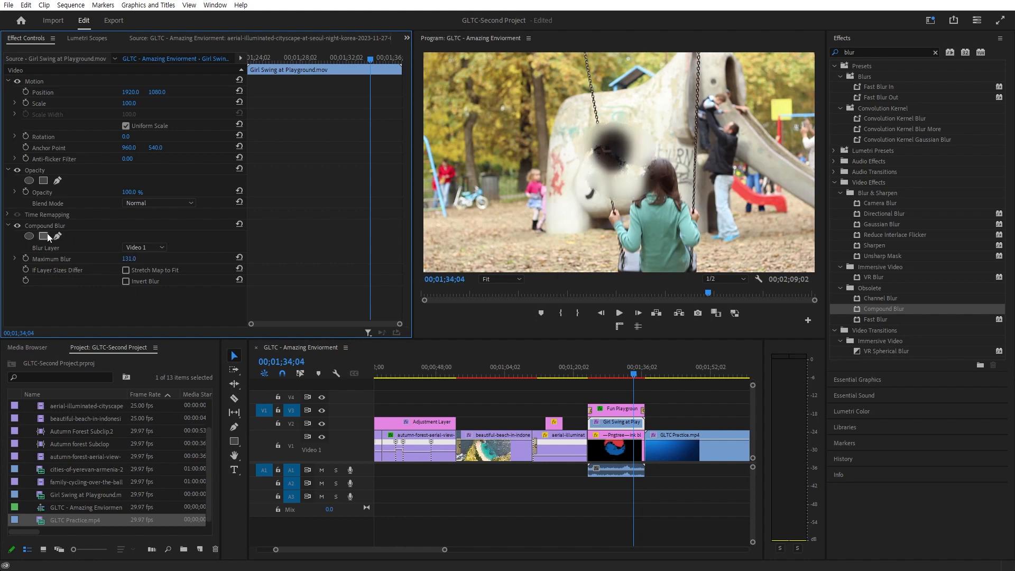
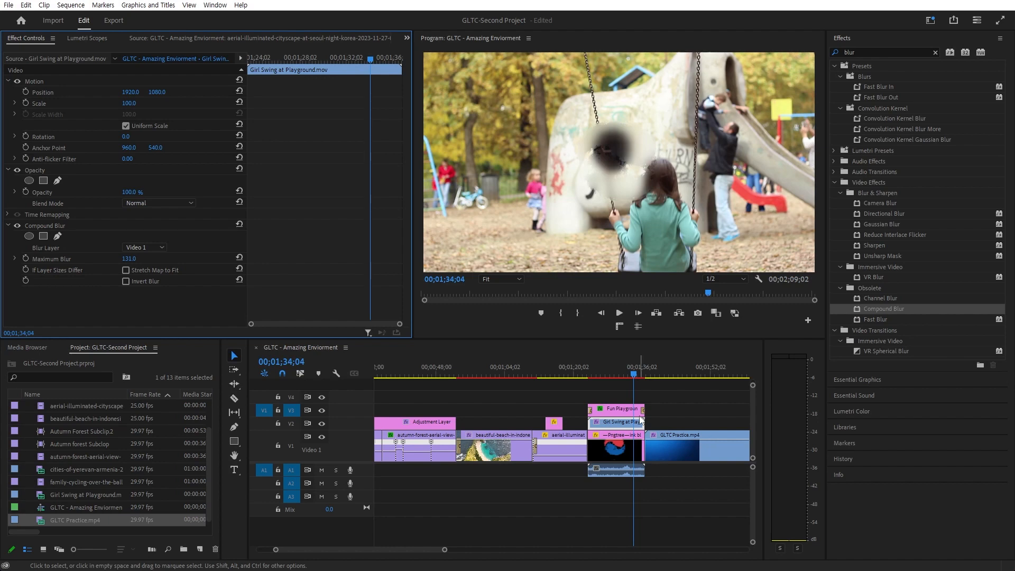
Delete the Pngtree graphic and shift the Girl Swing clip down to V1 and the Fun Playground title down to V2
click(599, 447)
key(Delete)
drag(620, 384, 616, 438)
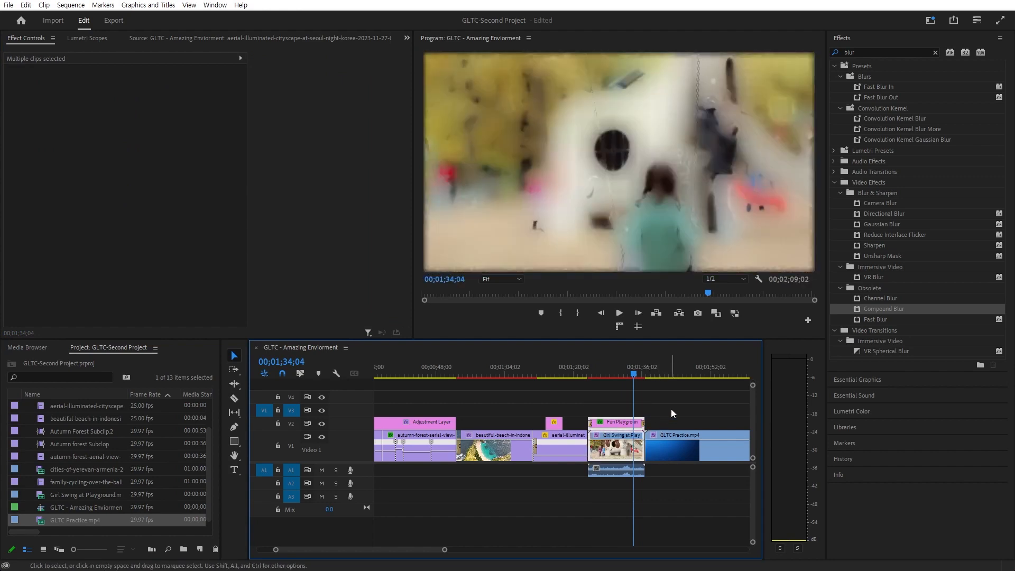
Remove the Compound Blur effect from the Girl Swing at Playground clip
click(623, 447)
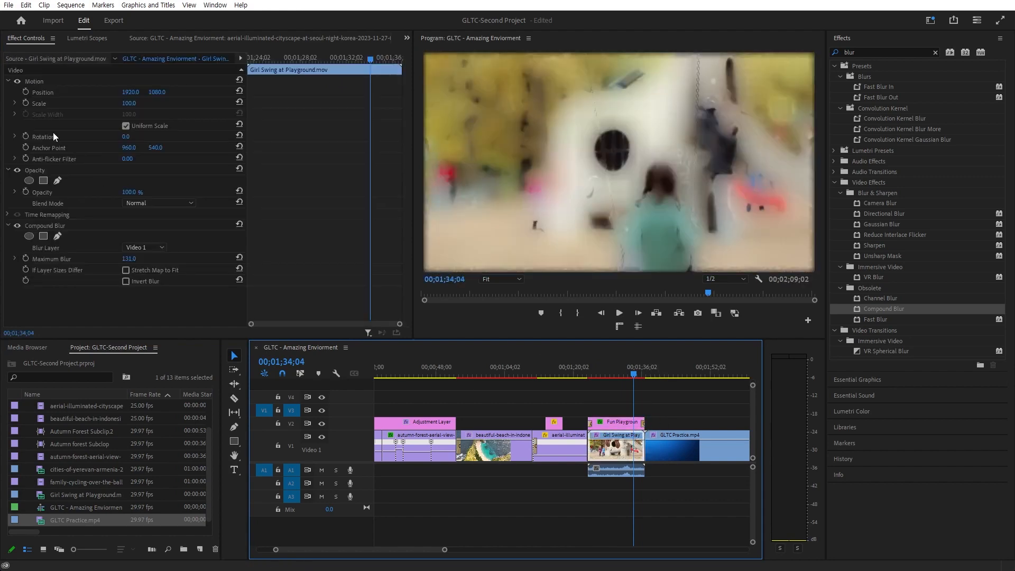
click(46, 222)
key(Delete)
Apply the Fast Blur effect to the Girl Swing at Playground clip
click(886, 318)
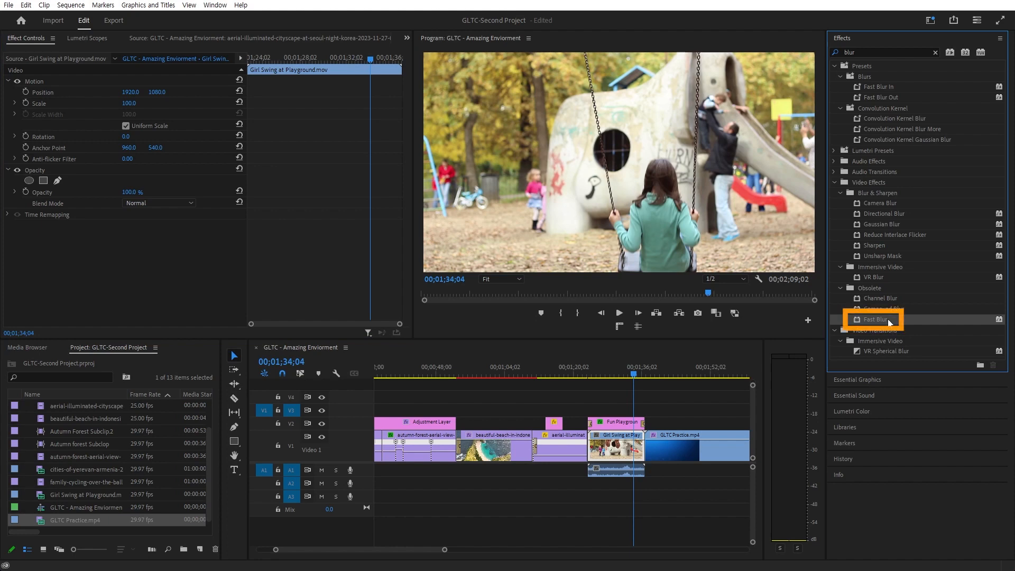
drag(887, 321, 637, 453)
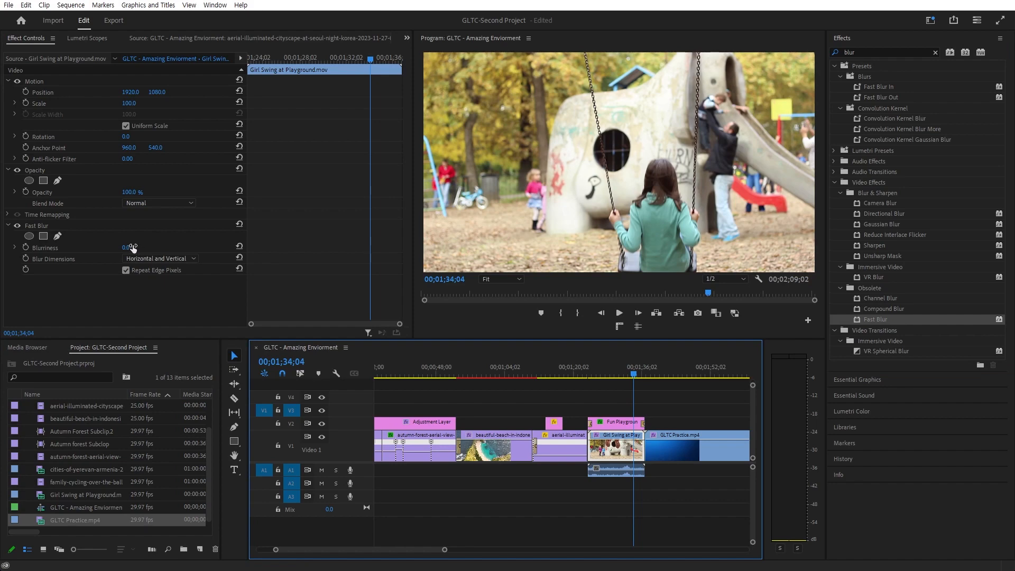
mouse_move(133, 248)
mouse_down()
mouse_move(153, 247)
mouse_move(133, 248)
mouse_up()
Move the GLTC Practice.mp4 clip later in the sequence and duplicate the Girl Swing clip directly after the original
scroll(660, 448, right, 5)
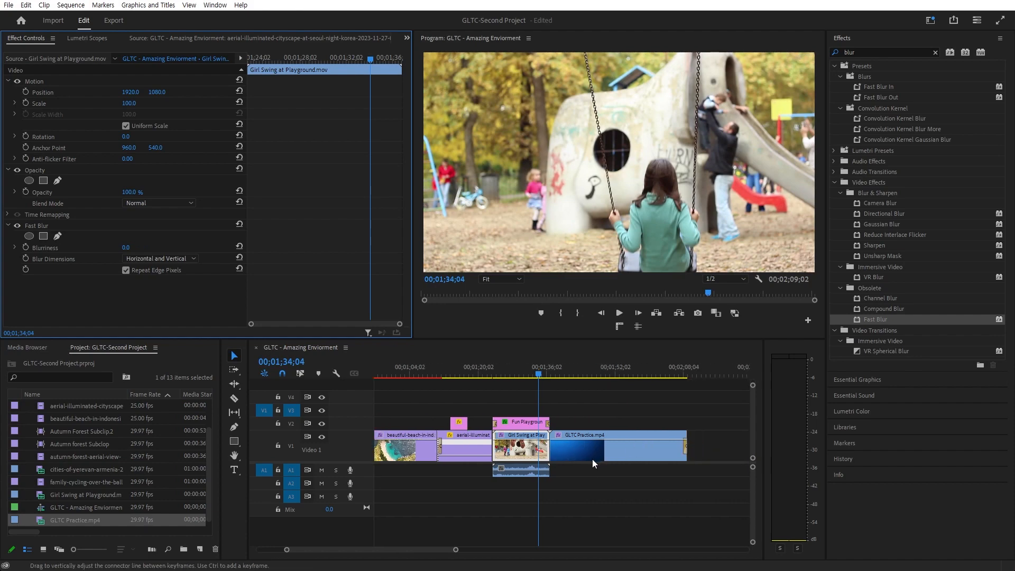
drag(499, 452, 620, 447)
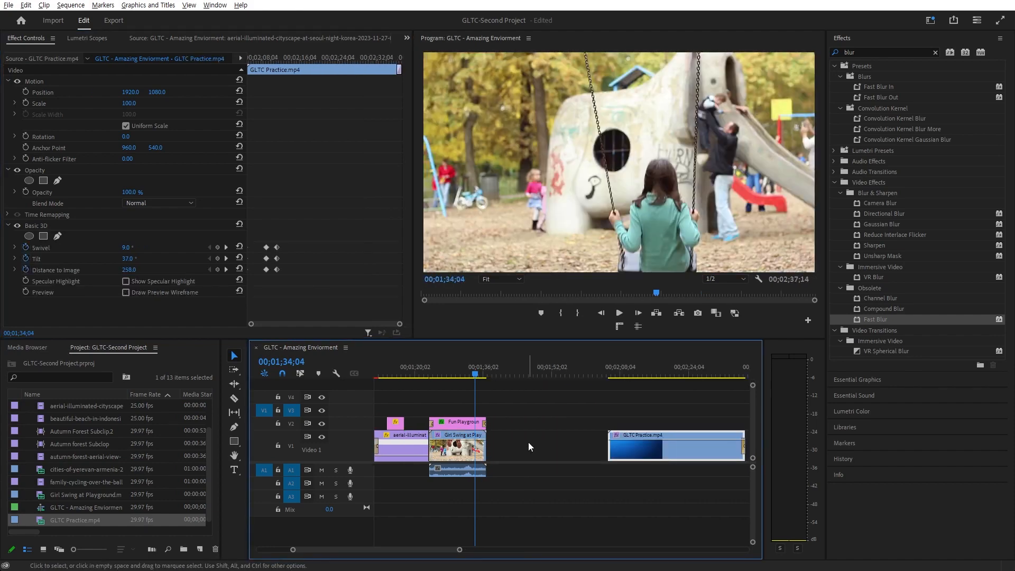
click(478, 457)
drag(478, 457, 539, 449)
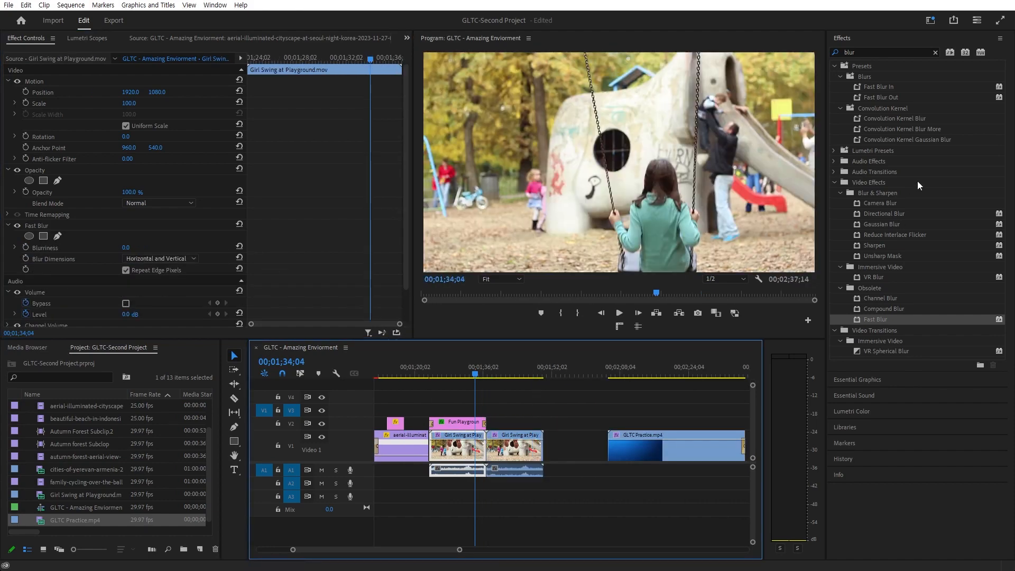
Apply the Gaussian Blur effect to the duplicated Girl Swing clip
click(889, 223)
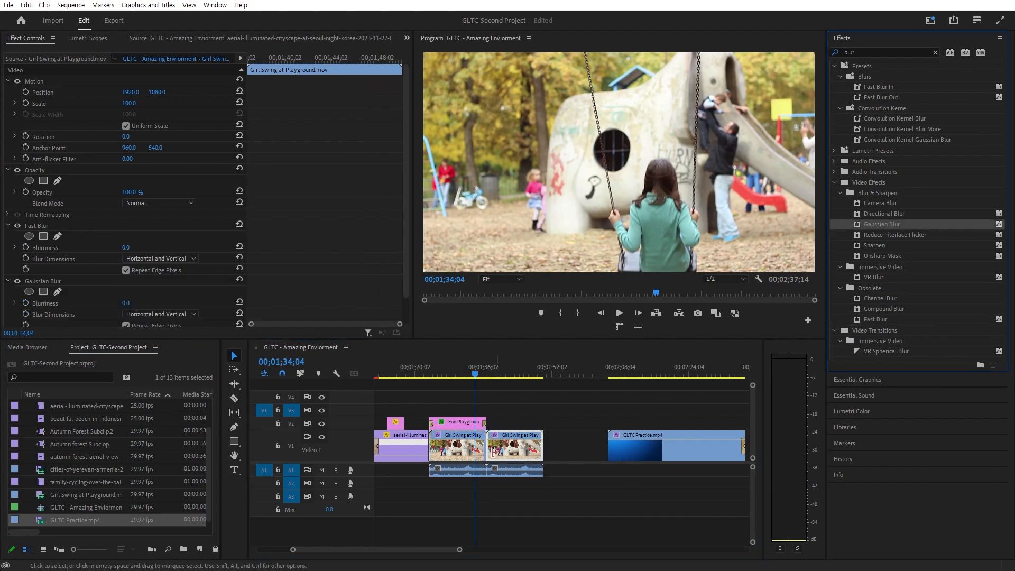
Try a Fast Blur blurriness of 100 on the first Girl Swing clip and reduce it to 20
click(125, 247)
text(100)
key(Return)
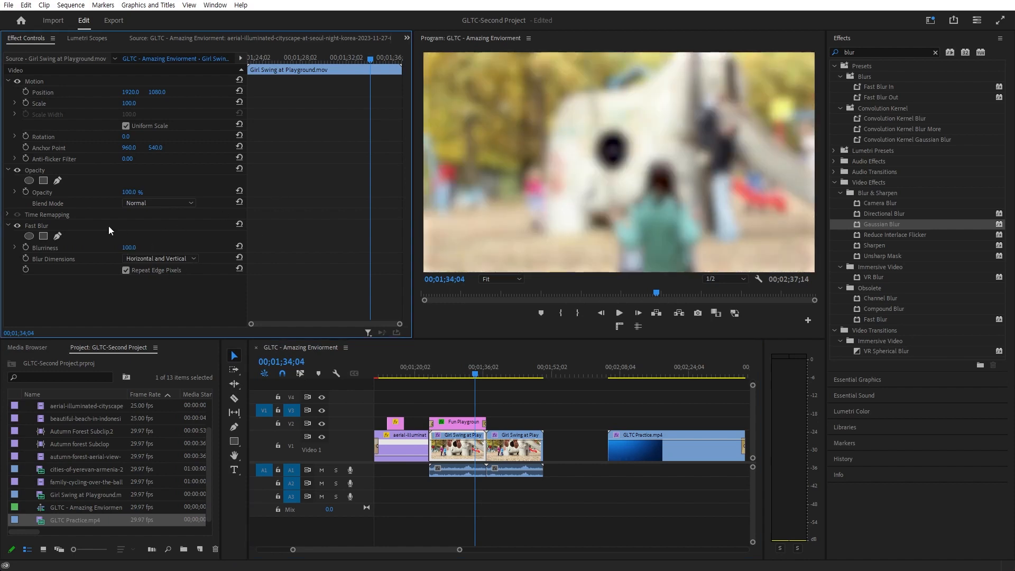
click(127, 248)
text(20)
key(Return)
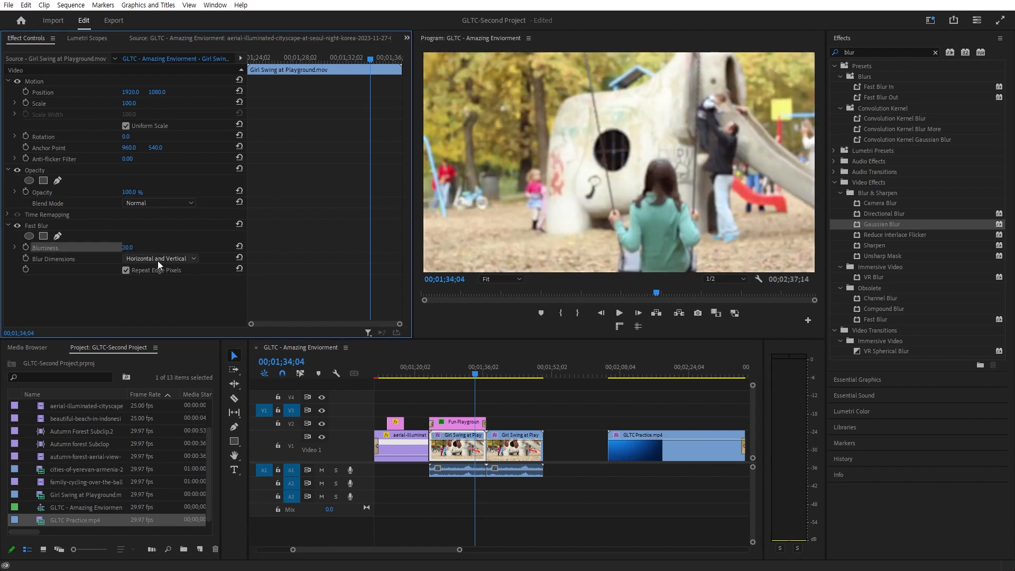
Set the duplicate clip's Gaussian Blur blurriness to 20 and remove its Fast Blur effect
click(128, 248)
click(511, 448)
click(130, 247)
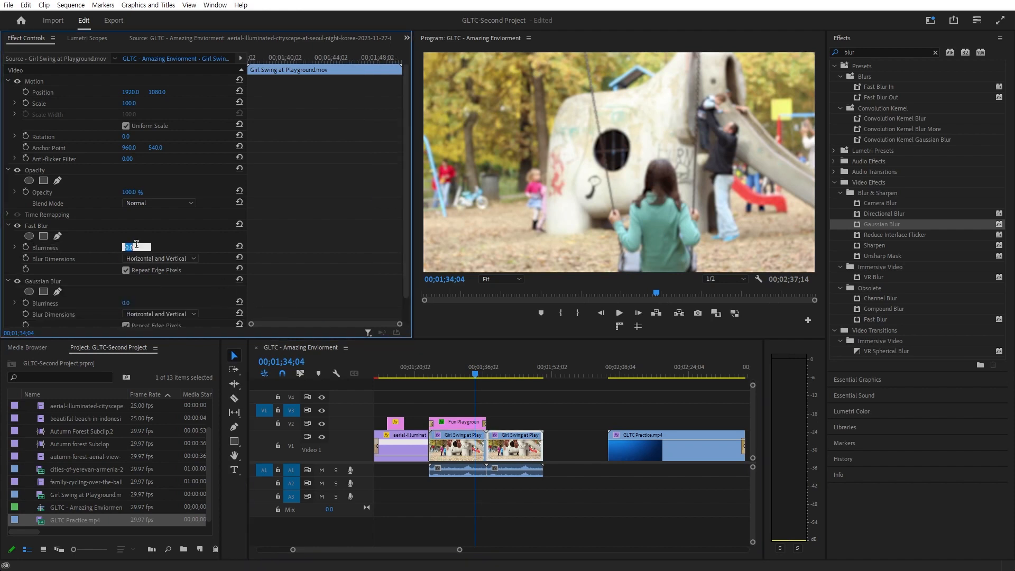
click(127, 302)
text(20.0)
key(Return)
click(128, 225)
key(Delete)
Play and step through the cut between the two Girl Swing clips to compare Fast Blur with Gaussian Blur
click(481, 377)
drag(481, 378, 482, 374)
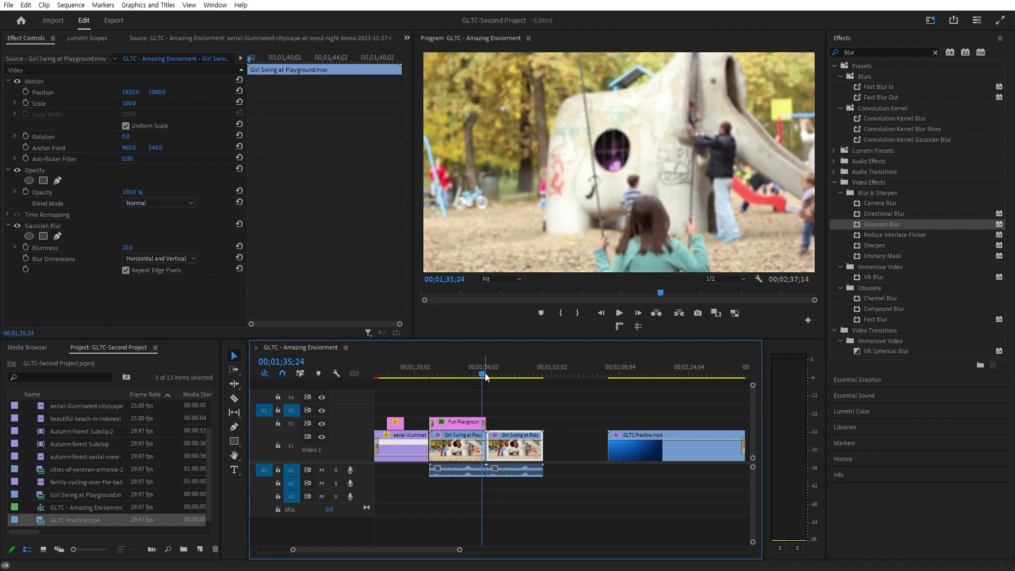
key(space)
key(Left)
key(Left)
key(Left)
key(Left)
key(Left)
key(Left)
key(Left)
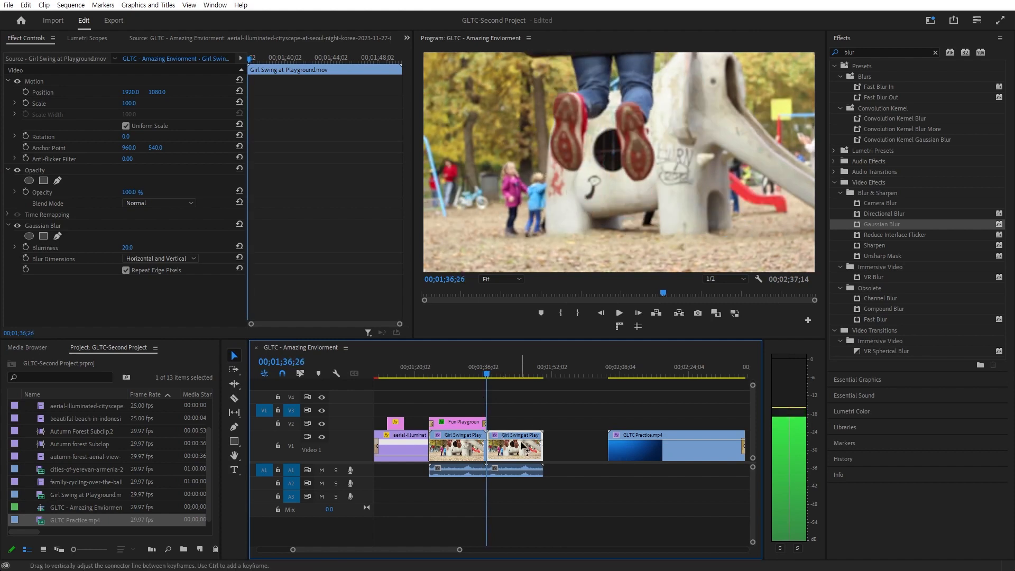
Copy the Fast Blur clip onto V2 directly above the Gaussian Blur clip, with the playhead at 00;01;38;06
scroll(503, 450, up, 3)
scroll(502, 449, up, 5)
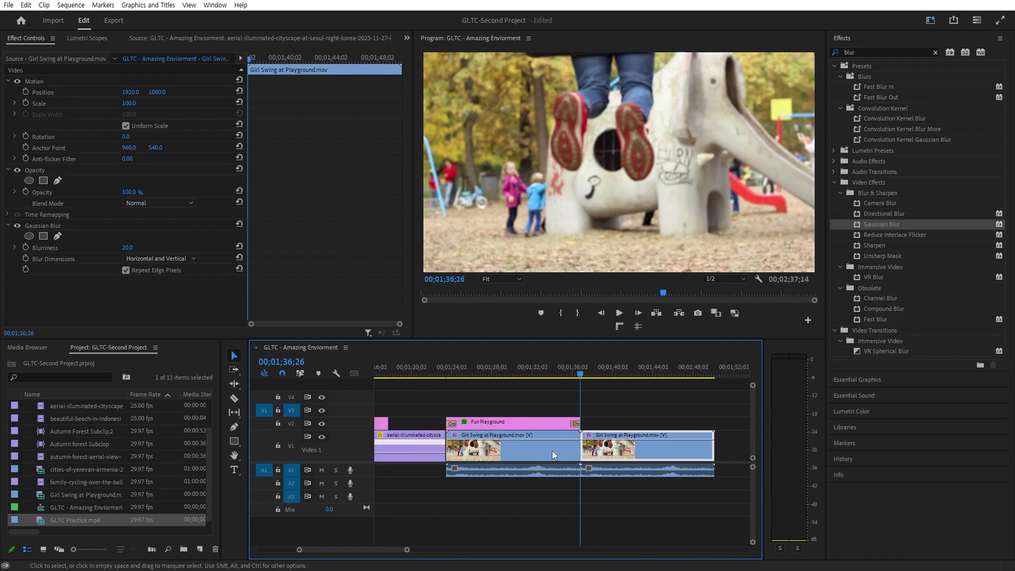
scroll(552, 450, down, 2)
click(635, 410)
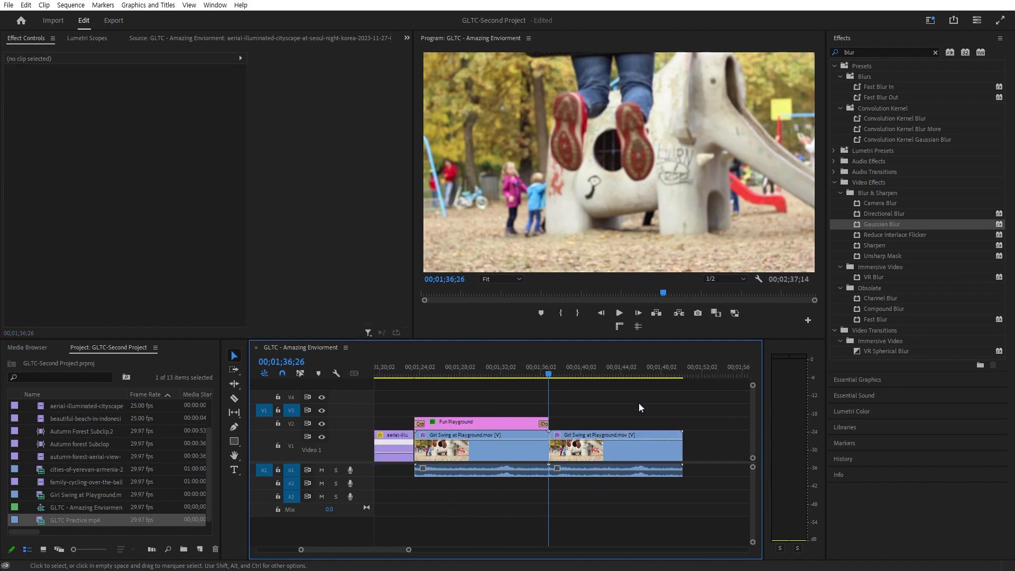
drag(663, 367, 685, 423)
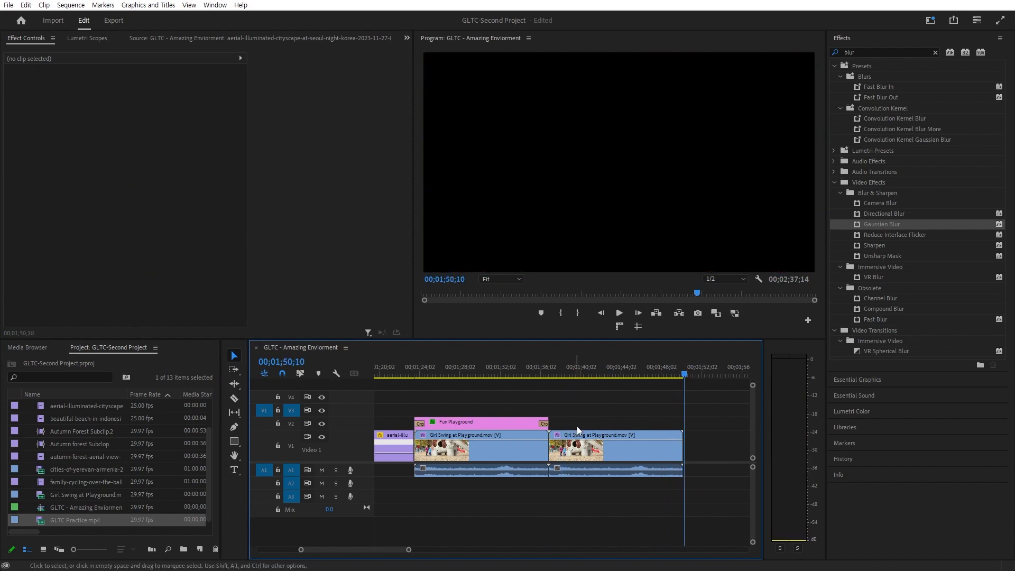
drag(575, 374, 562, 392)
drag(515, 445, 640, 422)
Scale both stacked Girl Swing clips on V1 and V2 to 65
mouse_move(129, 103)
mouse_down()
mouse_move(143, 103)
mouse_move(93, 103)
mouse_move(110, 103)
mouse_up()
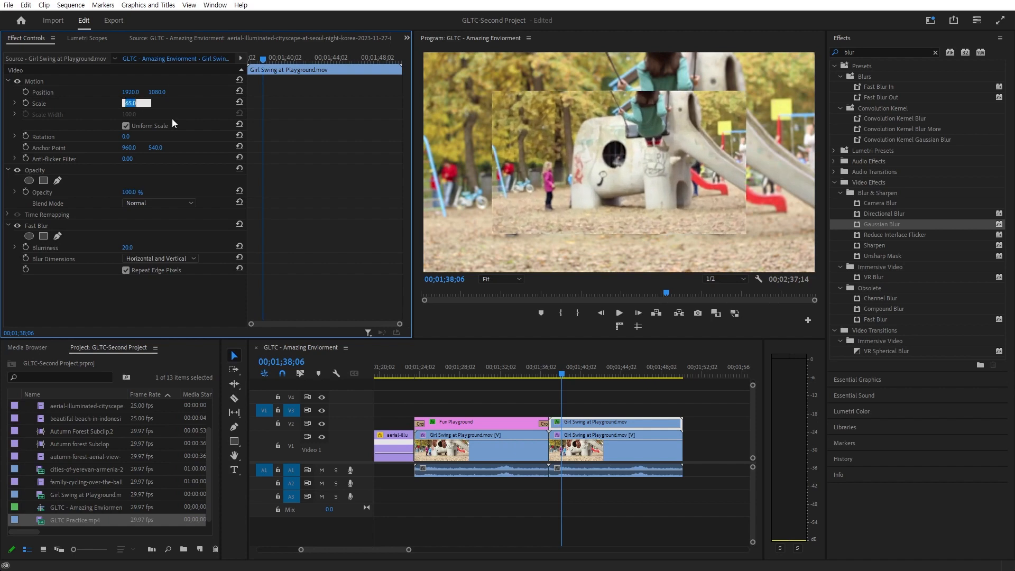
click(589, 468)
click(130, 103)
text(65)
key(Return)
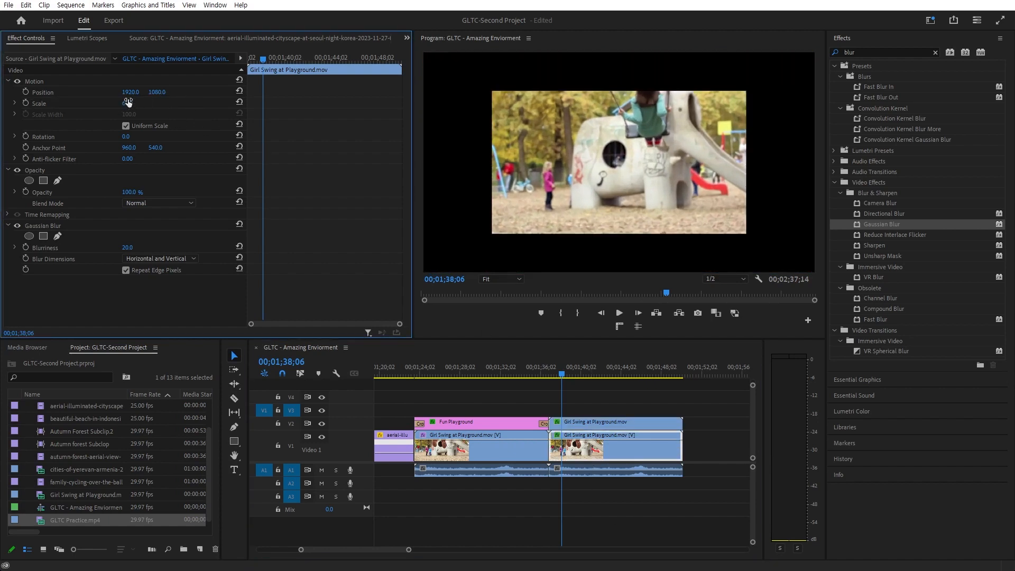
Position the V1 clip at 2629, 733 and move the V2 clip to the frame's lower-left corner with a vertical position of 1644
drag(133, 95, 508, 96)
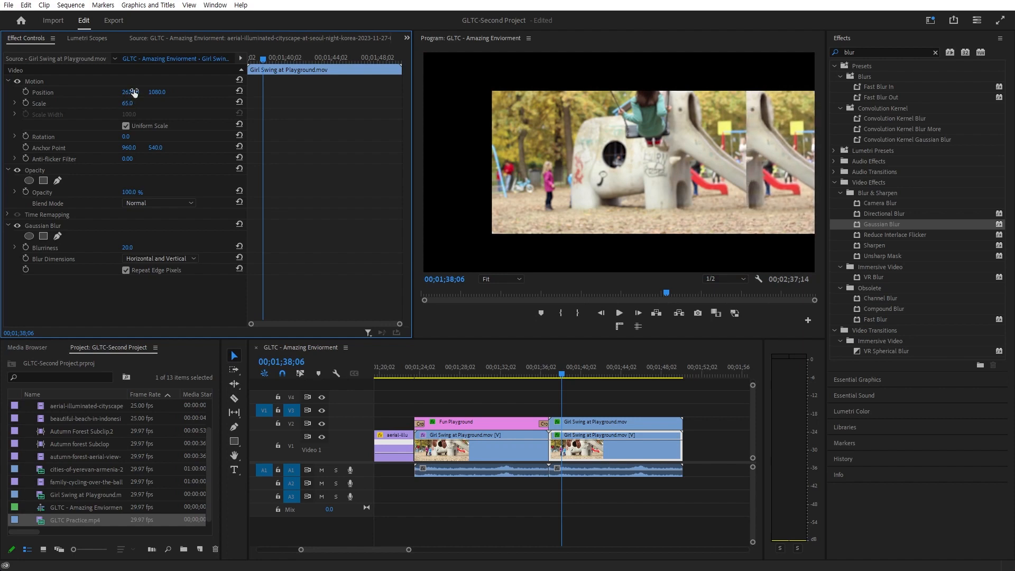
click(612, 422)
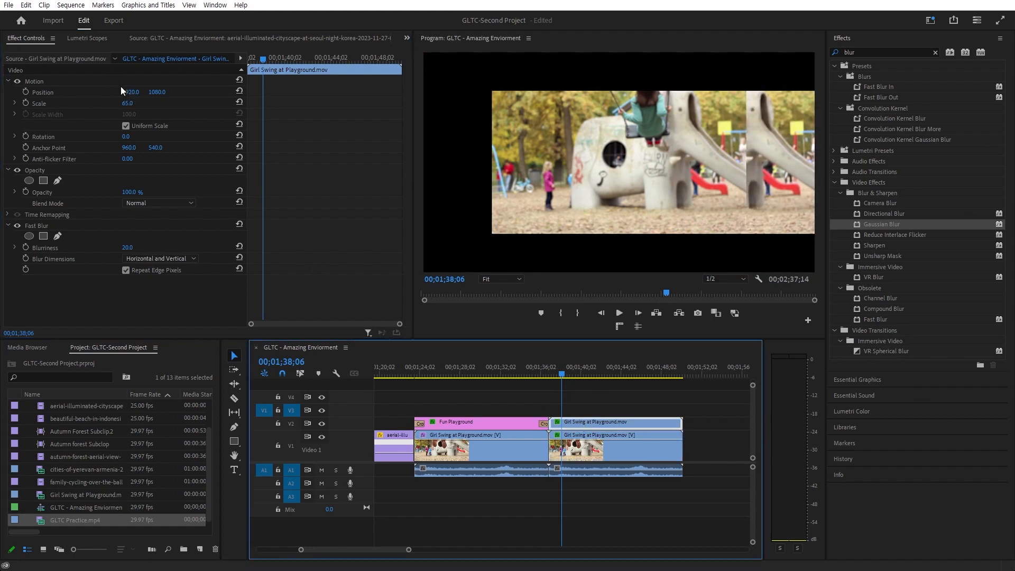
drag(157, 93, 455, 93)
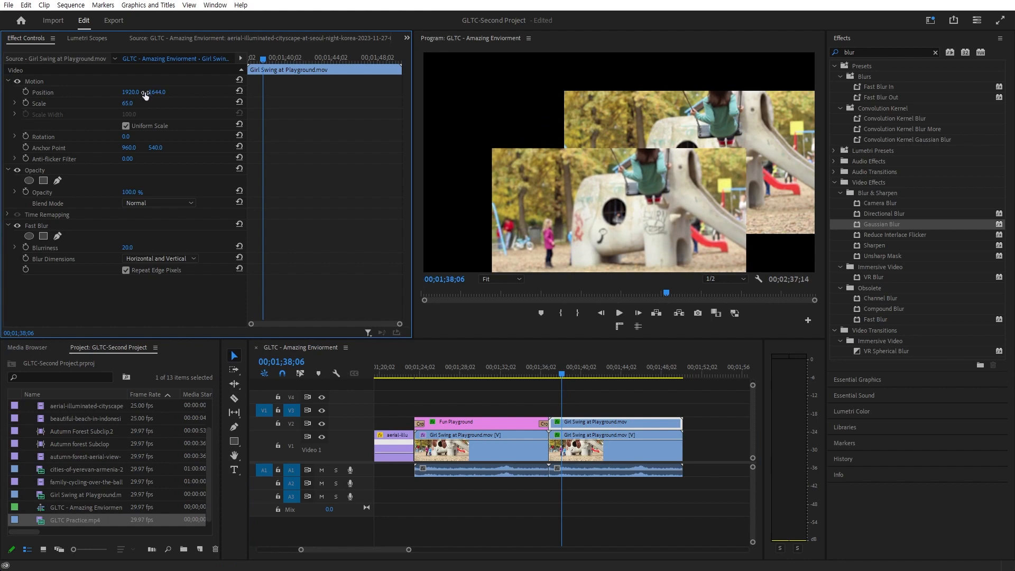
drag(135, 94, 5, 94)
click(627, 446)
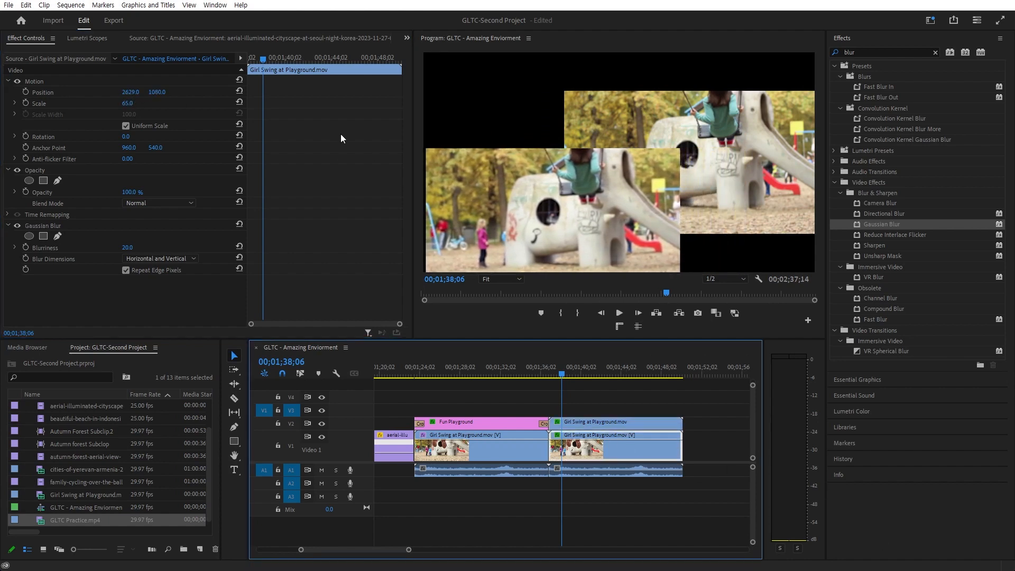
drag(156, 94, 2, 94)
Select the V1 and V2 clips in turn to compare the Gaussian Blur and Fast Blur results
click(626, 421)
click(613, 440)
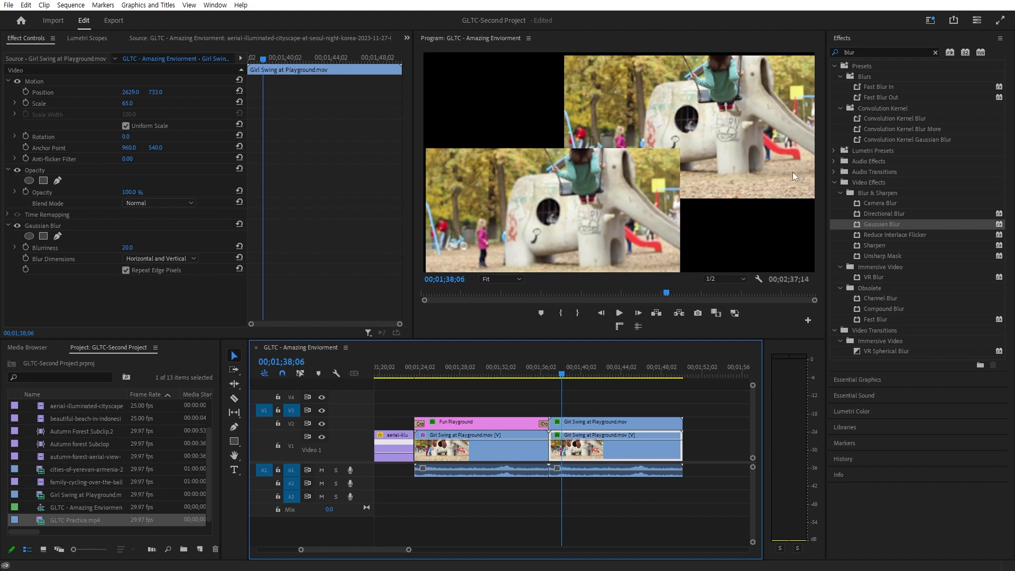
click(616, 423)
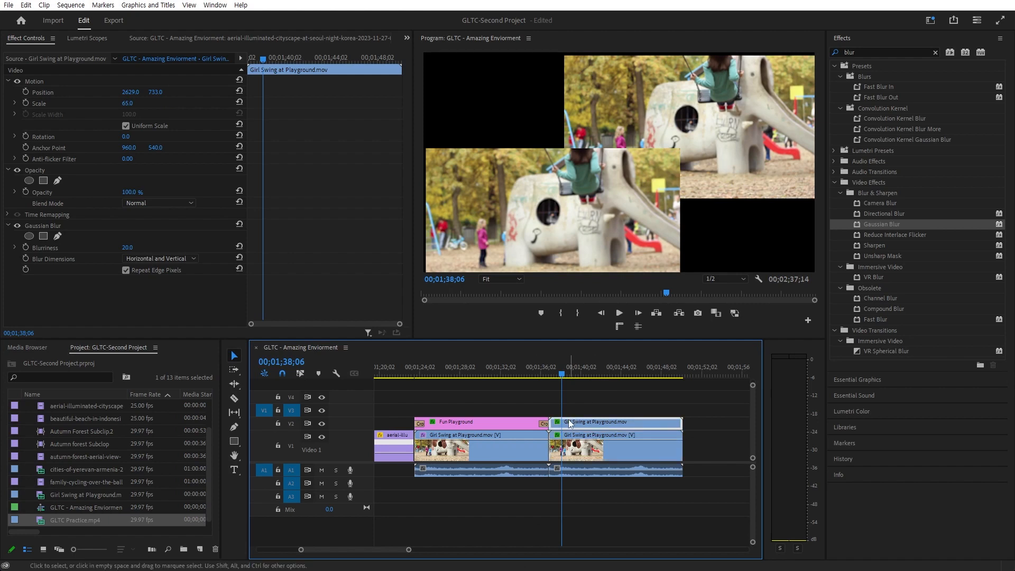
Set the blurriness to 196 for both the V2 clip's Fast Blur and the V1 clip's Gaussian Blur
drag(126, 247, 137, 247)
click(137, 247)
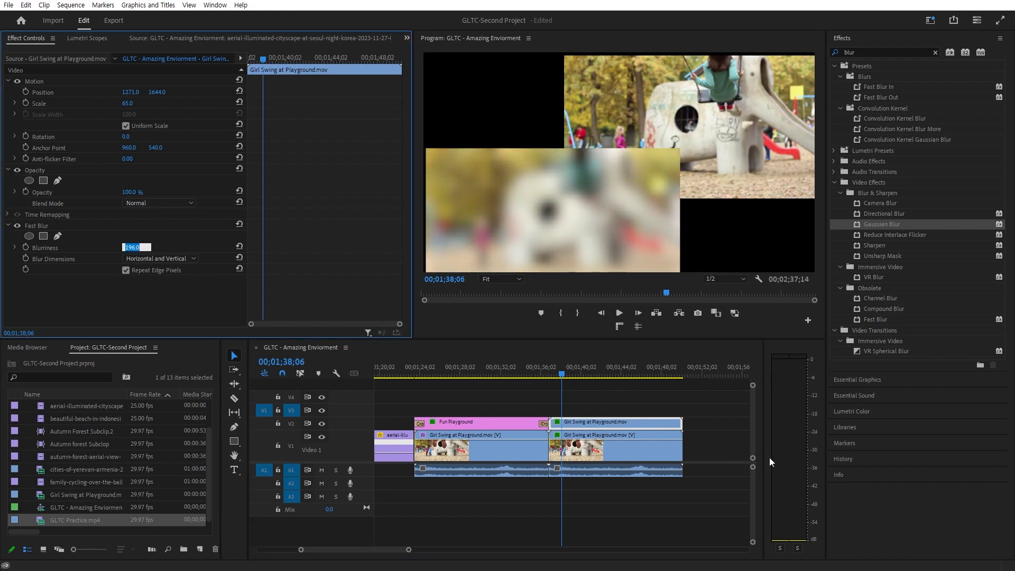
click(655, 456)
click(125, 248)
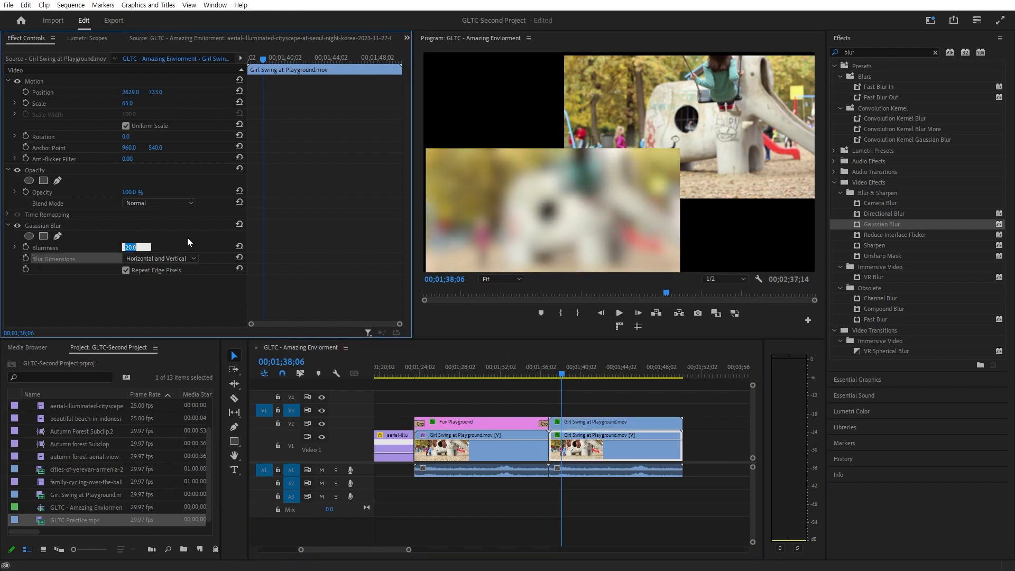
text(196)
key(Return)
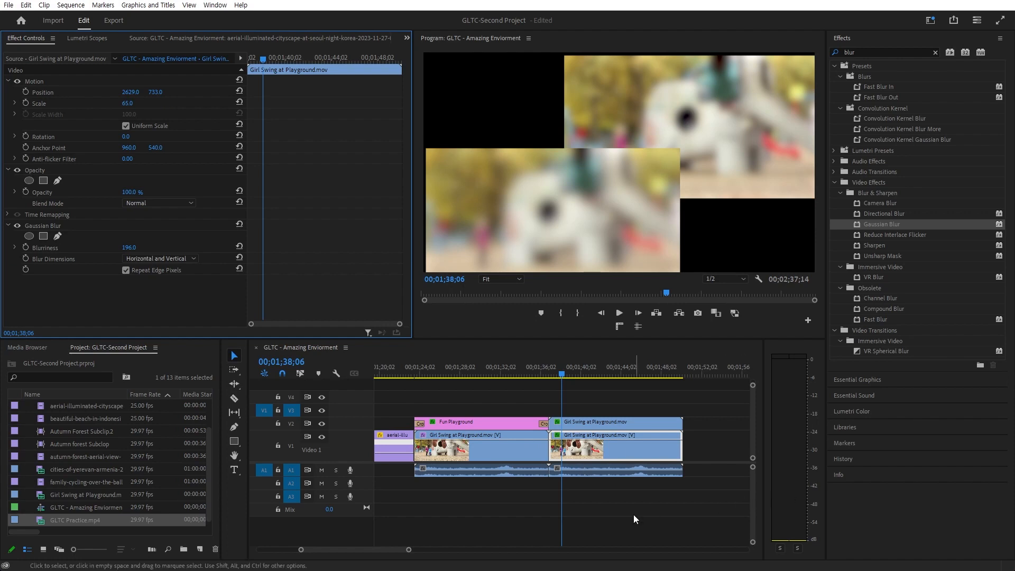
Delete the two stacked Girl Swing comparison clips from V2 and V1
drag(633, 514, 593, 421)
key(Delete)
click(577, 458)
key(Delete)
Apply Gaussian Blur to the remaining Girl Swing clip under the Fun Playground title and remove its Fast Blur
click(529, 366)
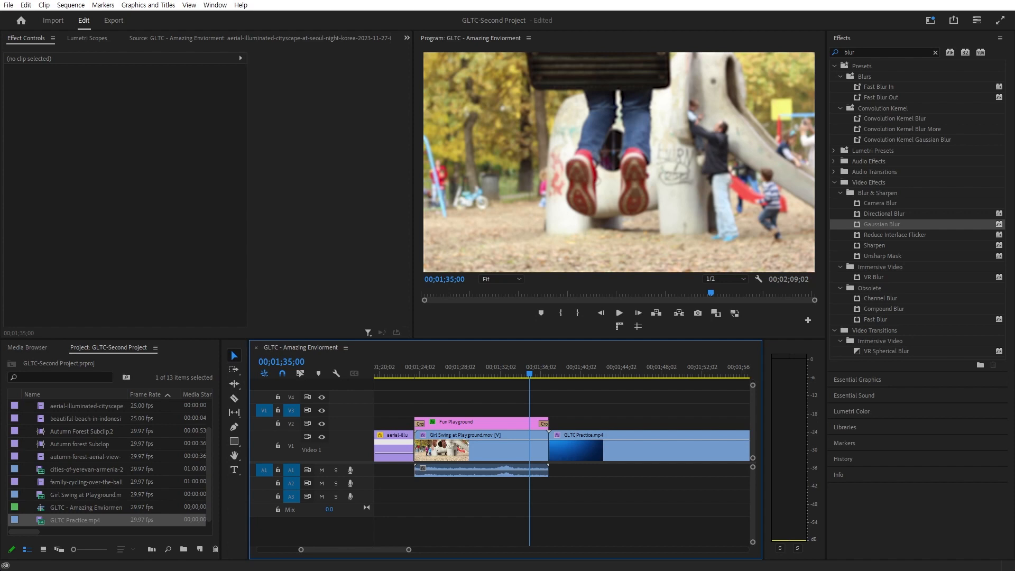
drag(930, 222, 465, 447)
click(74, 224)
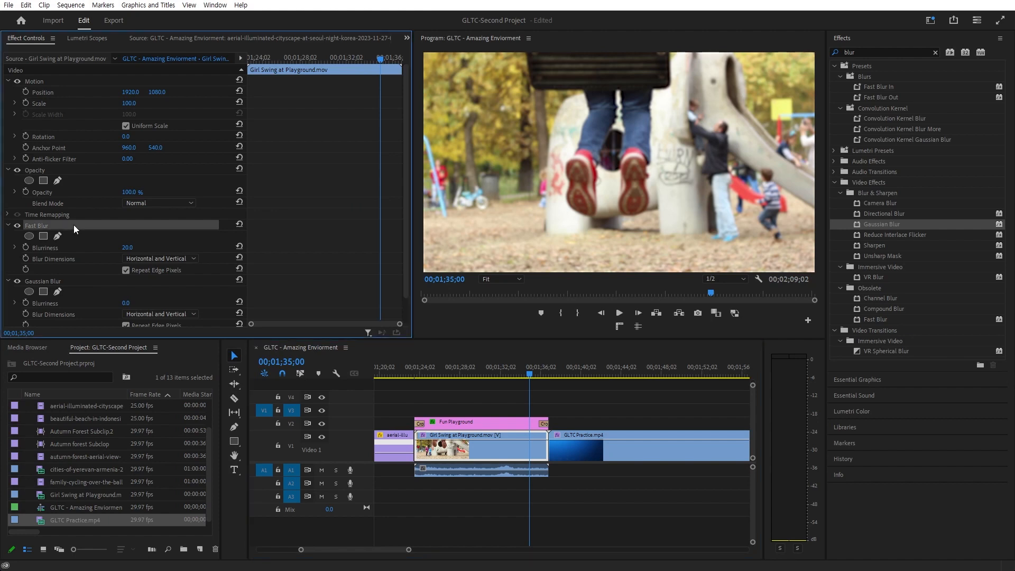
key(Delete)
Add an elliptical mask to the Gaussian Blur at 00;01;29;16, shrink it to head size and place it over the child at the frame's right edge
click(77, 224)
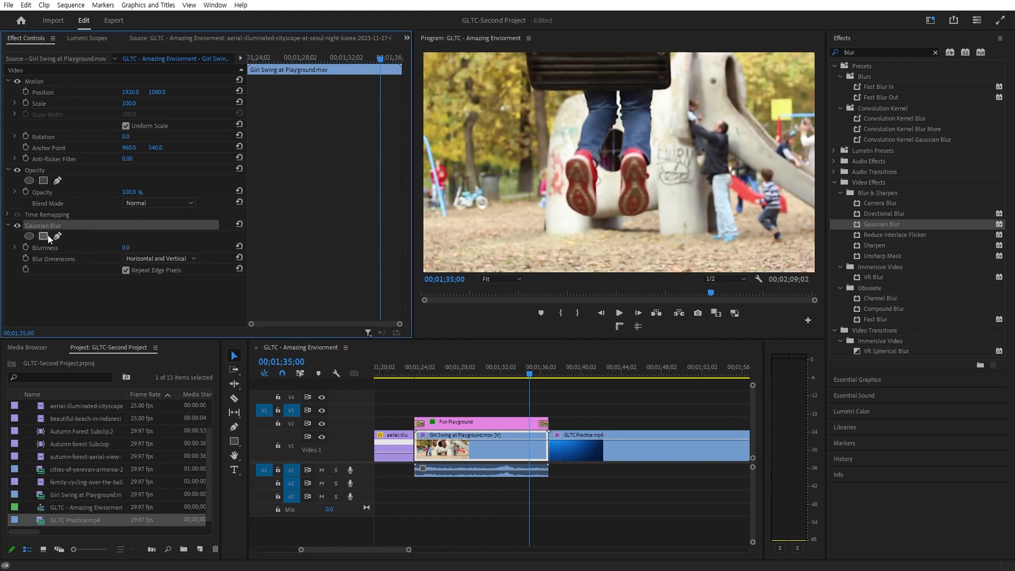
click(29, 235)
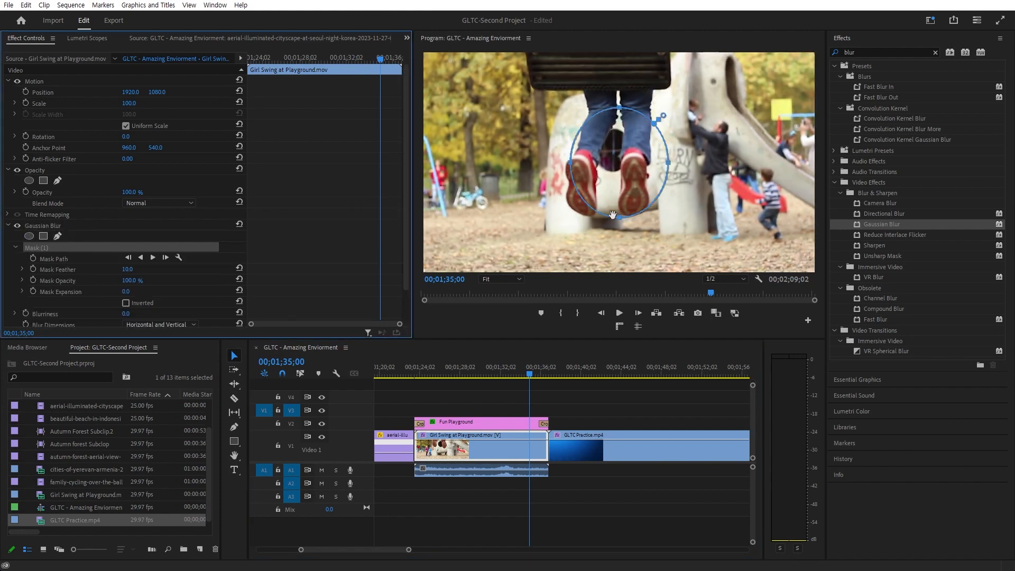
drag(529, 375, 477, 382)
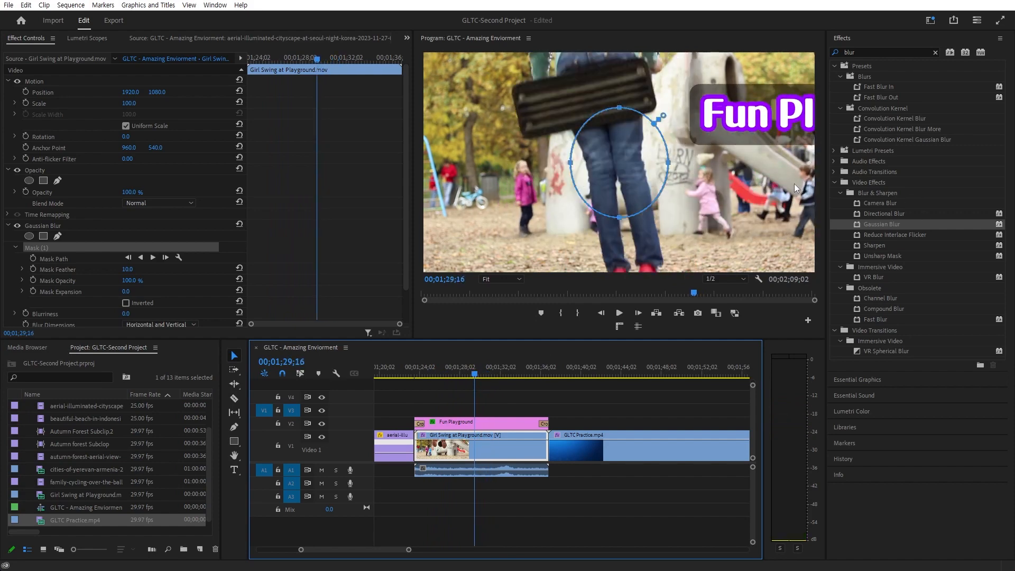
click(621, 212)
drag(621, 213, 620, 136)
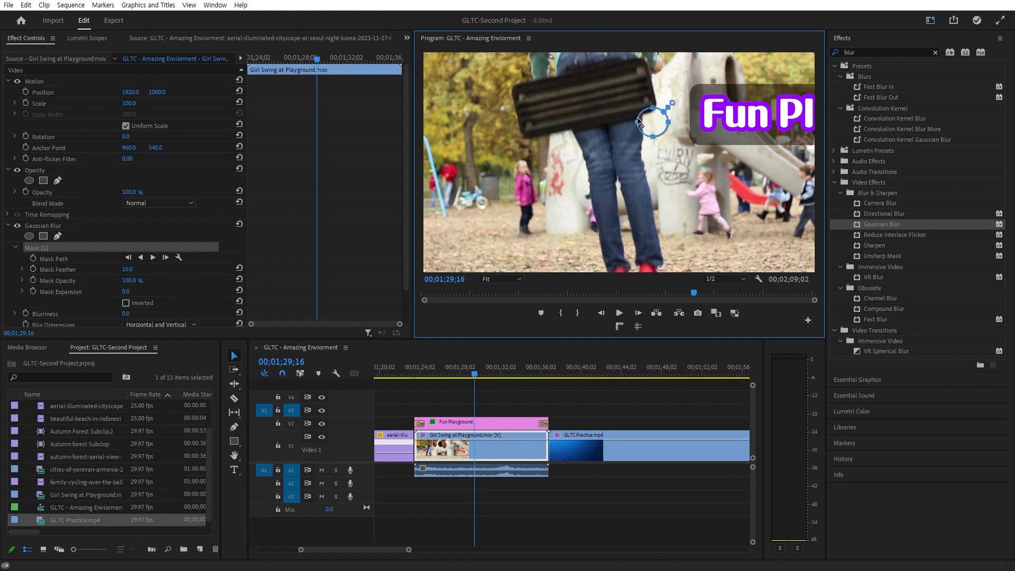
drag(640, 122, 802, 179)
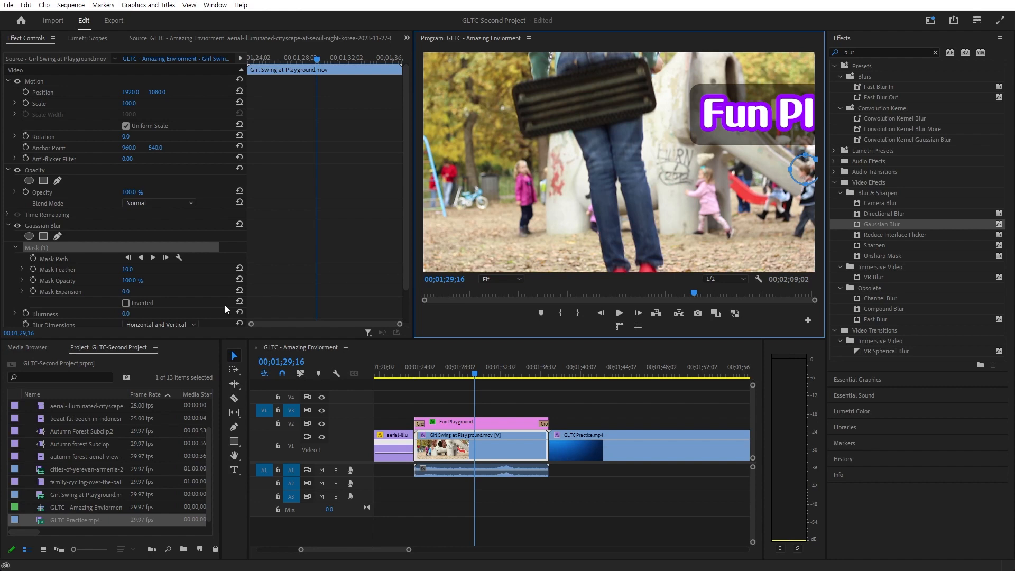
Turn on Mask Path animation at 00;01;29;16 and move the mask onto the boy's head at 00;01;29;26
scroll(185, 289, down, 1)
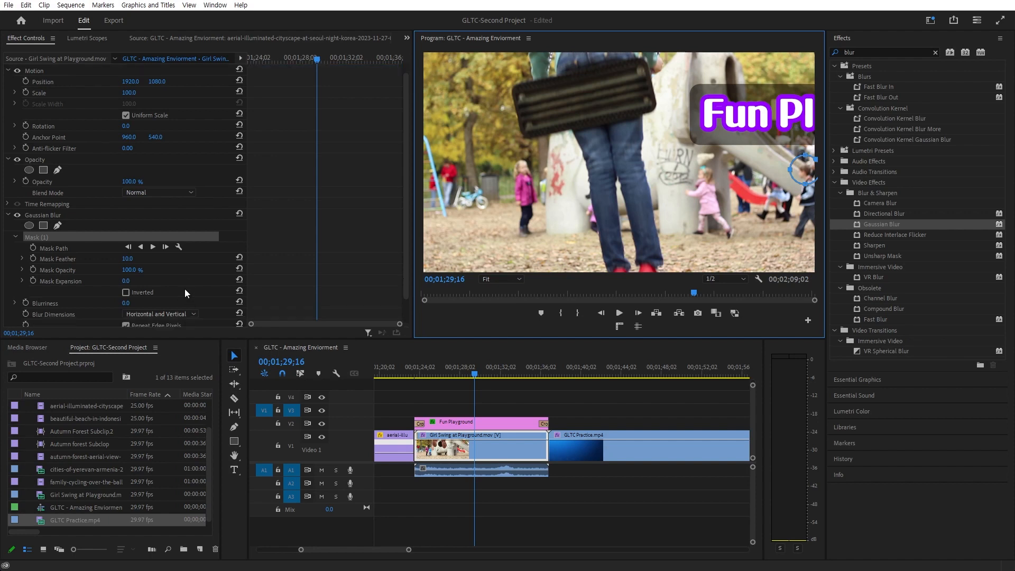
click(38, 247)
click(34, 247)
drag(479, 365, 479, 366)
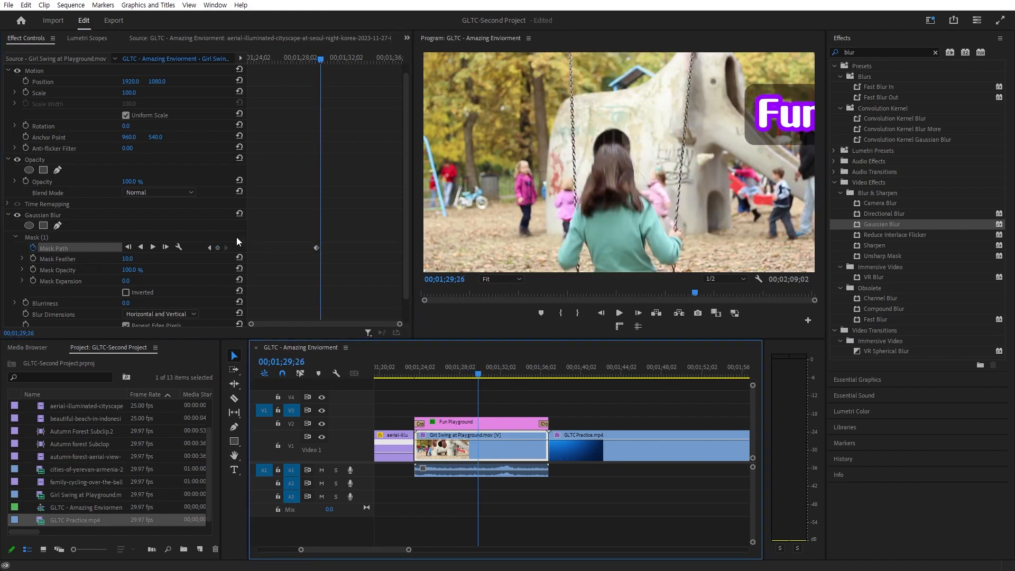
click(65, 237)
drag(813, 169, 780, 184)
Keyframe the mask over the boy's head at 00;01;30;06 and again a few frames further on
click(325, 58)
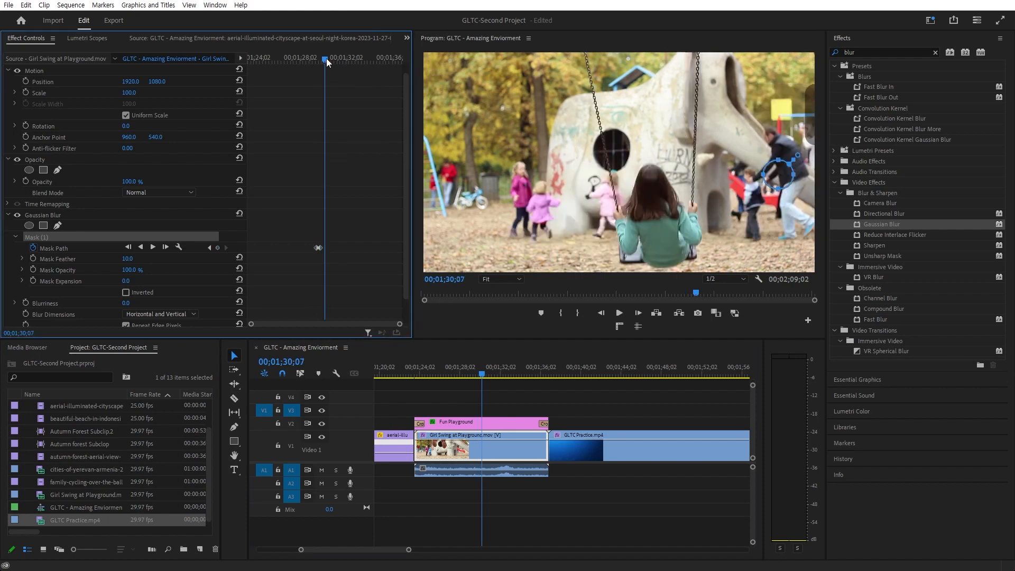
key(Left)
drag(772, 178, 743, 176)
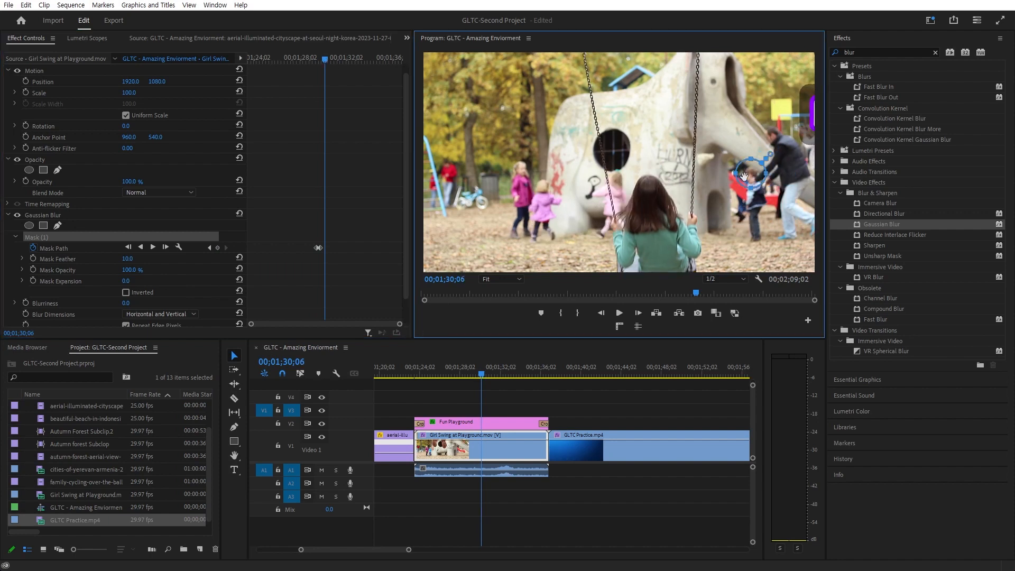
drag(335, 59, 327, 59)
drag(741, 172, 729, 175)
Reposition the mask over the boy's head at 00;01;30;28, 00;01;31;08 and 00;01;31;27
drag(330, 59, 334, 59)
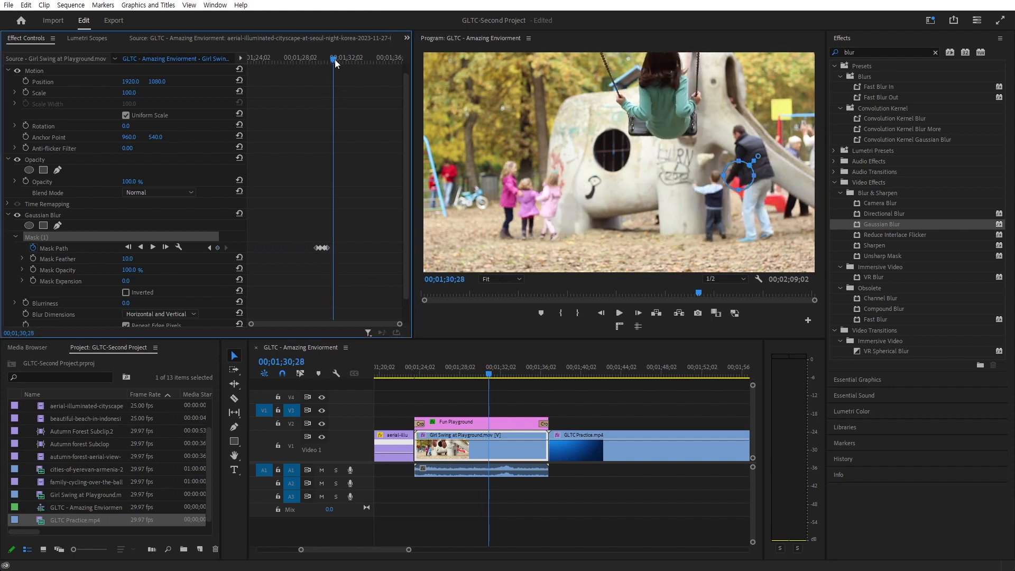
drag(728, 180, 705, 178)
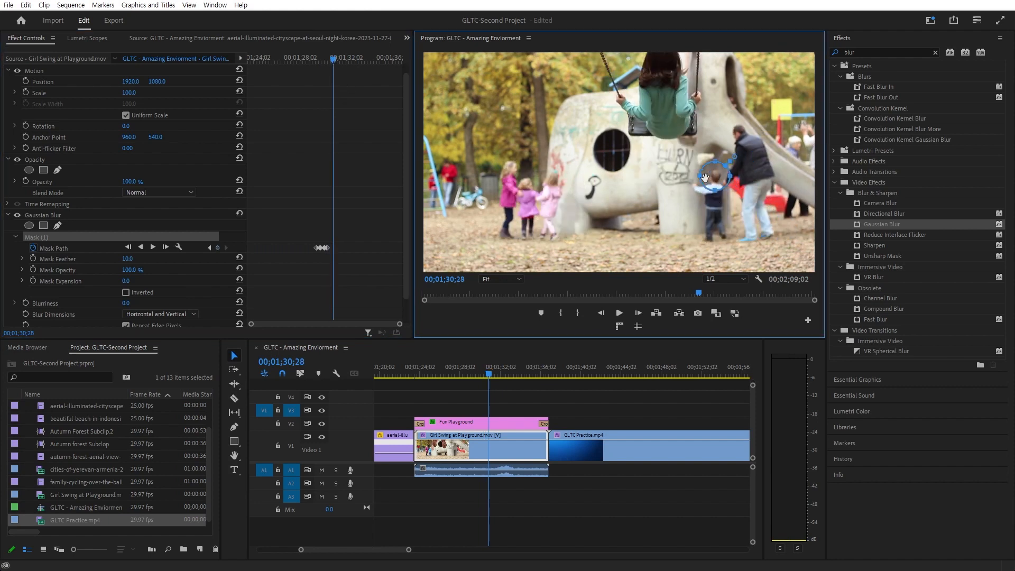
drag(335, 60, 337, 59)
drag(719, 177, 711, 176)
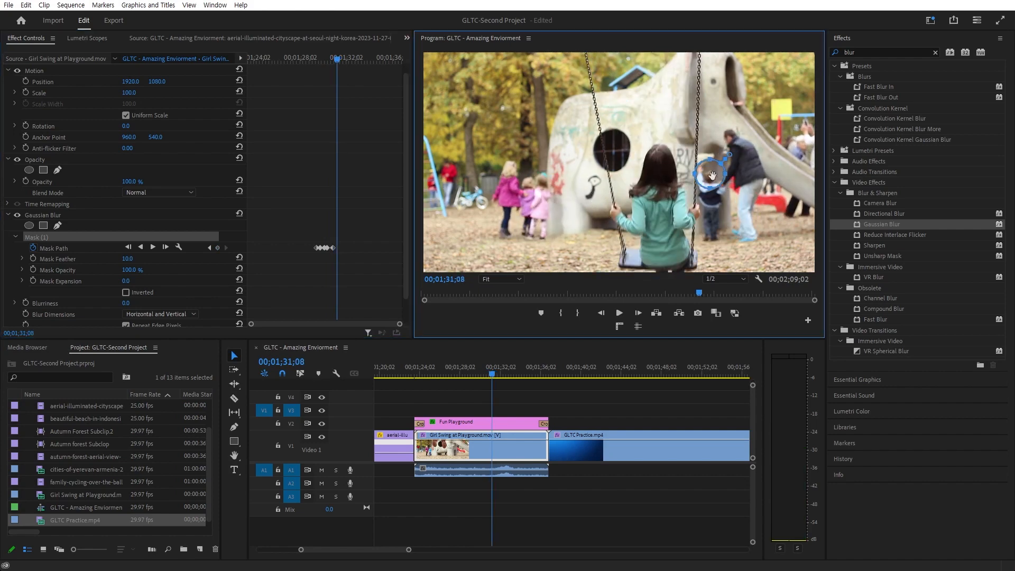
drag(339, 60, 347, 64)
drag(704, 174, 696, 178)
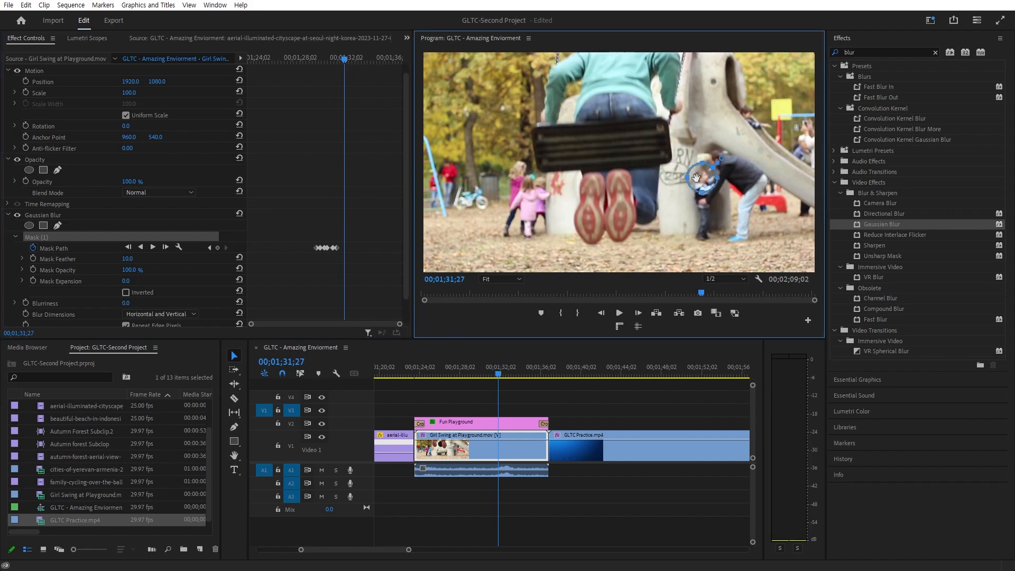
Reposition the mask over the boy's head at 00;01;32;20, 00;01;33;02 and 00;01;33;09 as he is lifted
drag(350, 62, 354, 61)
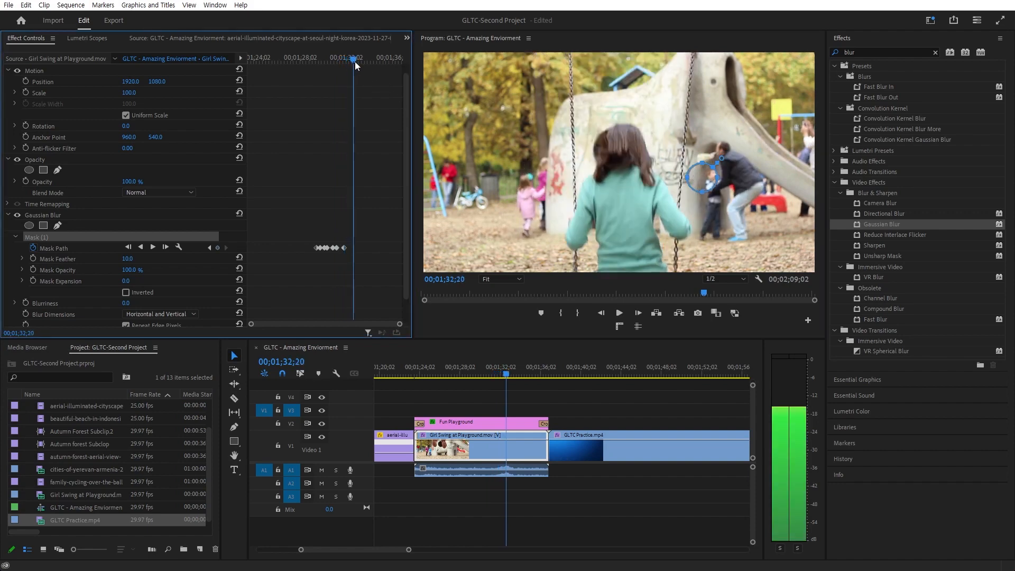
drag(708, 179, 715, 180)
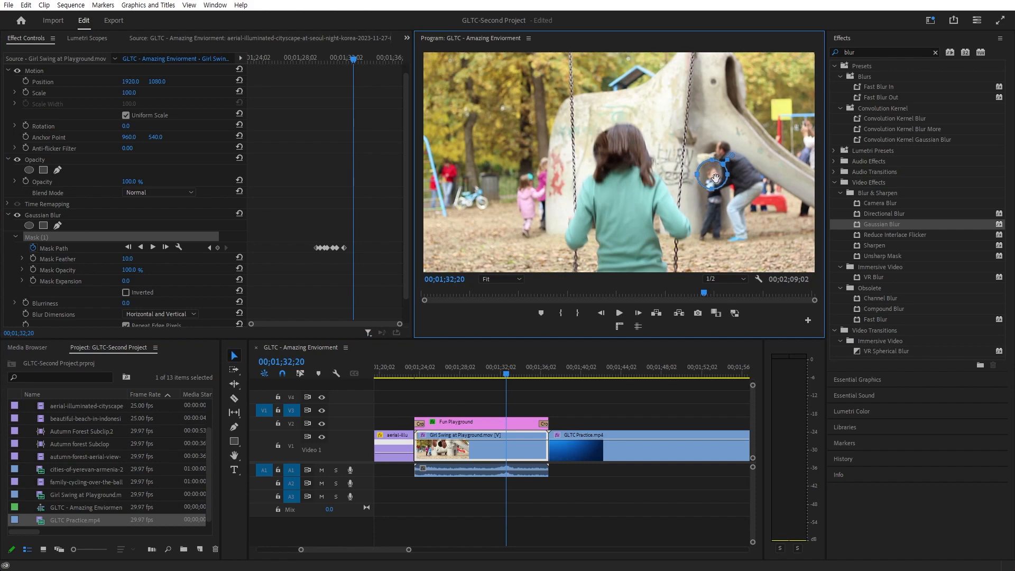
drag(354, 62, 358, 62)
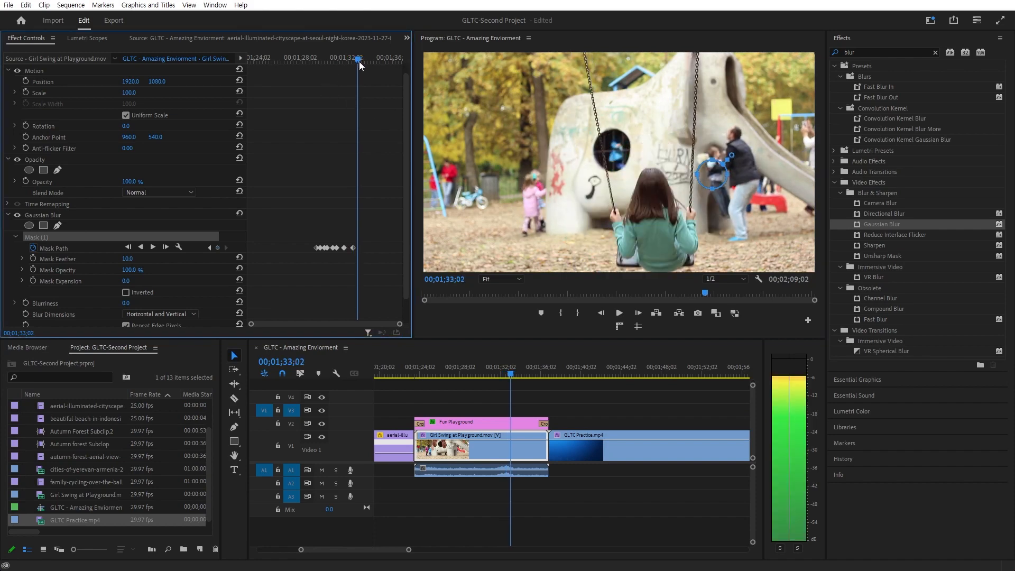
drag(716, 166, 716, 151)
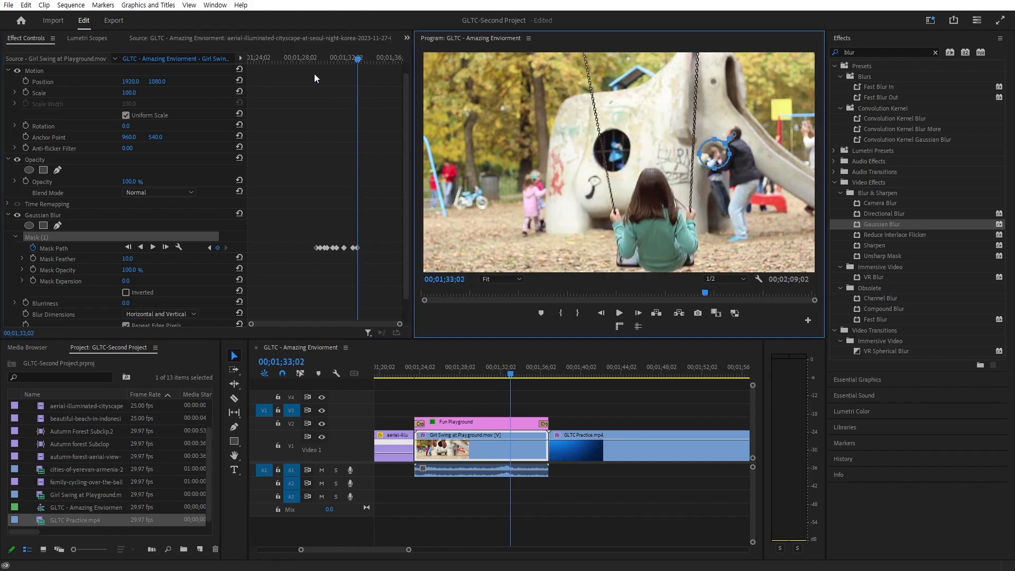
drag(357, 61, 363, 68)
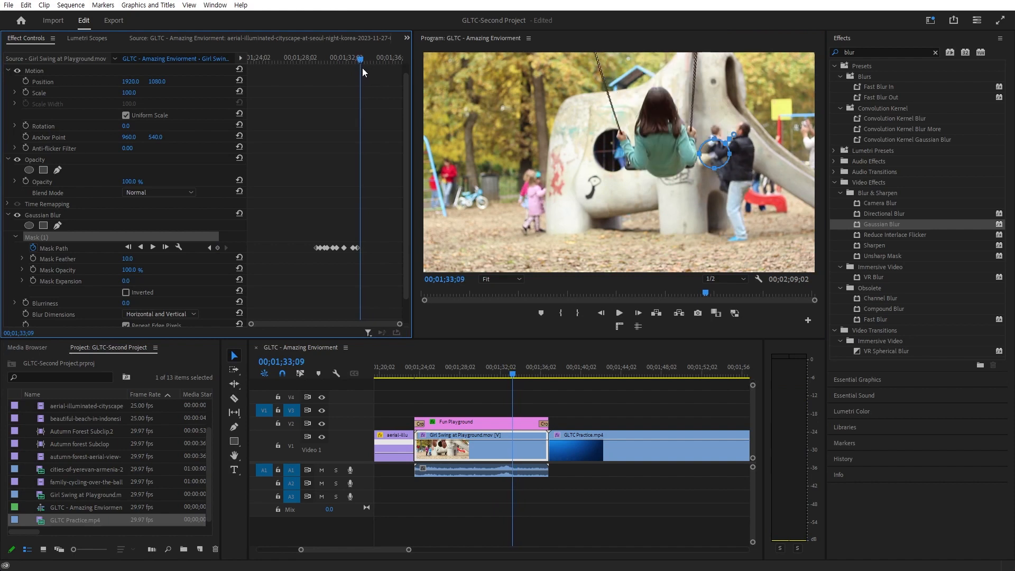
drag(722, 170, 724, 148)
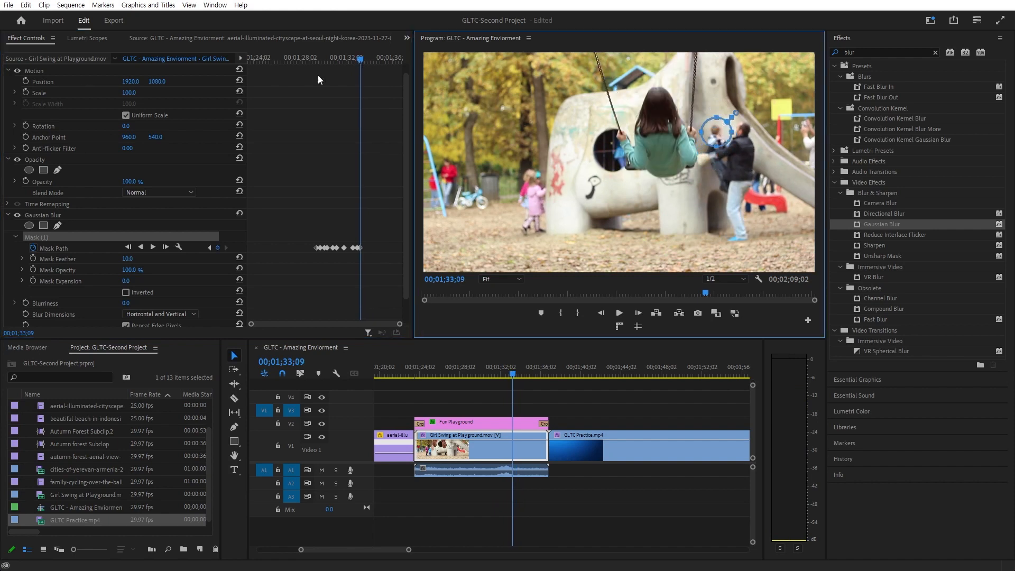
Keep the mask on the boy's head as he rises toward the slide, with keyframes up to 00;01;34;08
drag(366, 59, 366, 60)
drag(706, 129, 713, 101)
drag(368, 57, 370, 59)
drag(721, 109, 723, 103)
click(372, 61)
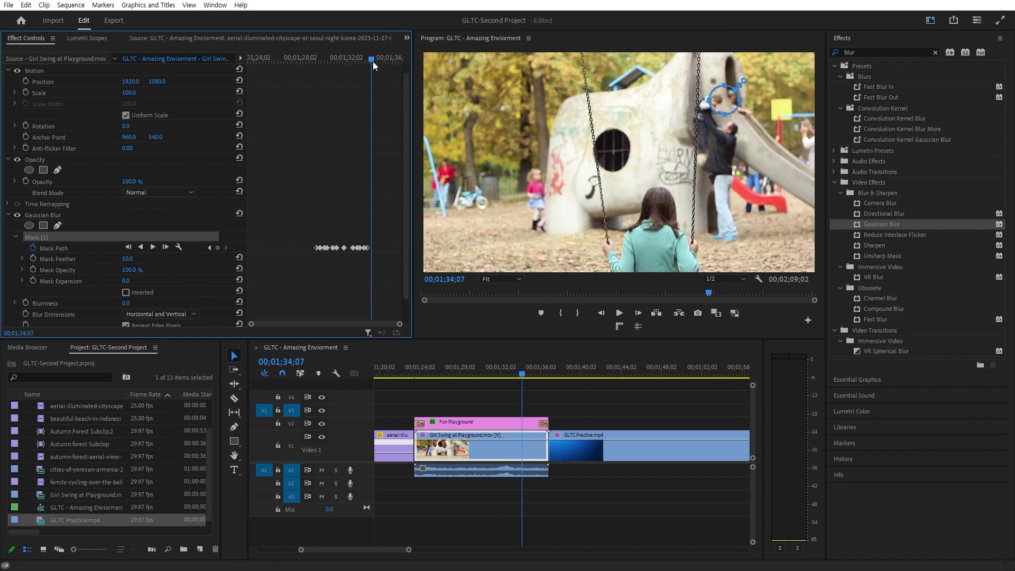
drag(721, 105, 713, 104)
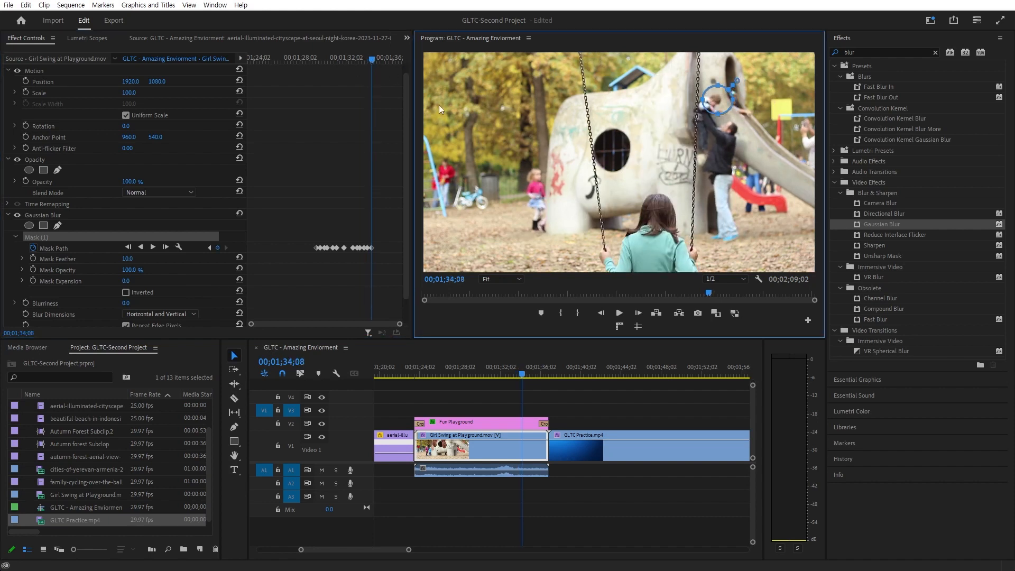
Shift the mask left to follow the boy's head at 00;01;34;18 and shortly after
click(376, 59)
drag(719, 101, 702, 106)
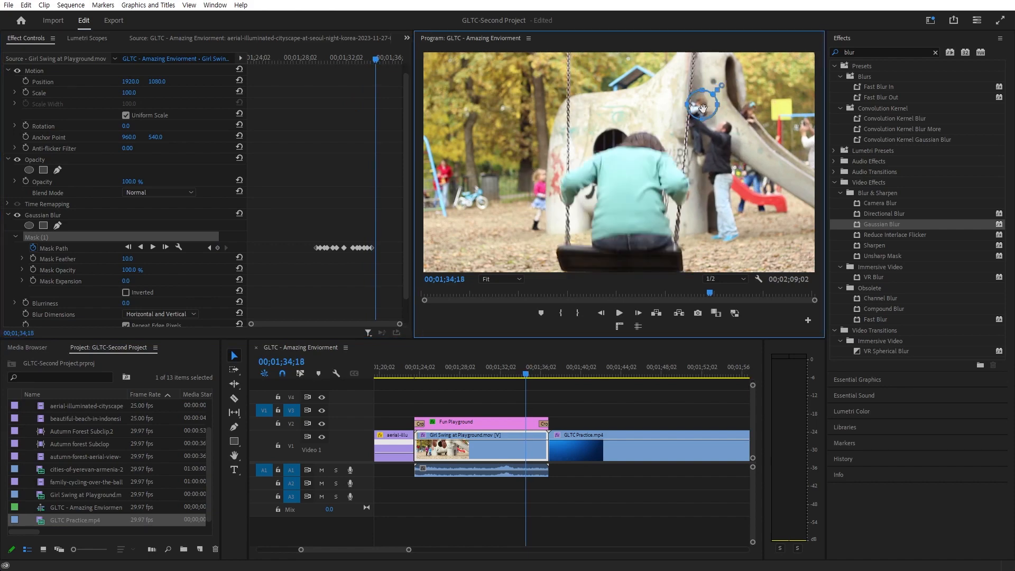
click(378, 59)
drag(686, 99, 678, 100)
Advance past 00;01;35;06 and nudge the mask slightly left to add a keyframe near the end of the clip
drag(378, 60, 382, 59)
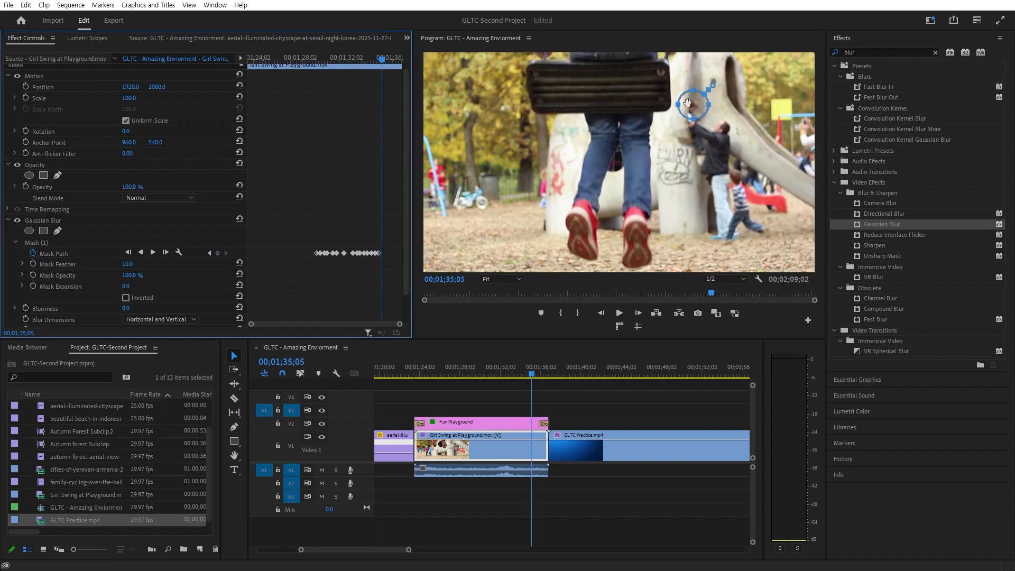
key(Right)
key(Left)
key(Right)
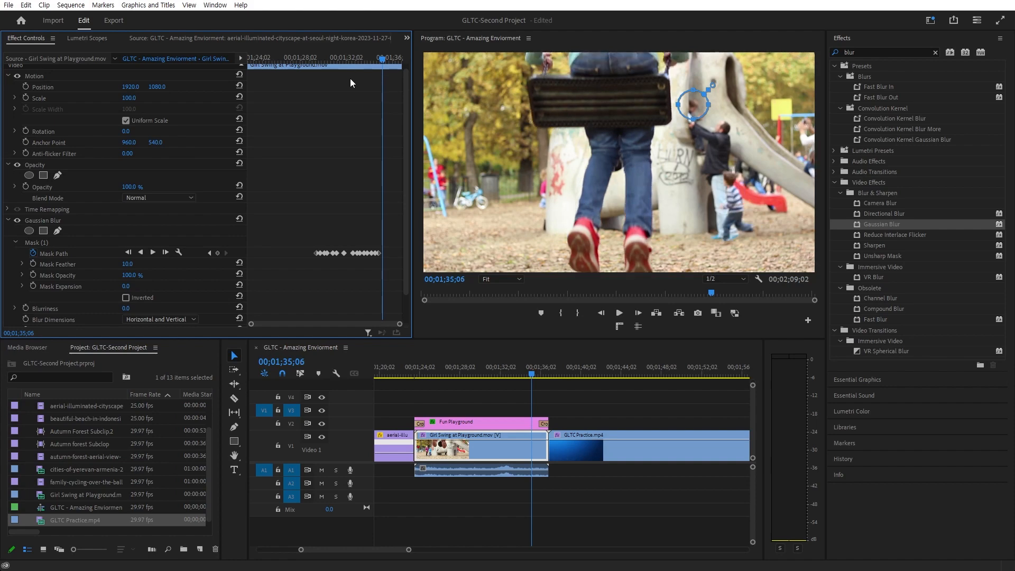
key(space)
key(space)
drag(689, 113, 687, 113)
Step frame by frame to 00;01;36;11 to check the mask position near the clip's end
click(309, 228)
key(Right)
key(Right)
key(Right)
key(Right)
key(Right)
key(Right)
key(Right)
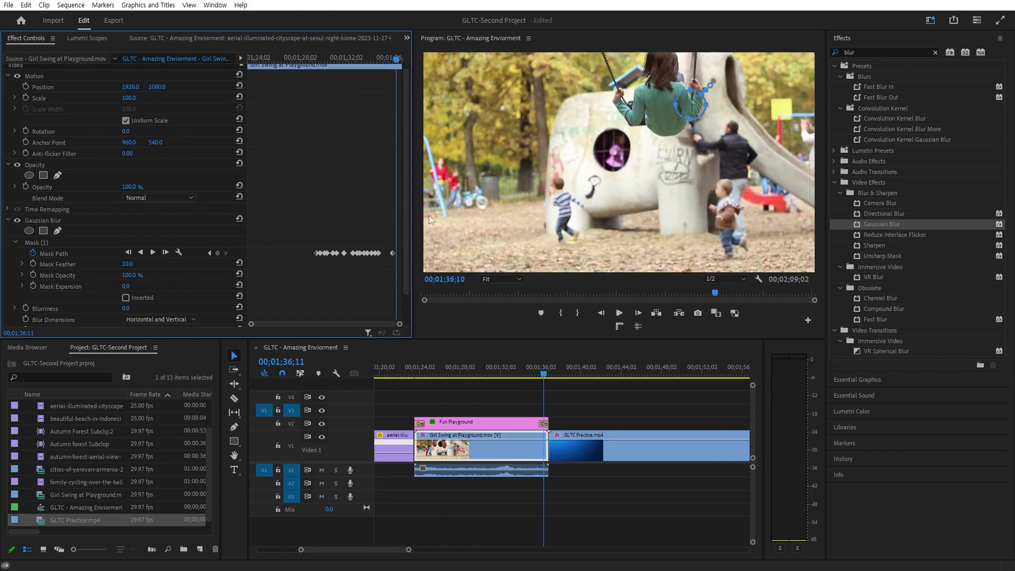
key(space)
Move the mask out past the frame's right edge at 00;01;28;22, before the boy enters the shot
click(468, 374)
drag(467, 375, 431, 375)
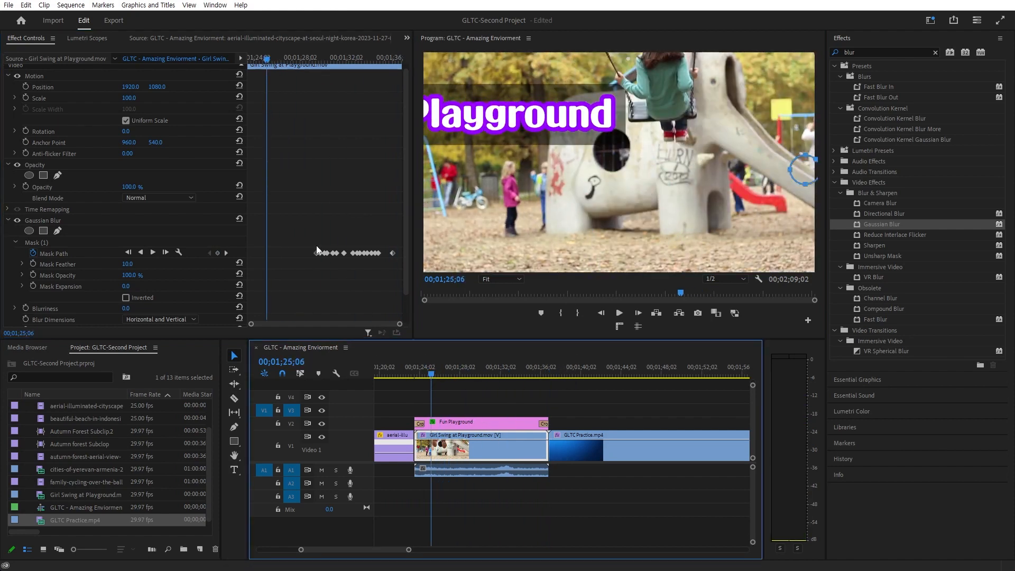
drag(277, 60, 309, 86)
drag(803, 170, 816, 168)
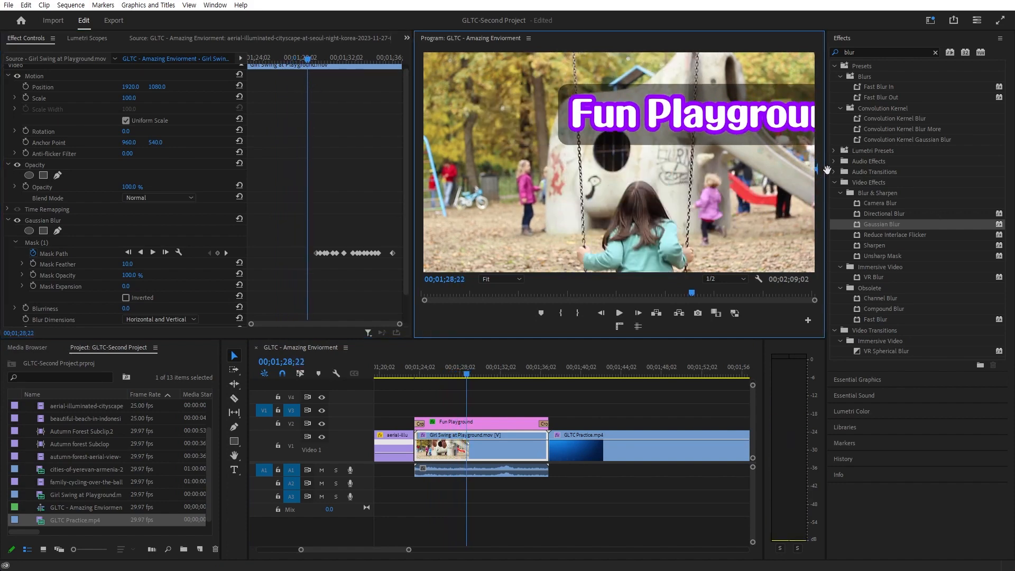
Play the clip from 00;01;28;22 to about 00;01;31;04 to check how the mask follows the boy's head
key(space)
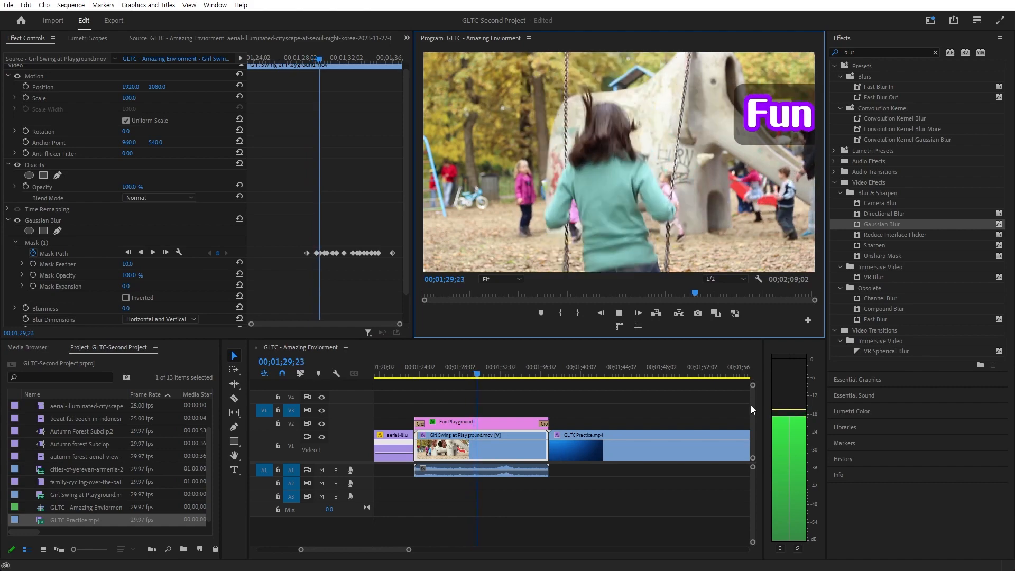
key(space)
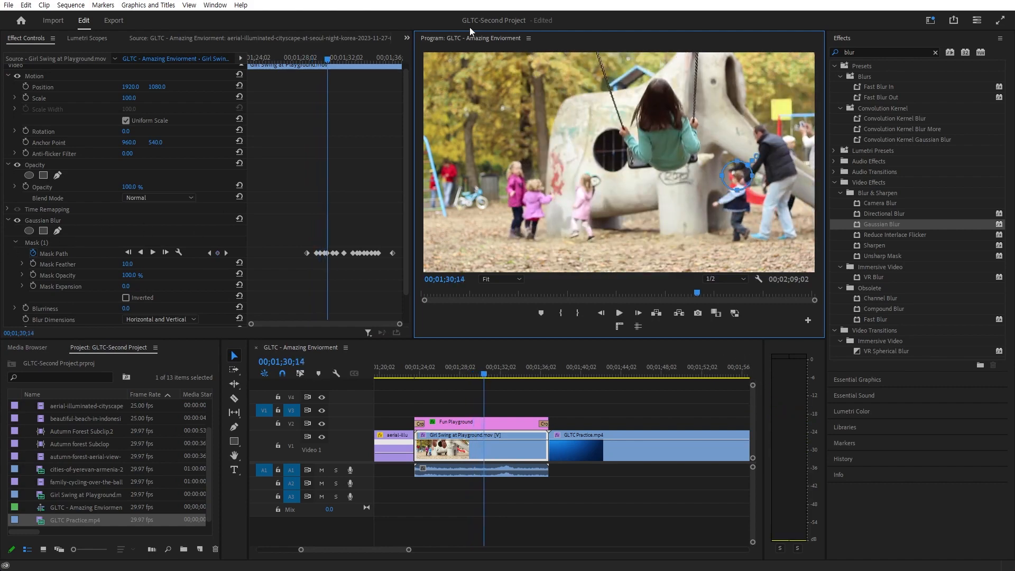
key(space)
key(space)
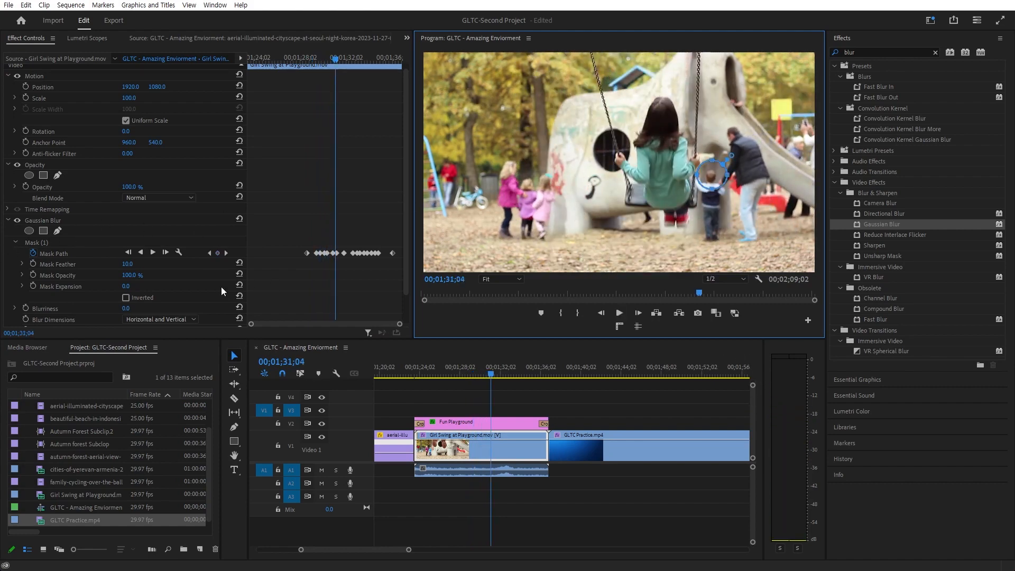
Set the Gaussian Blur blurriness to 113 and play the clip from about 00;01;28;02 to check the blurred face
mouse_move(125, 264)
mouse_down()
mouse_move(115, 264)
mouse_move(125, 264)
mouse_up()
drag(126, 308, 174, 308)
click(299, 58)
key(space)
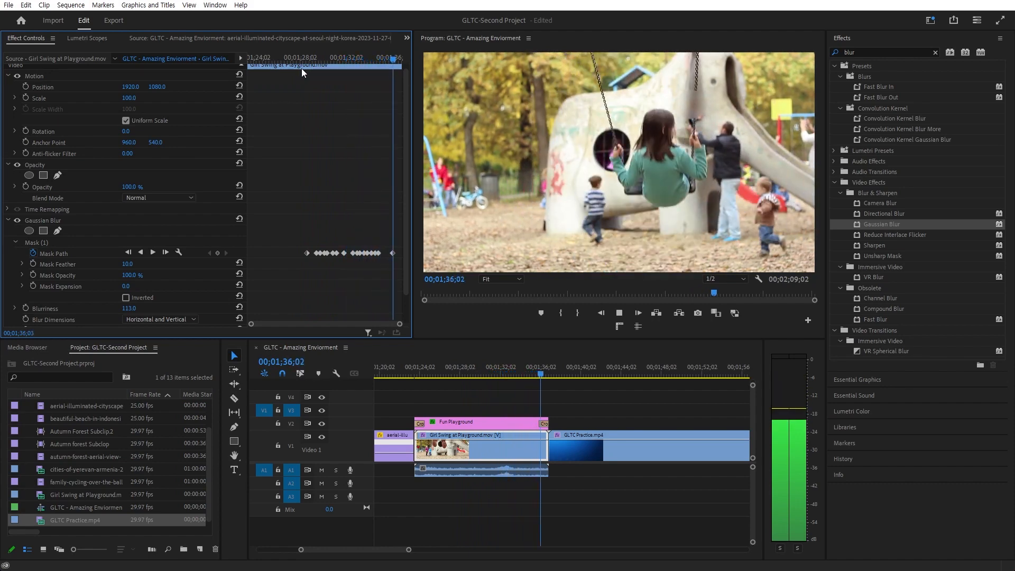
key(space)
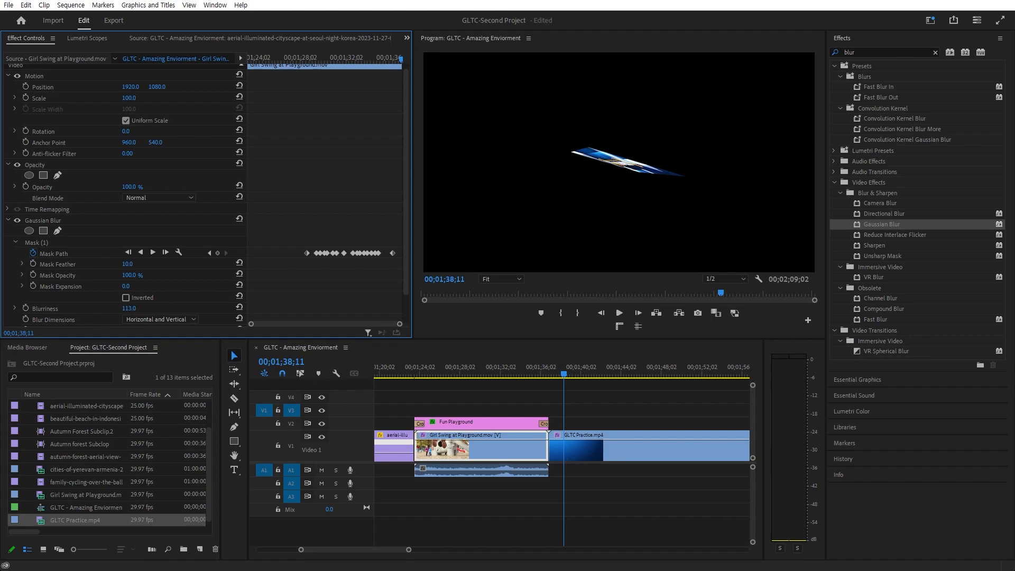
drag(481, 361, 526, 369)
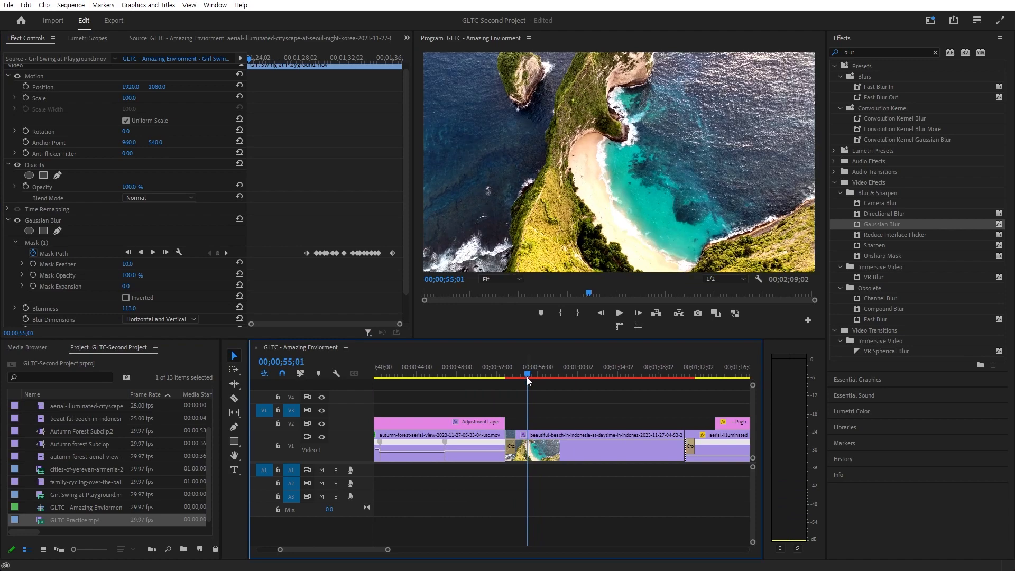
click(637, 411)
key(t)
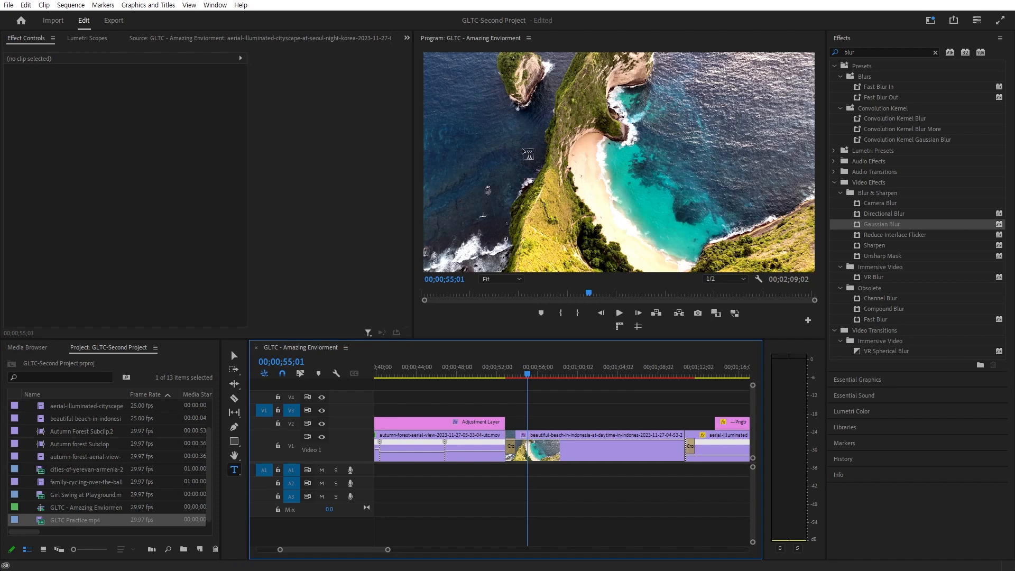
click(479, 143)
key(ctrl+z)
drag(499, 141, 636, 184)
key(ctrl+z)
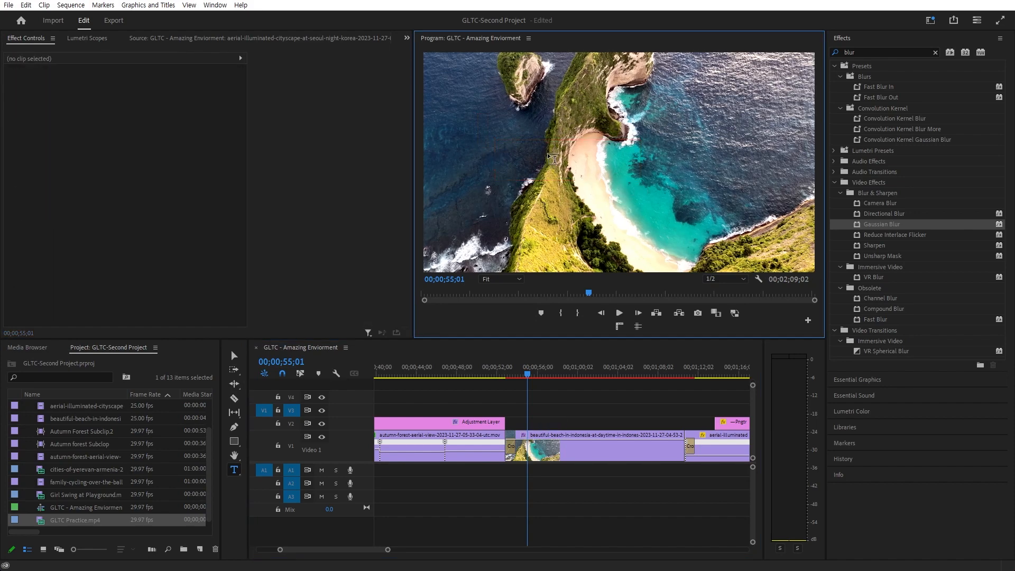
Shift all clips after the beach clip along the timeline to open a gap, and place the playhead at 00;01;10;20
scroll(658, 399, down, 4)
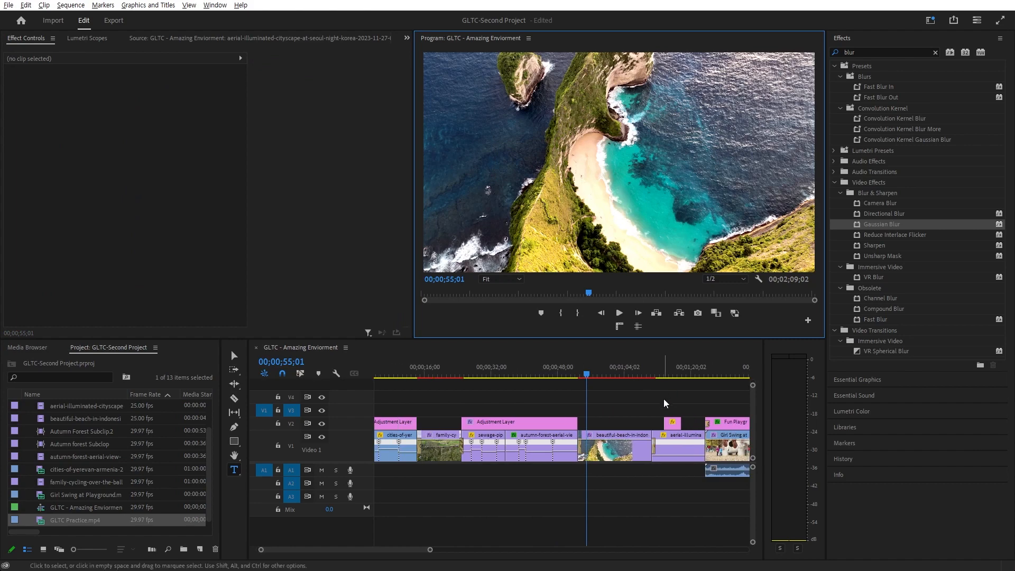
scroll(664, 403, down, 4)
key(a)
drag(526, 443, 589, 438)
key(v)
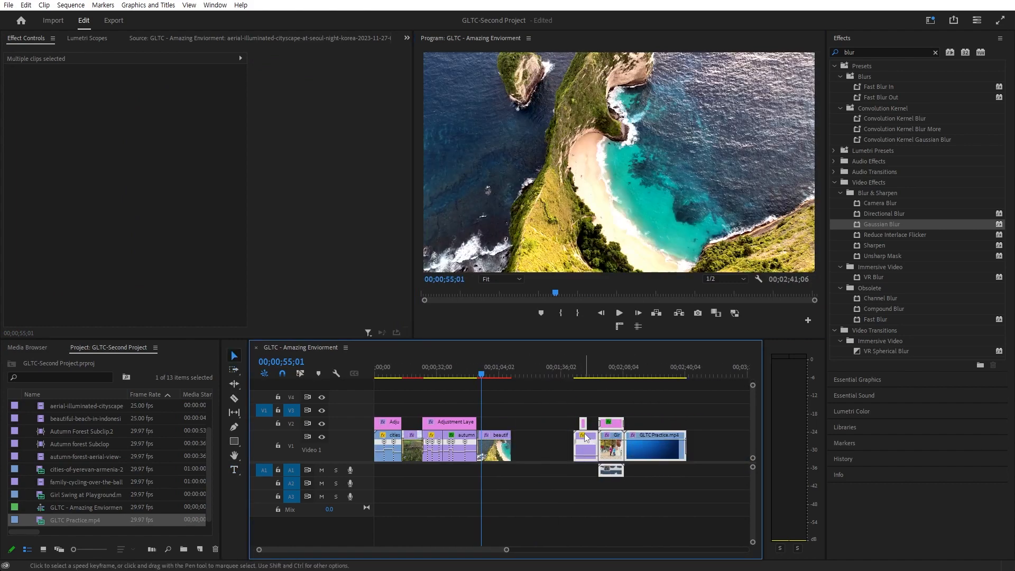
drag(519, 369, 513, 372)
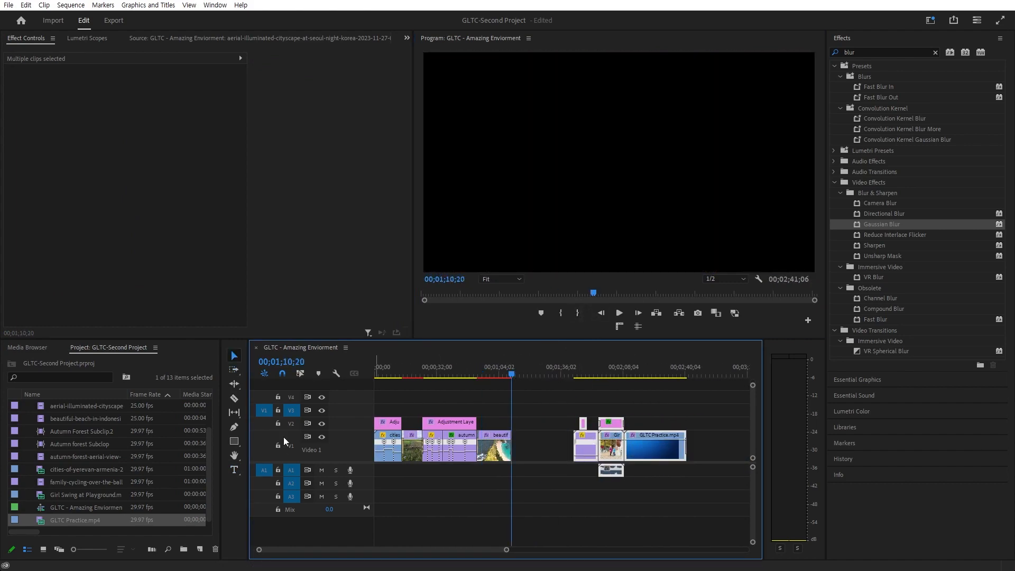
Create a 3840 × 2160 black video at 29.97 fps and place it on V1 directly after the beach clip
click(200, 545)
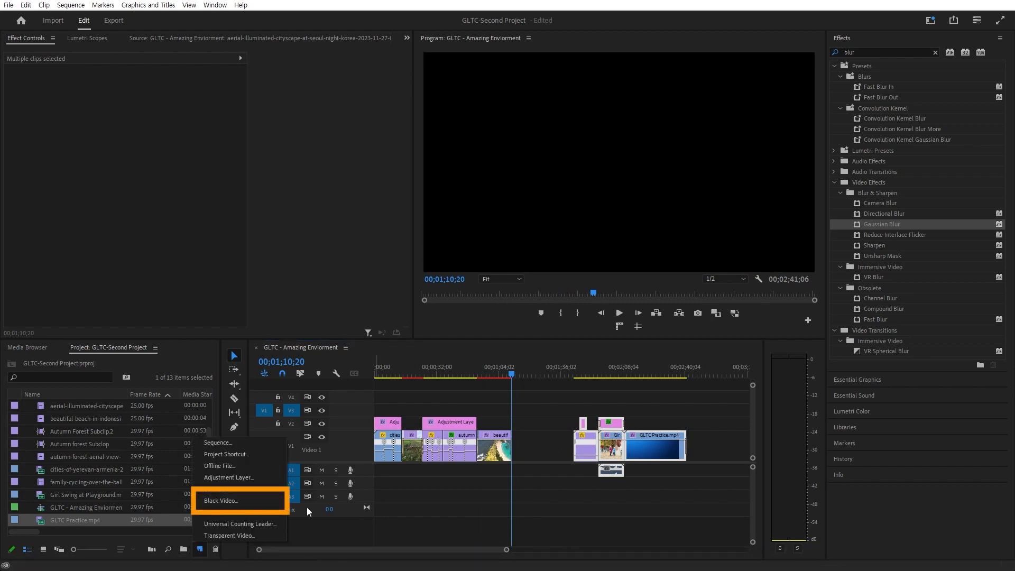
click(272, 501)
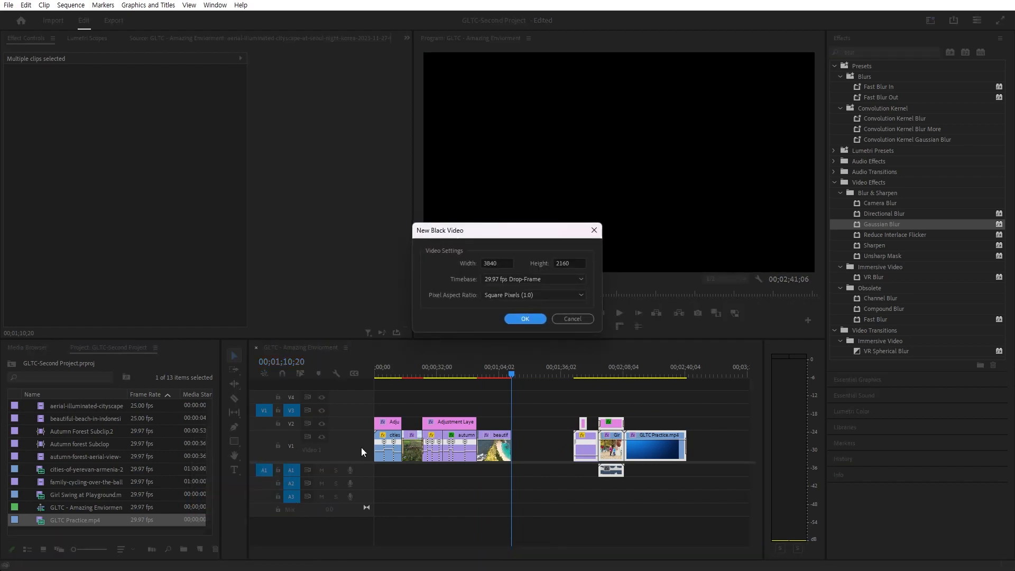
click(518, 317)
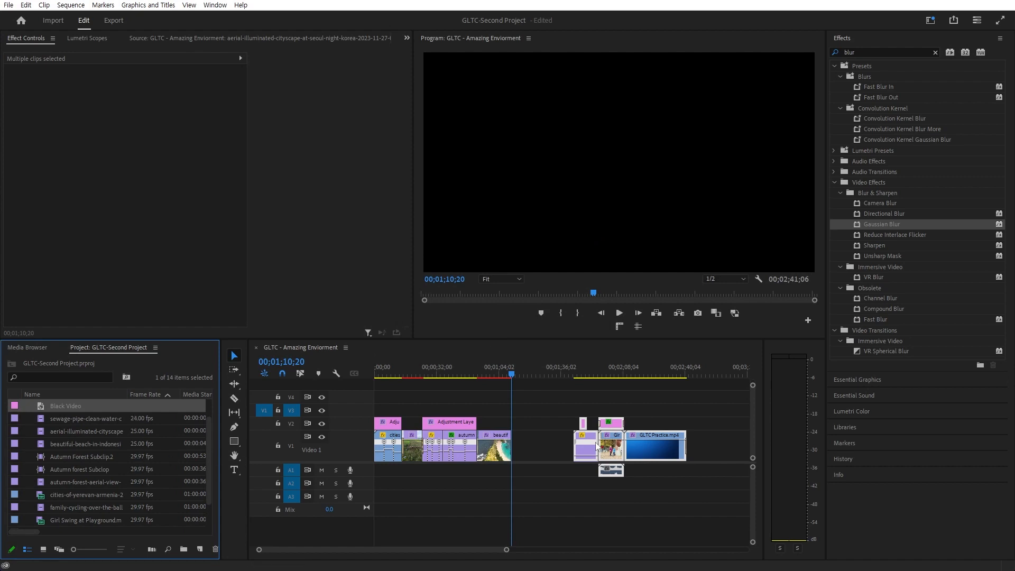
scroll(137, 448, right, 5)
drag(96, 407, 513, 446)
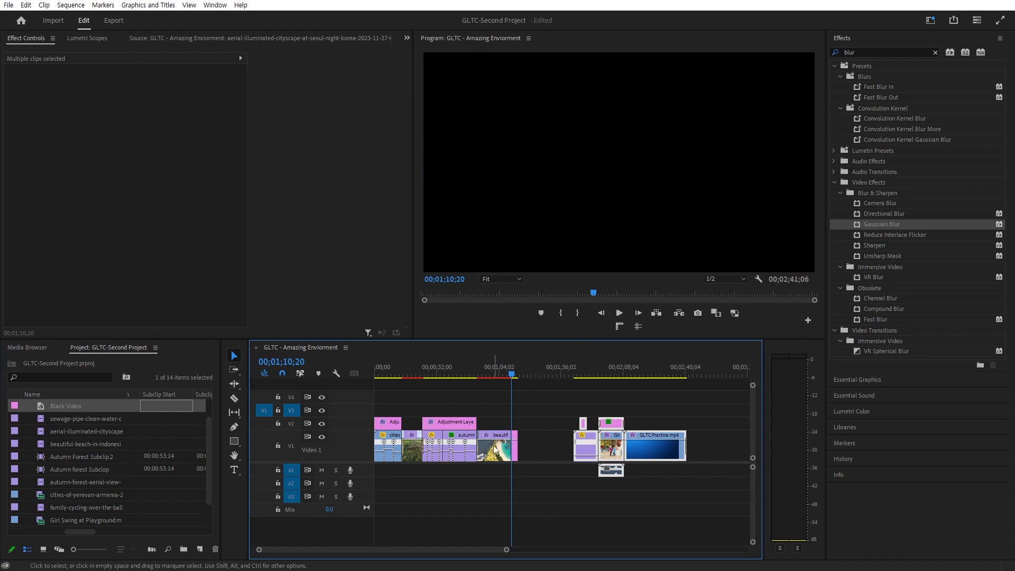
Extend the black video clip until it meets the aerial cityscape clip, and place the playhead at 00;01;11;16
scroll(506, 417, up, 5)
click(557, 364)
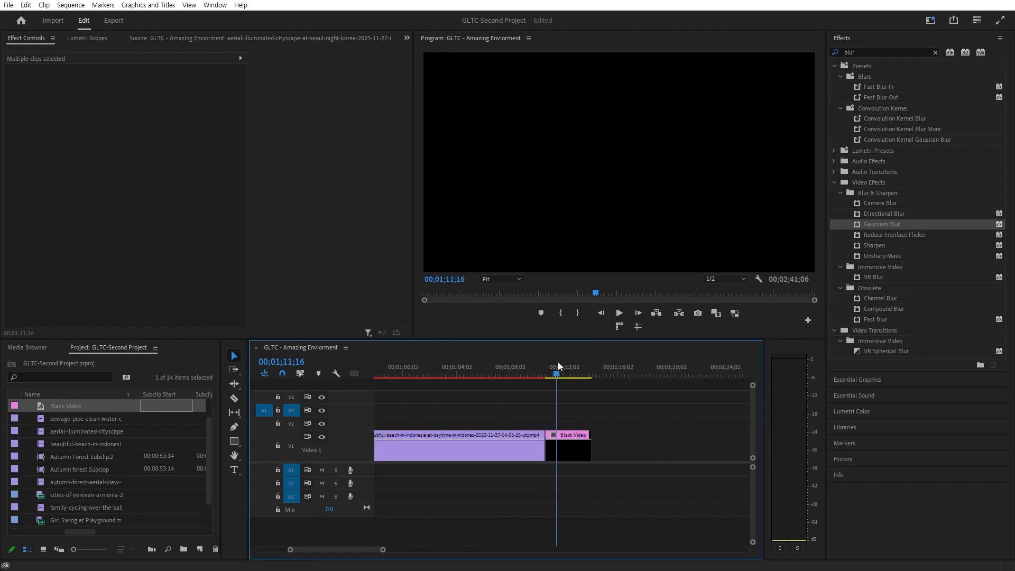
drag(596, 445, 642, 435)
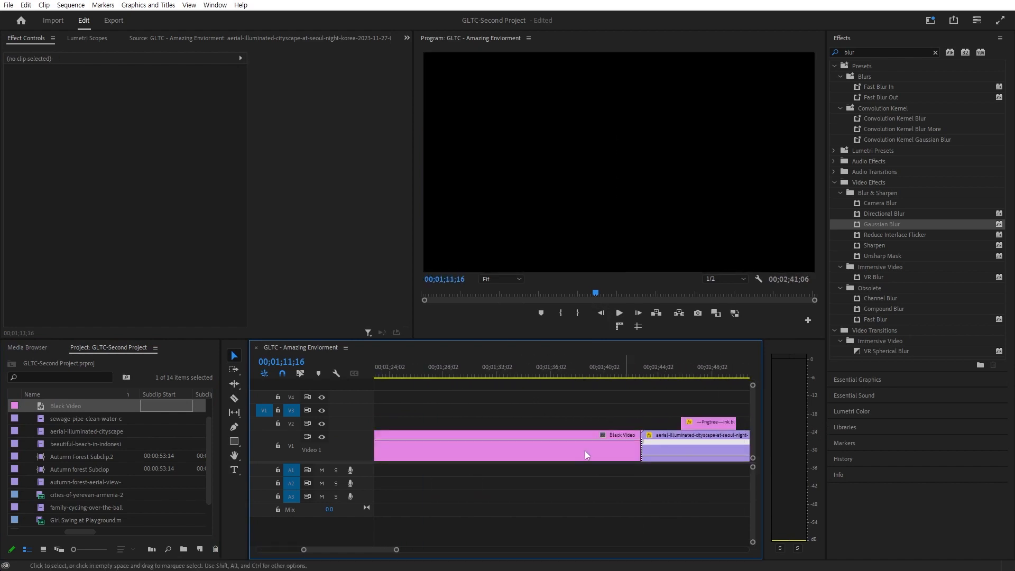
scroll(476, 457, down, 6)
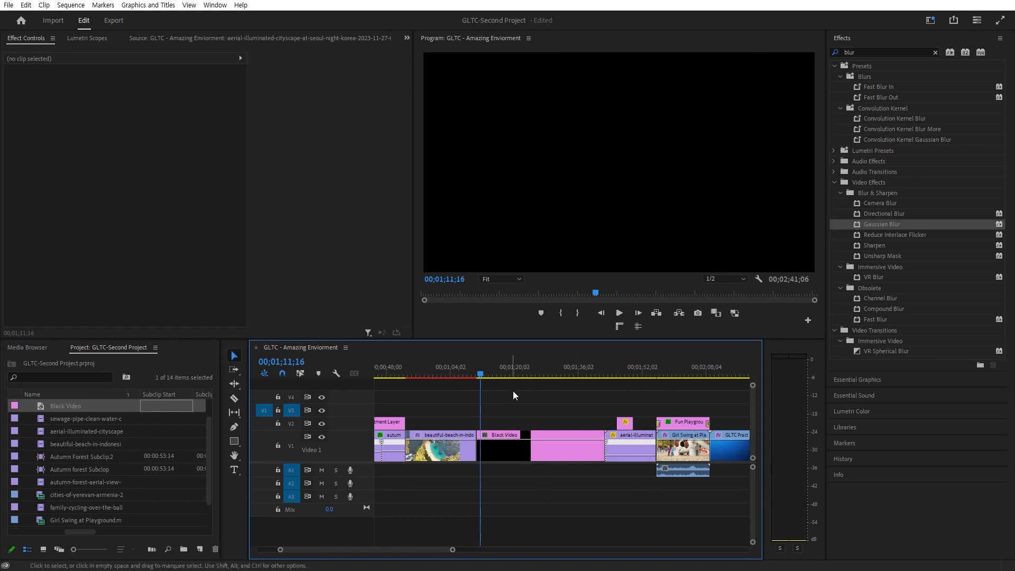
Add the title text "GLTC Lovely" over the black video at 00;01;11;16
key(t)
click(505, 159)
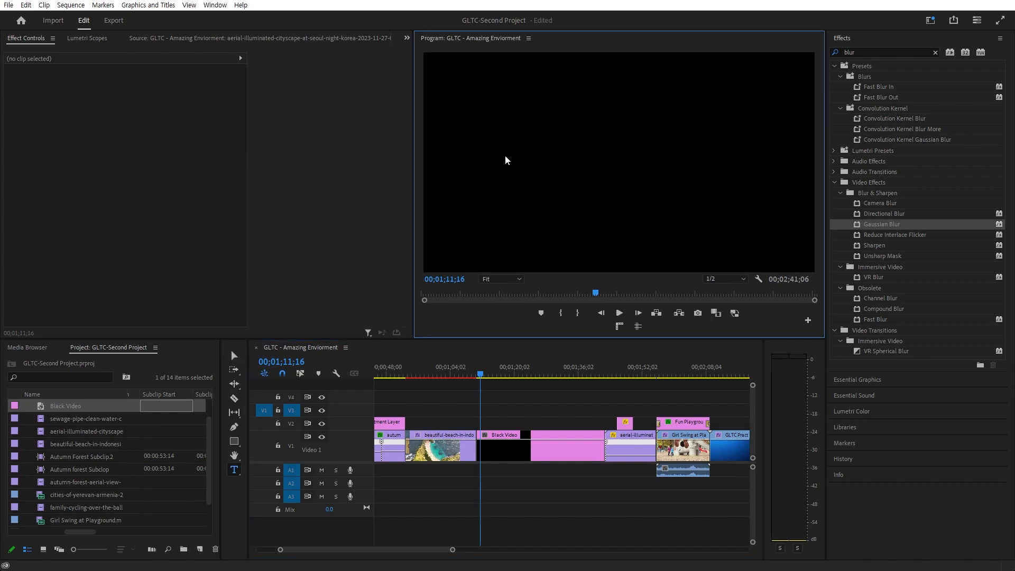
text(GL)
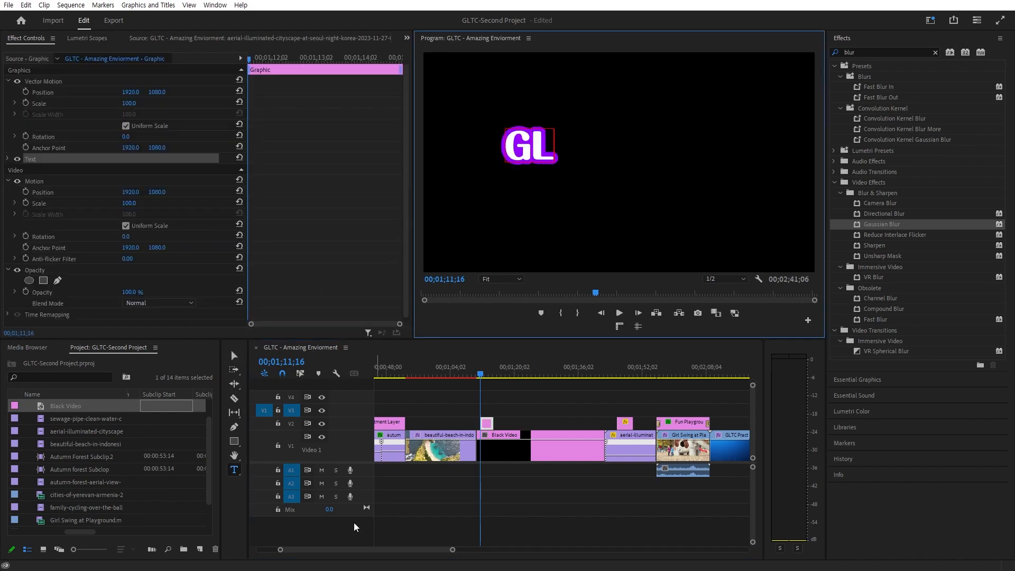
text(TC Lob)
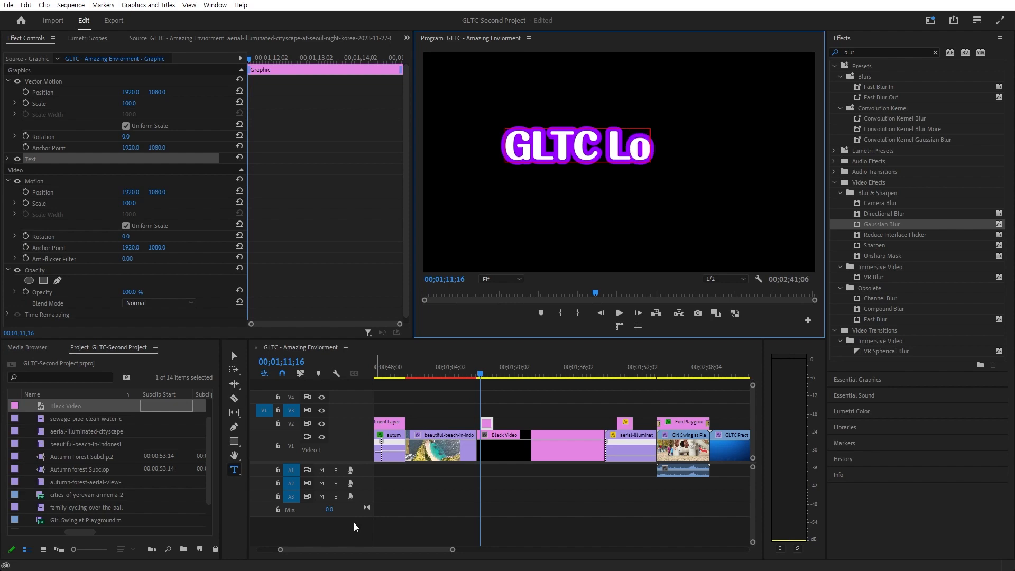
key(BackSpace)
text(vely)
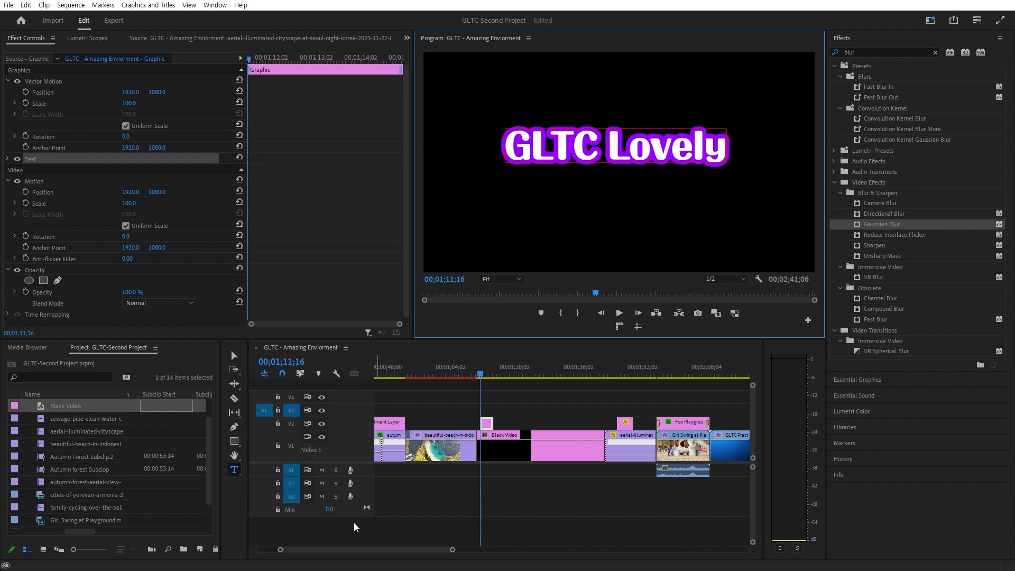
Select the whole "GLTC Lovely" text and turn off its stroke, leaving the fill white
key(ctrl+a)
click(915, 385)
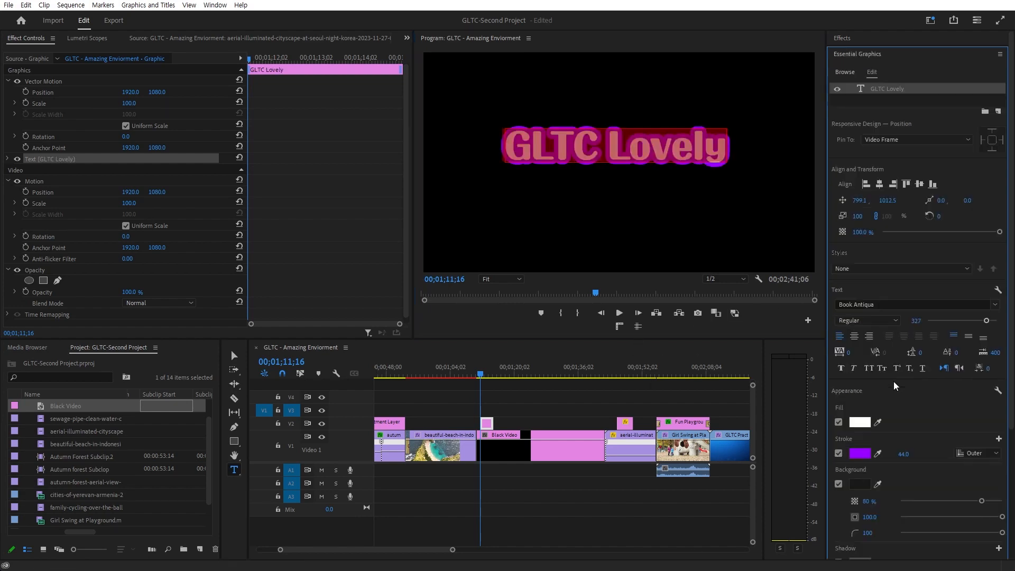
click(838, 454)
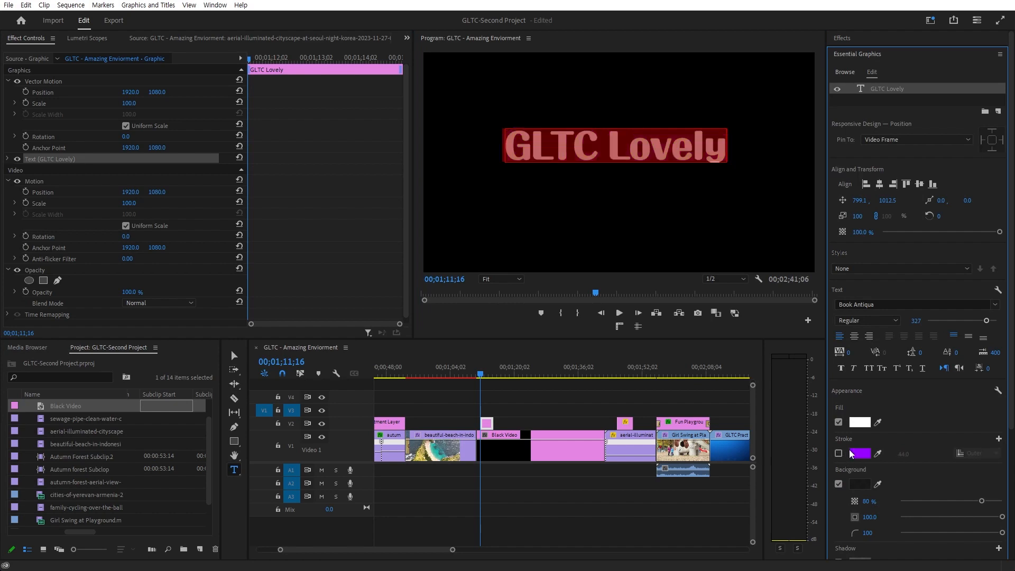
click(859, 422)
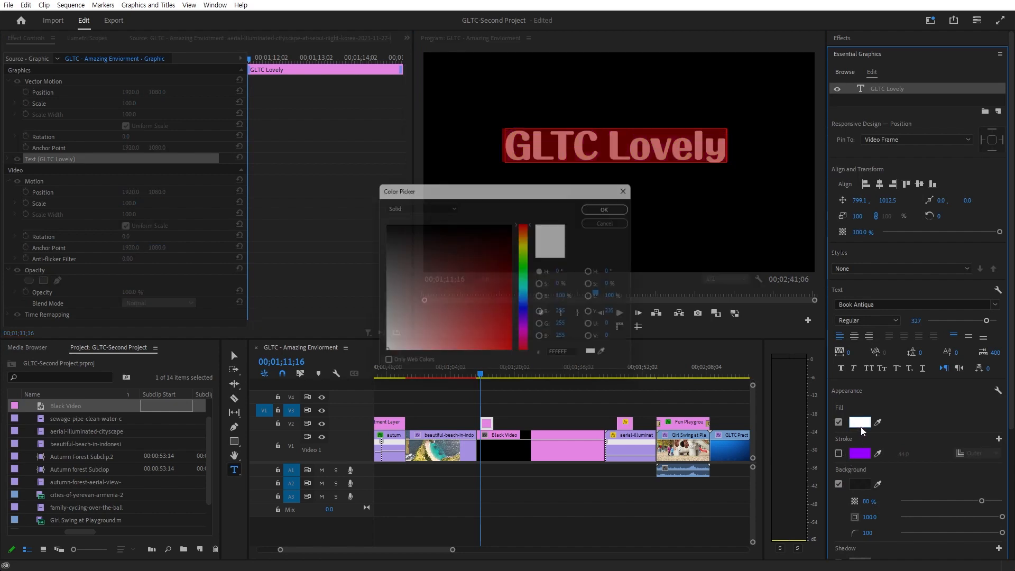
click(608, 224)
Try other fonts on the "GLTC Lovely" title, including Bookshelf Symbol 7
click(931, 299)
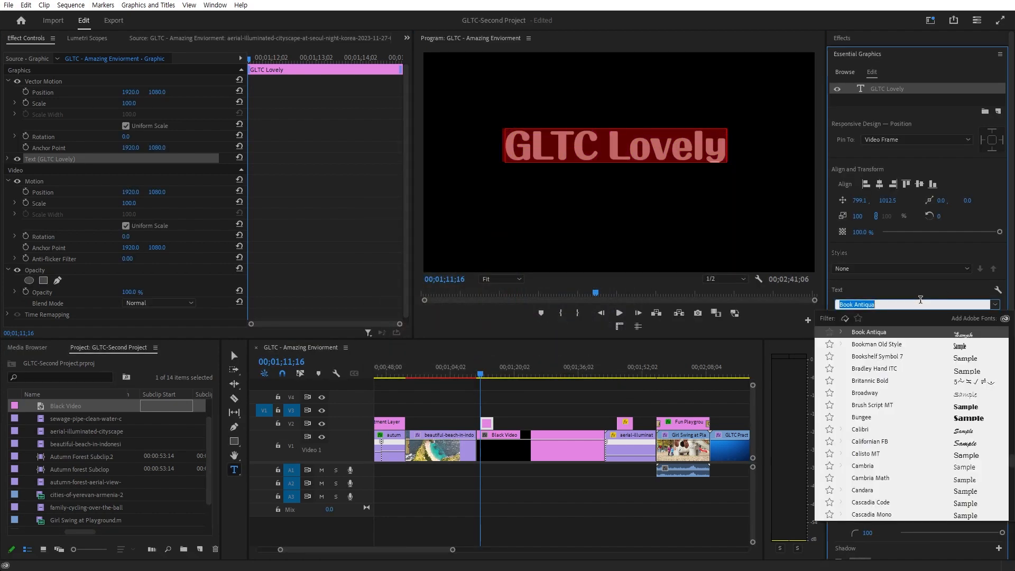
scroll(919, 359, down, 2)
click(912, 334)
click(911, 311)
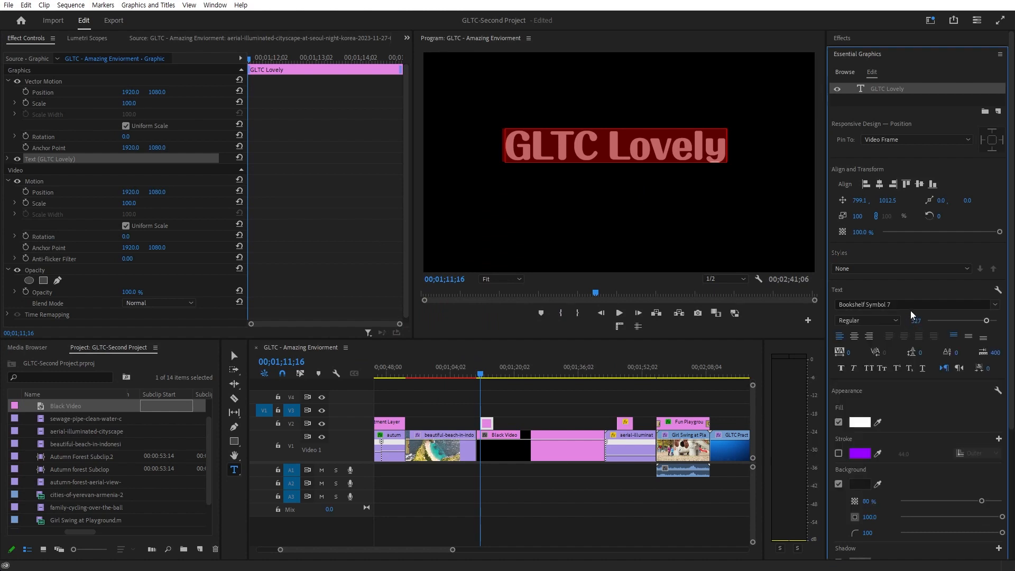
click(917, 304)
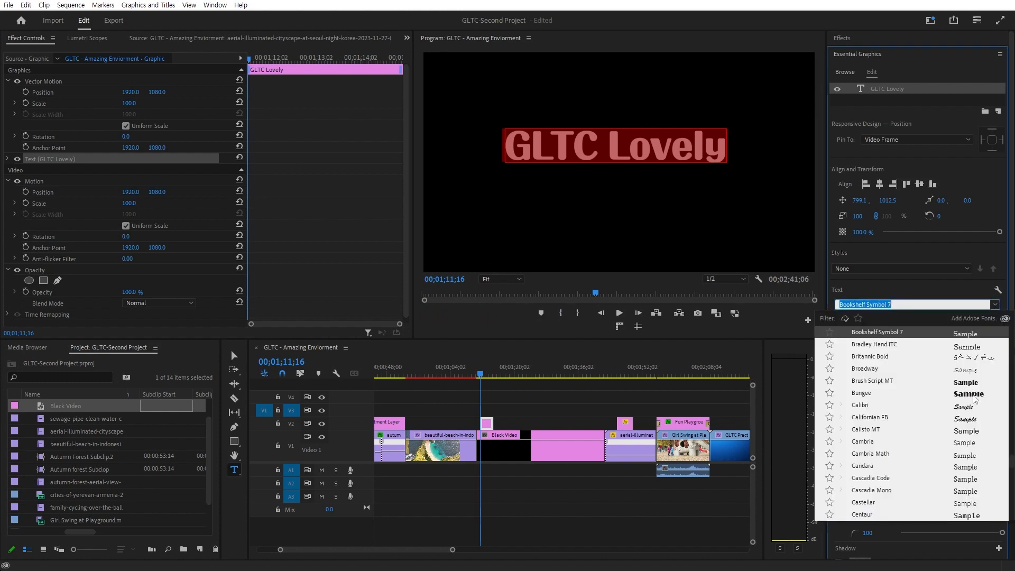
scroll(974, 400, down, 2)
key(Return)
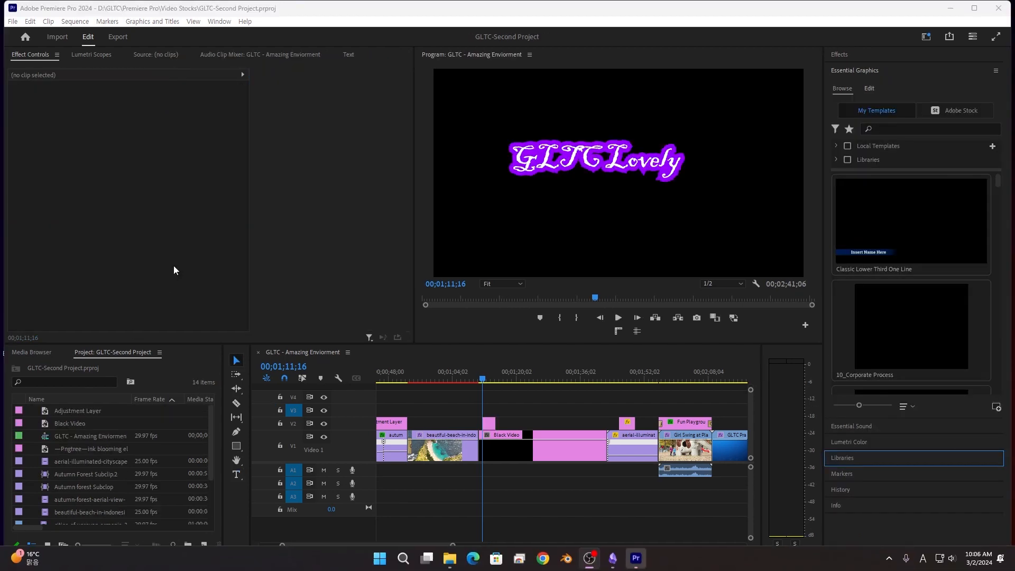
Select the "GLTC Lovely" title clip on V2 and its text layer to show the text properties
click(173, 264)
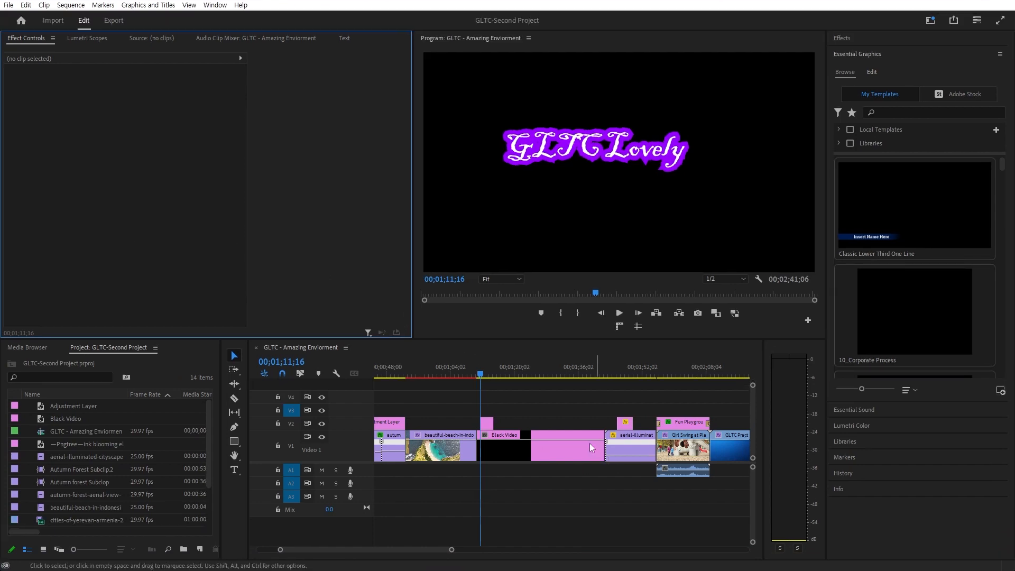
click(487, 423)
key(=)
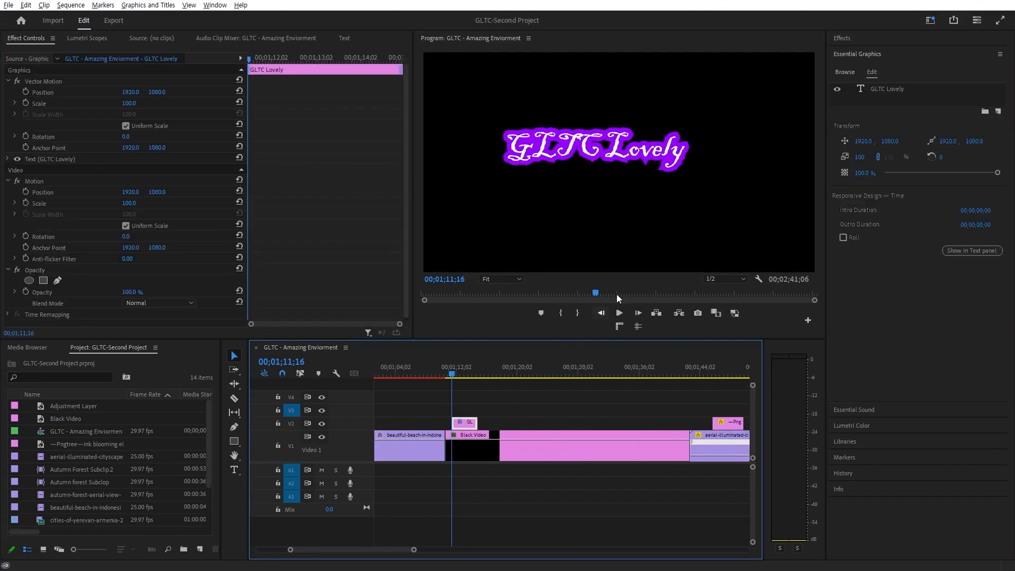
click(871, 88)
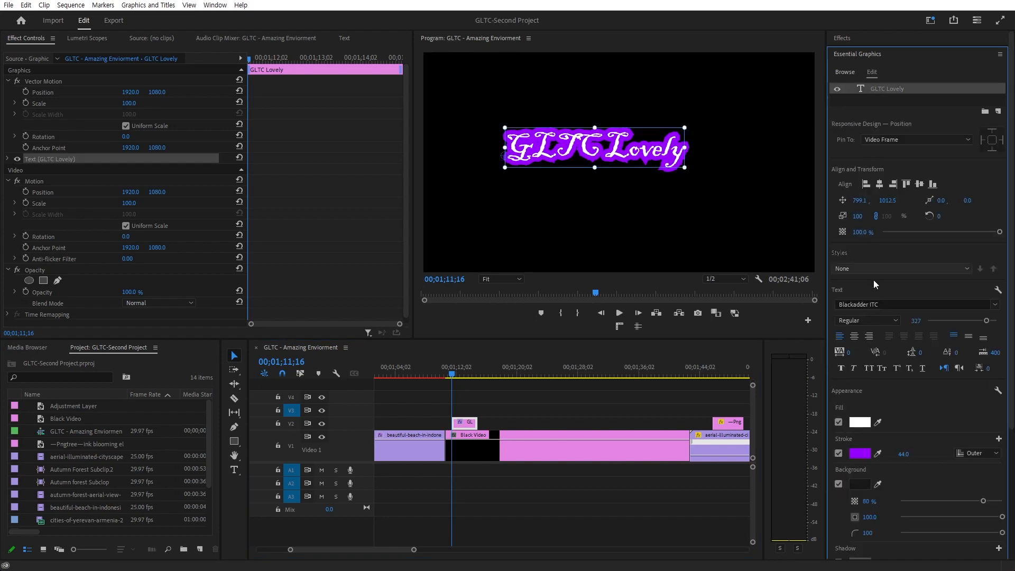
scroll(893, 316, down, 2)
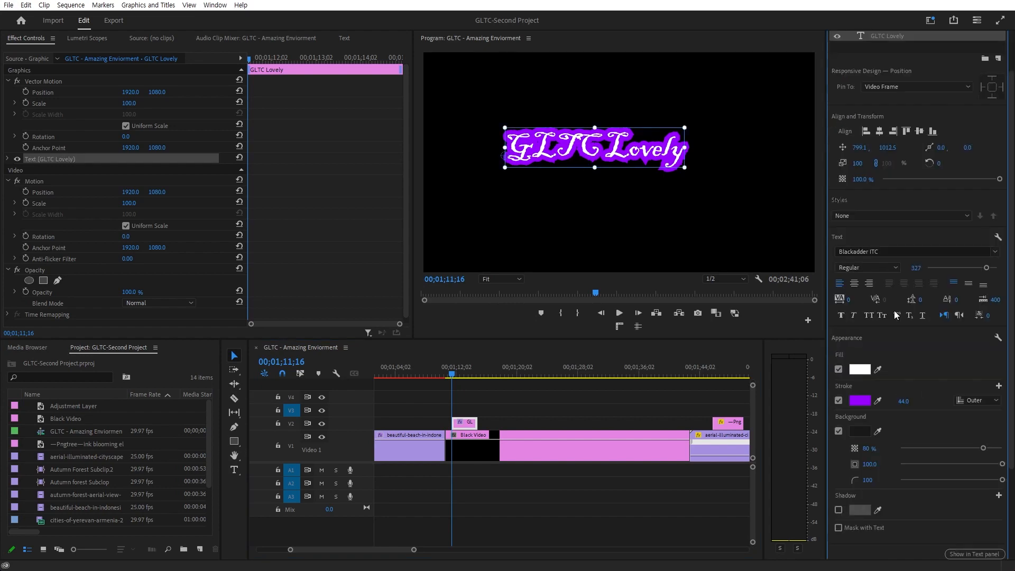
scroll(899, 250, up, 2)
Try the Broadway and Cooper Black fonts on the "GLTC Lovely" title
click(896, 252)
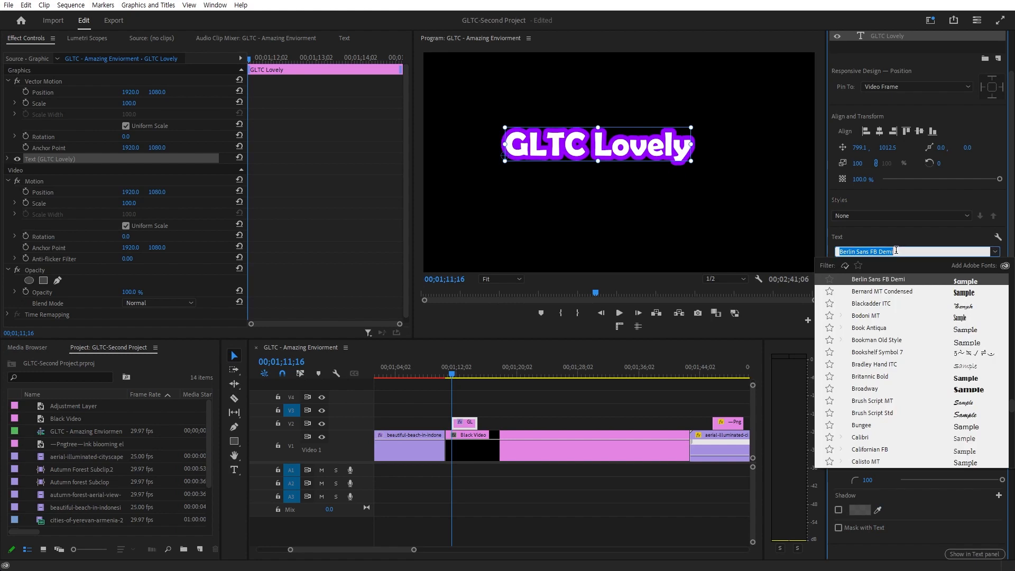
scroll(940, 317, down, 3)
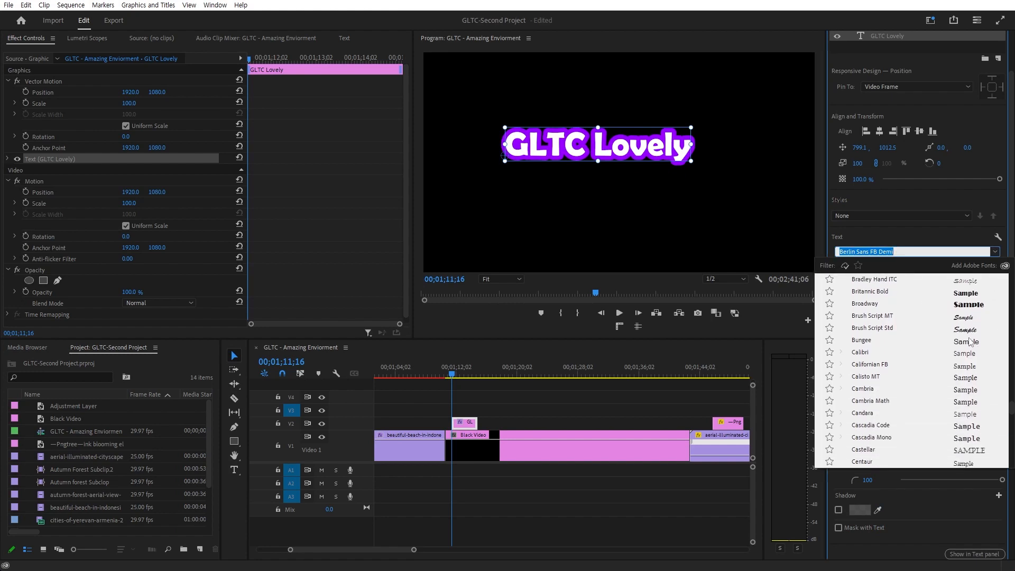
click(973, 303)
scroll(915, 312, down, 2)
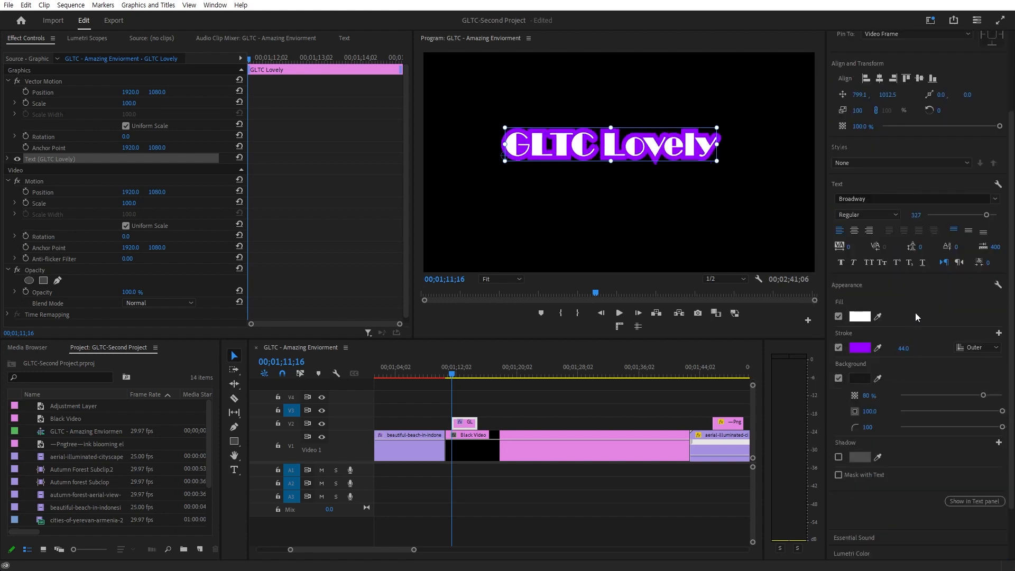
click(905, 203)
scroll(904, 318, down, 3)
scroll(916, 324, down, 2)
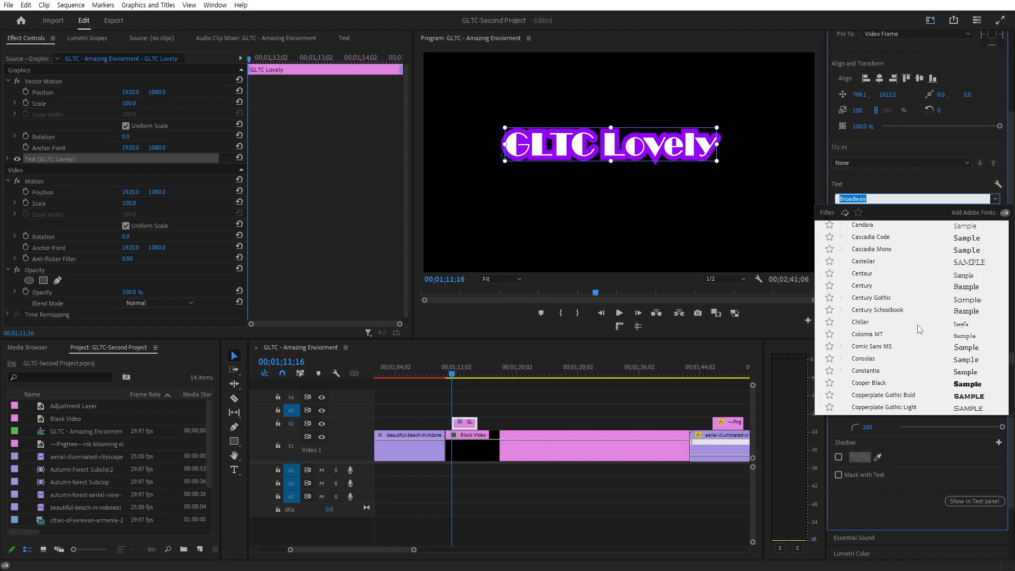
click(979, 385)
Try the Franklin Gothic Heavy and Gill Sans Ultra Bold fonts on the "GLTC Lovely" title
click(897, 199)
scroll(932, 344, down, 3)
scroll(948, 391, down, 1)
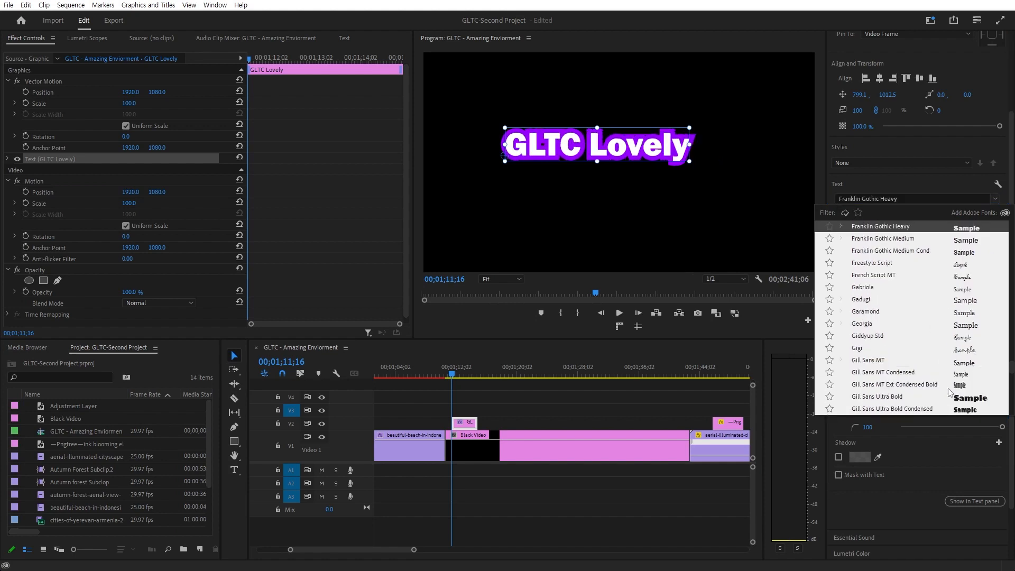
click(939, 362)
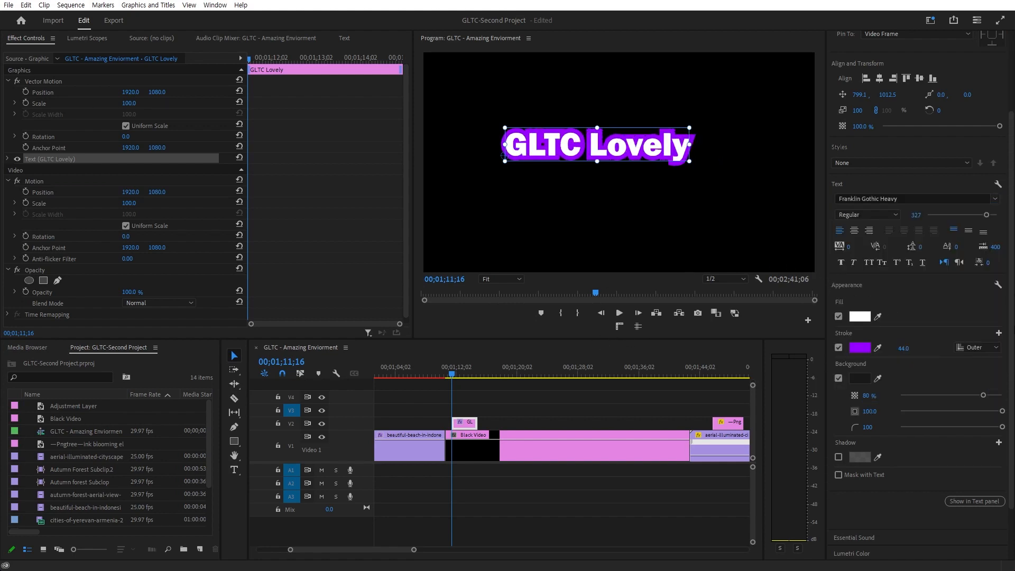
click(995, 199)
scroll(936, 370, down, 3)
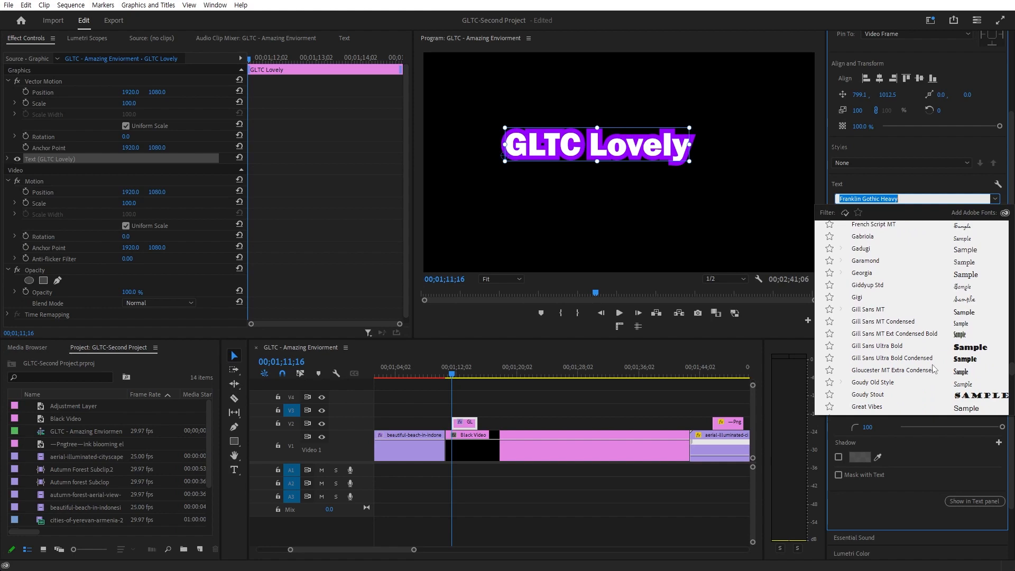
click(962, 347)
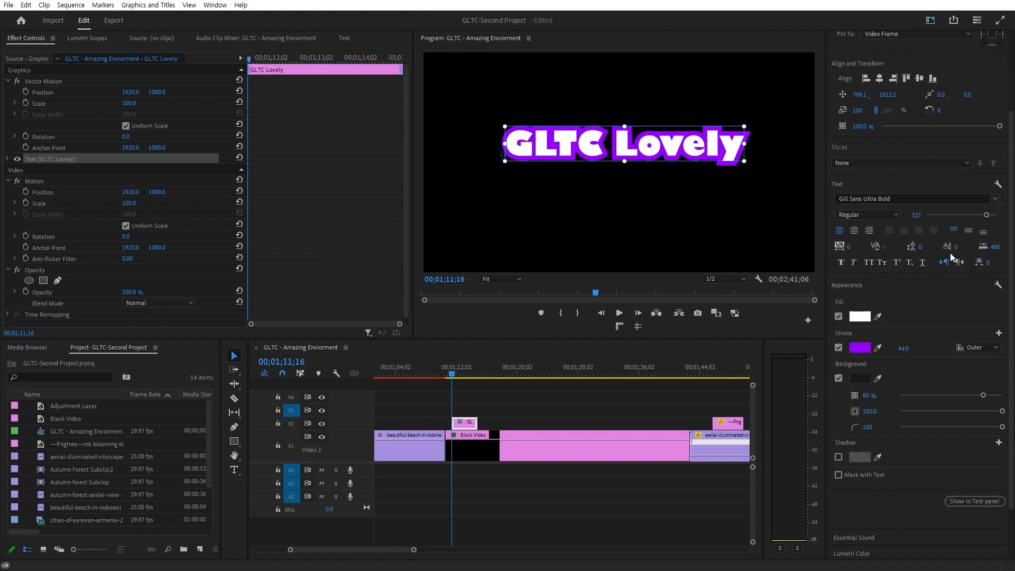
Try the Jokerman and Marlett fonts on the "GLTC Lovely" title
click(994, 199)
scroll(968, 319, down, 3)
scroll(968, 319, down, 2)
click(959, 327)
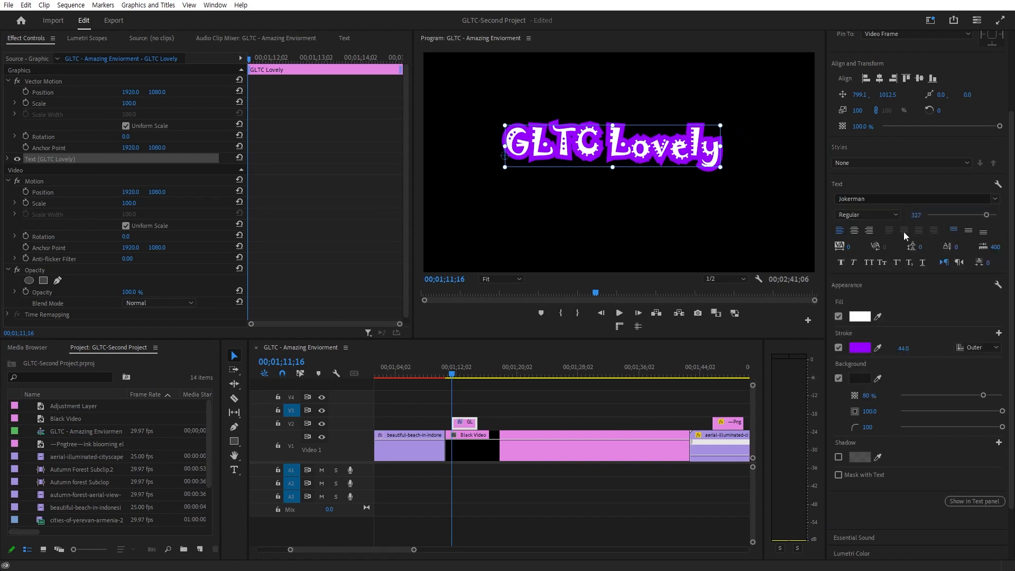
click(912, 199)
scroll(923, 343, down, 3)
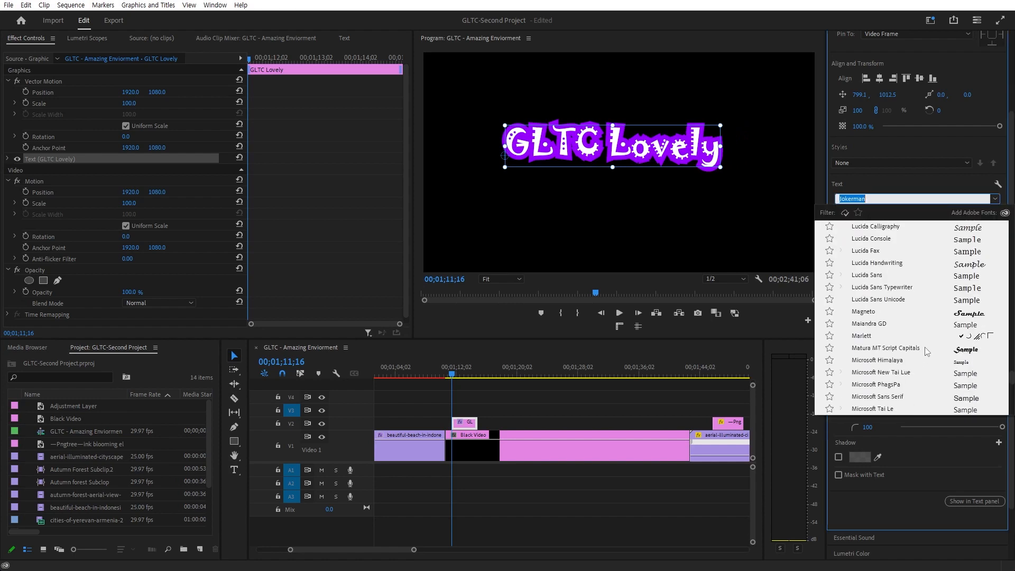
click(957, 334)
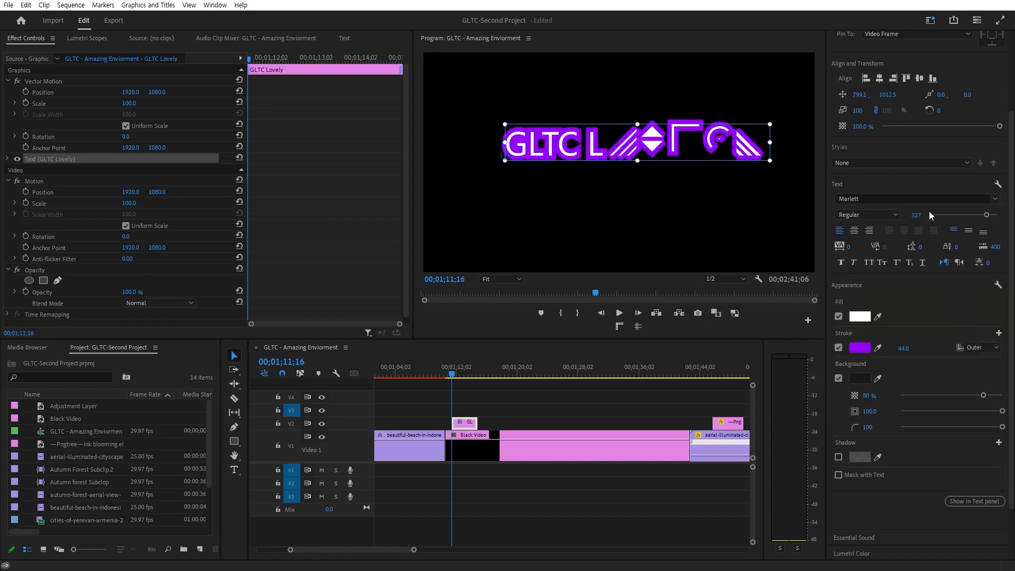
Set the "GLTC Lovely" title's font to Ravie
click(916, 198)
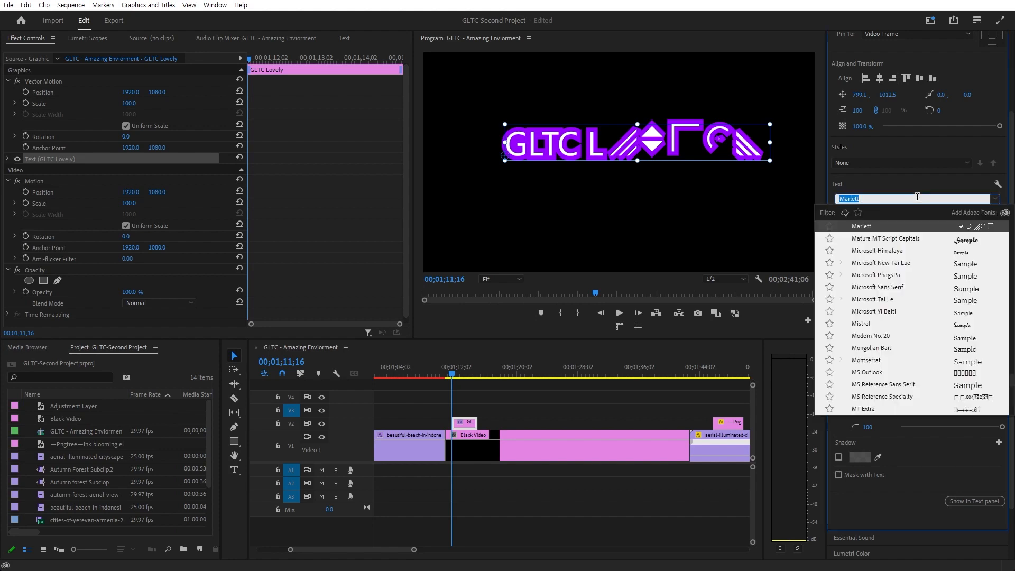
scroll(856, 320, down, 2)
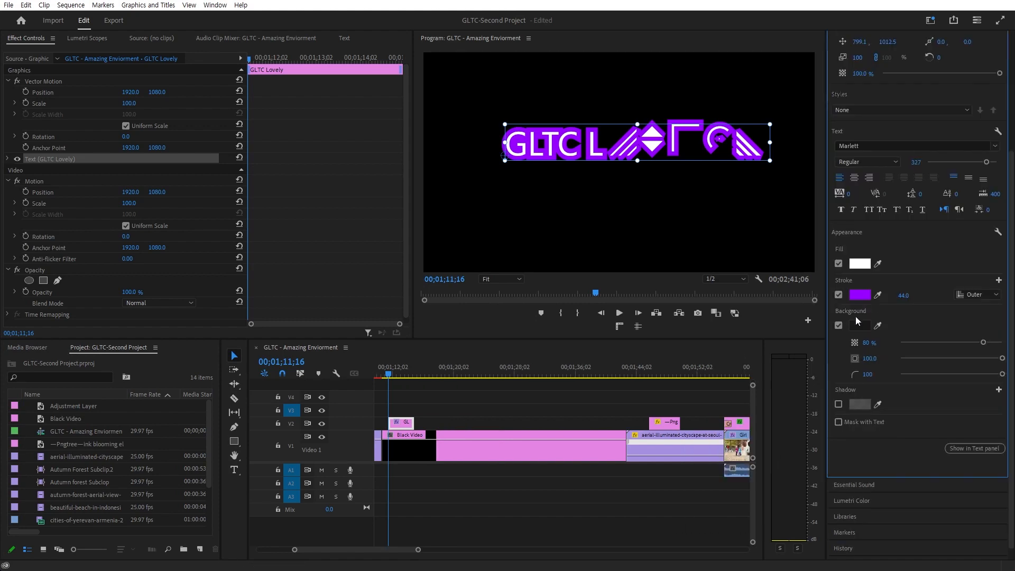
click(890, 140)
scroll(855, 296, down, 5)
scroll(854, 296, down, 4)
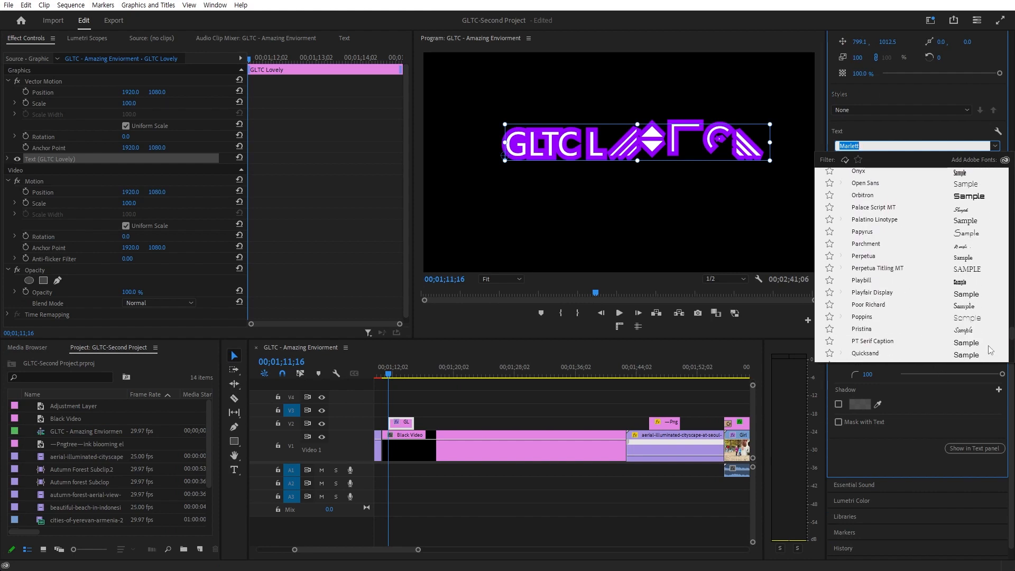
scroll(1011, 344, down, 5)
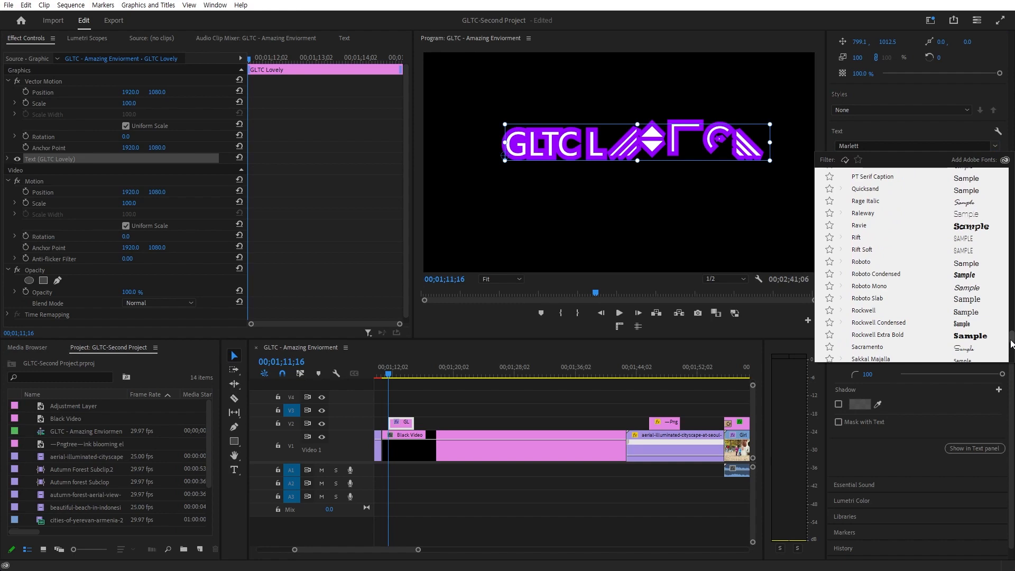
click(956, 225)
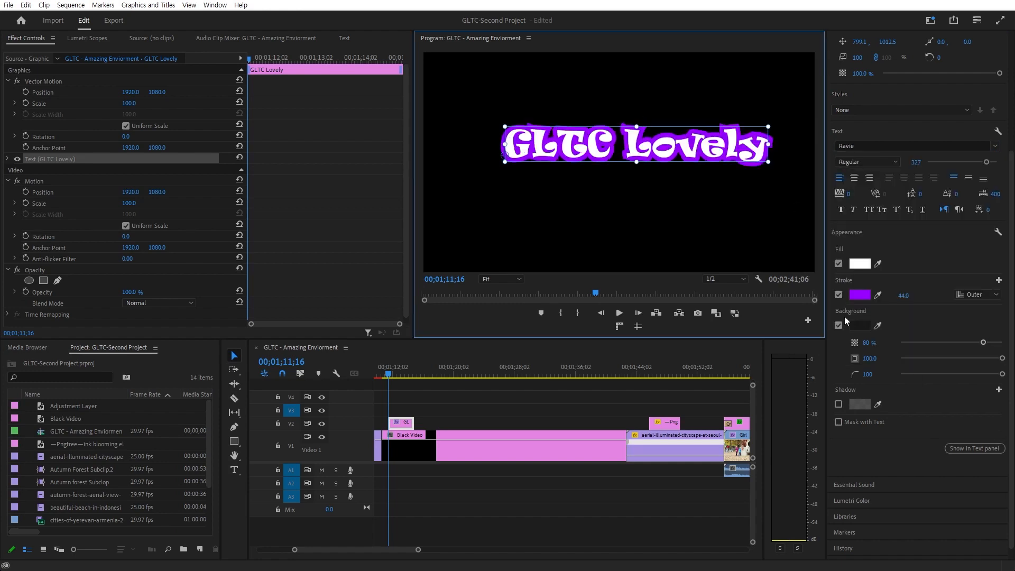
Change the title's stroke colour to bright magenta
click(860, 294)
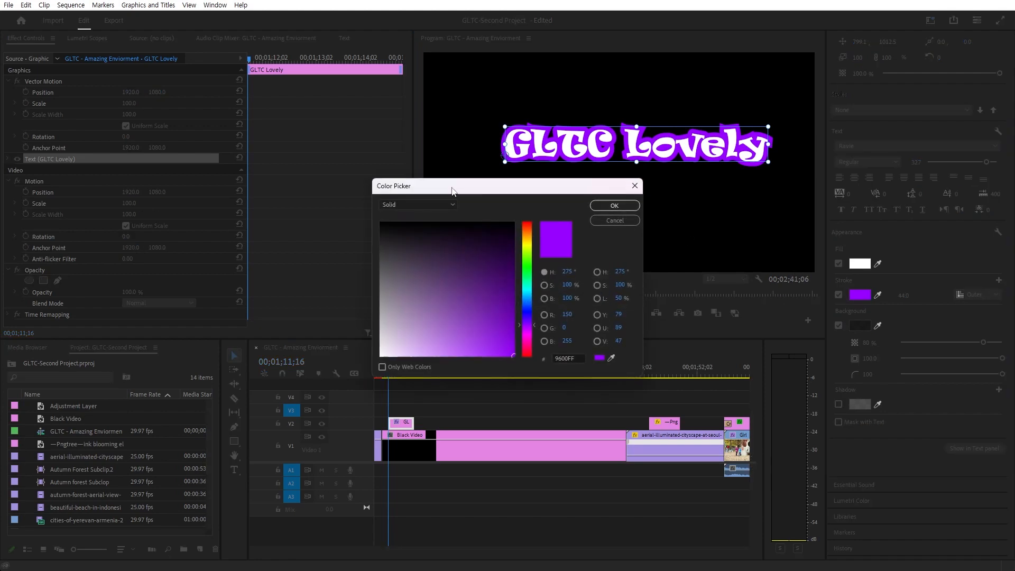
click(526, 336)
mouse_move(503, 309)
mouse_down()
mouse_move(404, 423)
mouse_move(453, 440)
mouse_up()
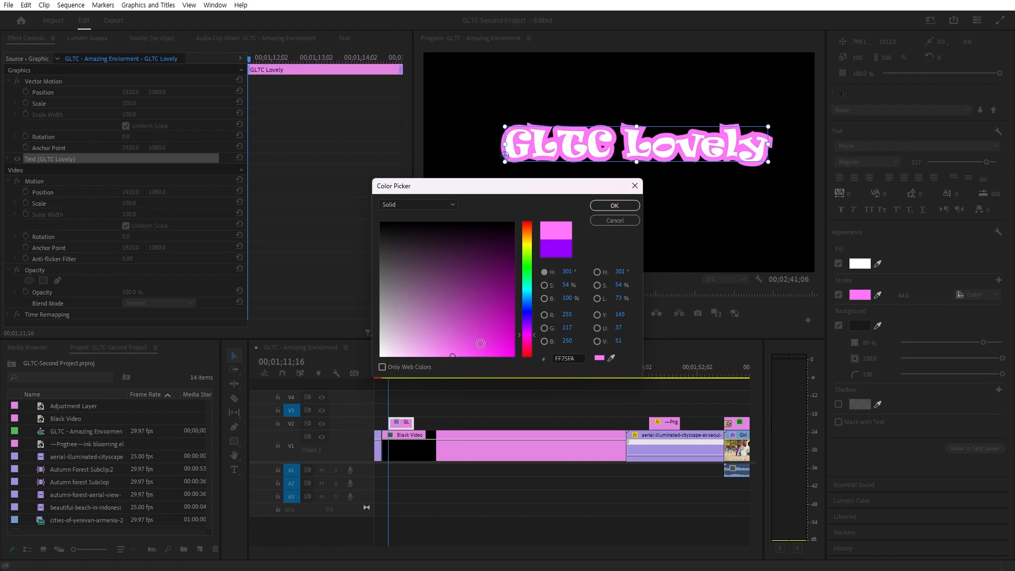
drag(465, 364, 655, 452)
click(610, 205)
click(130, 107)
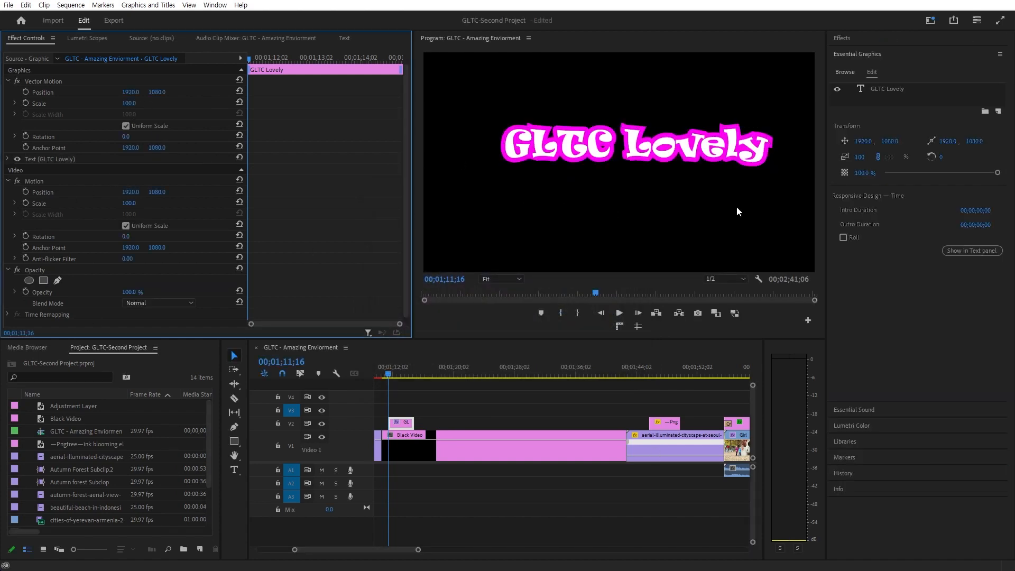
Enlarge the title text to font size 400 and reposition it in the middle of the frame
double_click(664, 139)
drag(986, 321, 1010, 325)
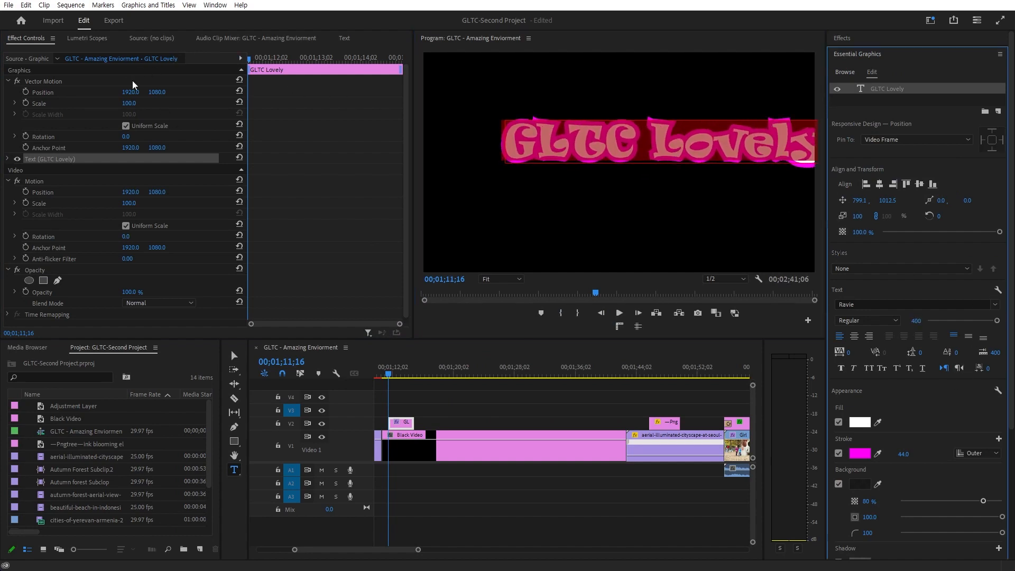
click(234, 355)
click(630, 162)
drag(573, 190, 587, 189)
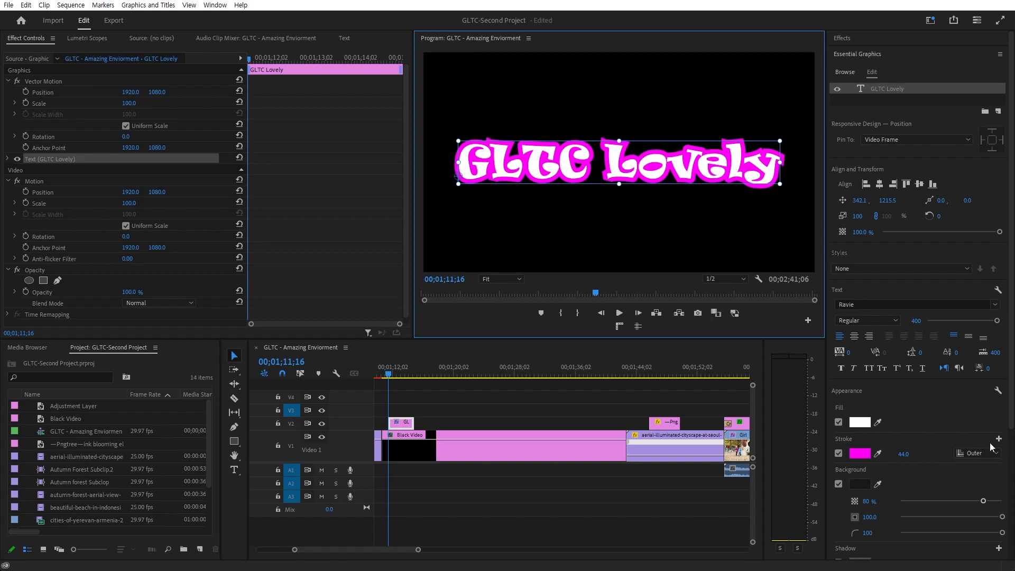
Turn off the title's background and add a second outer stroke
click(839, 483)
click(839, 484)
click(998, 438)
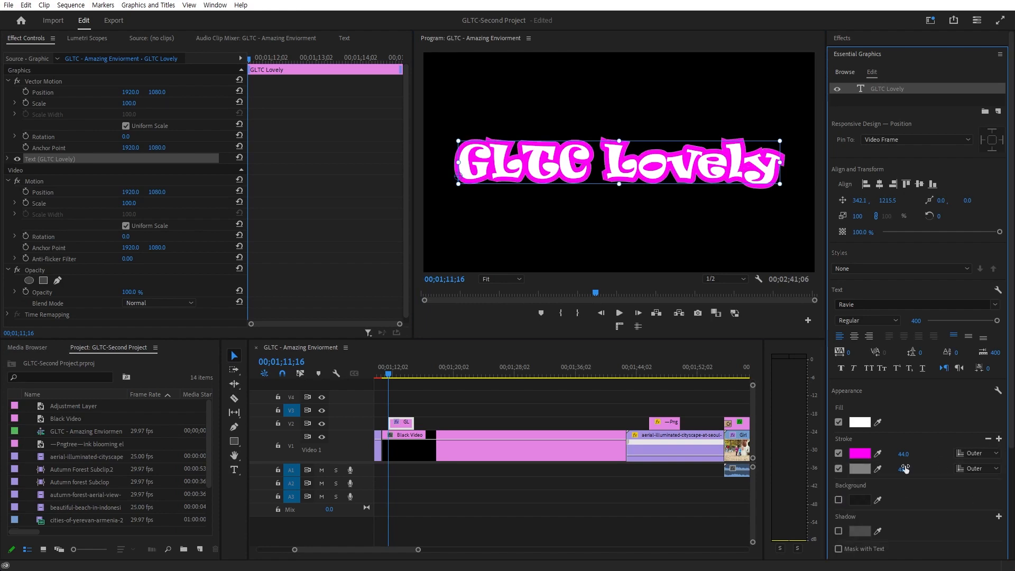
Colour the title's second stroke purple A200FF and set its width to 106
click(858, 468)
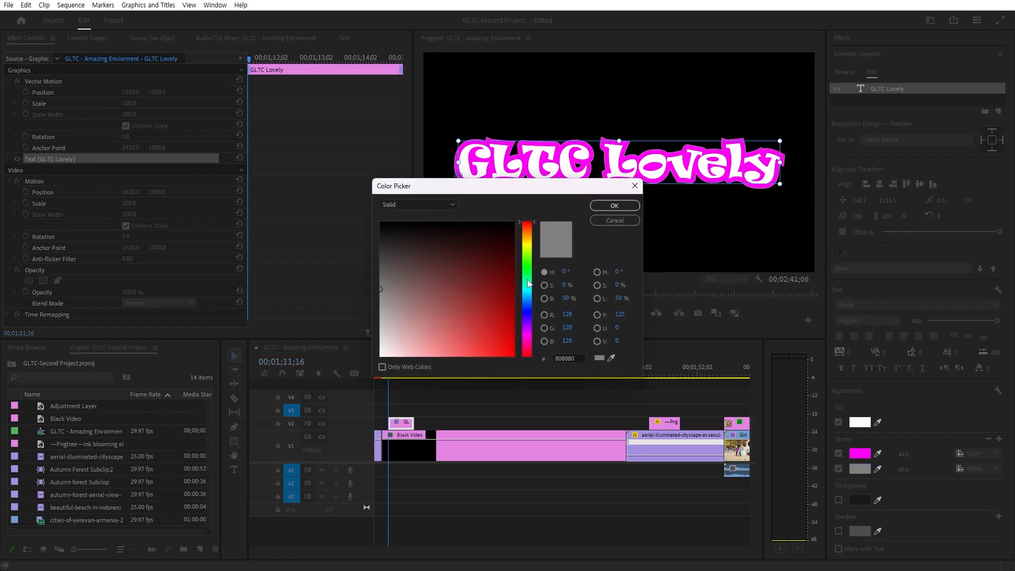
drag(530, 285, 529, 333)
click(509, 319)
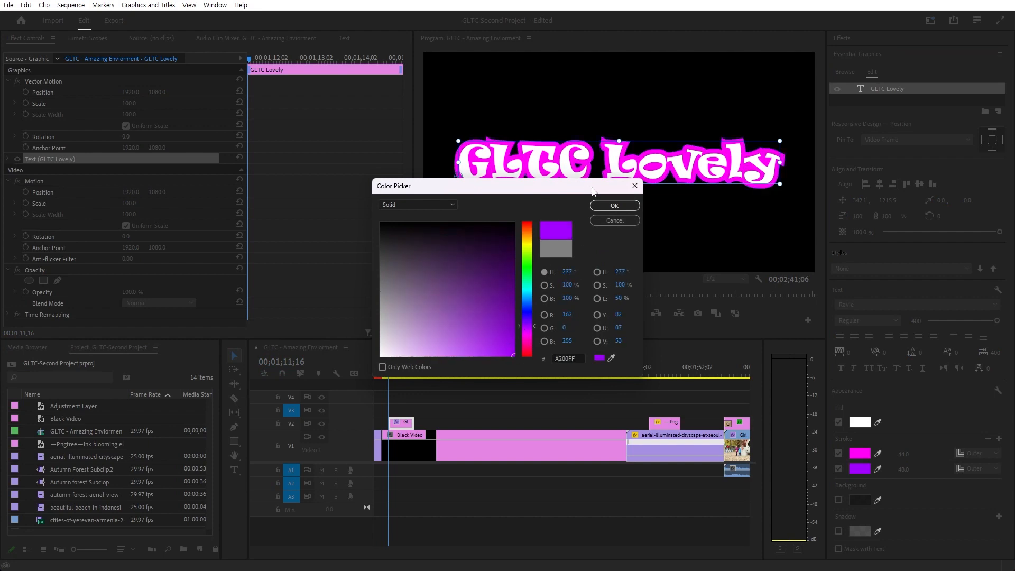
click(614, 205)
mouse_move(904, 469)
mouse_down()
mouse_move(943, 470)
mouse_move(935, 469)
mouse_up()
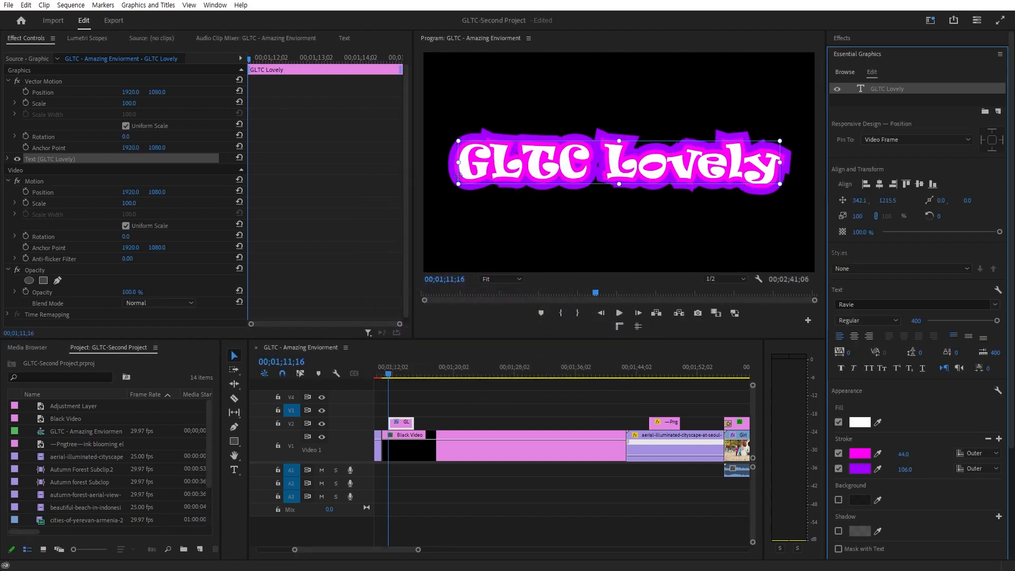
Recolour the title's second stroke light pink FF7BCC
click(858, 468)
mouse_move(525, 354)
mouse_down()
mouse_move(530, 347)
mouse_move(528, 369)
mouse_up()
mouse_move(470, 328)
mouse_down()
mouse_move(461, 368)
mouse_move(449, 371)
mouse_up()
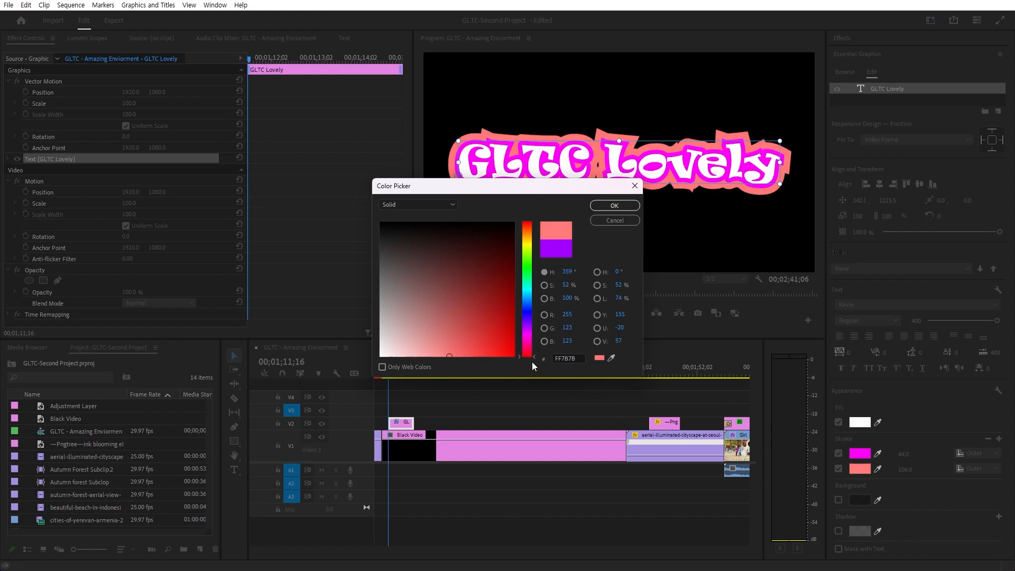
drag(531, 347, 536, 345)
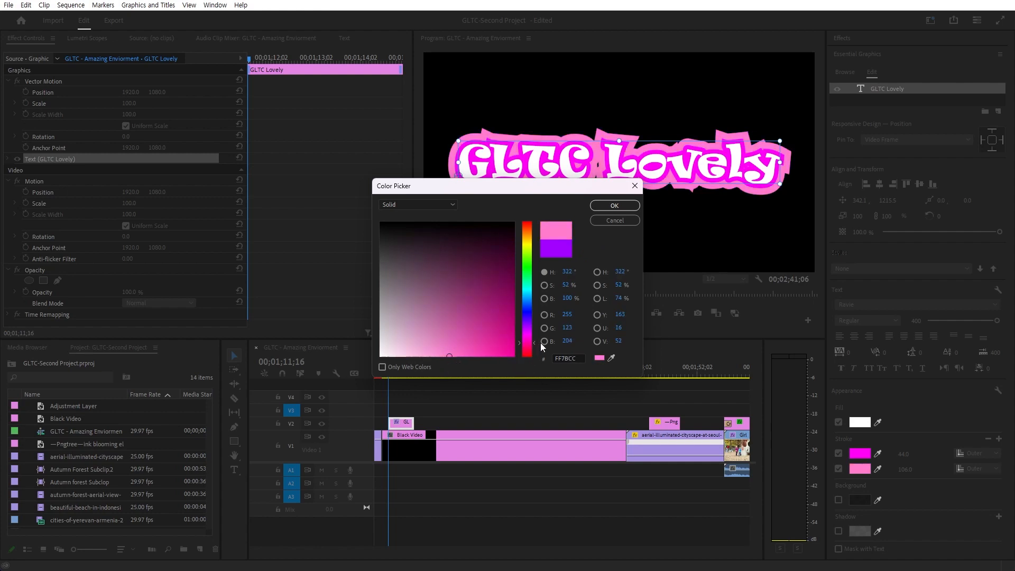
click(615, 206)
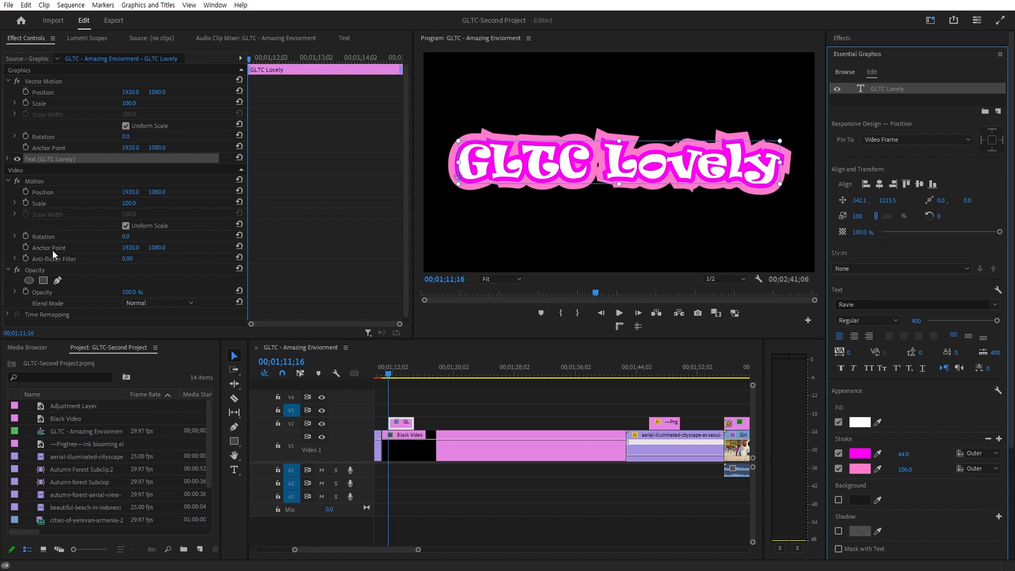
Extend the title clip's start on V2 back to the start of the Black Video clip and centre-align its text
drag(389, 422, 375, 421)
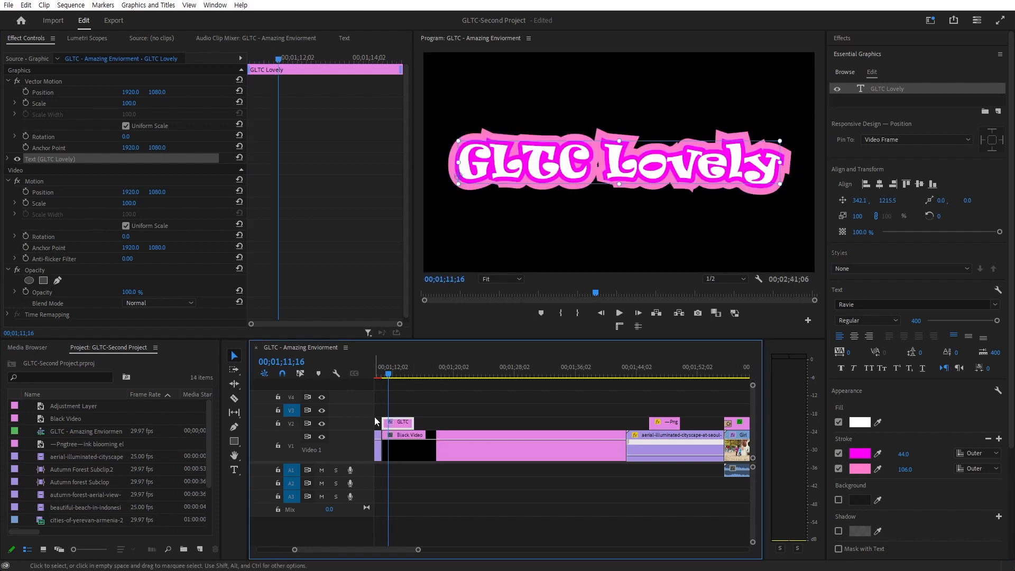
double_click(620, 149)
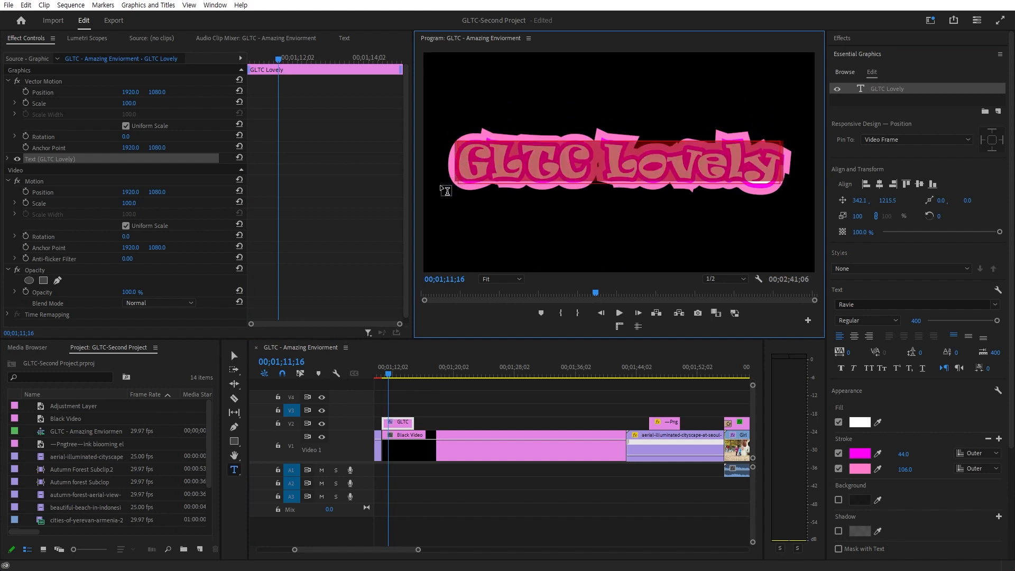
click(853, 336)
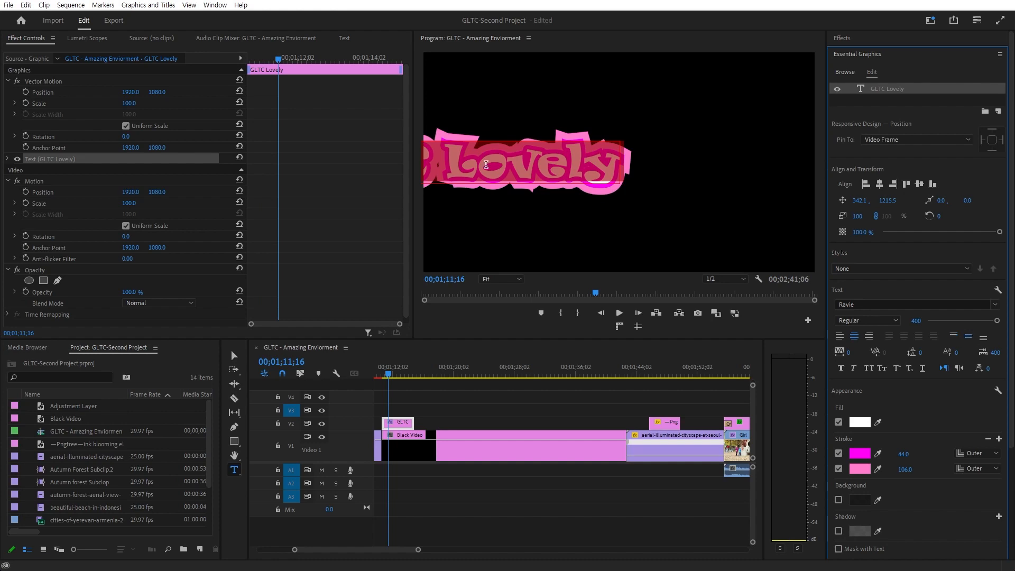
Move the centre-aligned title text back to the middle of the frame, at position 1920.0, 1215.5
click(67, 82)
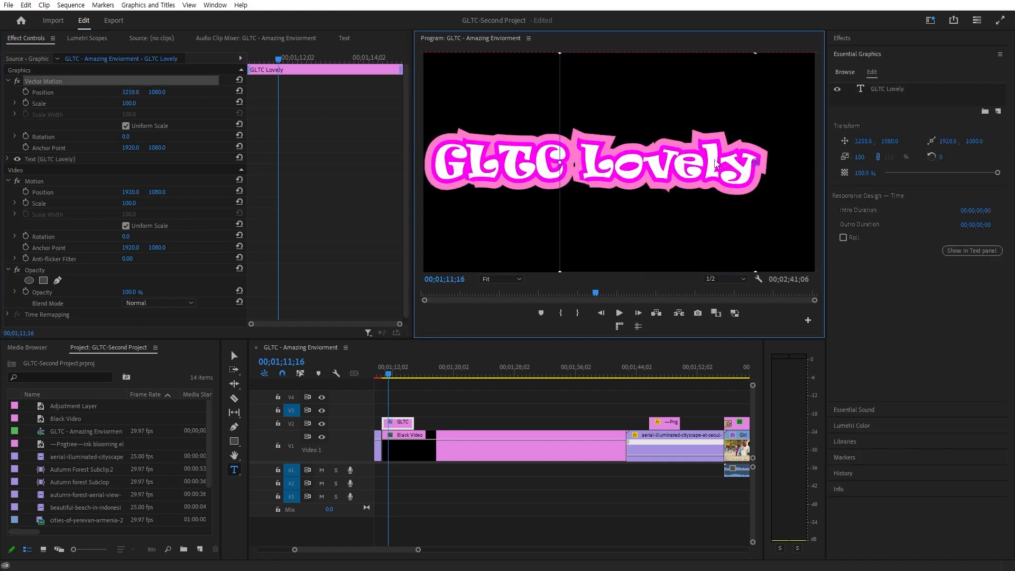
click(234, 356)
click(522, 154)
click(460, 421)
click(487, 173)
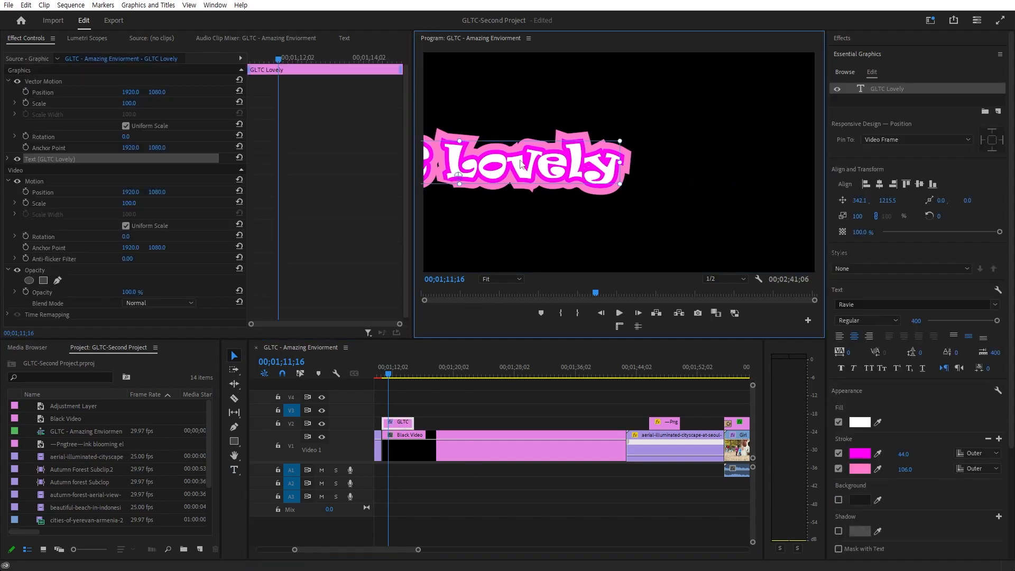
drag(487, 173, 695, 170)
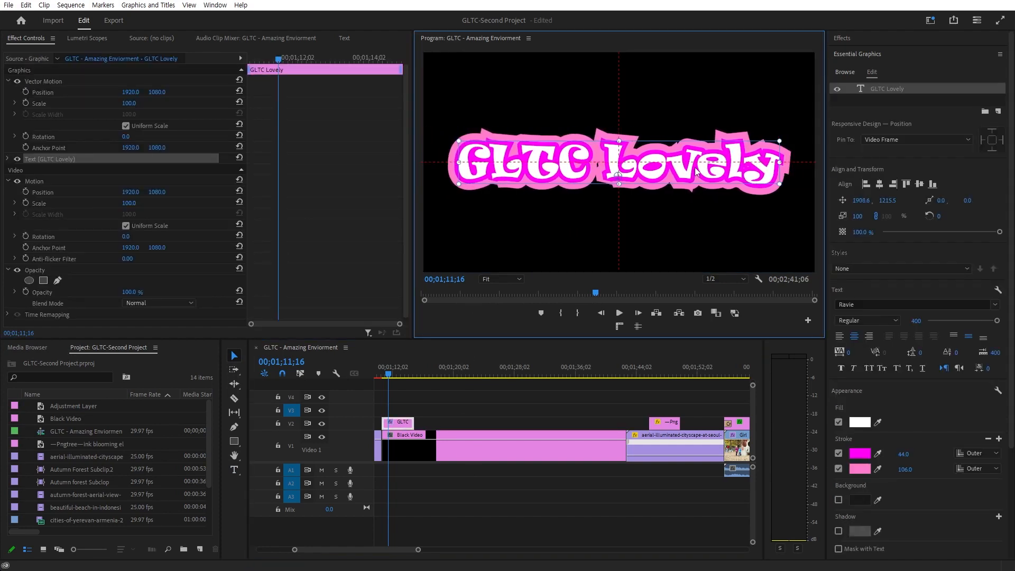
Enable Source Text keyframing for the title and move the keyframe and playhead near the clip's start, at 00;01;10;27
click(8, 159)
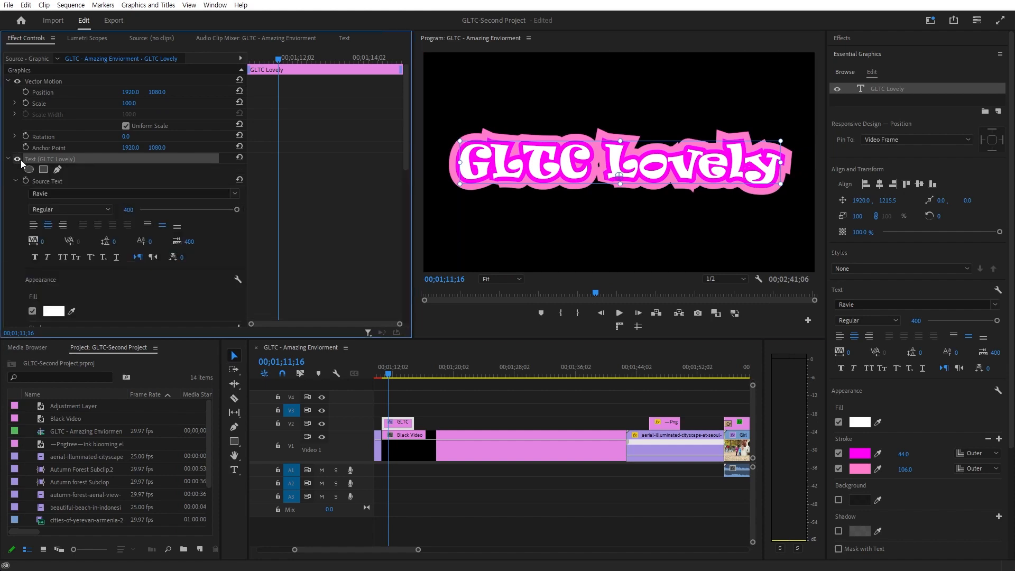
click(26, 181)
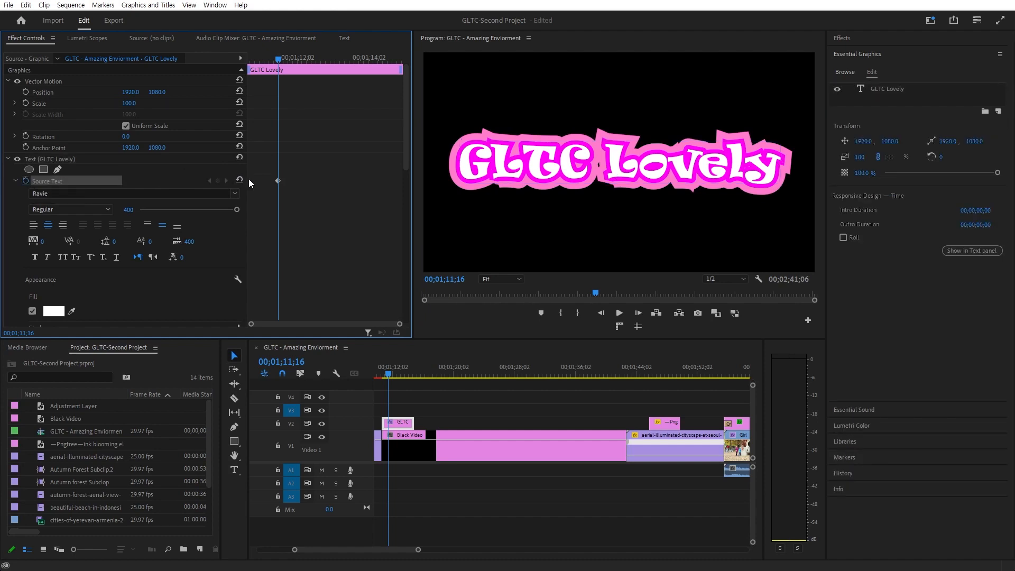
drag(277, 180, 255, 180)
click(251, 61)
drag(254, 61, 256, 62)
Delete all of the title's text at the first Source Text keyframe, 00;01;10;27, and reselect its clip on V2
click(738, 194)
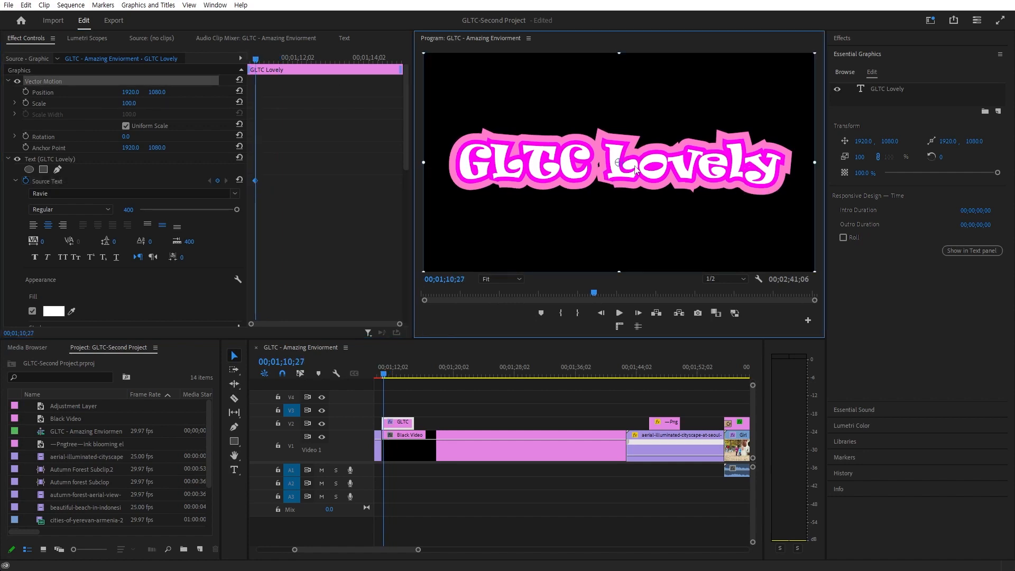
click(572, 392)
key(t)
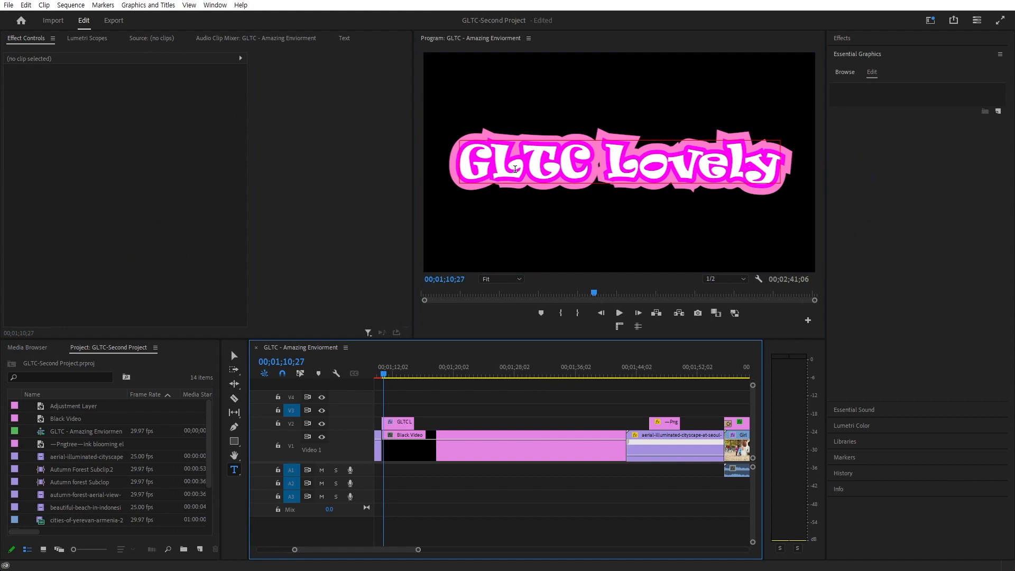
click(508, 171)
drag(486, 171, 802, 196)
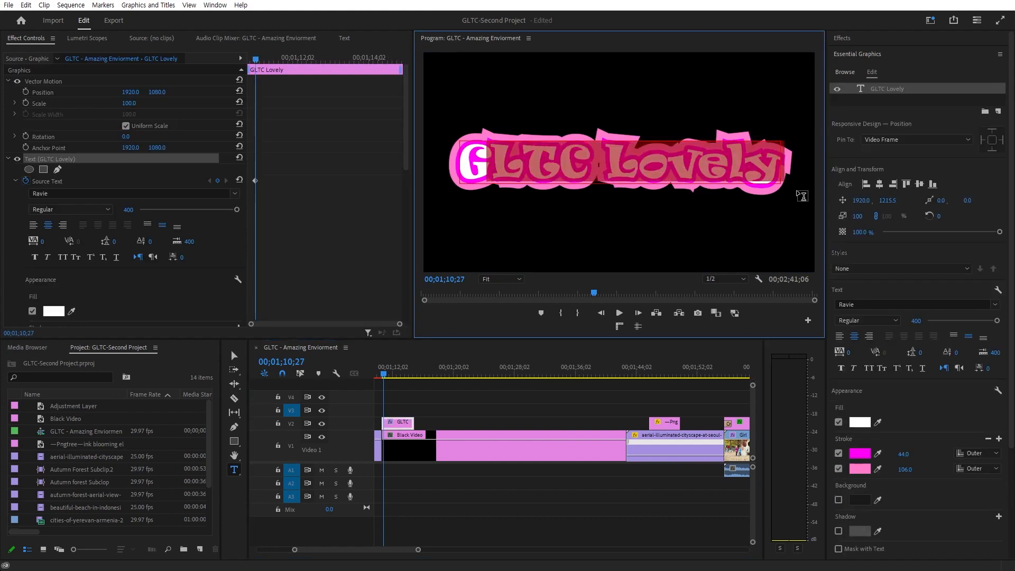
key(BackSpace)
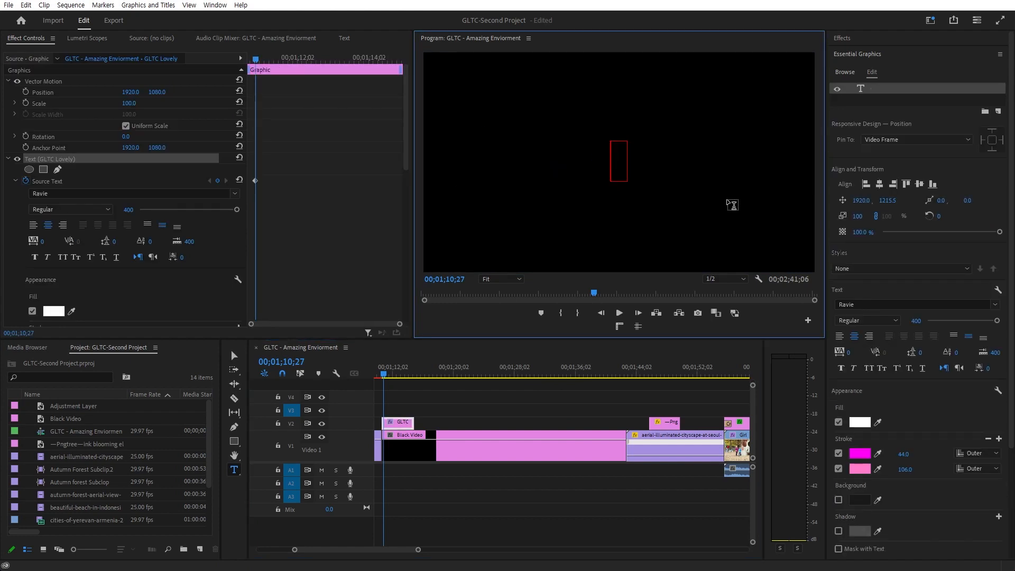
click(458, 420)
click(403, 422)
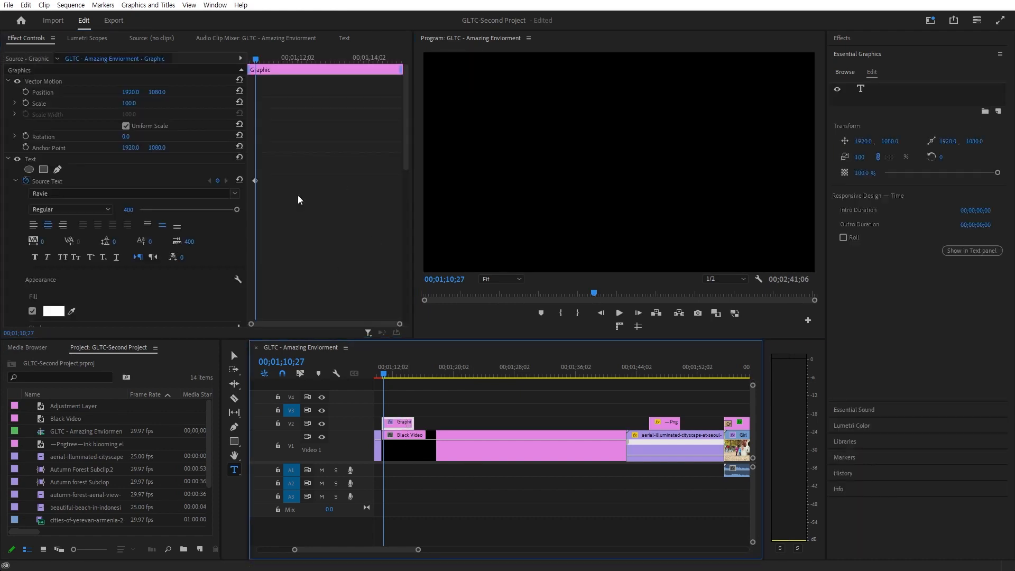
Advance five frames to 00;01;11;02 and enter a capital "G" as the title text
key(Right)
key(Right)
key(Right)
key(Right)
key(Right)
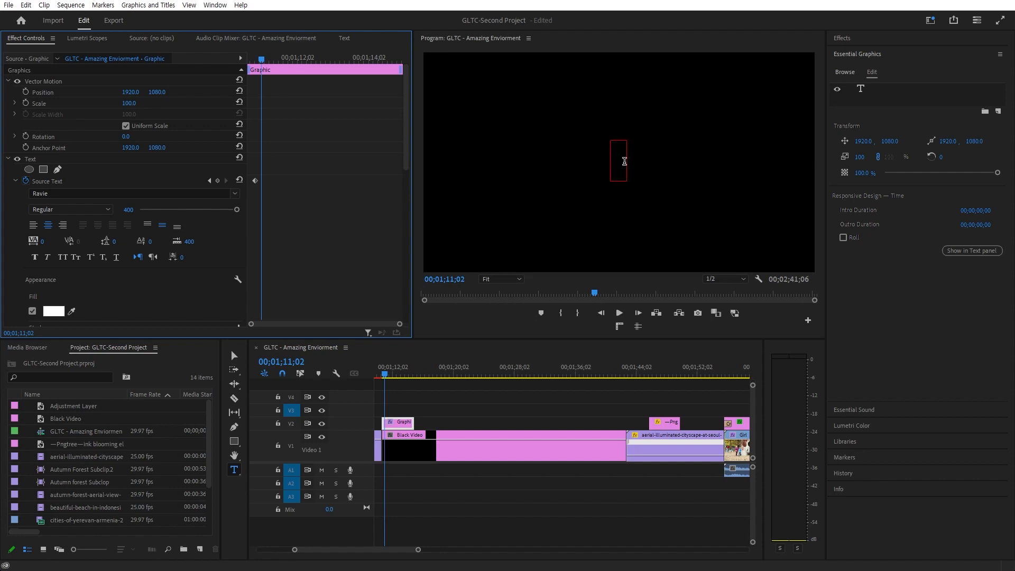
click(622, 163)
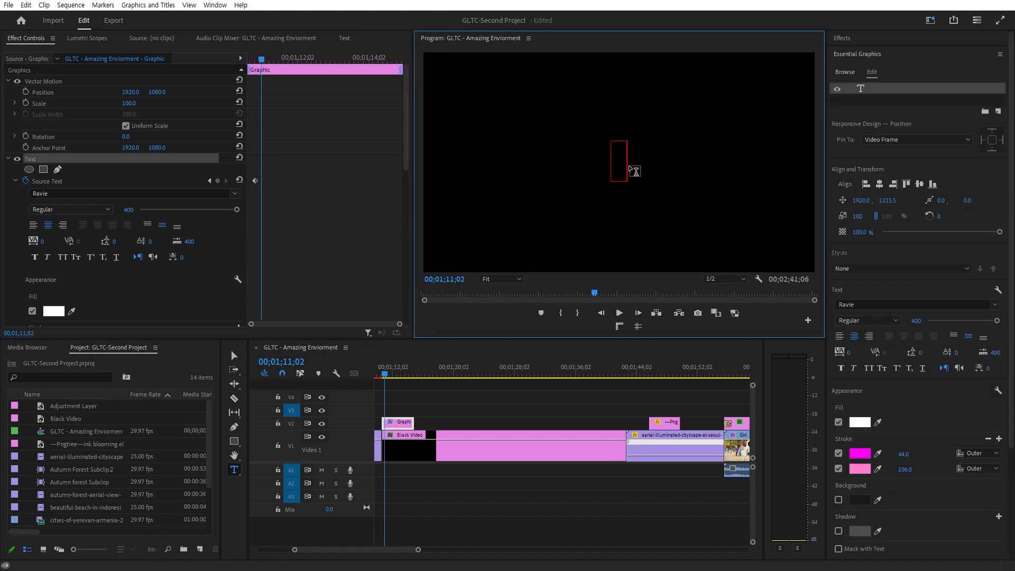
text(g)
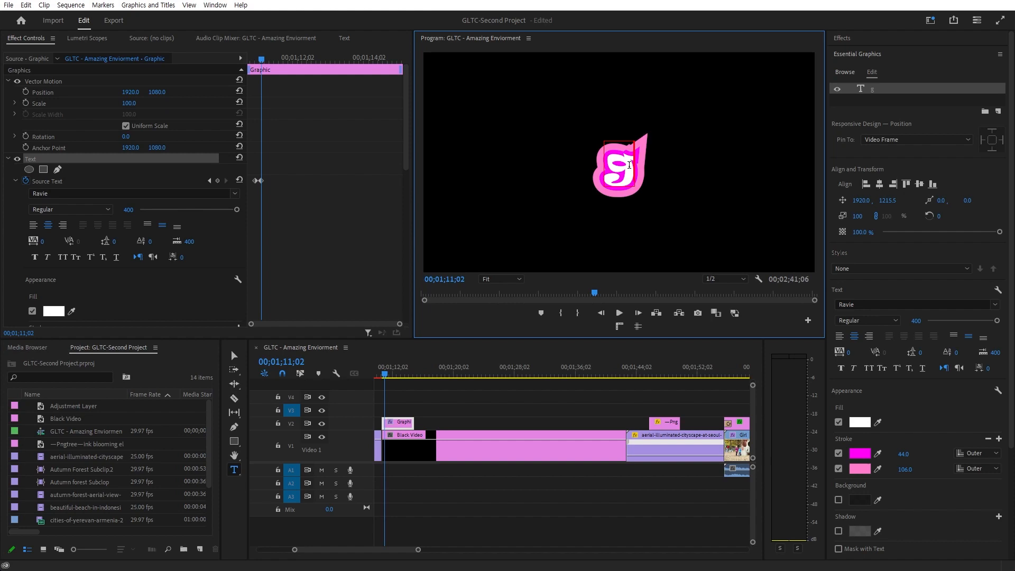
key(BackSpace)
text(G)
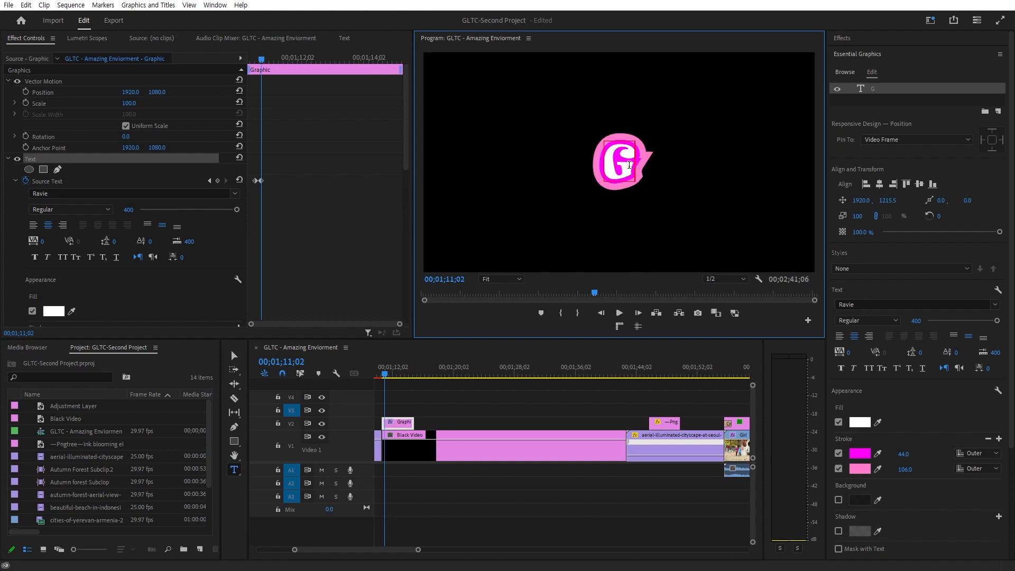
Add an "L" to the title at 00;01;11;07 so its text reads "GL"
click(283, 222)
key(Right)
key(Right)
key(Right)
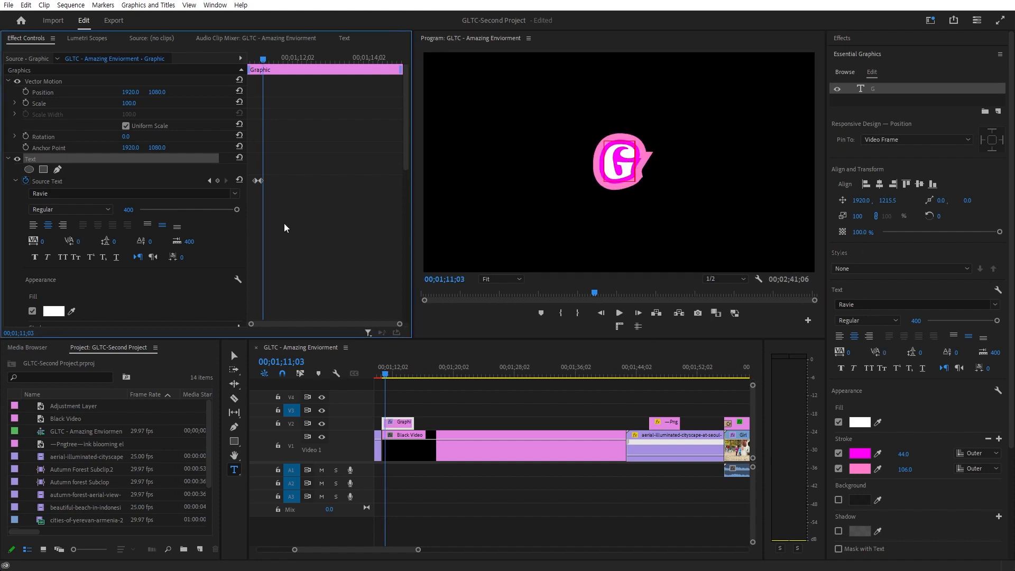
key(Right)
key(Right)
click(634, 154)
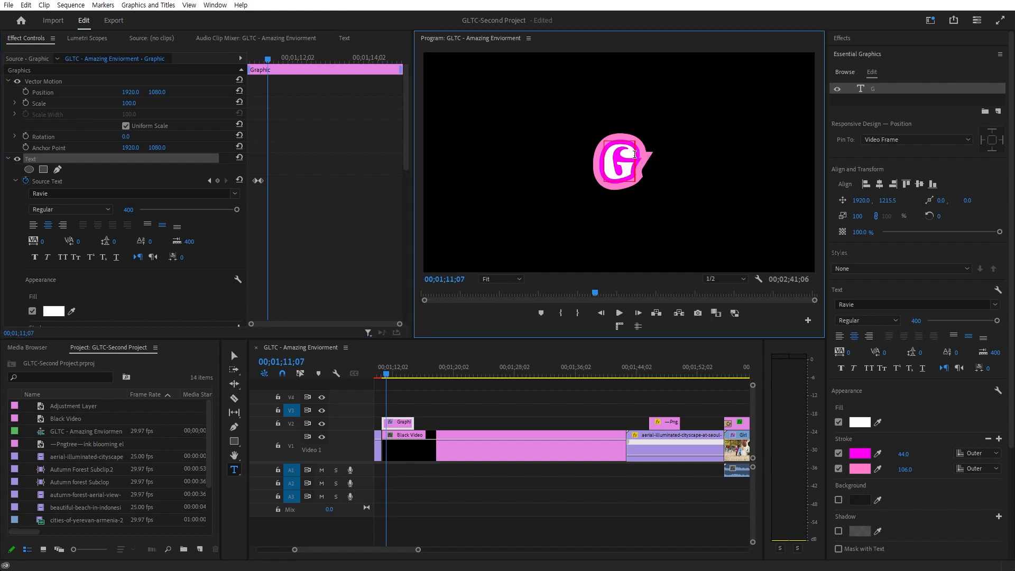
text(L)
Add a "T" to the title at 00;01;11;12 so its text reads "GLT"
click(321, 180)
key(Right)
key(Right)
key(Right)
key(Right)
key(Right)
click(634, 187)
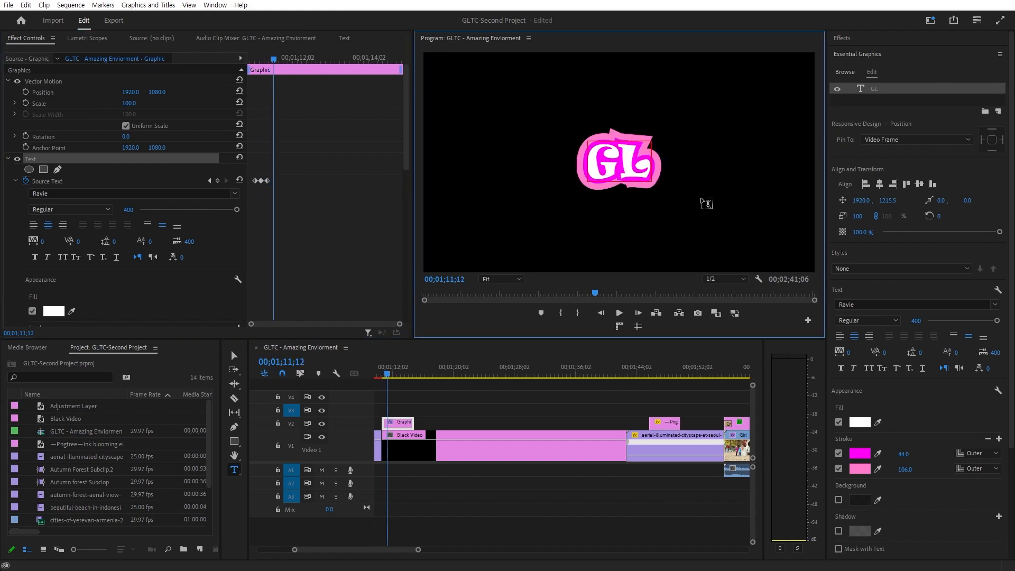
text(T)
Add a capital "C" to the title at 00;01;11;17 so its text reads "GLTC"
click(366, 211)
key(Right)
key(Right)
key(Right)
key(Right)
key(Right)
click(661, 170)
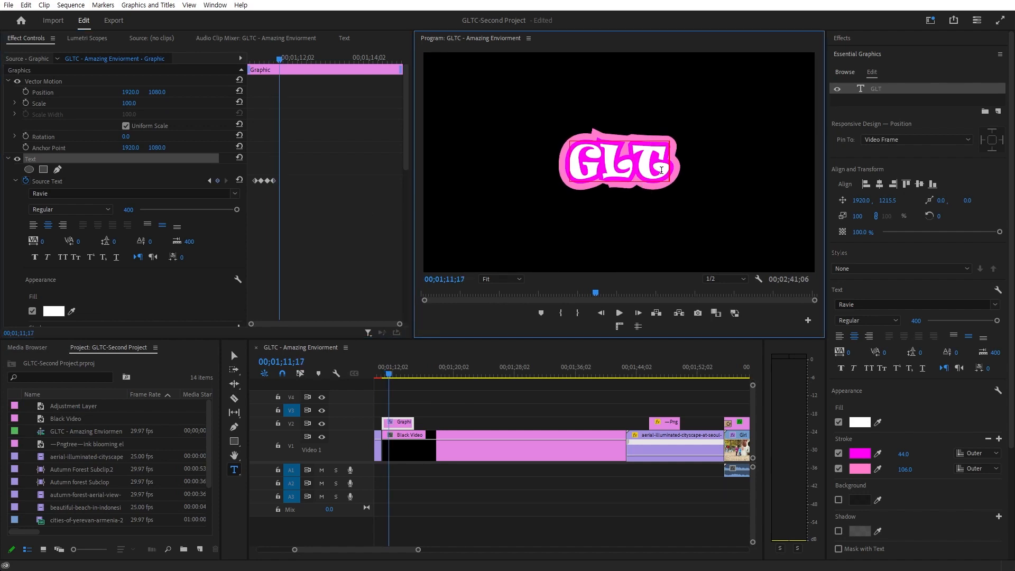
text(196.0)
key(ctrl+z)
text(c)
key(BackSpace)
text(C)
Add a space after "GLTC" in the title at 00;01;11;22
click(296, 157)
key(Right)
key(Right)
key(Right)
key(Right)
key(Right)
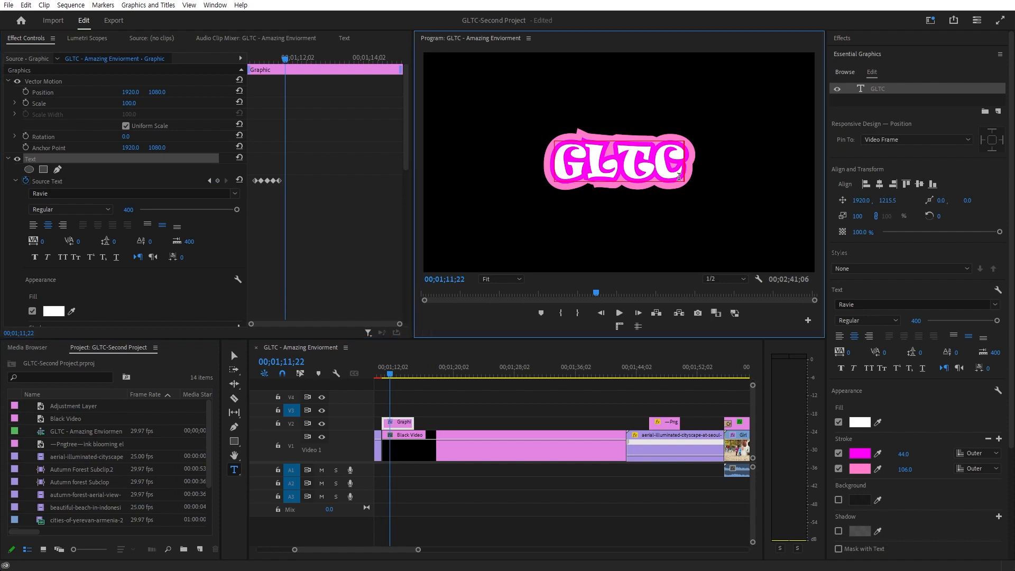
click(678, 176)
Add an "L" after the space at 00;01;11;27 so the title reads "GLTC L"
click(362, 178)
key(Right)
key(Right)
key(Right)
key(Right)
key(Right)
click(691, 165)
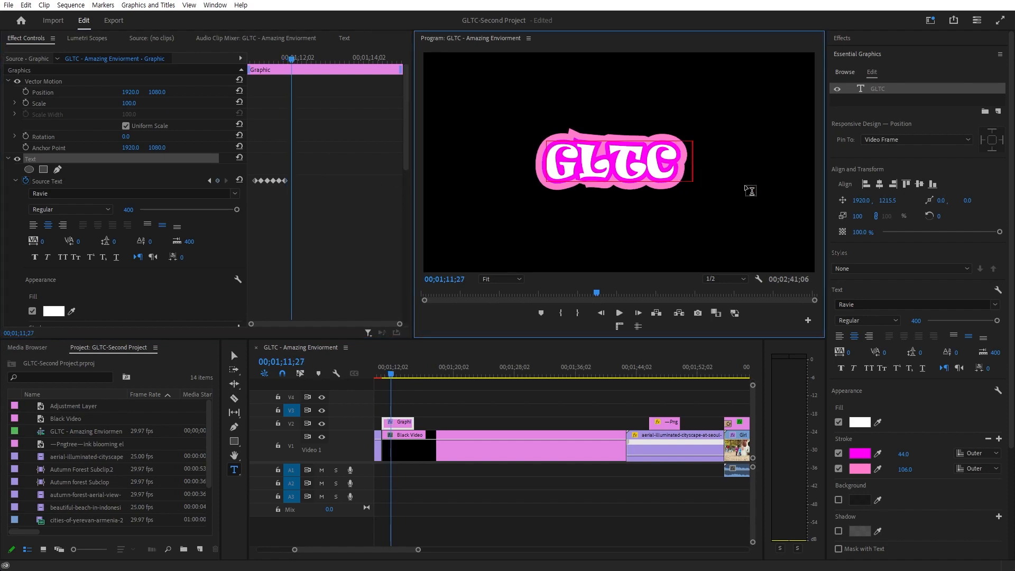
text(L)
Add a capital "O" to the title at 00;01;12;02 so its text reads "GLTC LO"
click(360, 204)
key(Right)
key(Right)
key(Right)
key(Right)
key(Right)
click(694, 161)
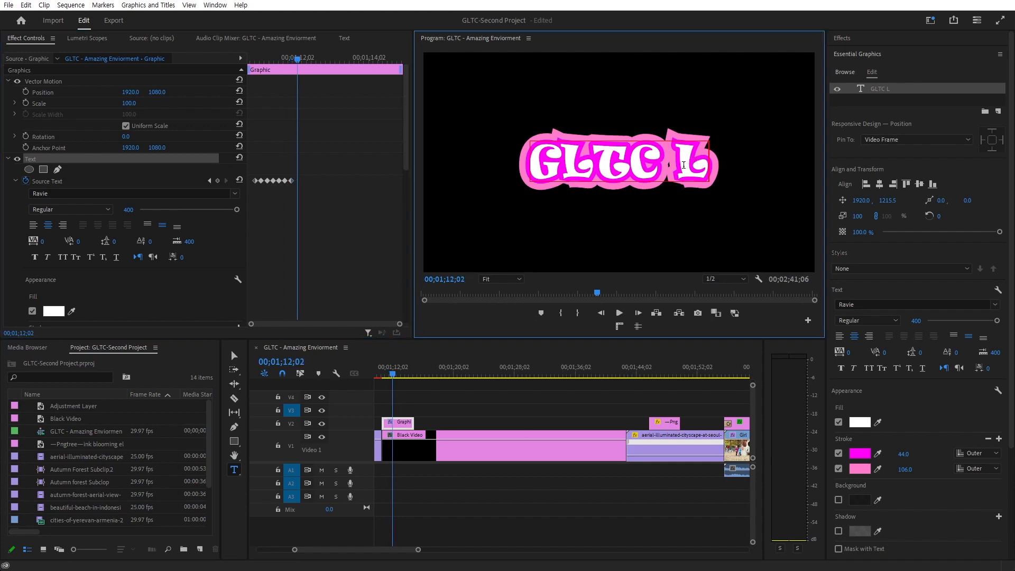
text(O)
Add a lowercase "v" to the title at 00;01;12;07
click(358, 195)
key(Right)
key(Right)
key(Right)
key(Right)
key(Right)
click(721, 167)
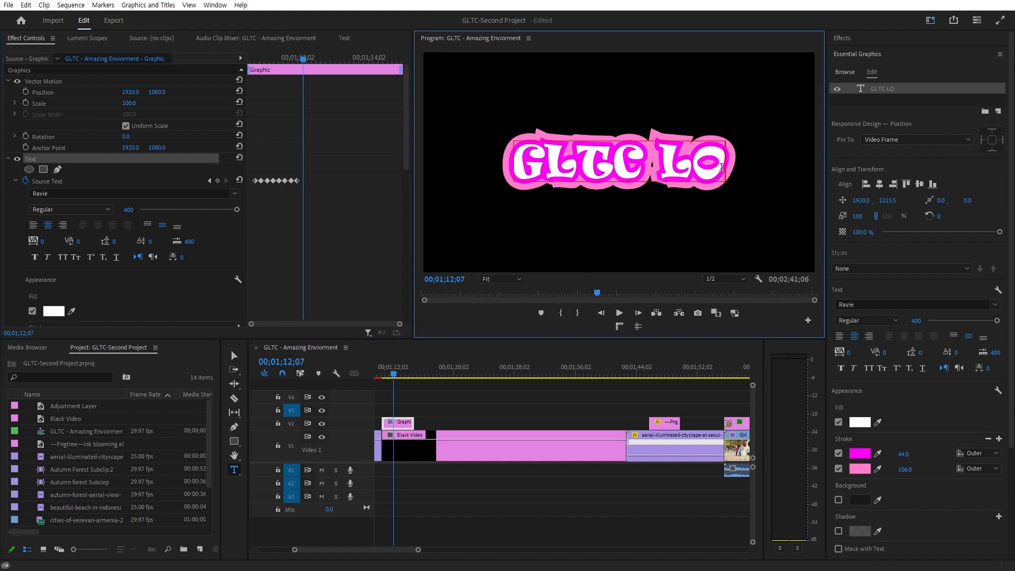
text(v)
Replace the lowercase "v" at the 00;01;12;07 keyframe with a capital "V" so the title reads "GLTC LOV"
click(326, 221)
key(Right)
key(Right)
key(Right)
key(Right)
key(Right)
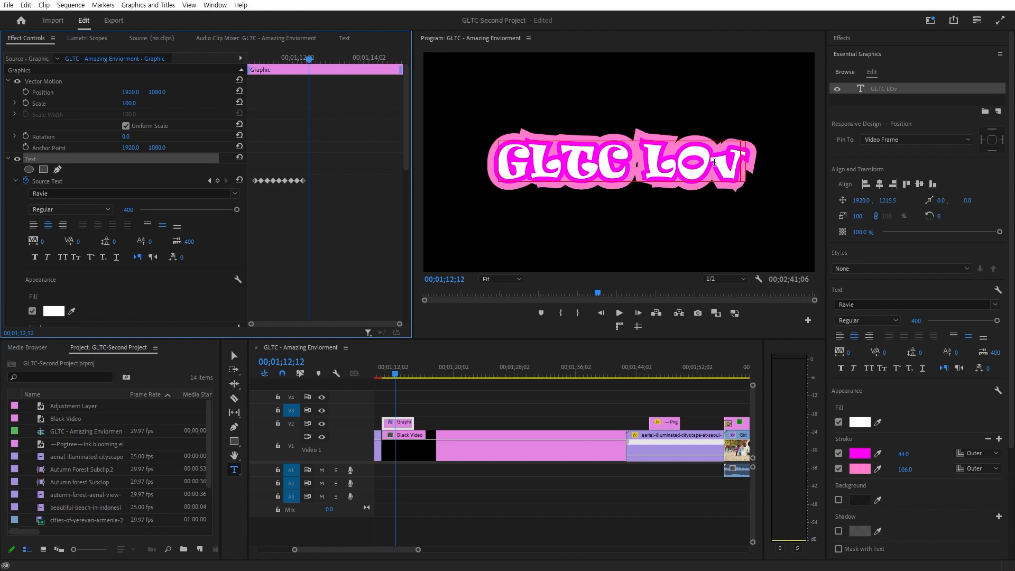
key(Left)
key(Left)
key(Left)
key(Left)
key(Left)
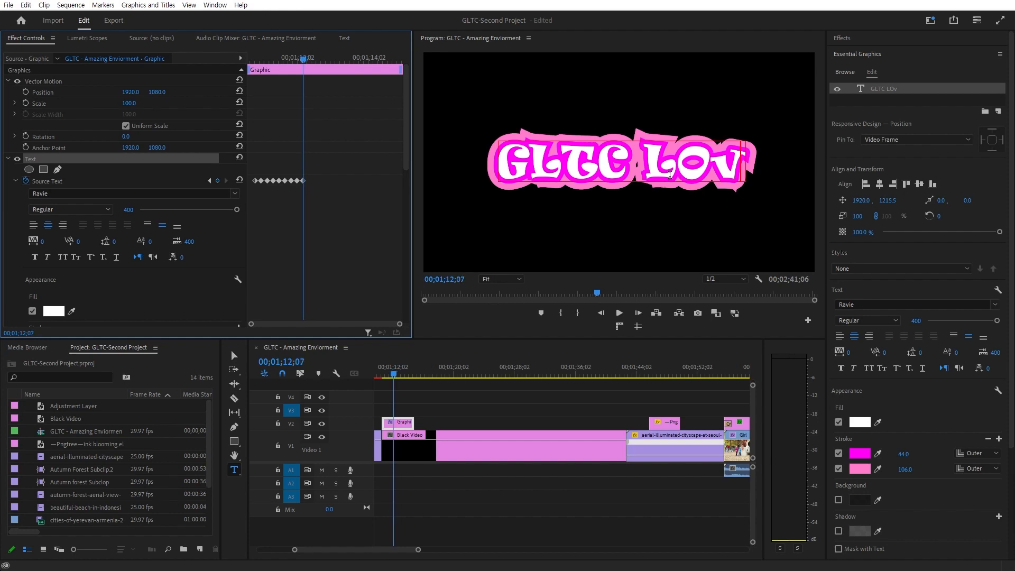
drag(709, 162, 735, 160)
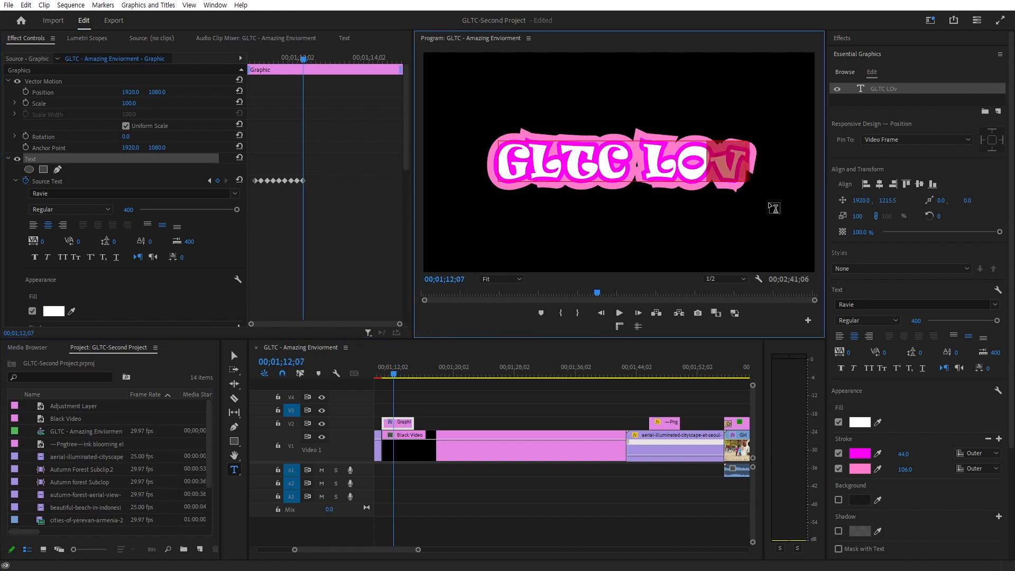
text(V)
Add an "E" to the title at 00;01;12;12 so its text reads "GLTC LOVE"
click(306, 248)
key(Right)
key(Right)
key(Right)
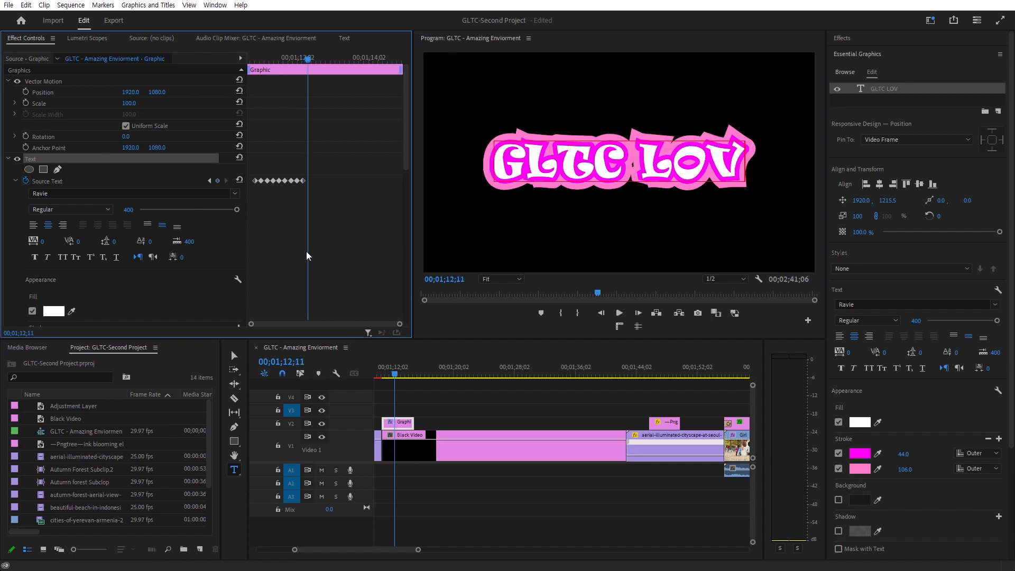
click(713, 155)
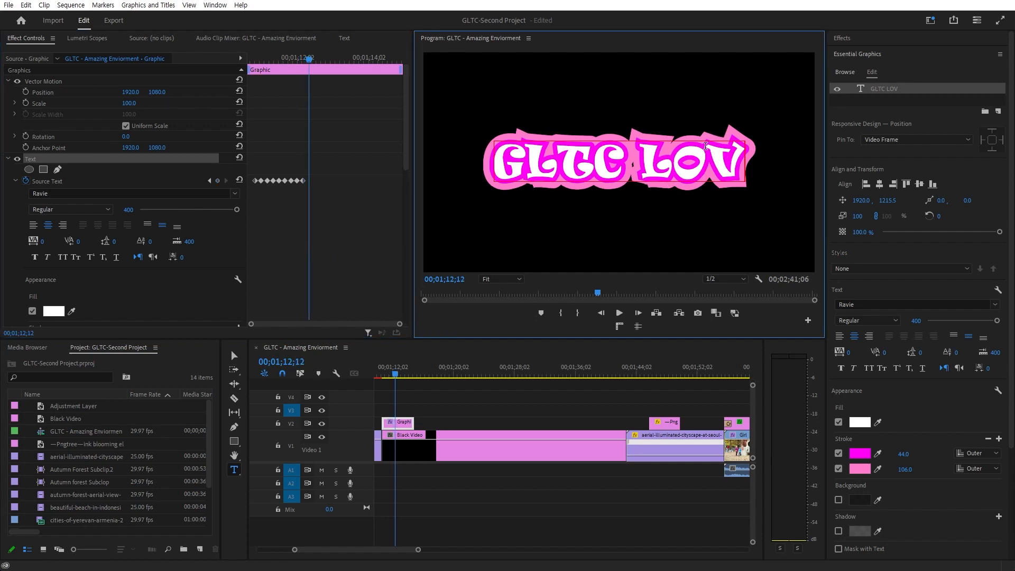
text(E)
Add an "L" to the title at 00;01;12;17 so its text reads "GLTC LOVEL"
click(313, 250)
key(Right)
key(Right)
key(Right)
key(Right)
key(Right)
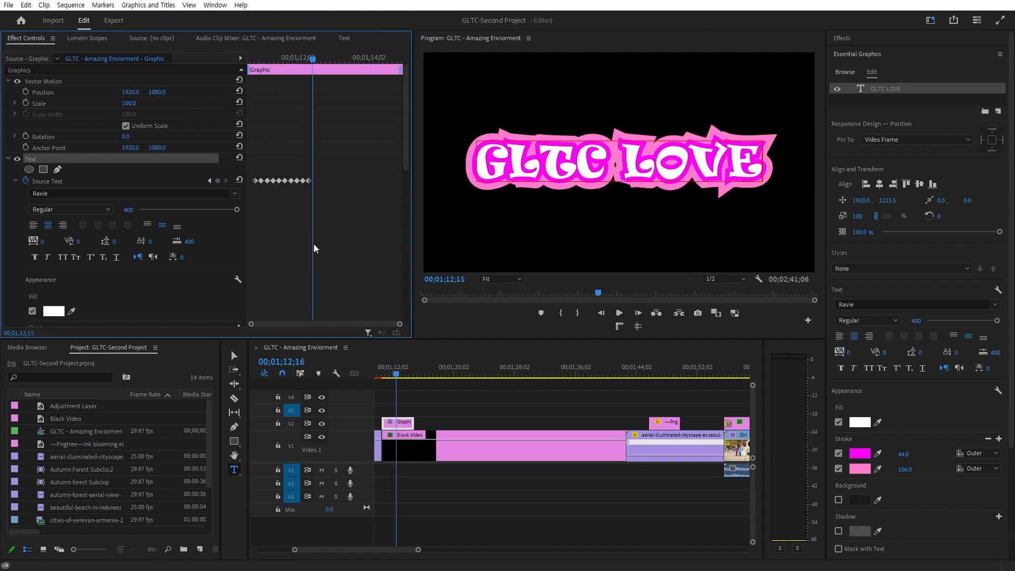
click(752, 164)
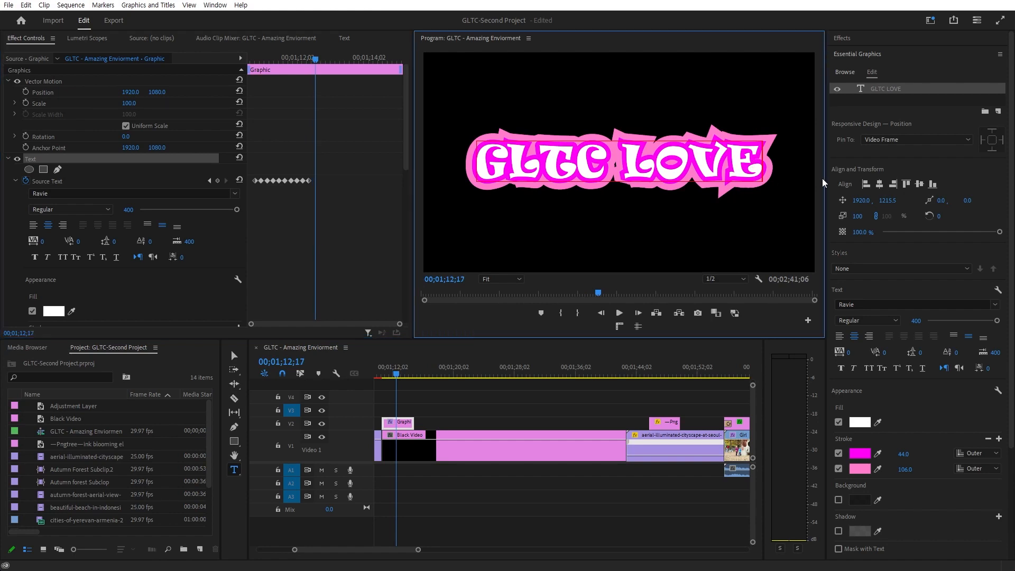
text(L)
Add a "Y" to the title at 00;01;12;22 so its text reads "GLTC LOVELY"
click(378, 245)
key(Right)
key(Right)
key(Right)
key(Right)
key(Right)
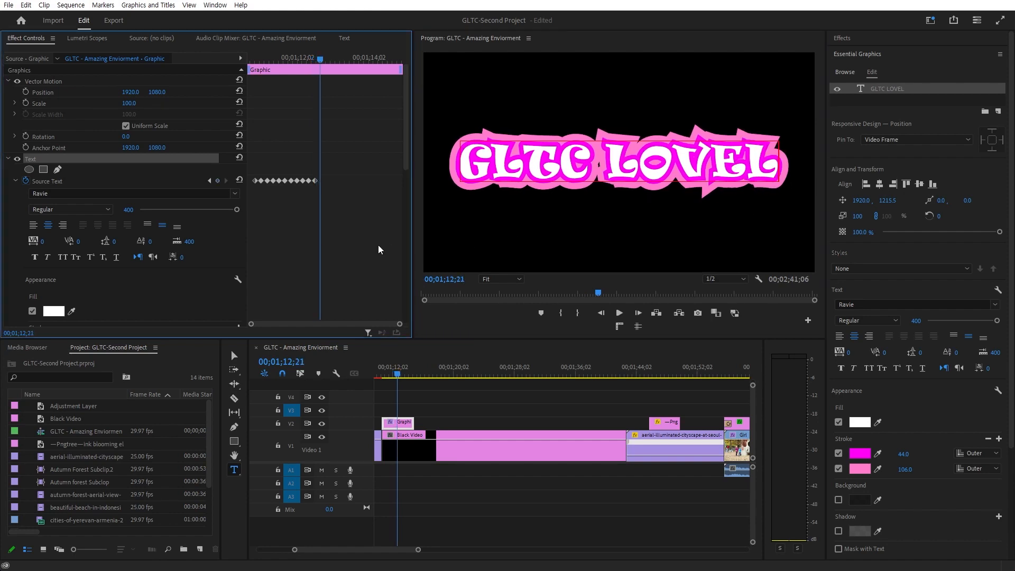
click(768, 177)
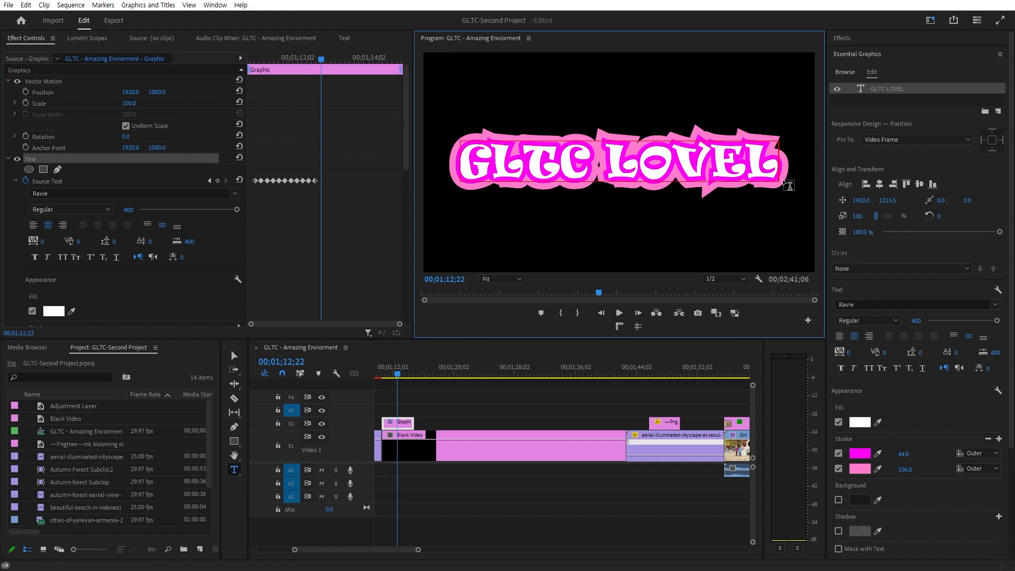
text(Y)
click(359, 222)
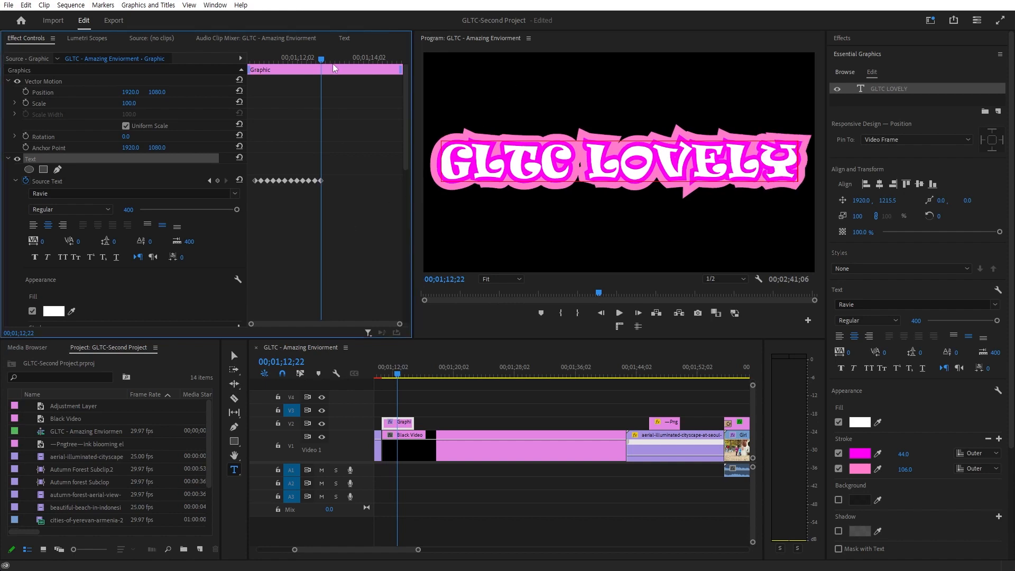
Play back the title's letter-by-letter animation from the start of its clip and check how the lettering builds up
drag(322, 60, 239, 74)
key(space)
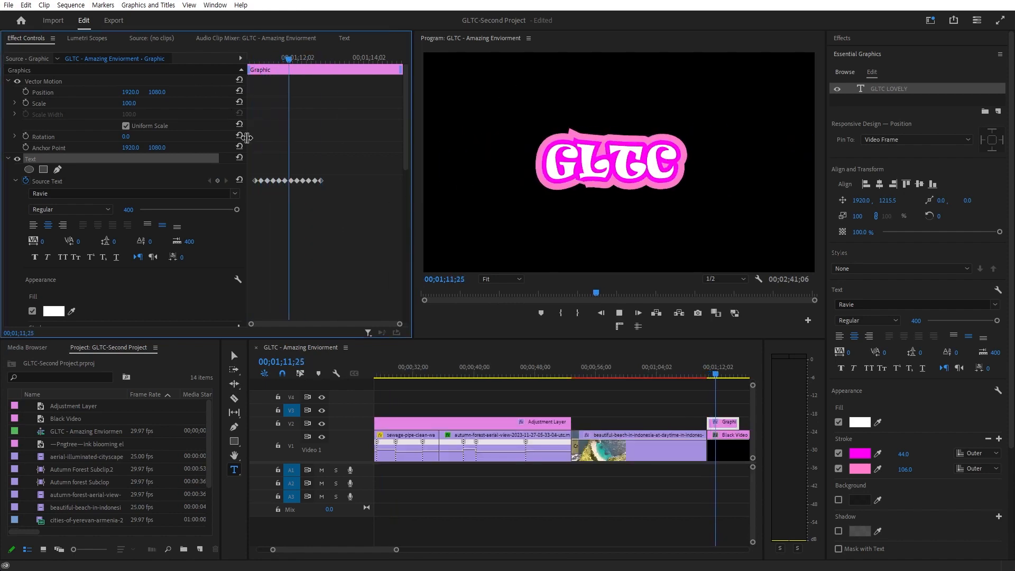
key(space)
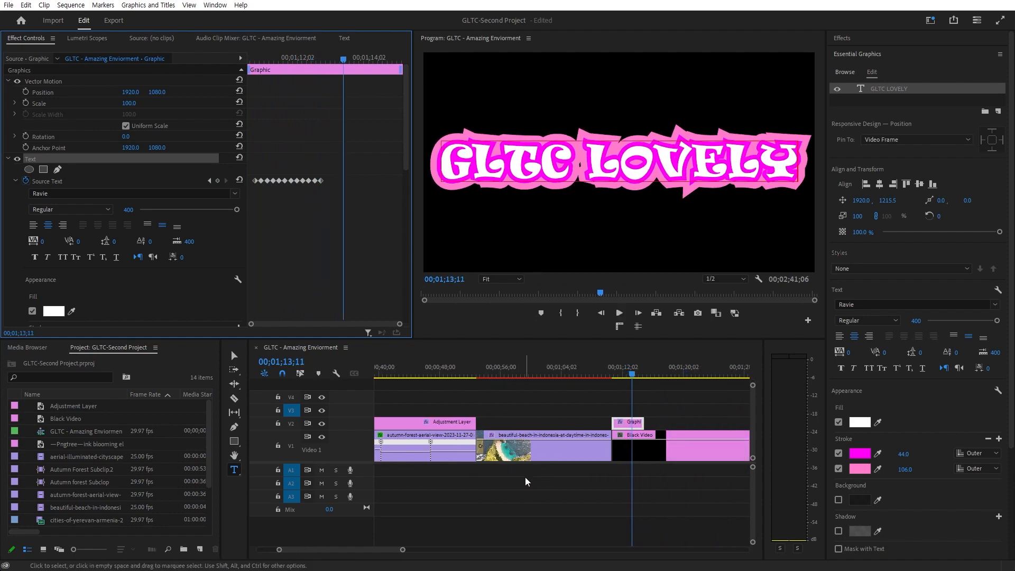
click(257, 60)
drag(257, 59, 265, 66)
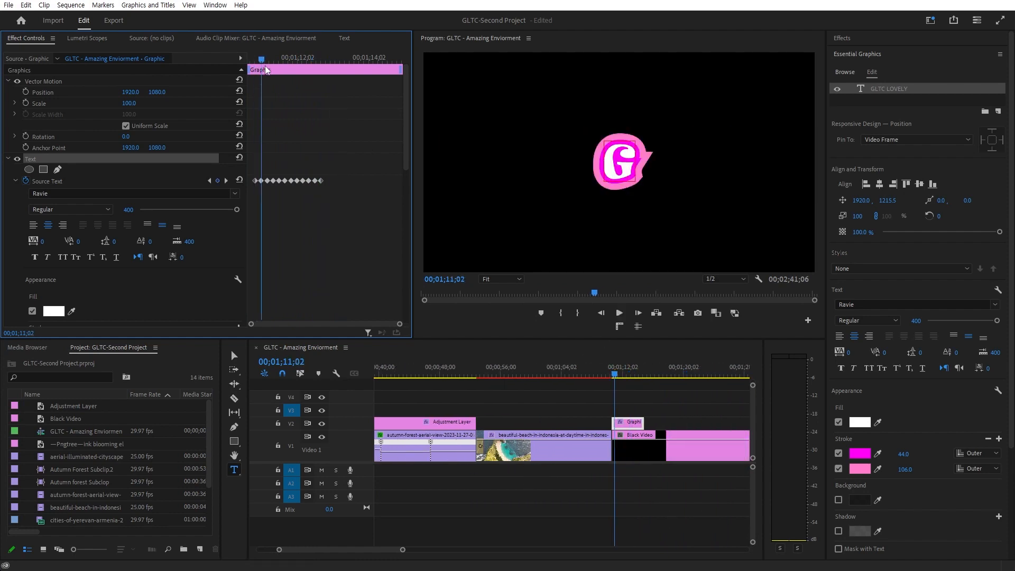
drag(221, 211, 192, 217)
drag(262, 63, 257, 64)
key(space)
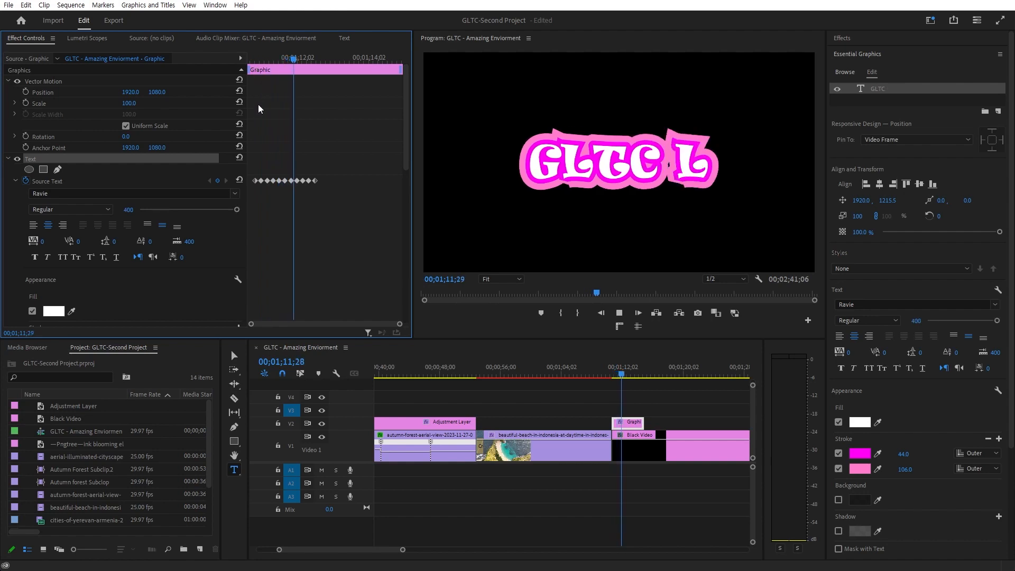
key(space)
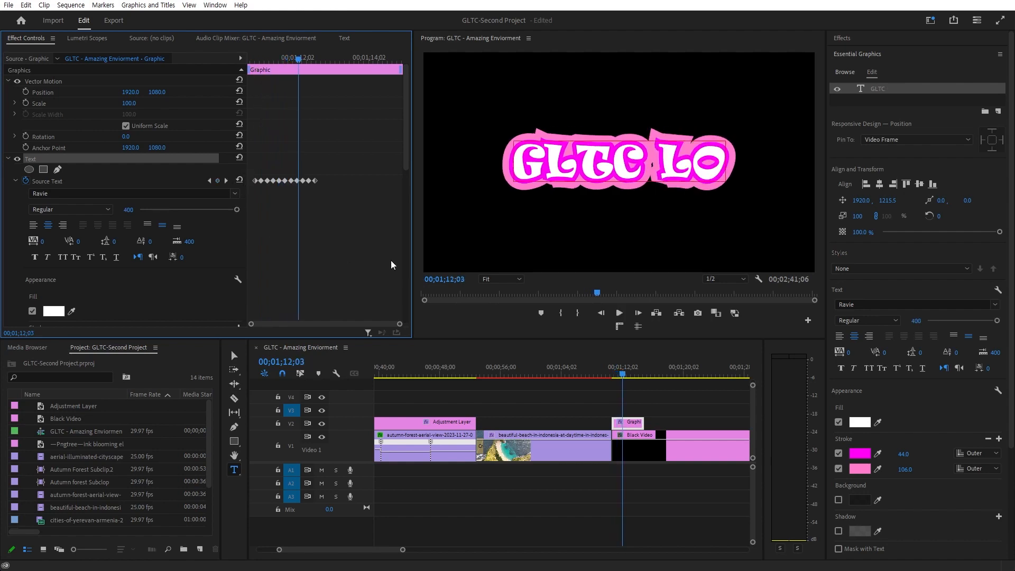
Open the colour picker for the title's fill and cancel it
click(54, 311)
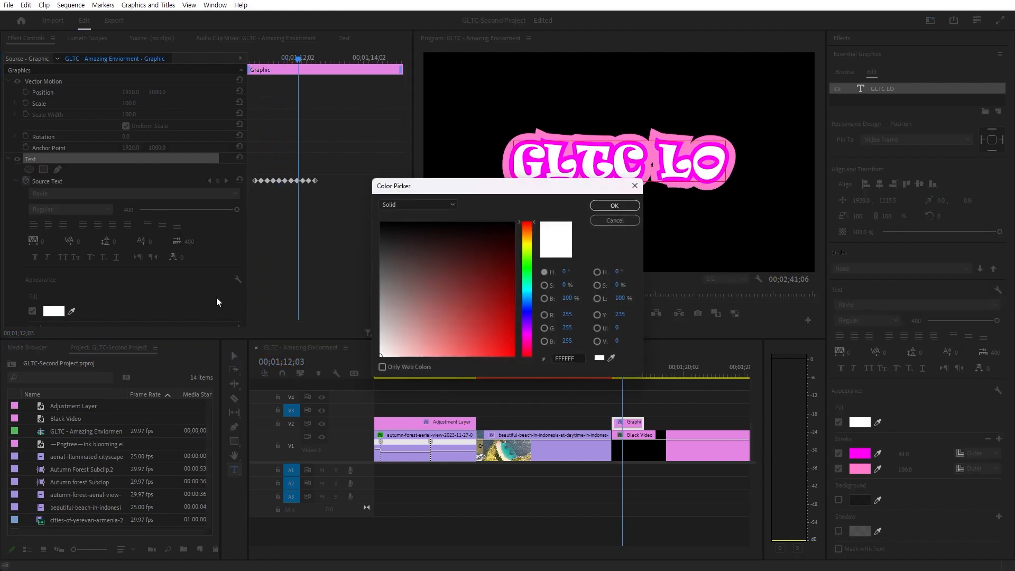
click(634, 186)
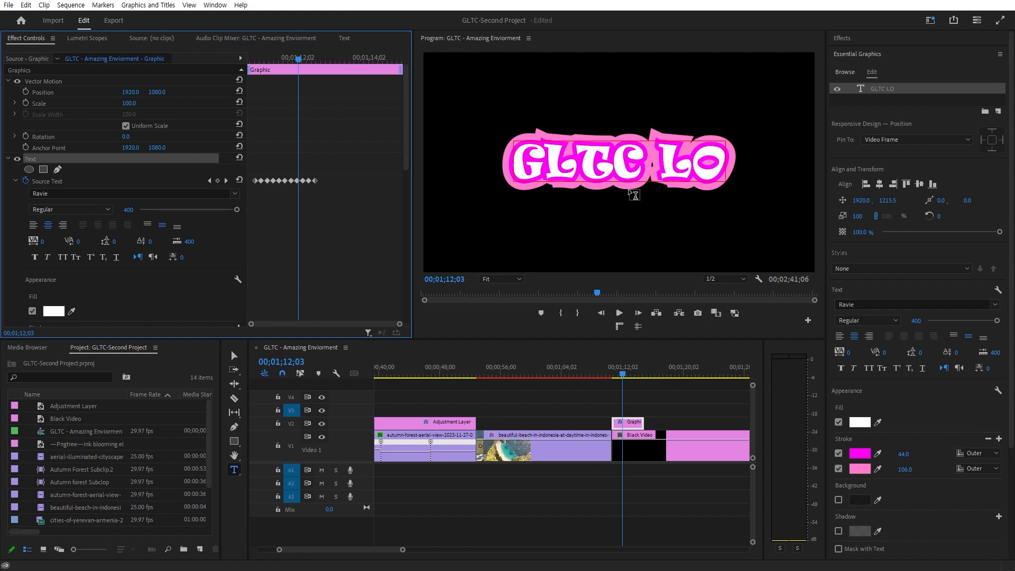
Search the effects for "3D" and apply Basic 3D to the title clip
click(908, 37)
click(898, 51)
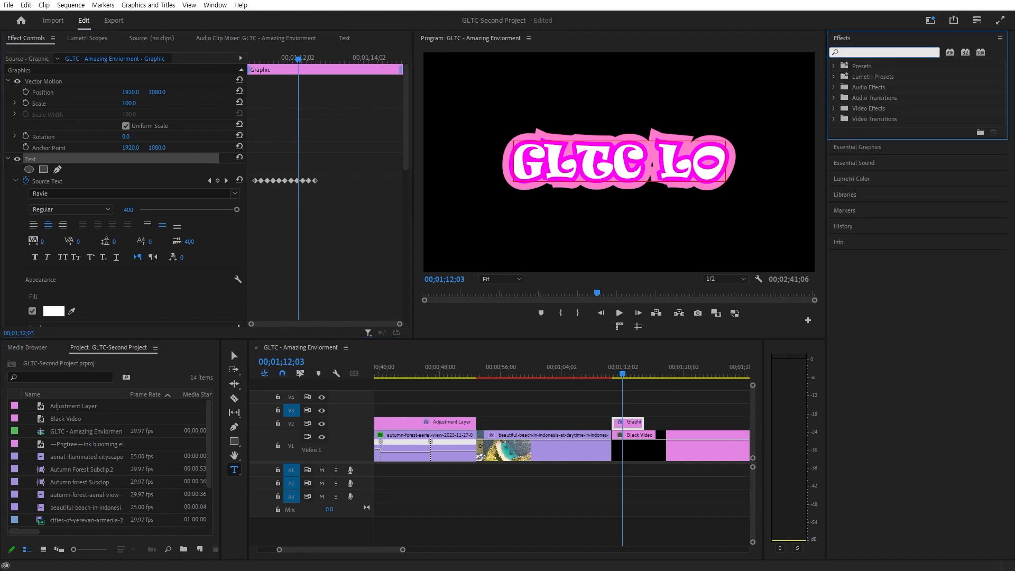
text(3D)
drag(899, 129, 634, 426)
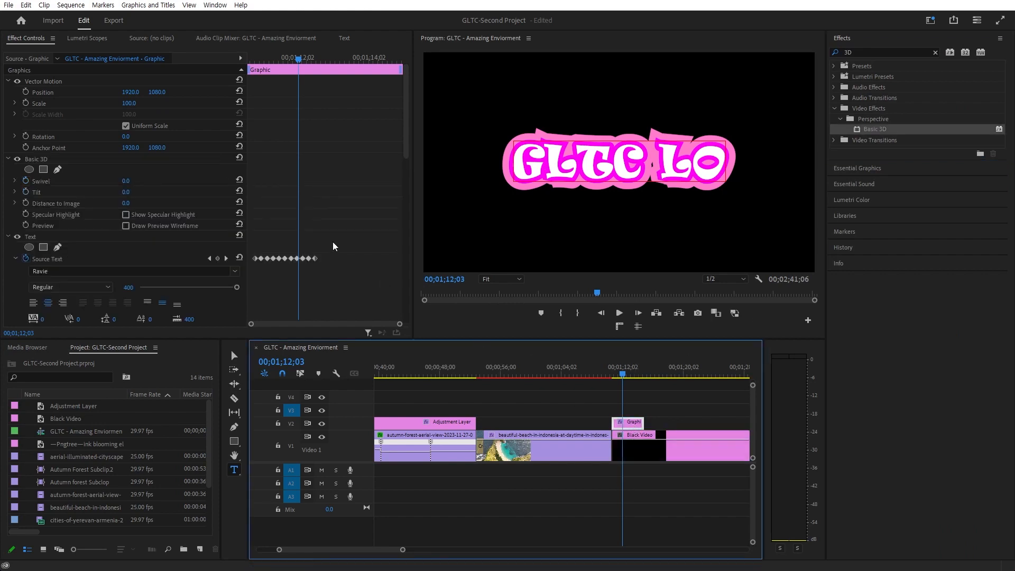
Look through the title's effect settings, toggle the Text layer's visibility off and back on, and collapse its properties
scroll(182, 215, down, 5)
scroll(158, 248, down, 3)
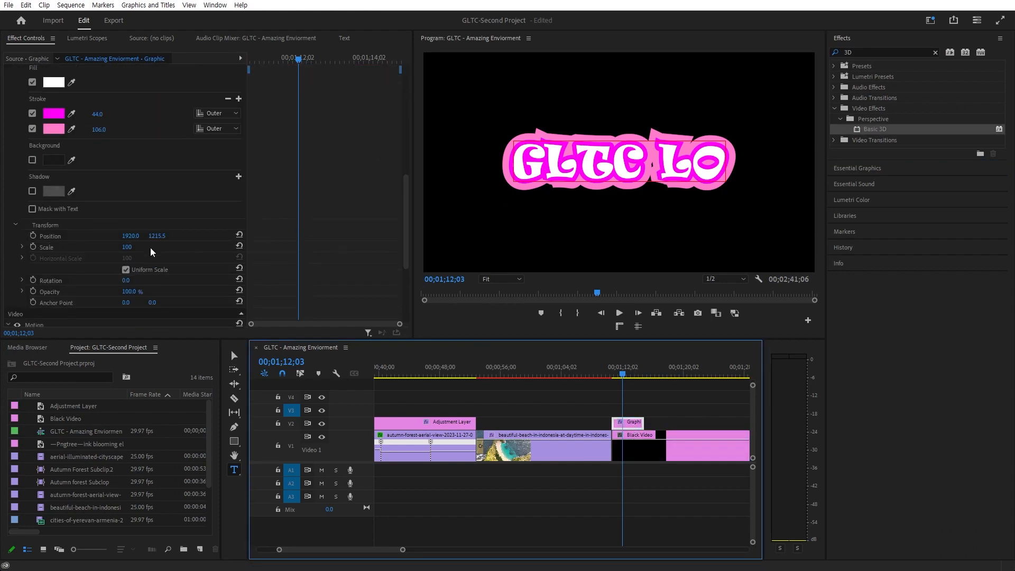
scroll(63, 236, down, 5)
scroll(70, 258, up, 10)
scroll(74, 236, up, 3)
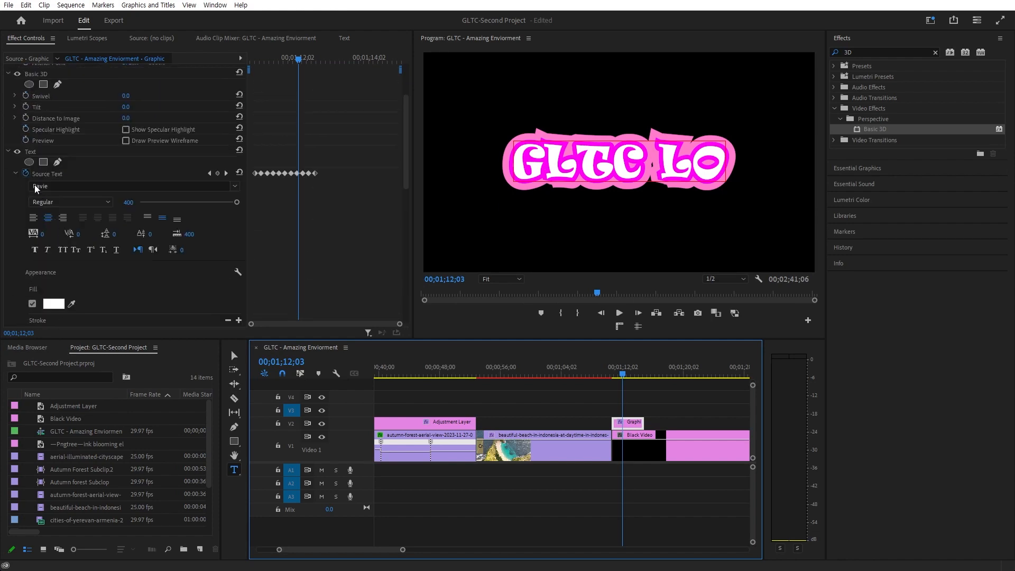
click(17, 152)
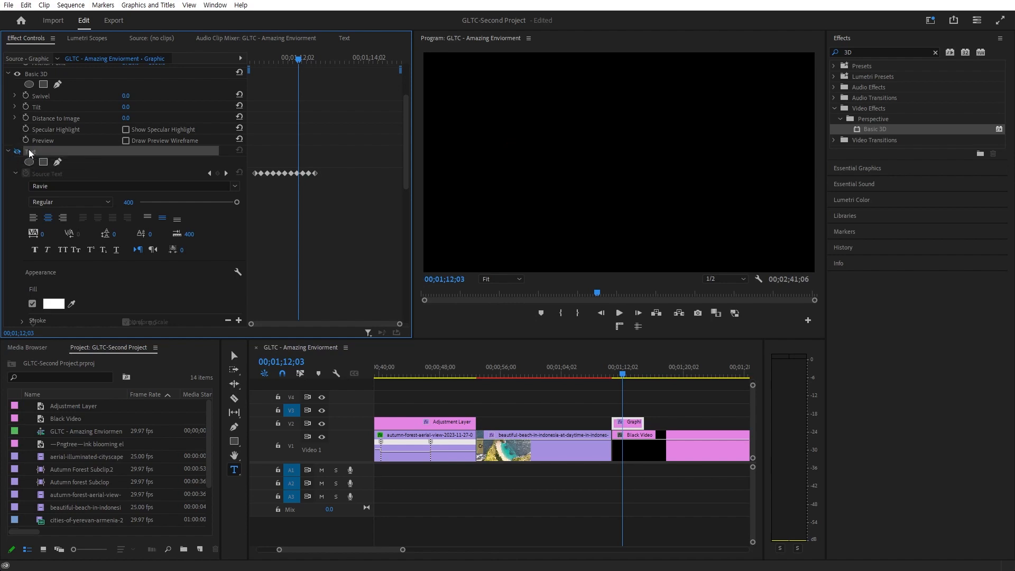
click(16, 152)
click(9, 153)
scroll(46, 132, up, 2)
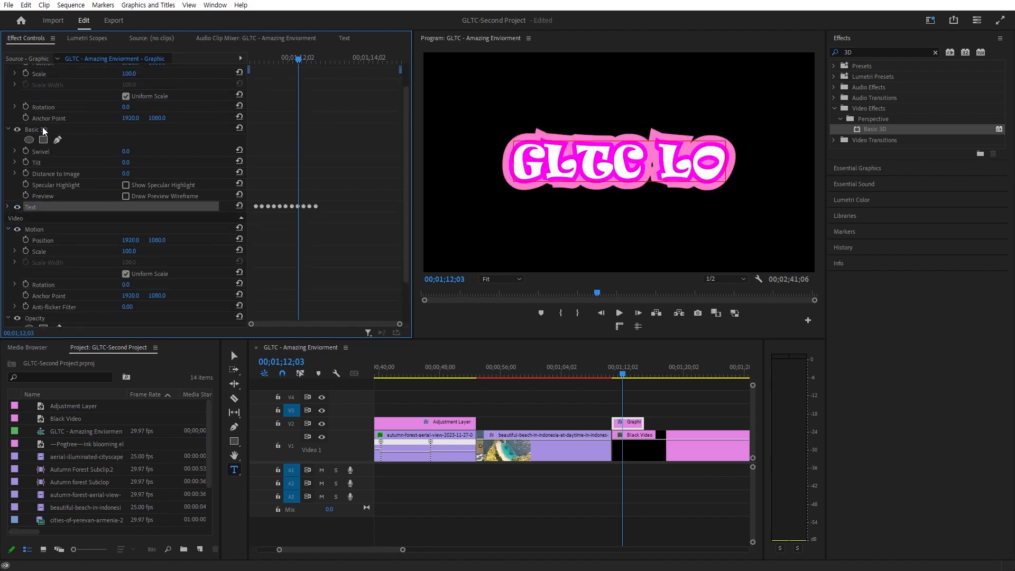
Try animating Basic 3D Swivel from a keyframe at the title's start to 45° at 00;01;12;17, and remove the Swivel keyframing
click(37, 130)
drag(275, 62, 259, 90)
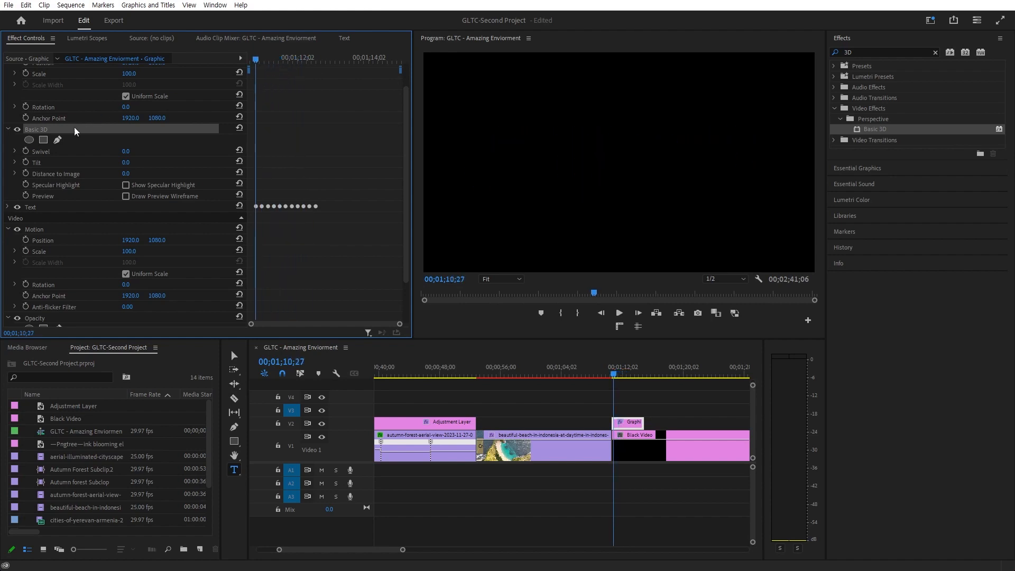
click(25, 152)
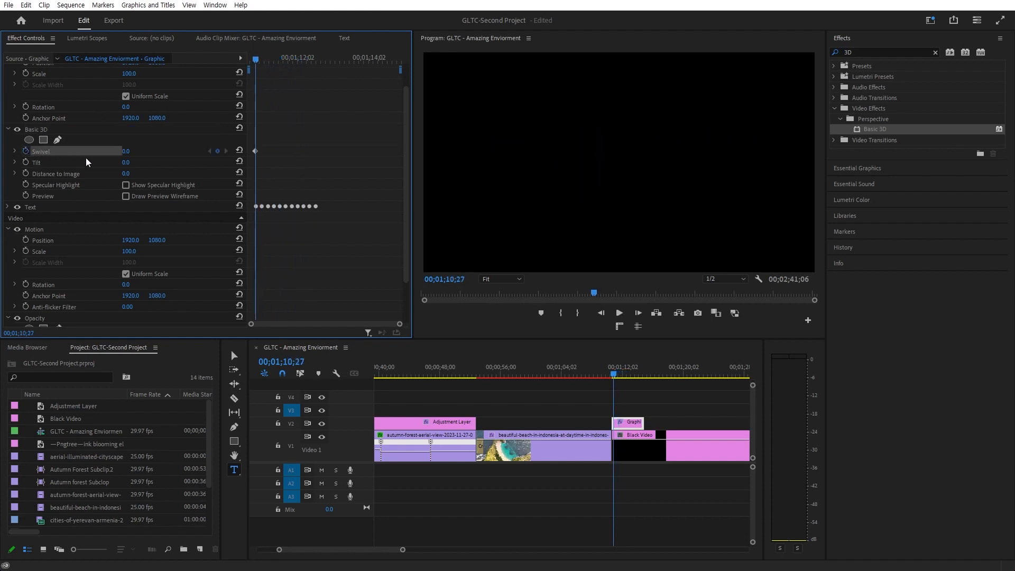
key(space)
click(315, 59)
click(127, 151)
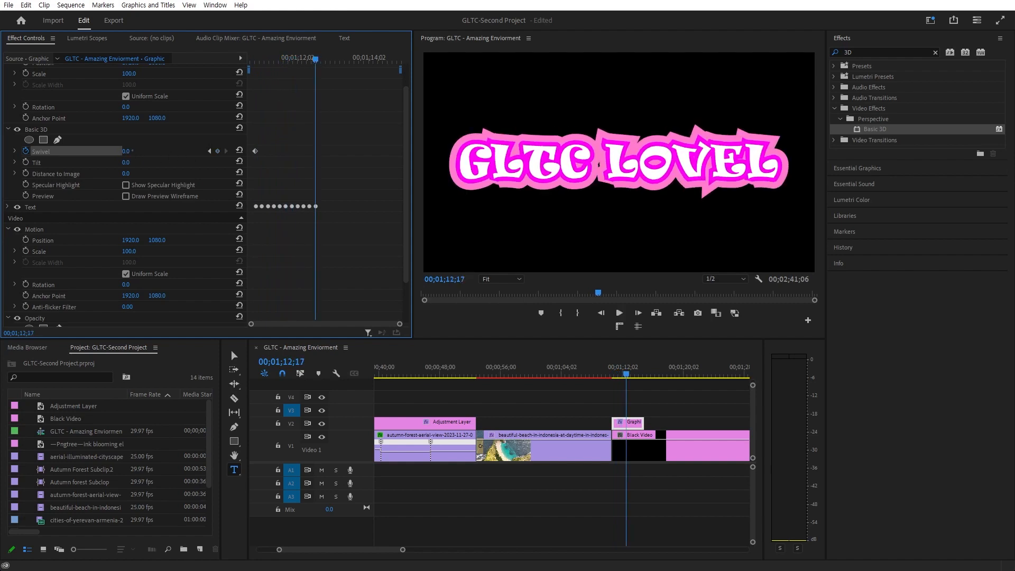
text(45)
key(Return)
key(ctrl+z)
click(256, 59)
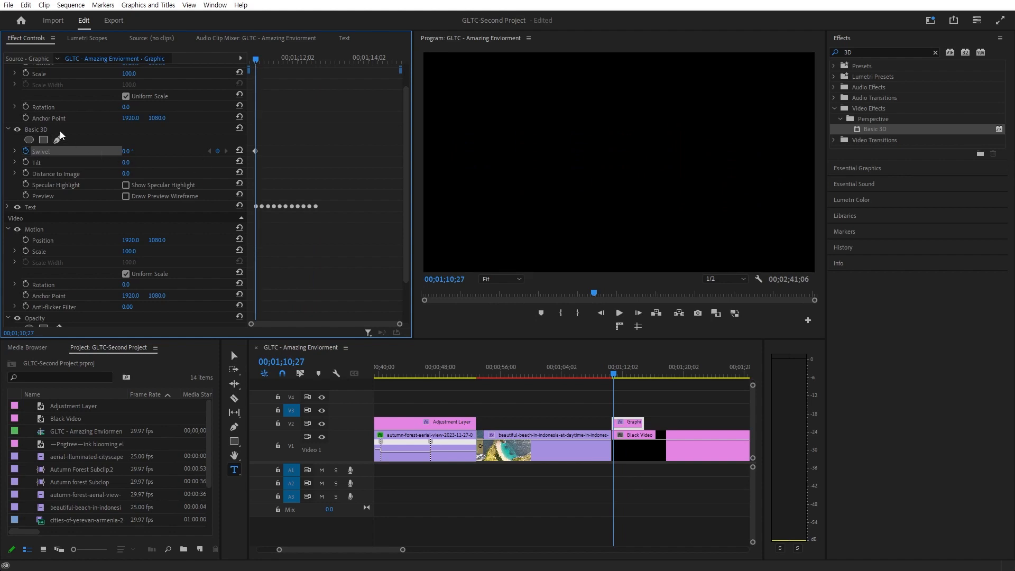
click(25, 151)
key(Return)
Start Basic 3D Tilt keyframing at 00;01;10;27 with a value of -134° and play back the title
click(26, 162)
drag(125, 162, 54, 162)
key(space)
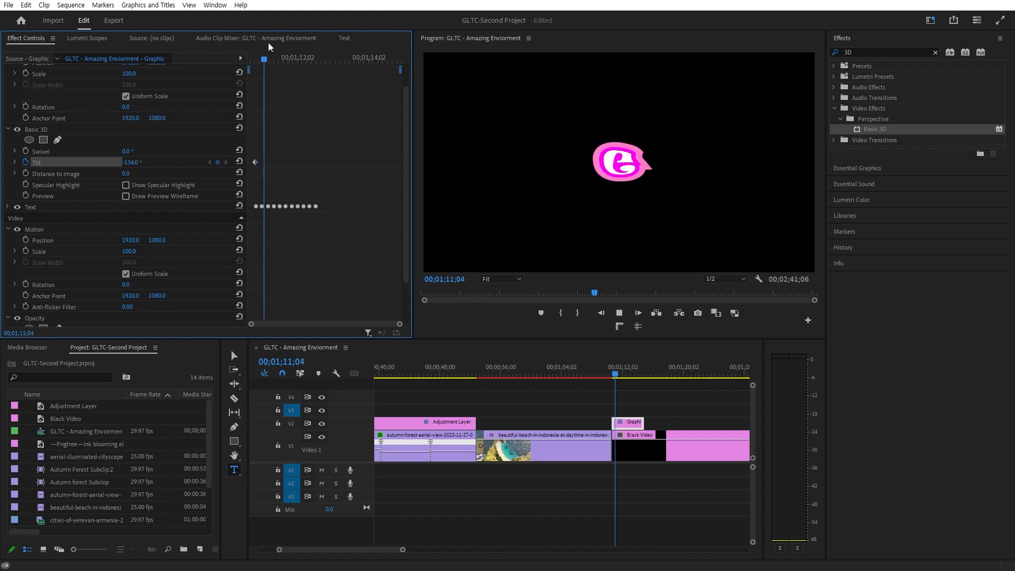
key(space)
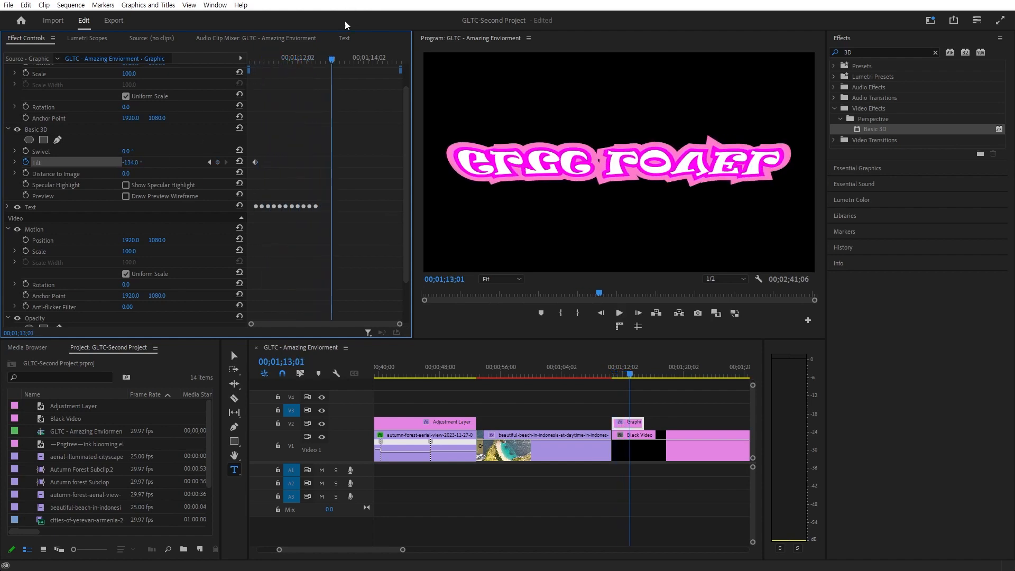
Add a 0° Tilt keyframe at 00;01;12;17 and play the title from its start
drag(326, 59, 318, 59)
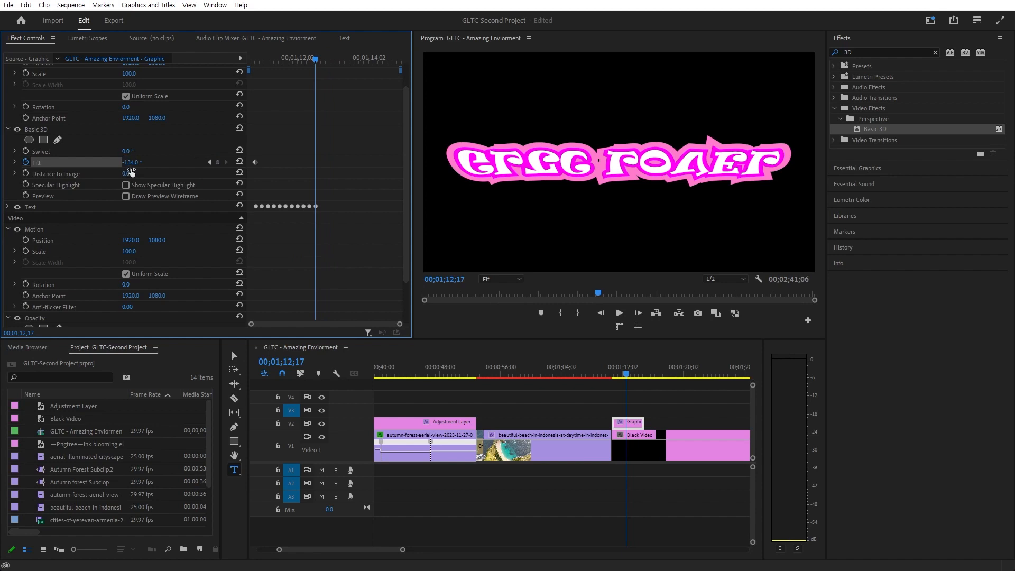
click(218, 162)
drag(296, 57, 249, 75)
key(space)
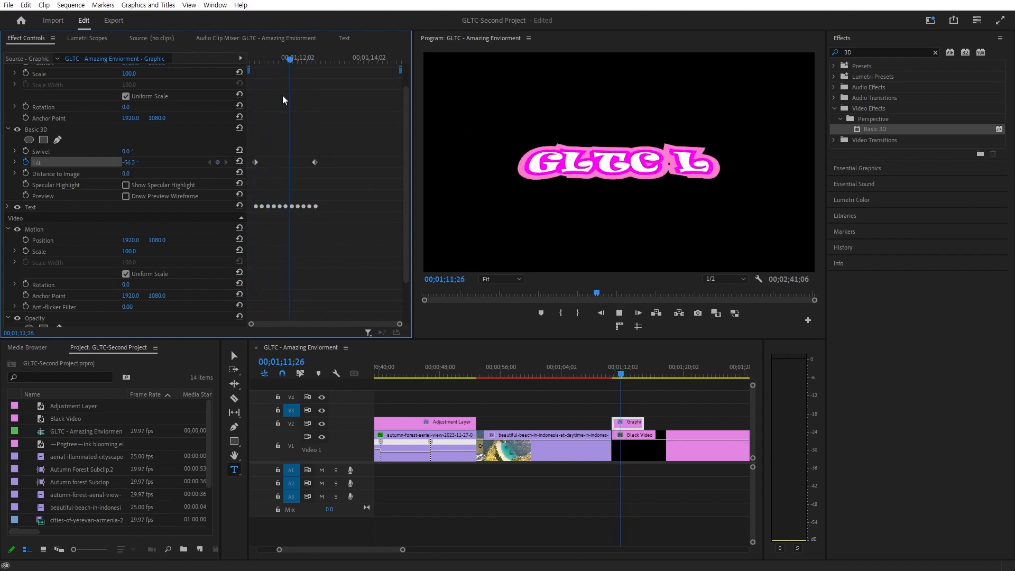
key(space)
Raise the Tilt value of the starting keyframe at 00;01;10;27 and play back the tilt animation
drag(268, 55, 257, 56)
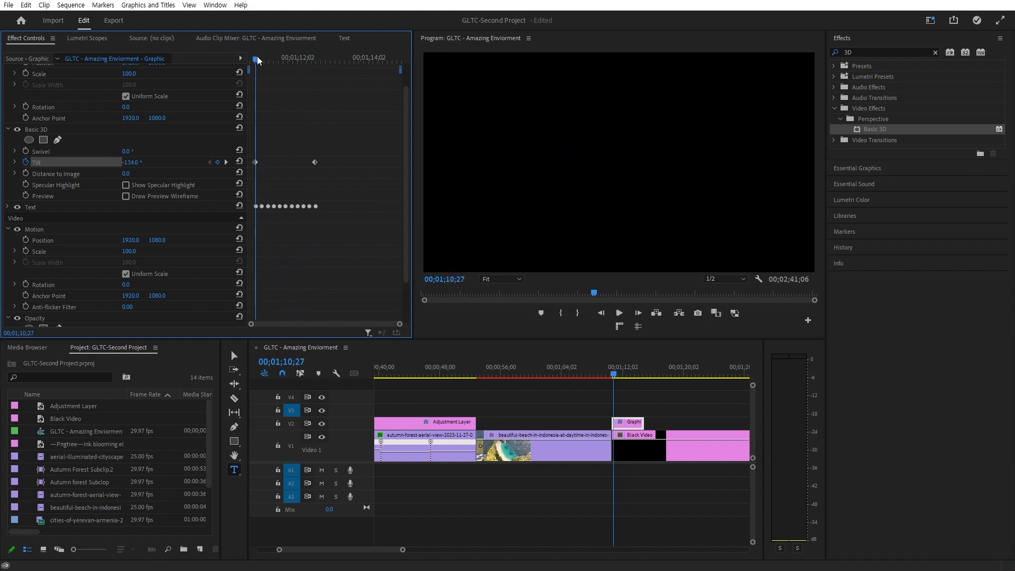
drag(132, 161, 276, 162)
key(space)
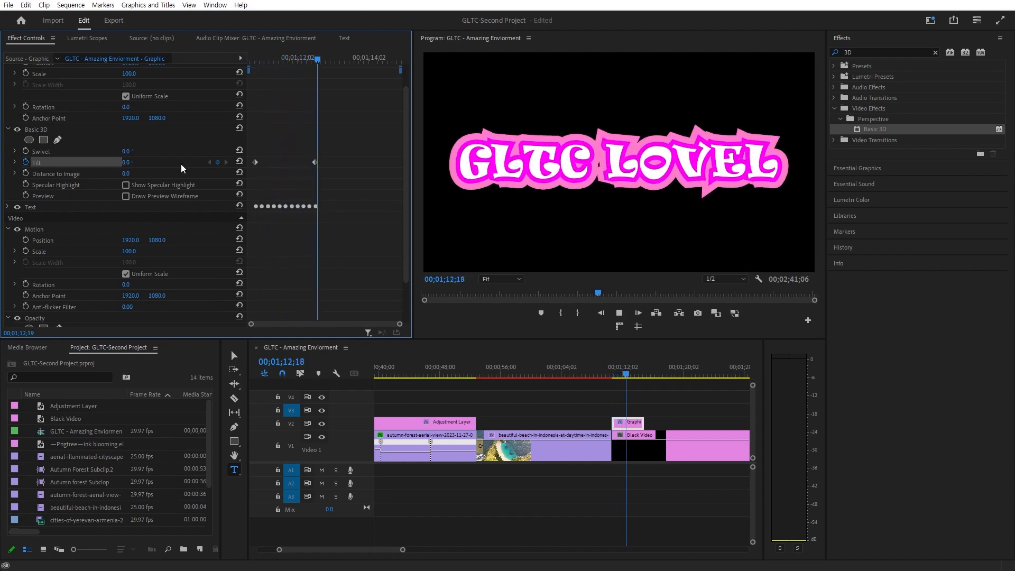
key(space)
drag(276, 63, 267, 63)
key(space)
key(space)
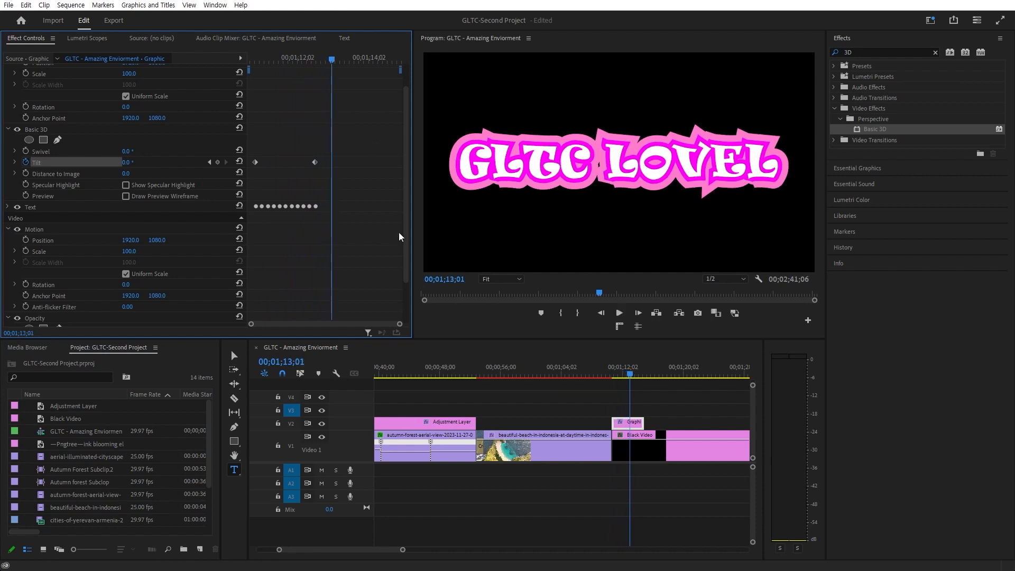
key(space)
key(space)
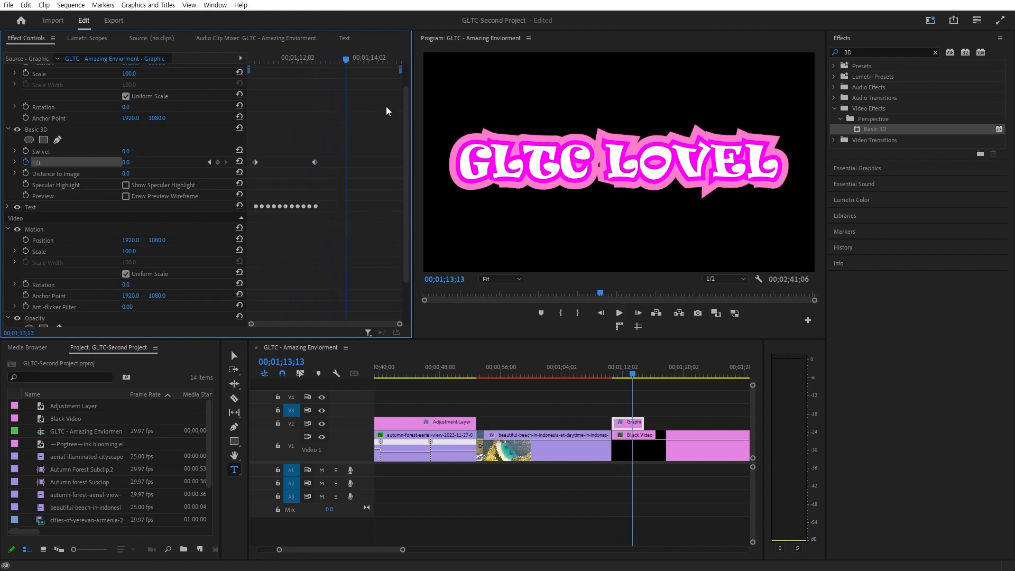
Complete the title text to "GLTC LOVELY" by adding a "Y" at 00;01;12;22
mouse_move(340, 65)
mouse_down()
mouse_move(319, 63)
mouse_move(330, 65)
mouse_up()
key(Left)
key(Right)
key(Right)
key(Right)
key(Right)
key(Right)
key(Right)
click(737, 162)
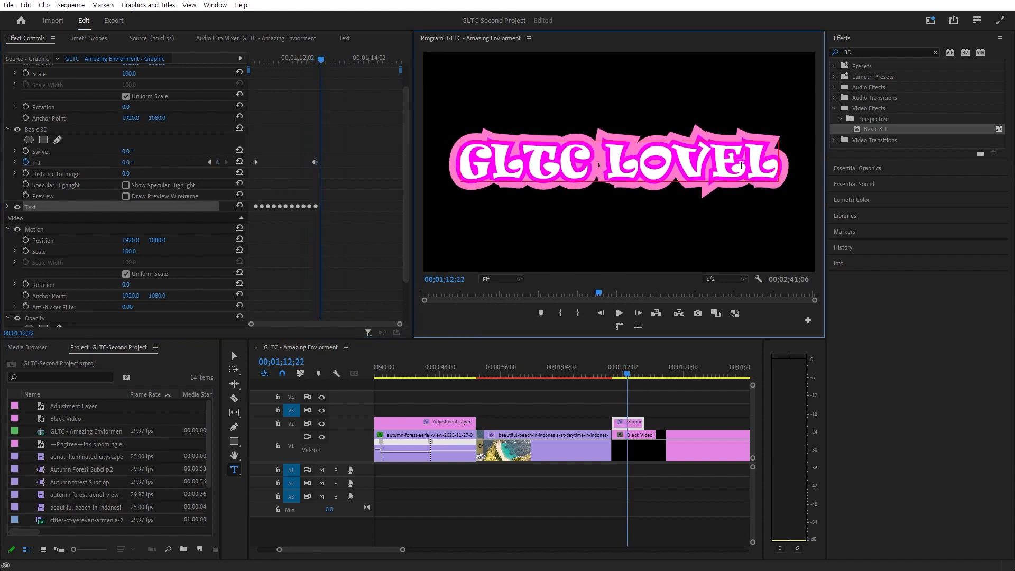
text(Y)
Shift the ending Tilt keyframe to 00;01;12;22 to match the last letter and play back the title
click(303, 199)
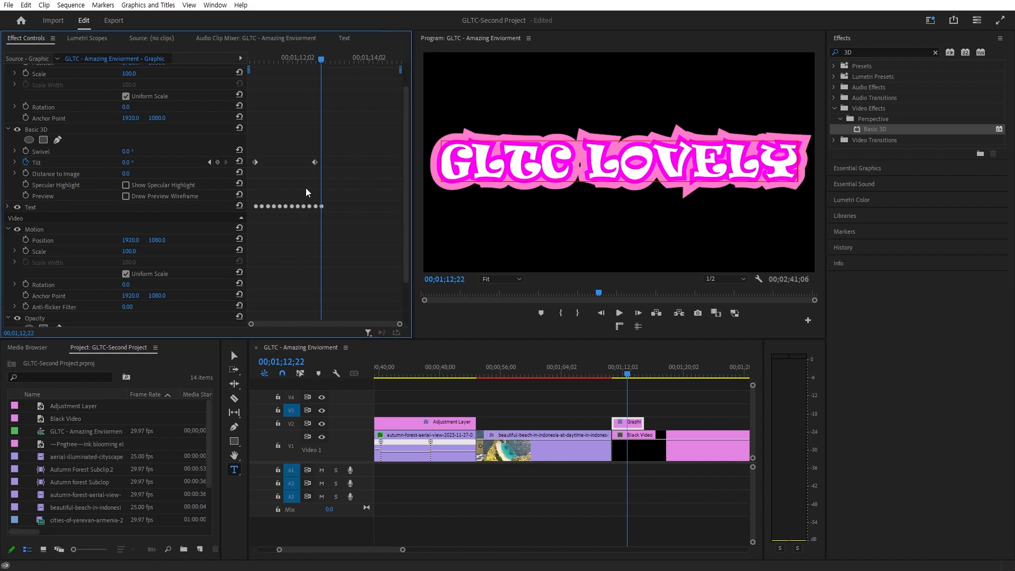
click(262, 59)
key(space)
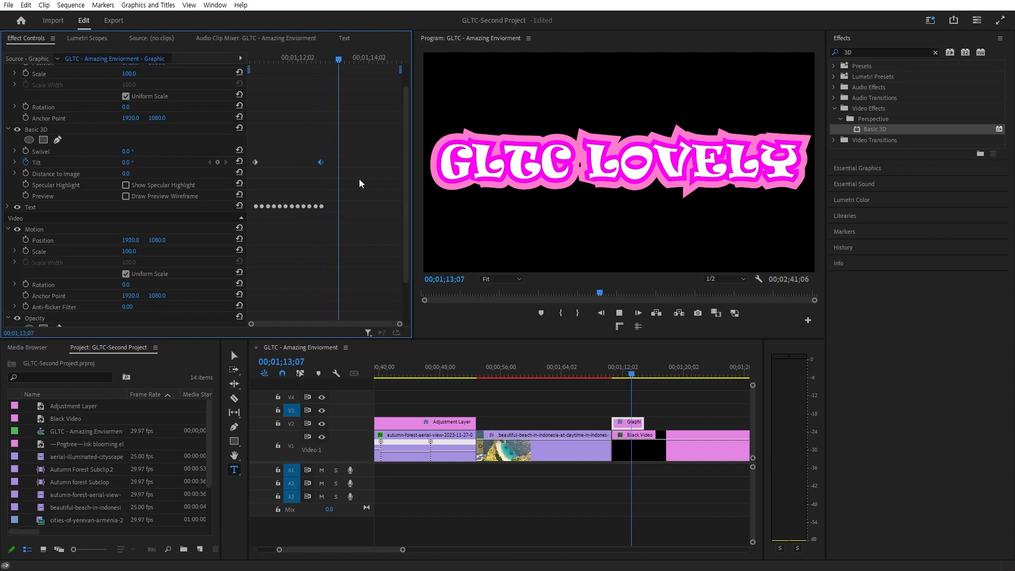
key(space)
Start Swivel keyframing at the title's start with a value of -145° and play it back
drag(309, 55, 256, 62)
click(25, 150)
drag(126, 152, 50, 151)
key(space)
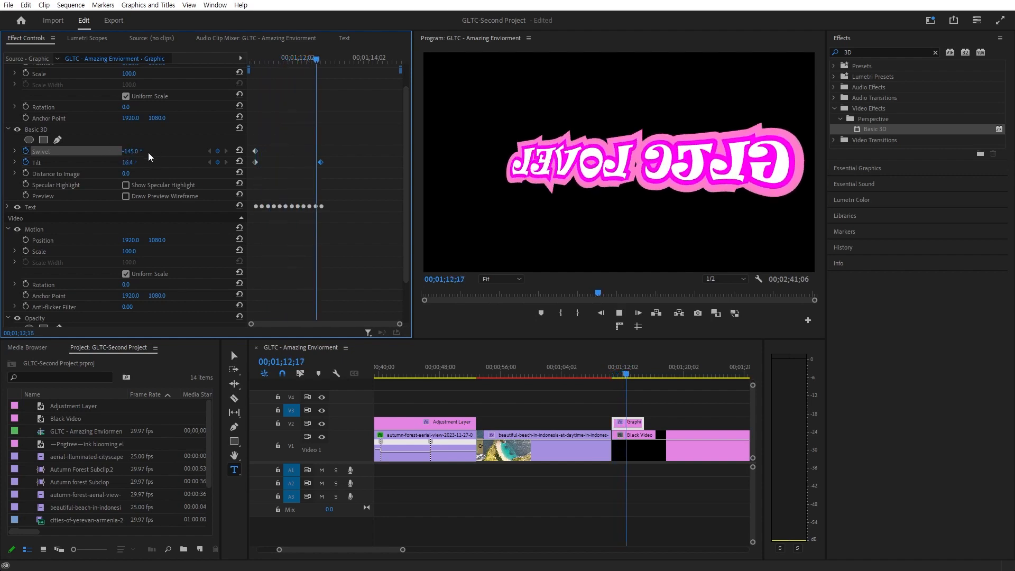
Add a 0° Swivel keyframe where the lettering completes and play back the combined swivel and tilt
drag(339, 64, 253, 65)
click(240, 151)
key(space)
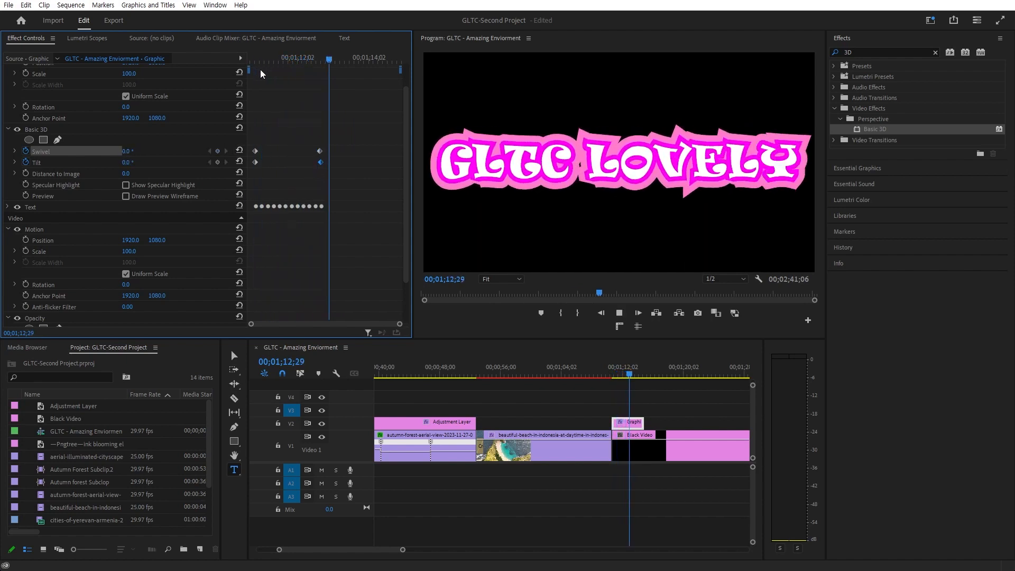
key(space)
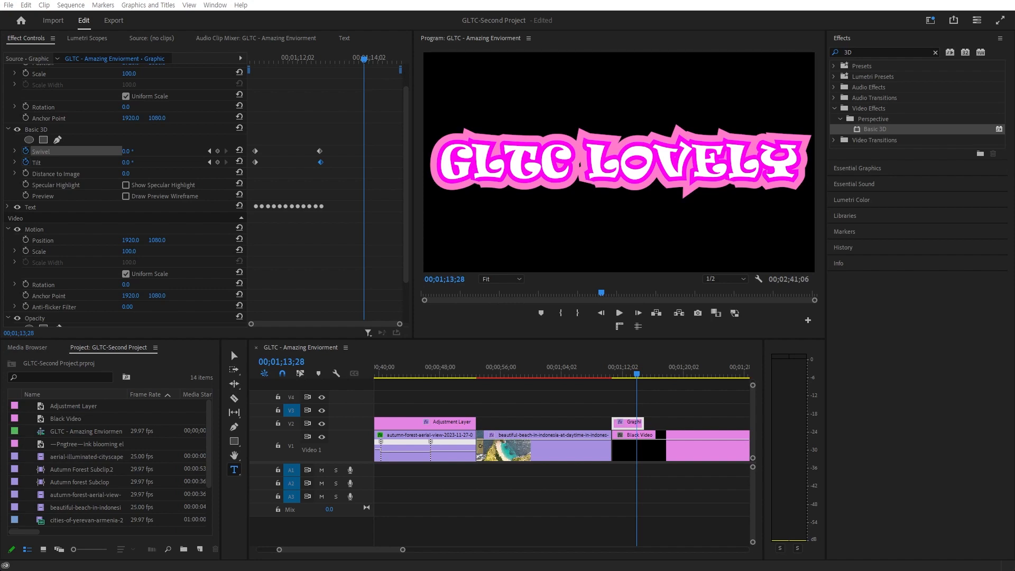
Delete the starting Swivel and Tilt keyframes and return to 00;01;10;27
drag(364, 224, 243, 132)
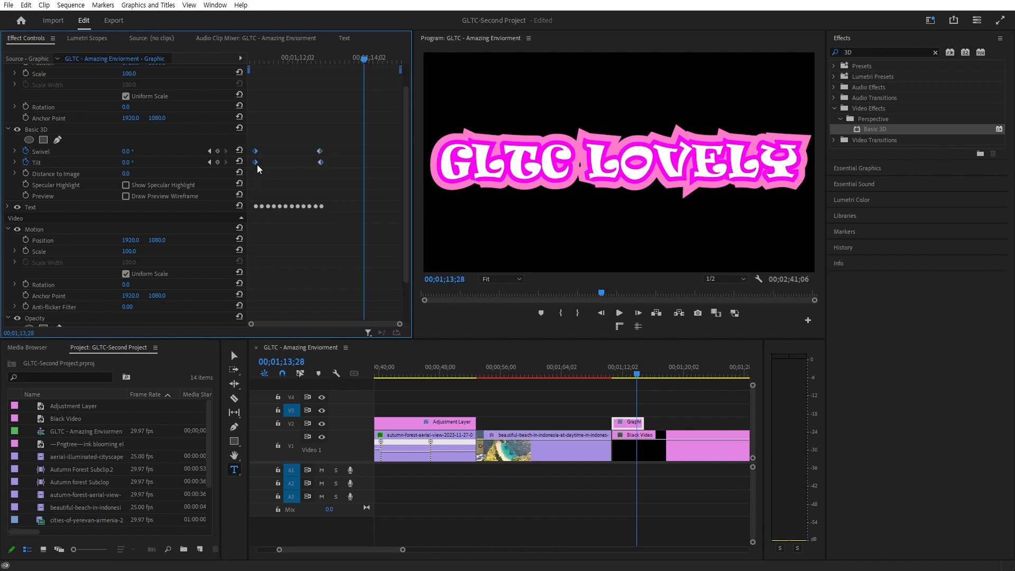
drag(292, 61, 221, 107)
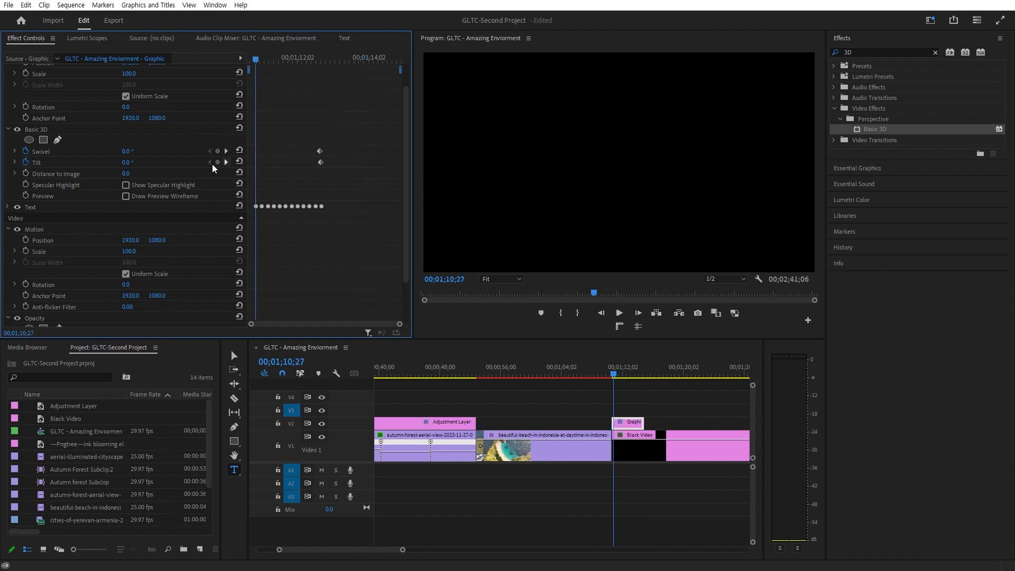
Start Distance to Image keyframing at the title's start and set it to -498 at 00;01;12;14
click(26, 171)
drag(130, 173, 85, 173)
drag(275, 60, 314, 64)
drag(130, 174, 136, 173)
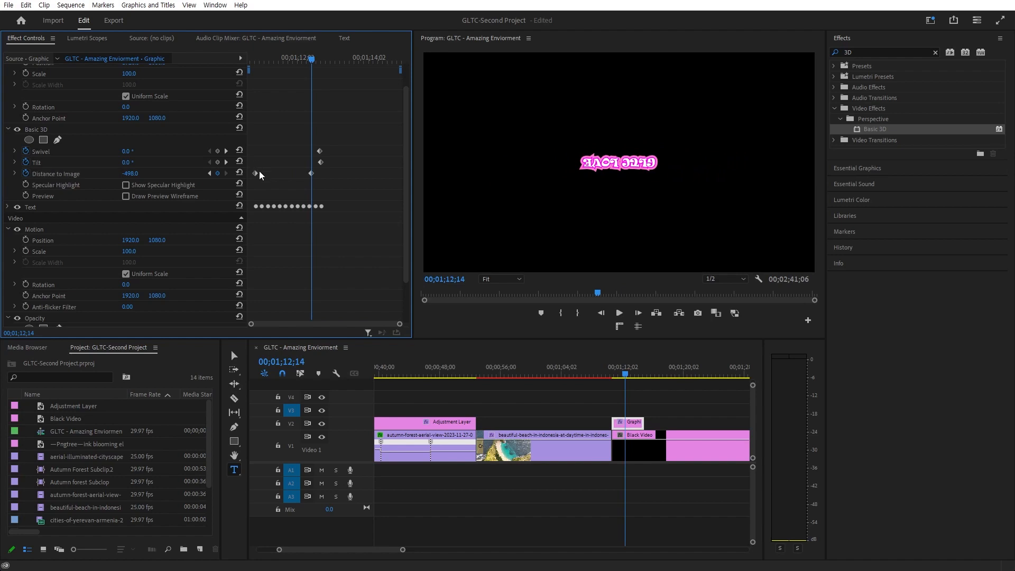
Leave the -498 Distance to Image keyframe only at the title's start and shift the Swivel and Tilt keyframes to 00;01;12;14
drag(310, 174, 255, 172)
drag(328, 129, 304, 174)
click(239, 150)
key(space)
key(space)
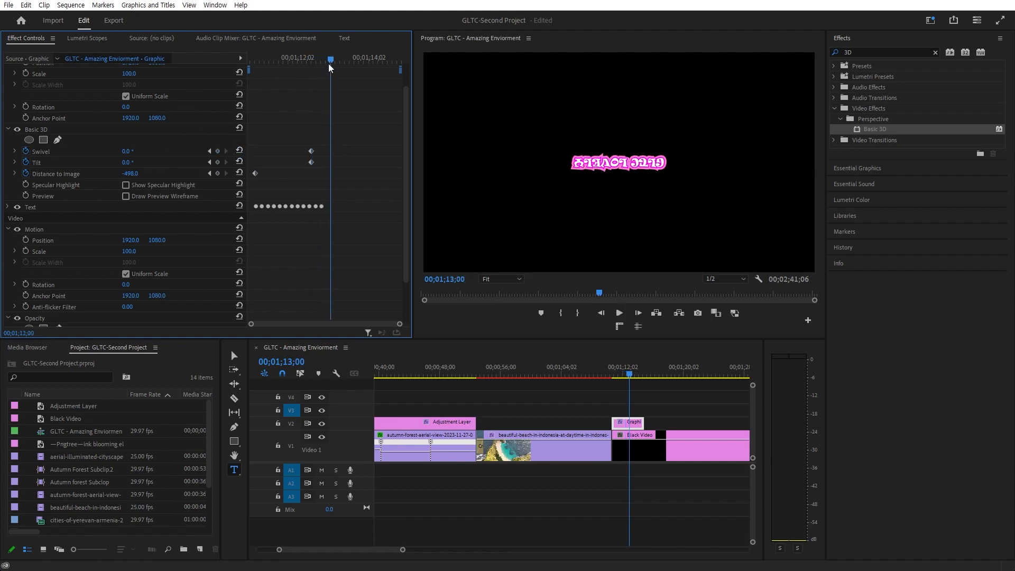
Set both Tilt and Swivel to 180° at 00;01;13;00
click(125, 150)
drag(133, 151, 209, 152)
key(ctrl+z)
drag(137, 167, 241, 167)
click(132, 162)
text(180)
key(Return)
click(133, 151)
text(180)
key(Return)
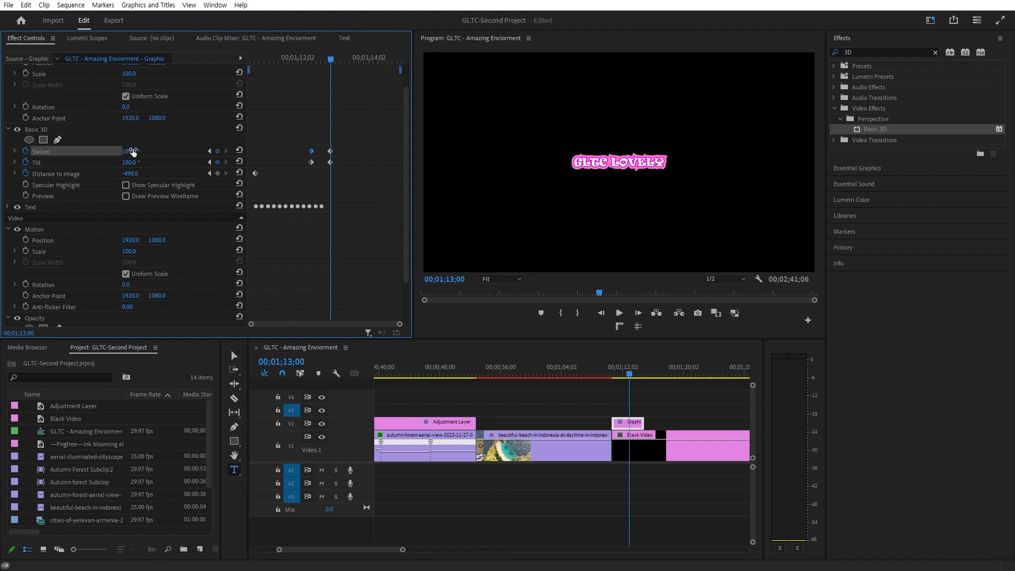
Delete the Swivel and Tilt keyframes that precede the 180° ones
scroll(333, 151, up, 2)
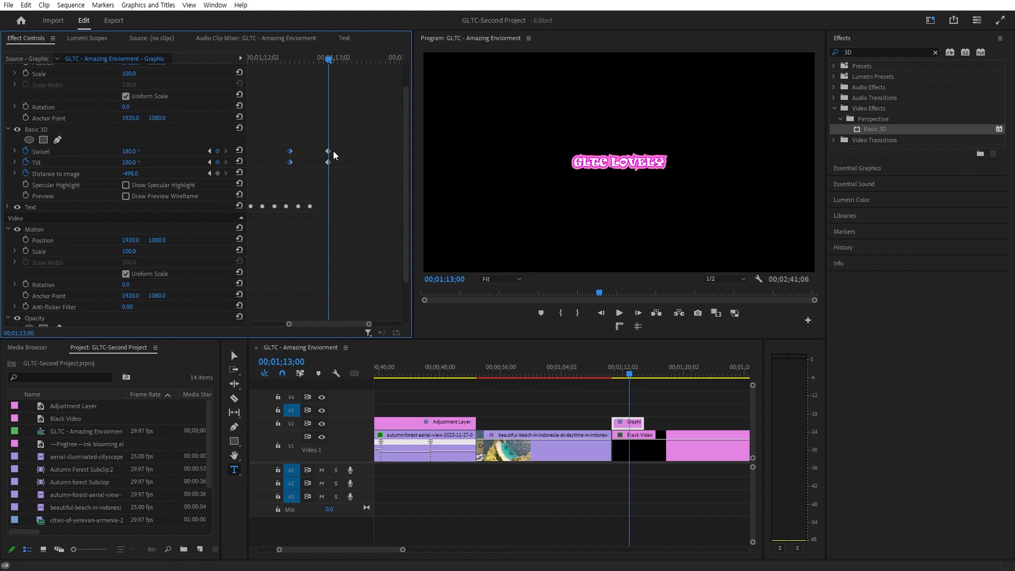
key(Delete)
scroll(286, 161, up, 1)
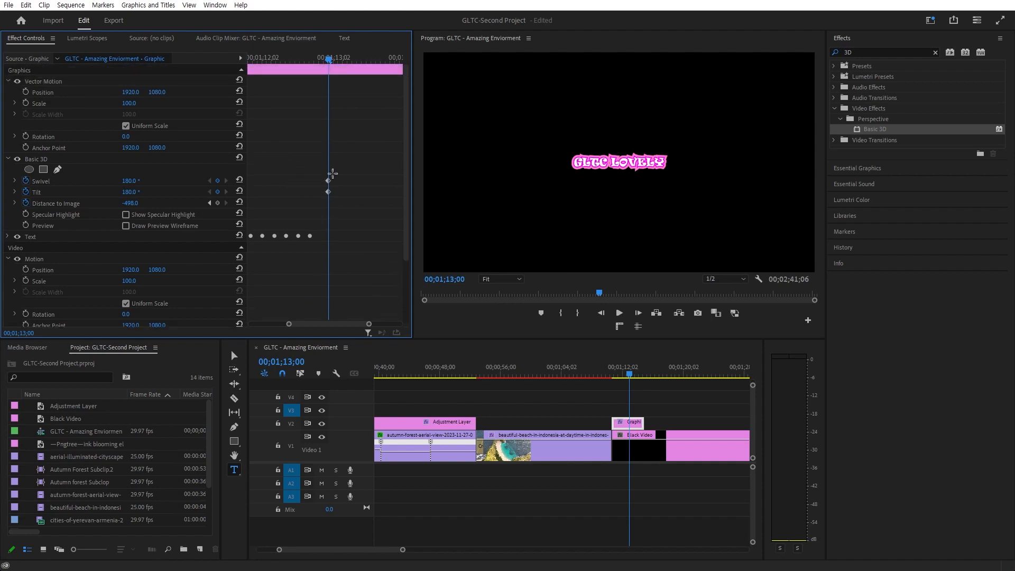
Move the 180° Swivel and Tilt keyframes to 00;01;11;27 and add a Distance to Image keyframe there
drag(328, 191, 250, 196)
click(250, 58)
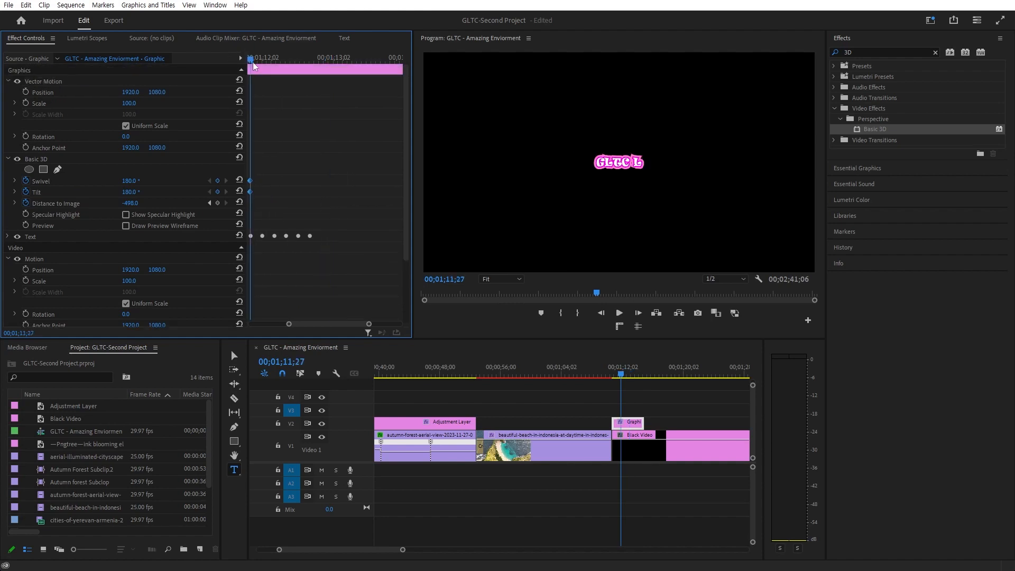
click(217, 203)
key(space)
key(space)
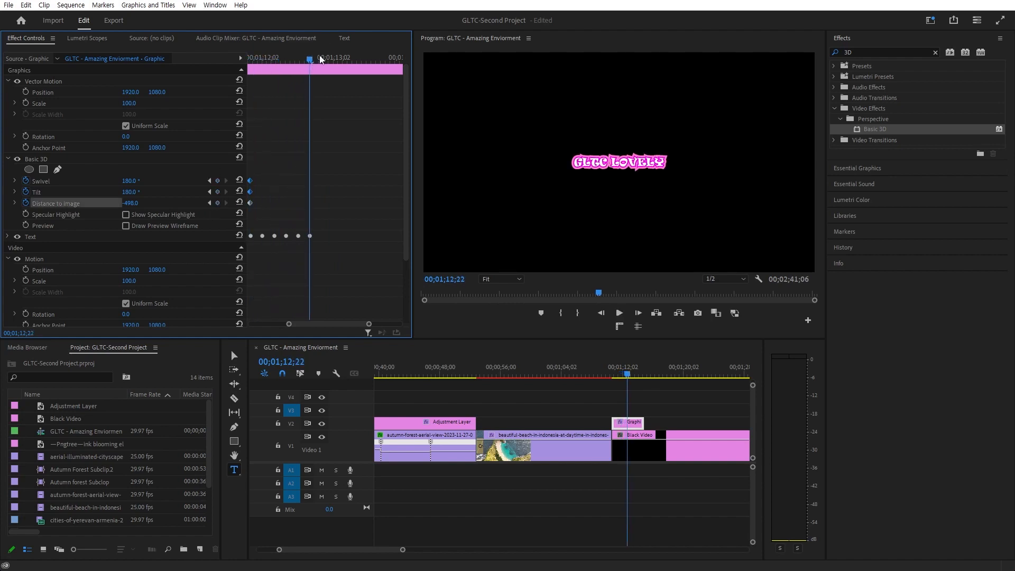
Copy the Swivel, Tilt and Distance to Image keyframes from 00;01;11;27 and paste them at 00;01;12;22
click(277, 176)
drag(268, 158, 254, 222)
key(ctrl+c)
key(ctrl+v)
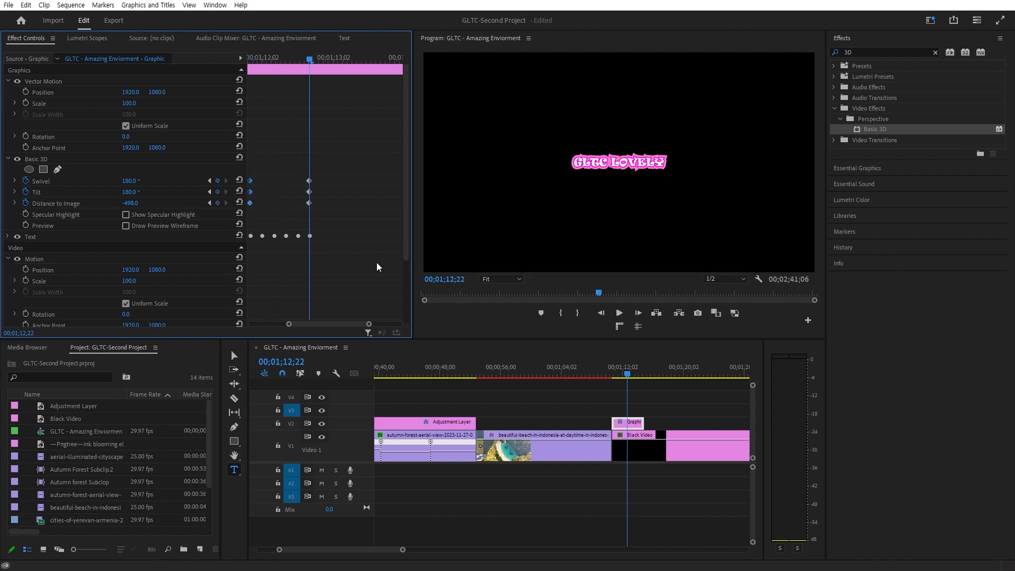
Extend the title clip's end well beyond the Black Video clip and play the sequence
drag(643, 422, 742, 418)
key(space)
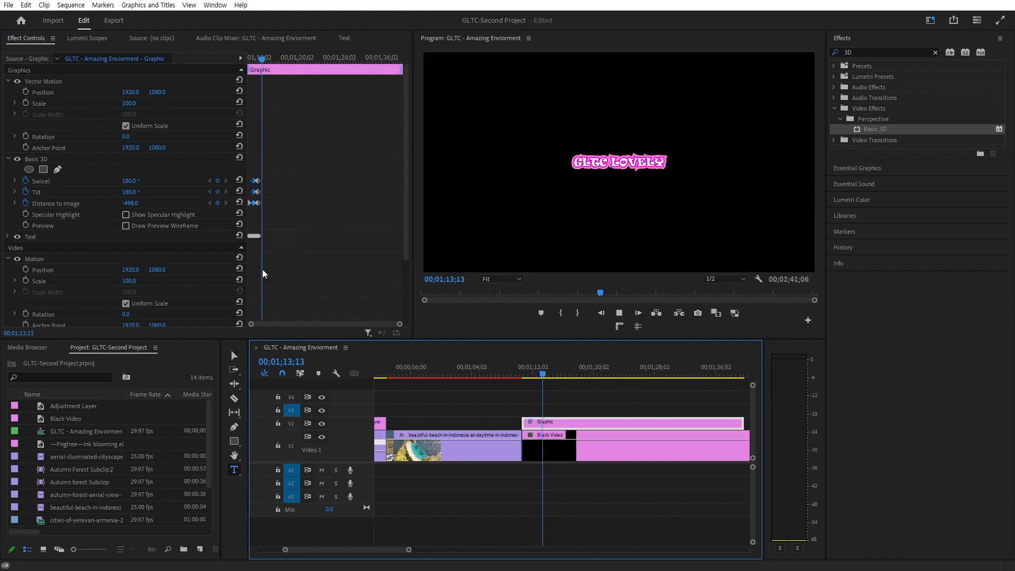
Add a Swivel keyframe of 1080° at 00;01;14;11 and play the title animation
click(153, 173)
drag(130, 181, 511, 180)
click(133, 182)
text(3)
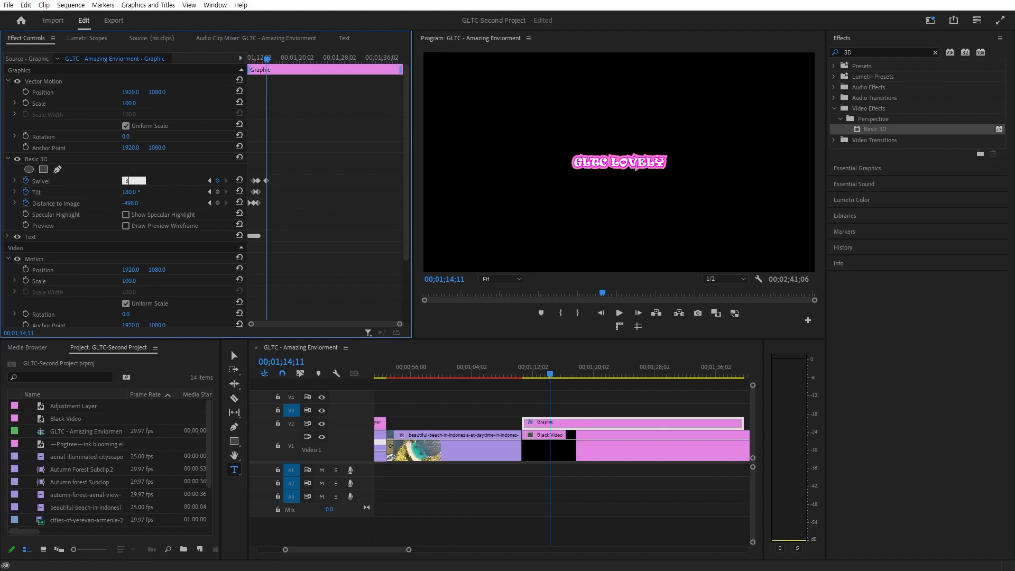
text(80)
key(Return)
click(127, 181)
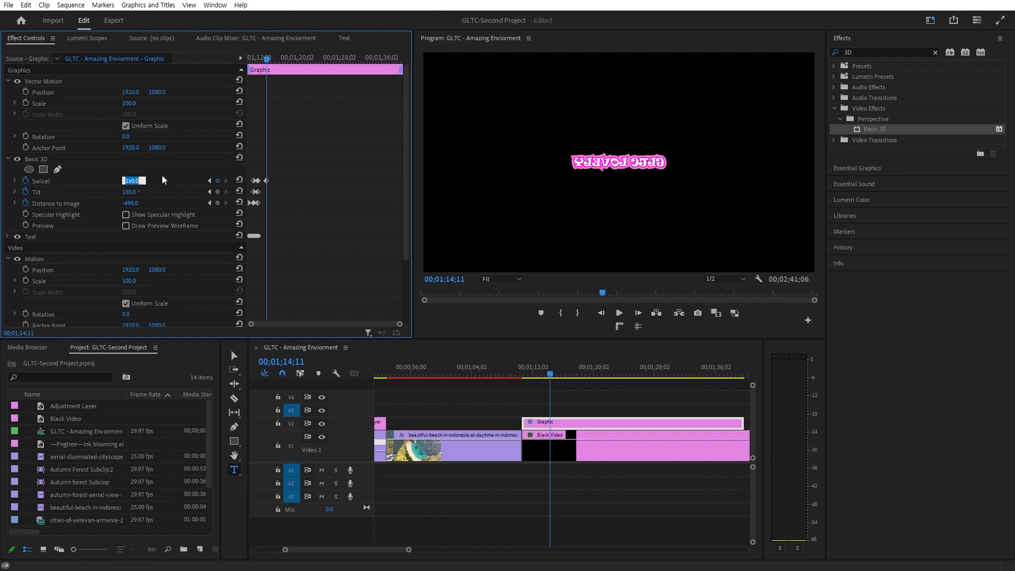
text(7)
key(BackSpace)
text(1080)
key(Return)
click(258, 58)
key(space)
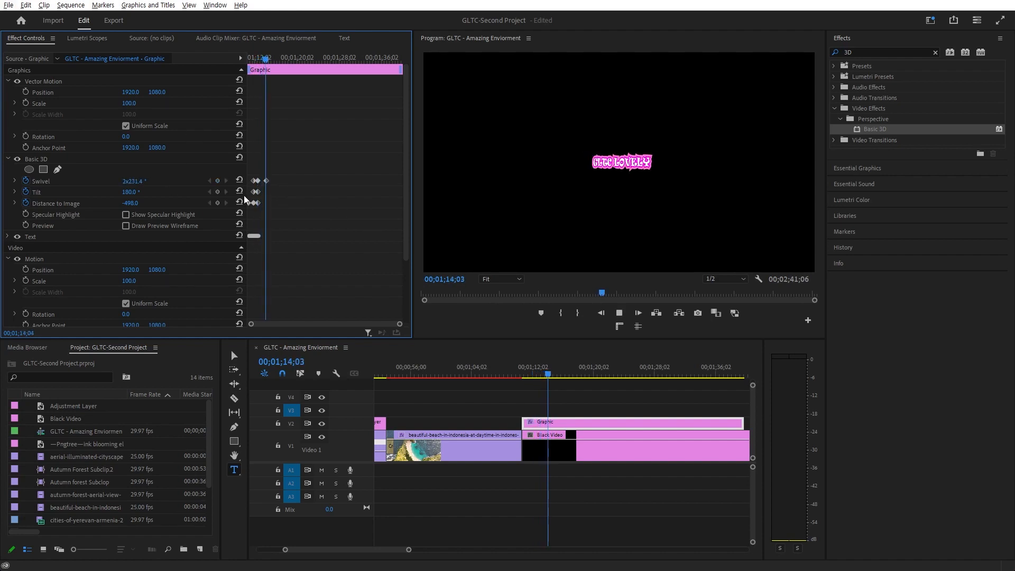
Reset Distance to Image at 00;01;14;11 to 0.0 and play the title animation again
key(alt+space)
drag(267, 57, 268, 74)
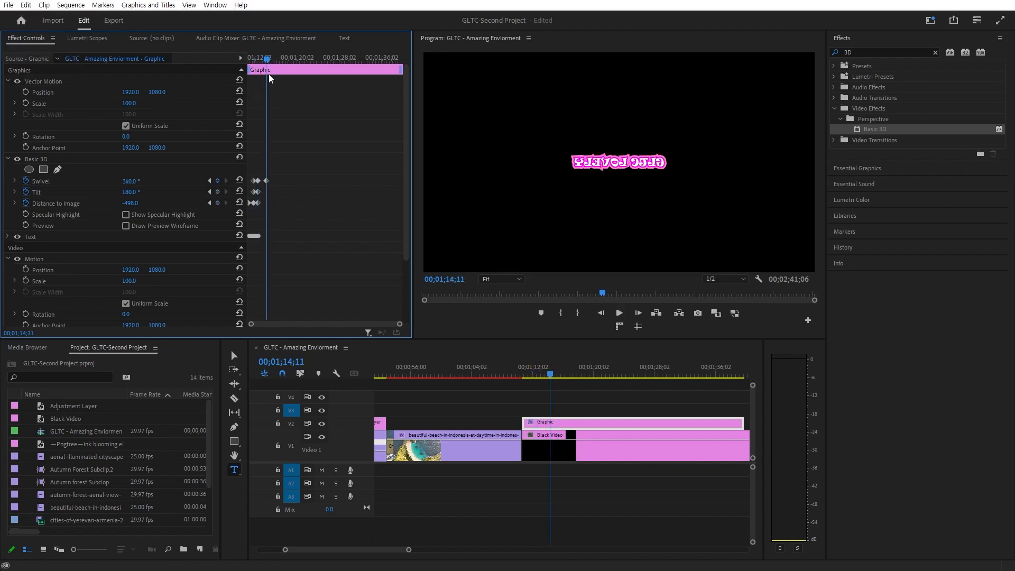
click(238, 202)
drag(267, 57, 252, 61)
key(space)
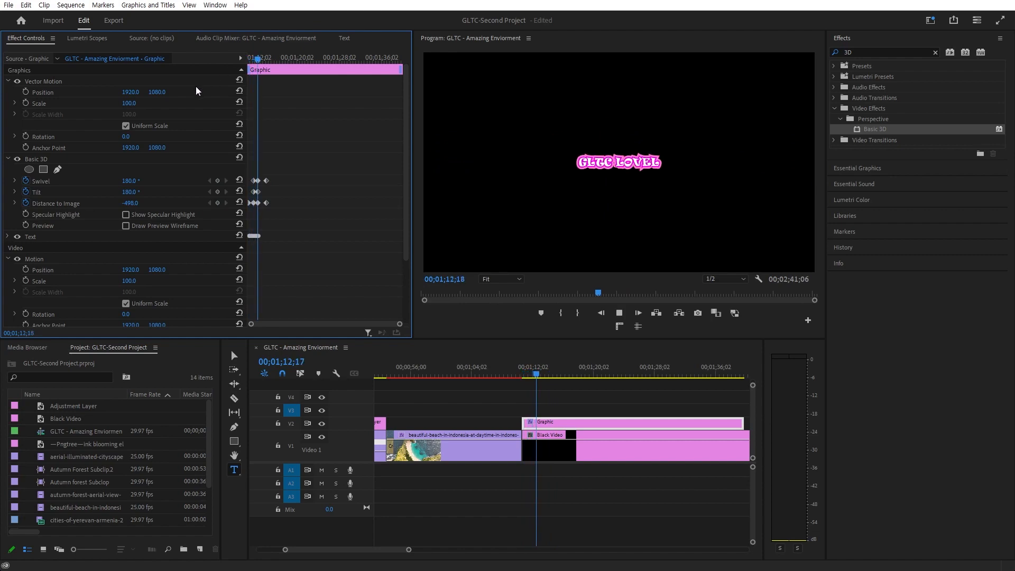
key(space)
Set the Swivel keyframe at 00;01;14;11 to 900°
shift+click(270, 62)
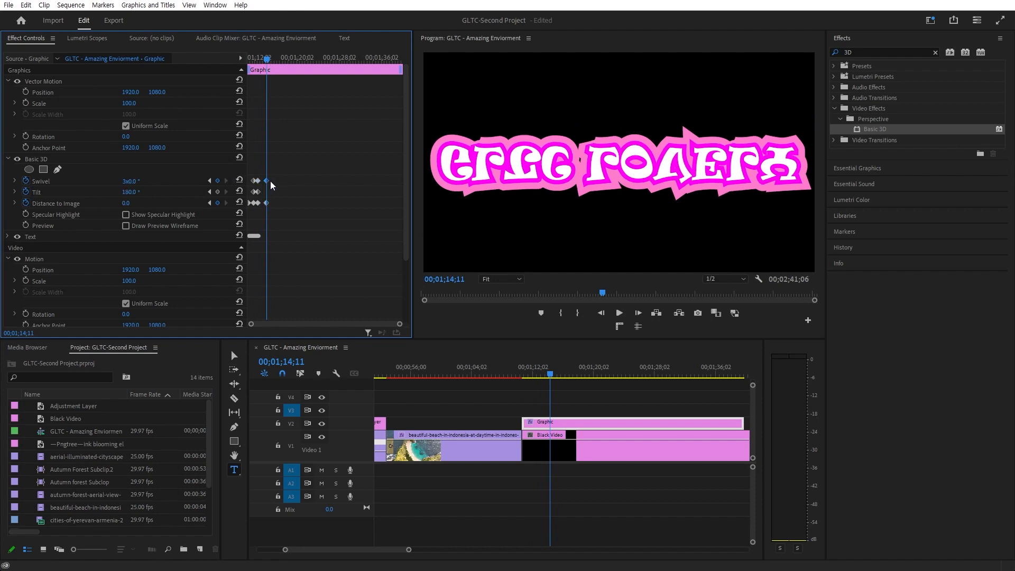
click(122, 181)
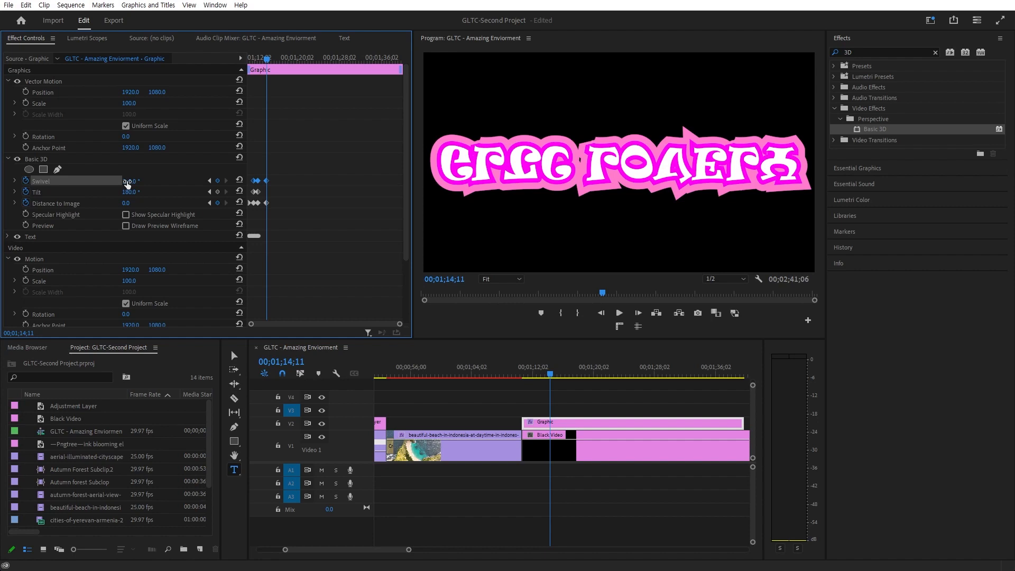
key(Return)
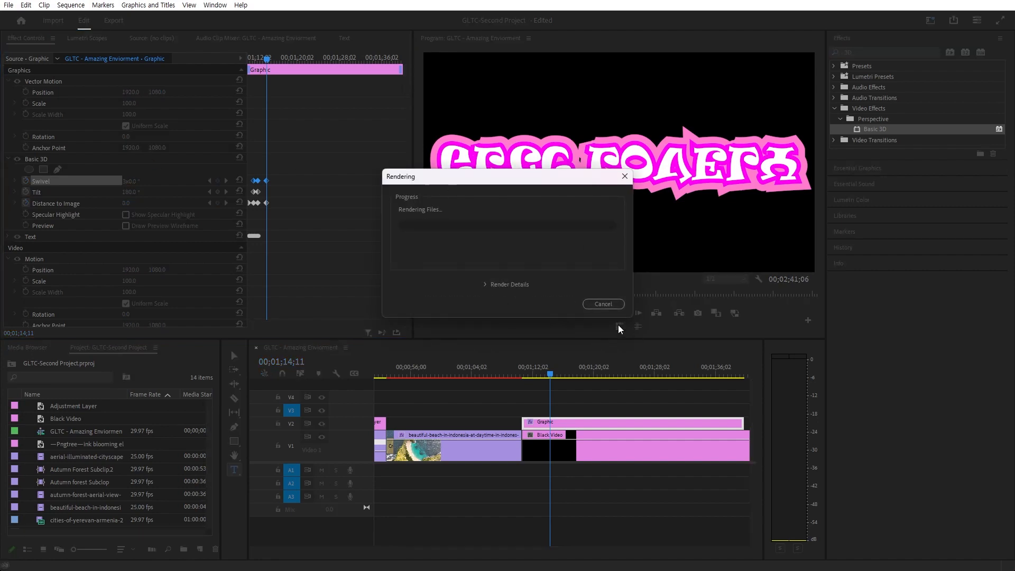
click(602, 305)
click(136, 180)
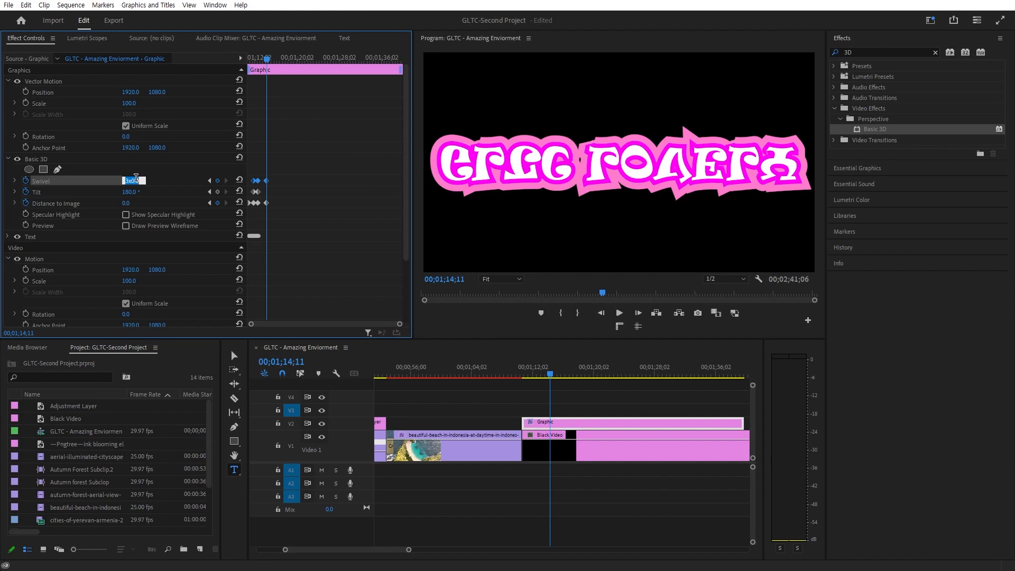
text(900)
key(Return)
drag(262, 60, 267, 90)
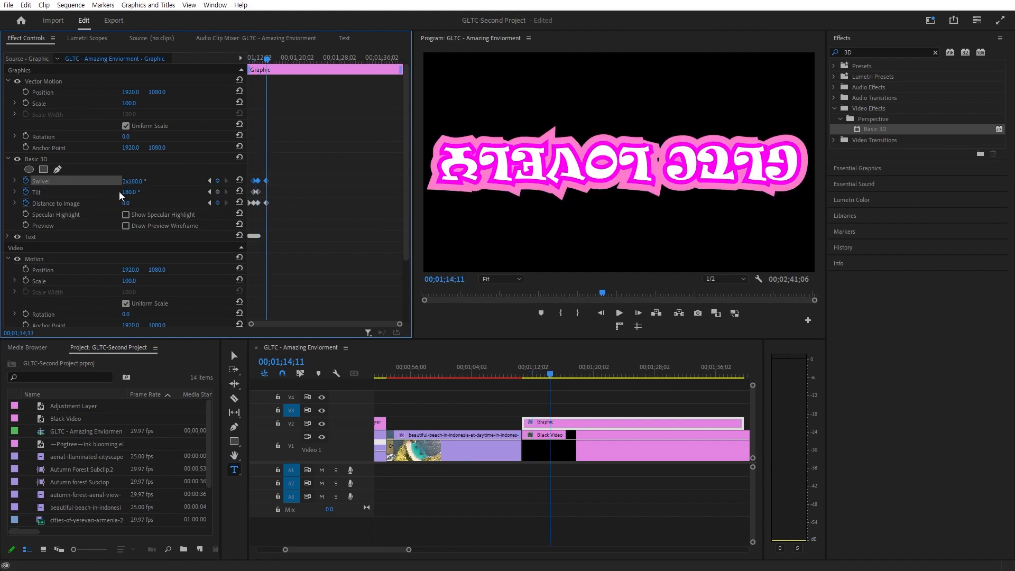
Add a Tilt keyframe of about 2x356° at 00;01;14;11 and set the Swivel keyframe there to 720°
drag(125, 192, 600, 192)
drag(132, 181, 28, 180)
click(134, 178)
text(2x0)
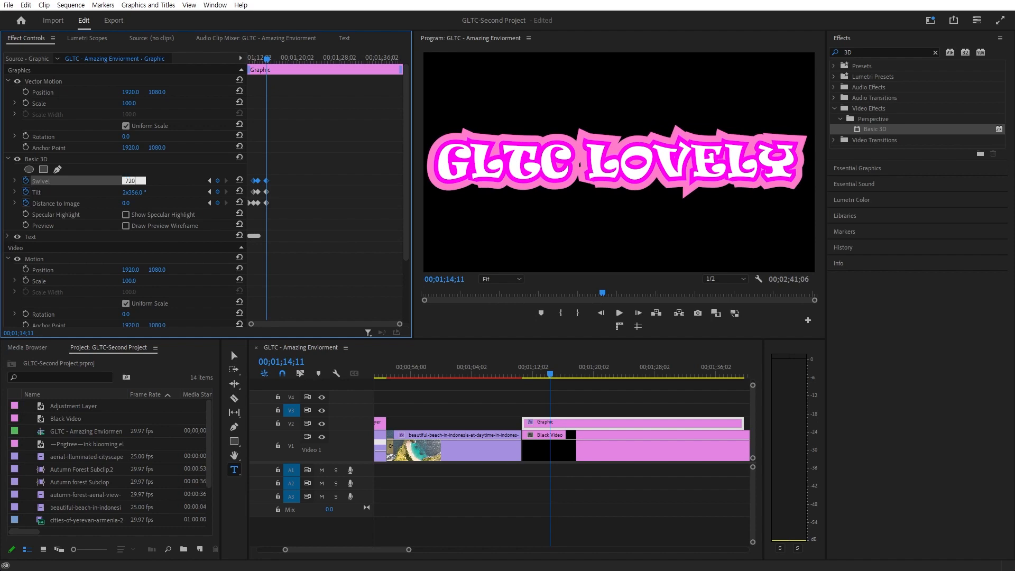
key(Return)
Set the Tilt keyframe at 00;01;14;11 to 720° and play the animation from the title's start
click(135, 192)
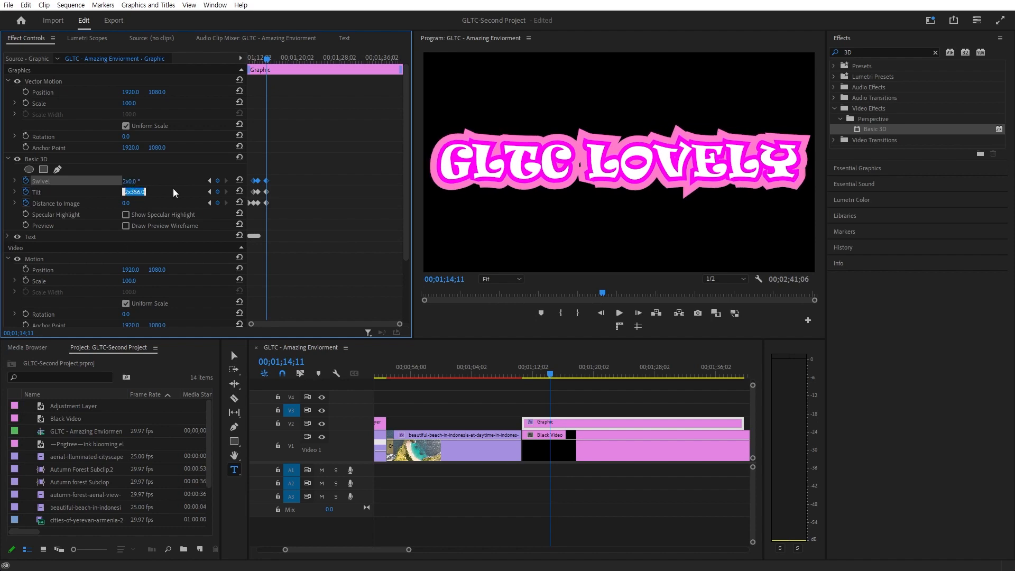
text(730)
key(Return)
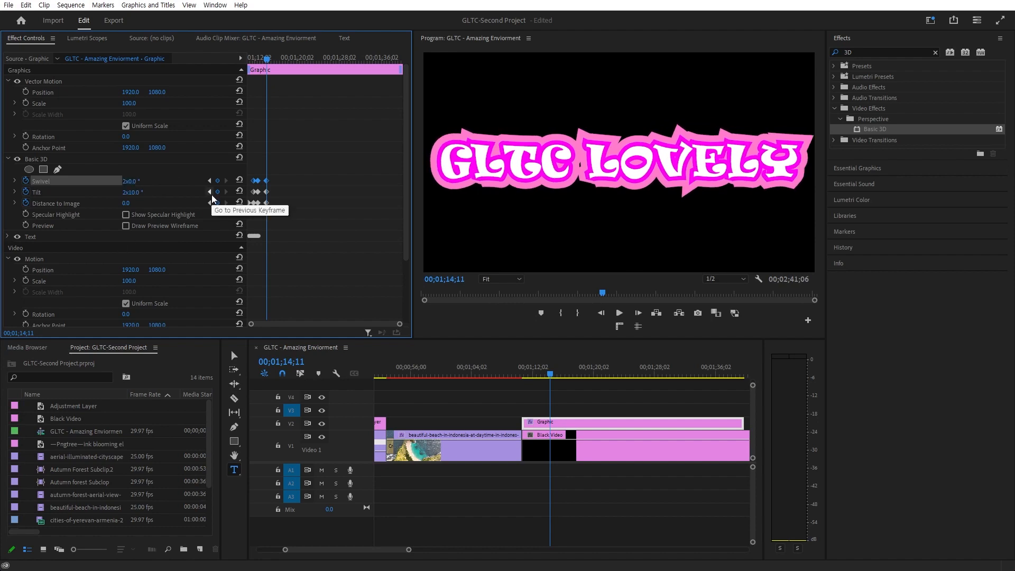
click(132, 192)
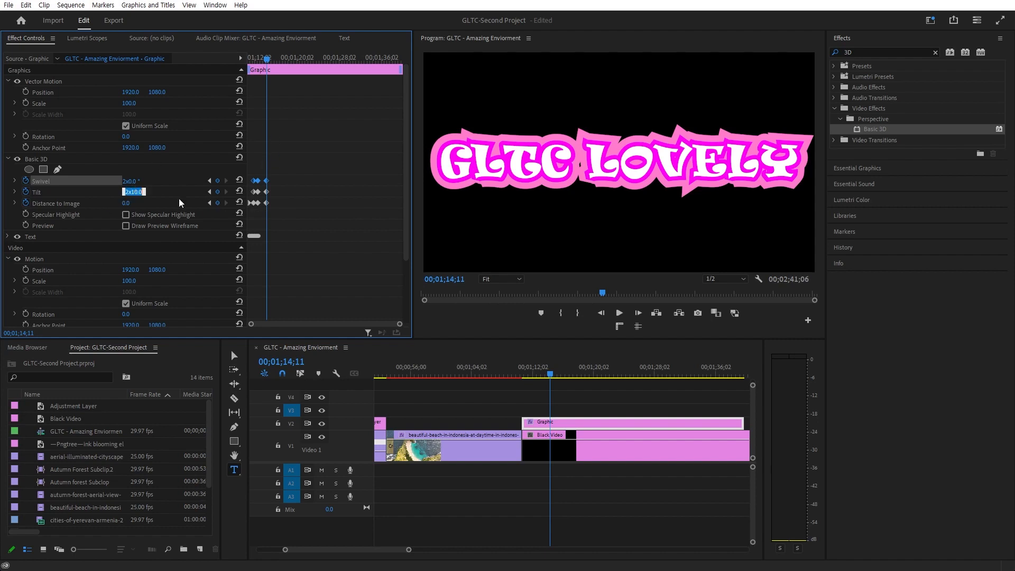
text(720)
key(Return)
drag(267, 58, 239, 55)
key(space)
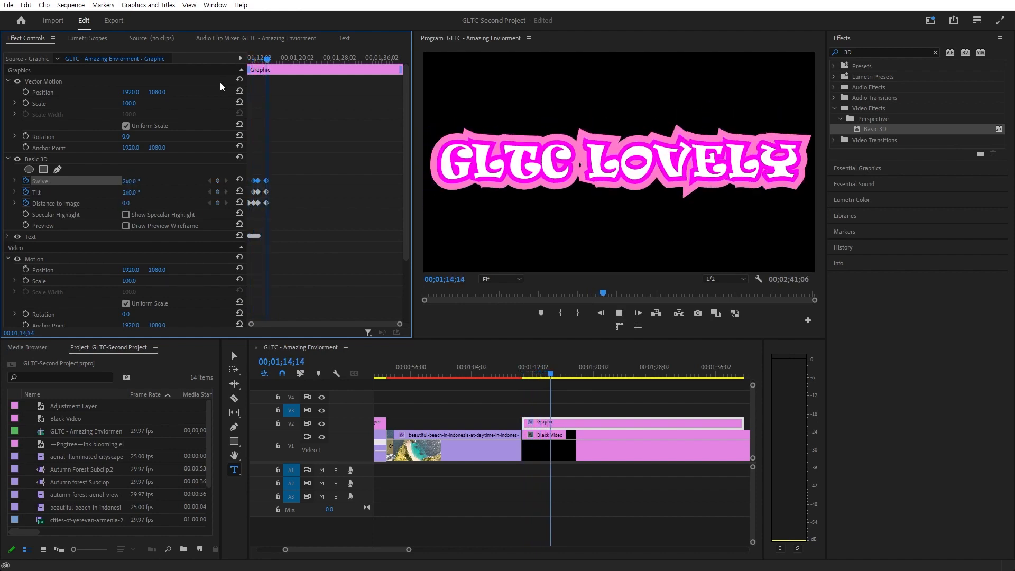
key(space)
Add a marker at 00;01;16;06, extend the Swivel keyframes to about that time and play the animation
key(b)
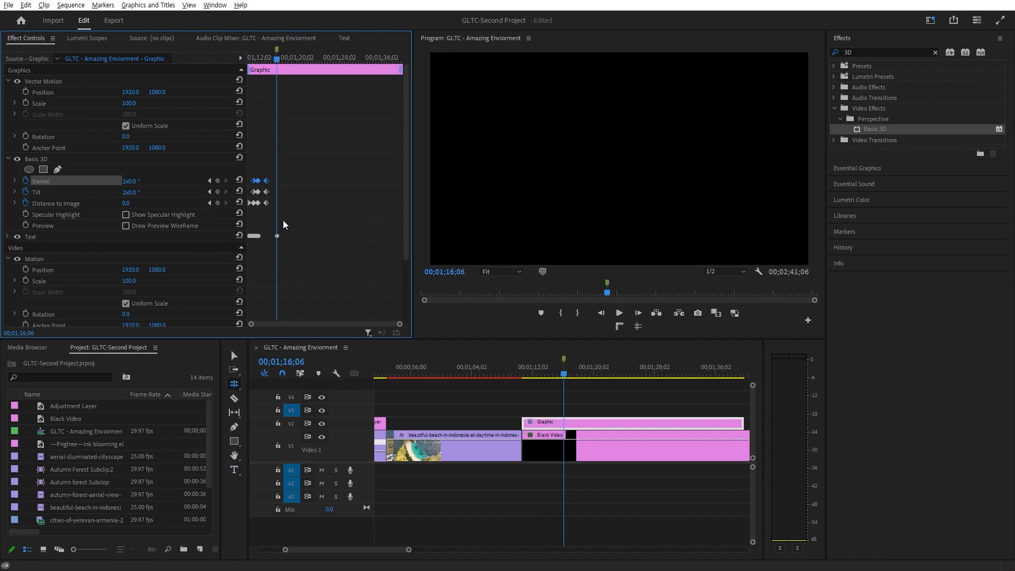
drag(276, 58, 262, 60)
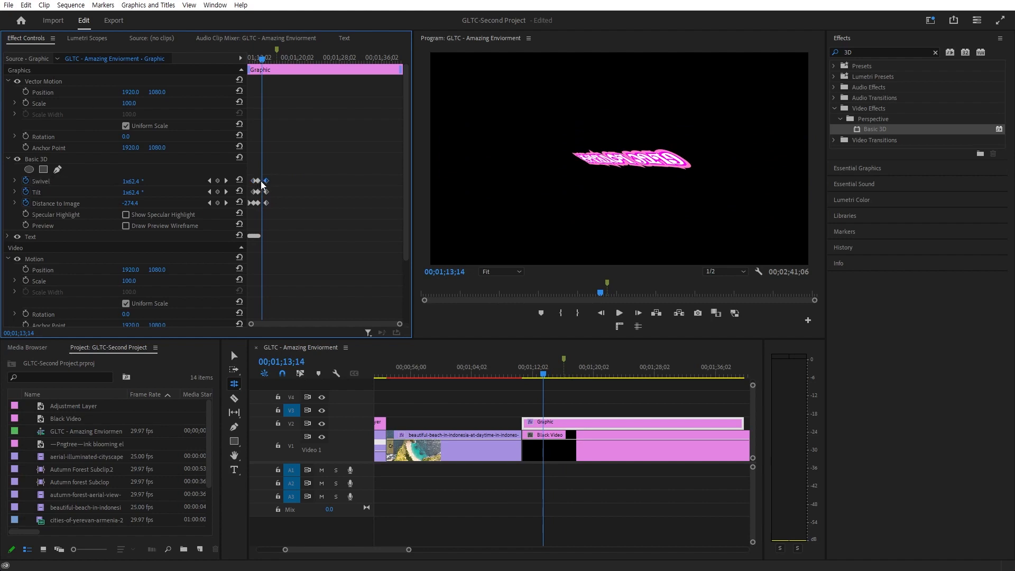
mouse_move(267, 181)
mouse_down()
mouse_move(276, 181)
mouse_move(267, 181)
mouse_up()
key(space)
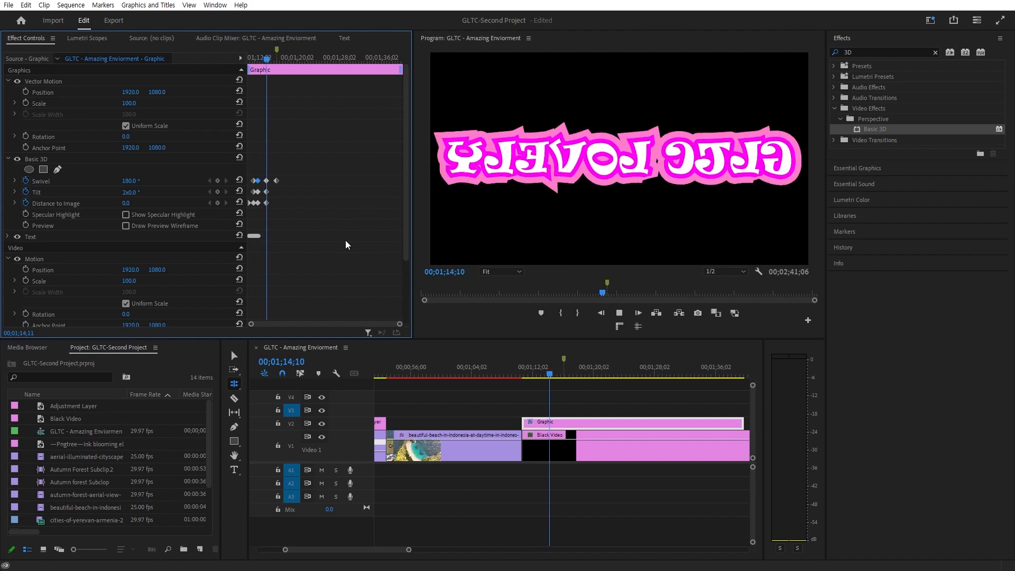
key(space)
Extend the Swivel keyframes to about 00;01;18 and the Tilt keyframes to about 00;01;16, and play the title animation
mouse_move(280, 174)
mouse_down()
mouse_move(265, 186)
mouse_move(280, 194)
mouse_move(267, 193)
mouse_move(267, 181)
mouse_up()
click(259, 193)
click(259, 56)
key(space)
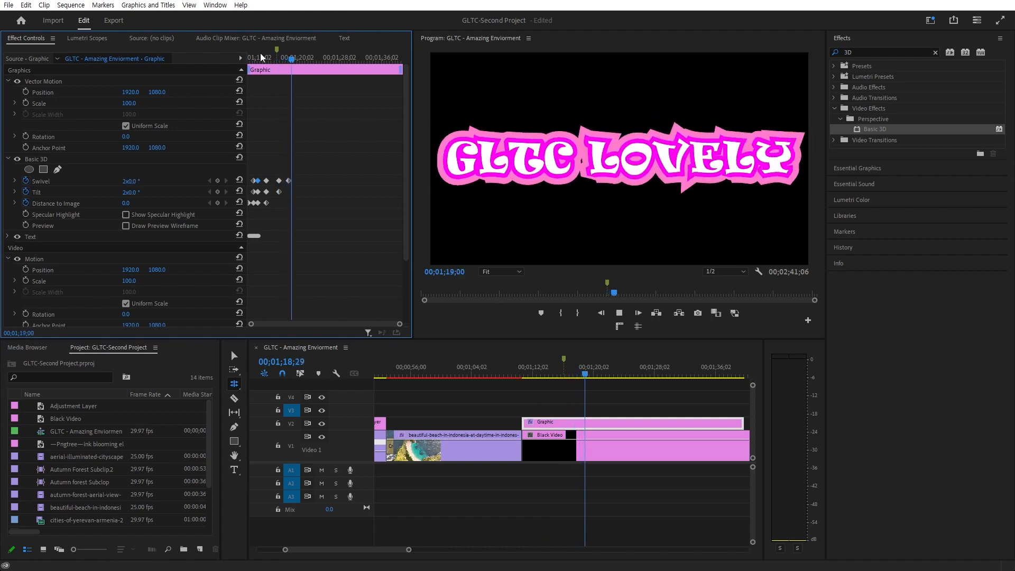
key(space)
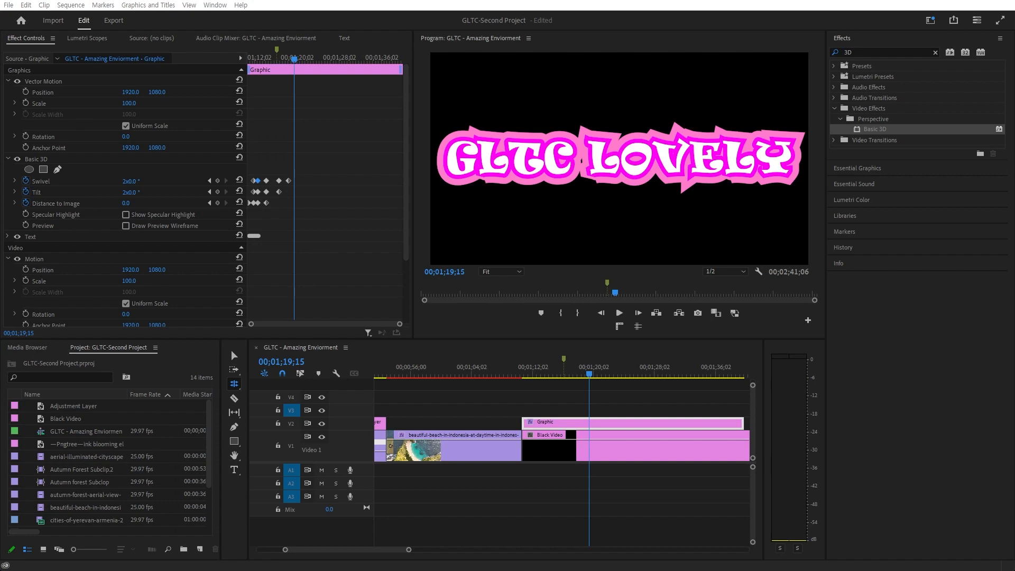
Review the aerial cityscape section of the sequence and switch back to the Selection tool
click(619, 491)
scroll(597, 480, down, 5)
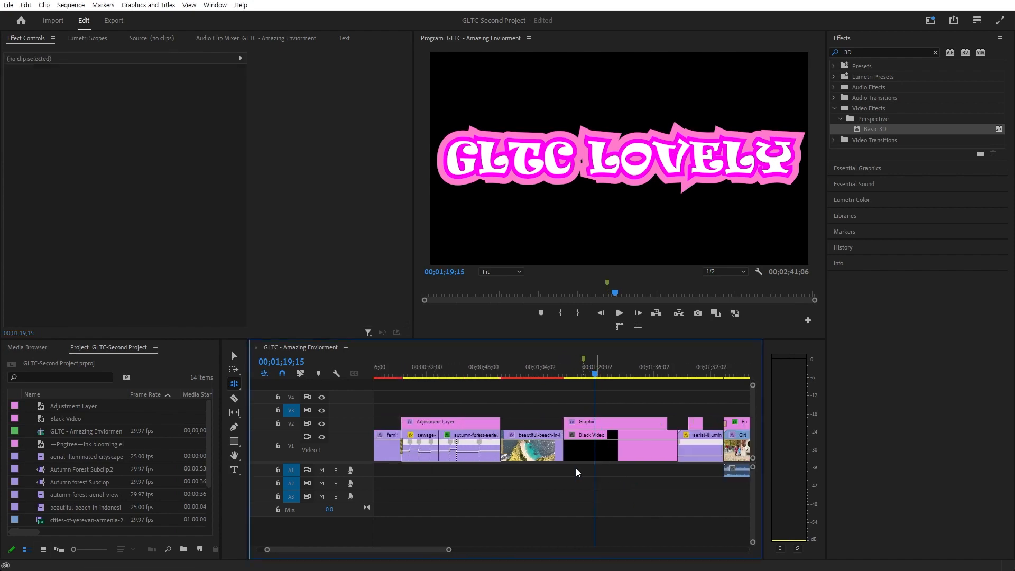
drag(494, 375, 547, 401)
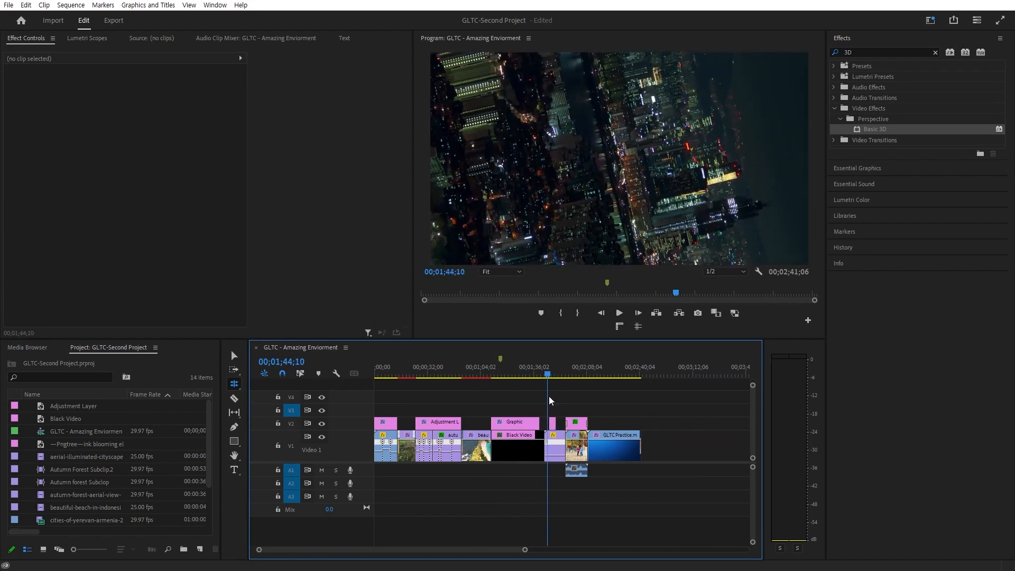
scroll(558, 424, up, 4)
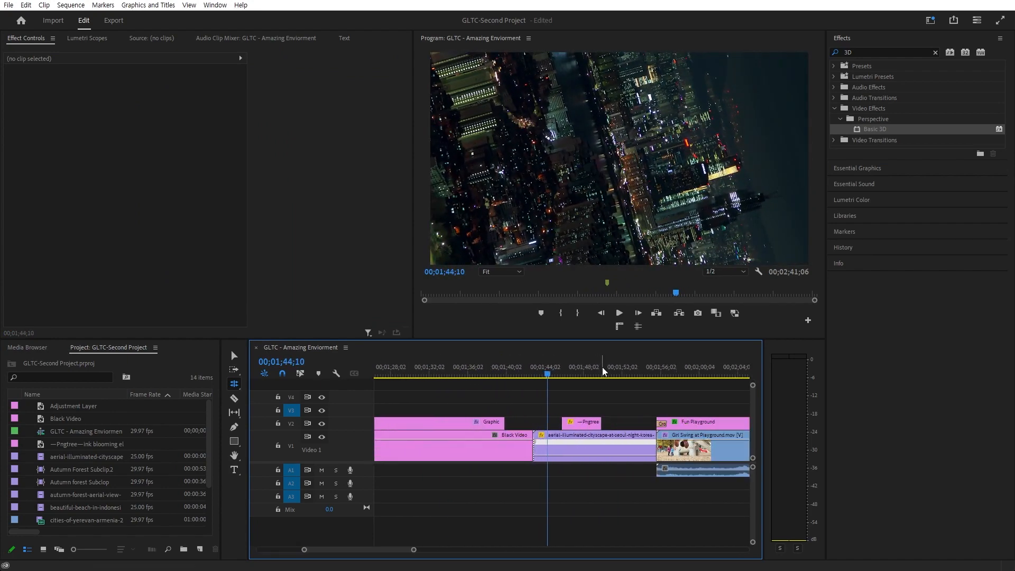
click(601, 371)
key(space)
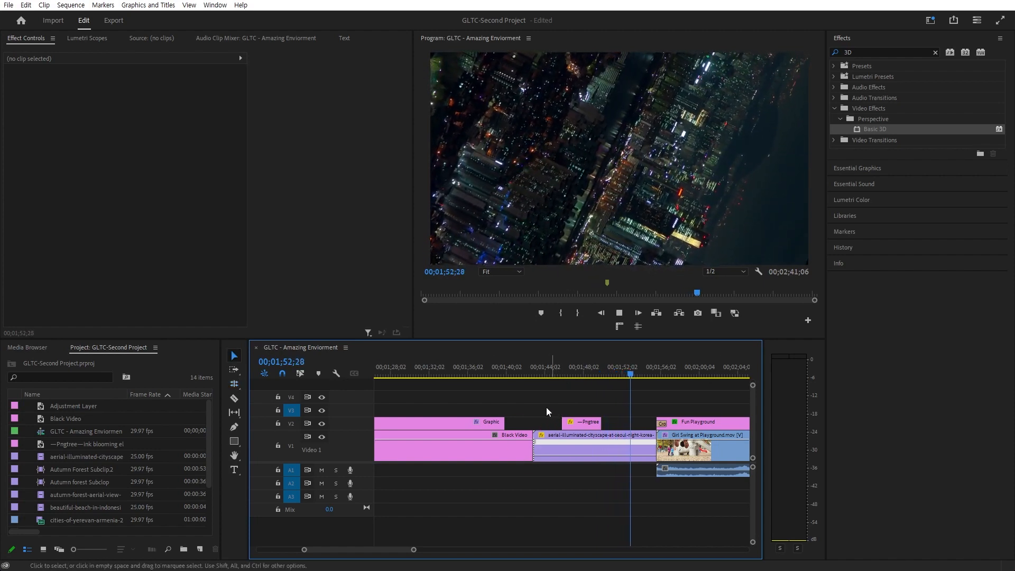
key(v)
key(space)
scroll(496, 488, down, 3)
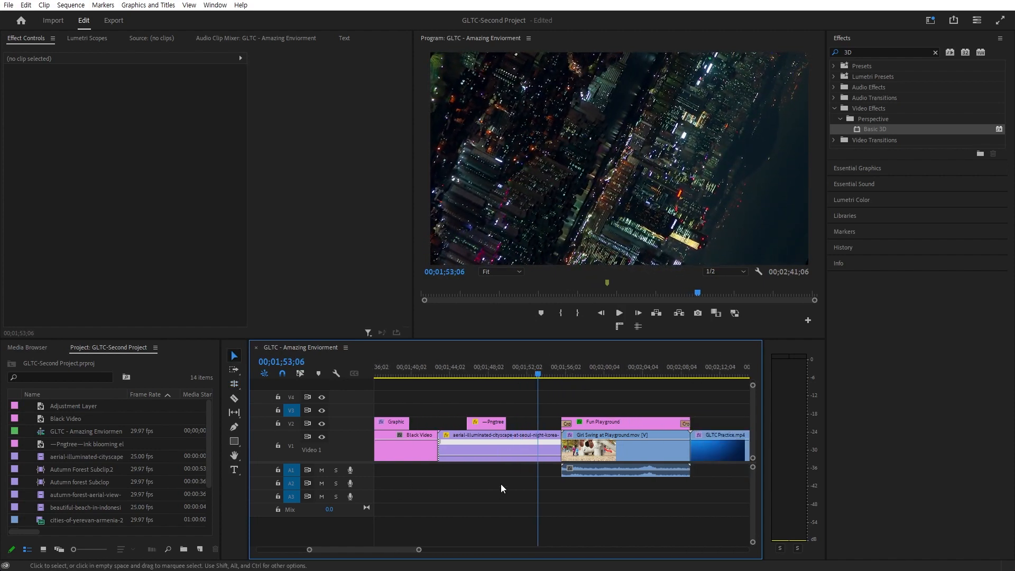
Play the opening of the Fun Playground section and the Pngtree graphic over the cityscape clip
click(565, 367)
key(space)
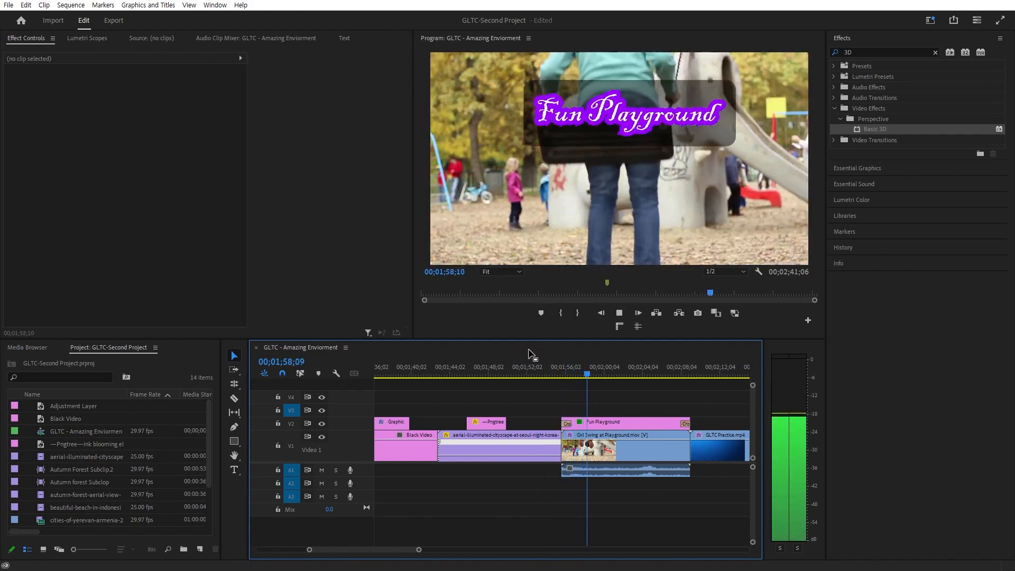
key(space)
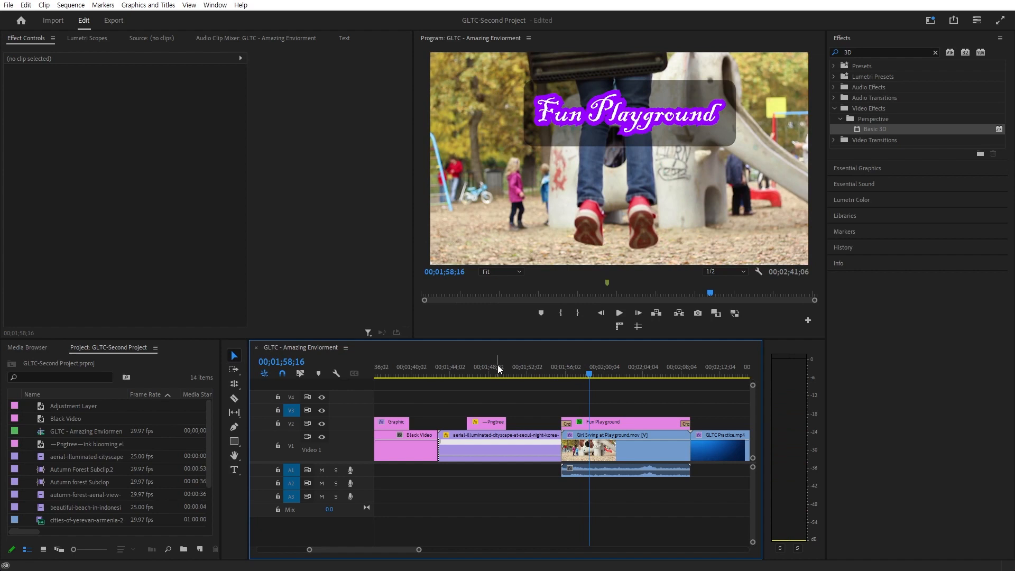
click(461, 364)
key(space)
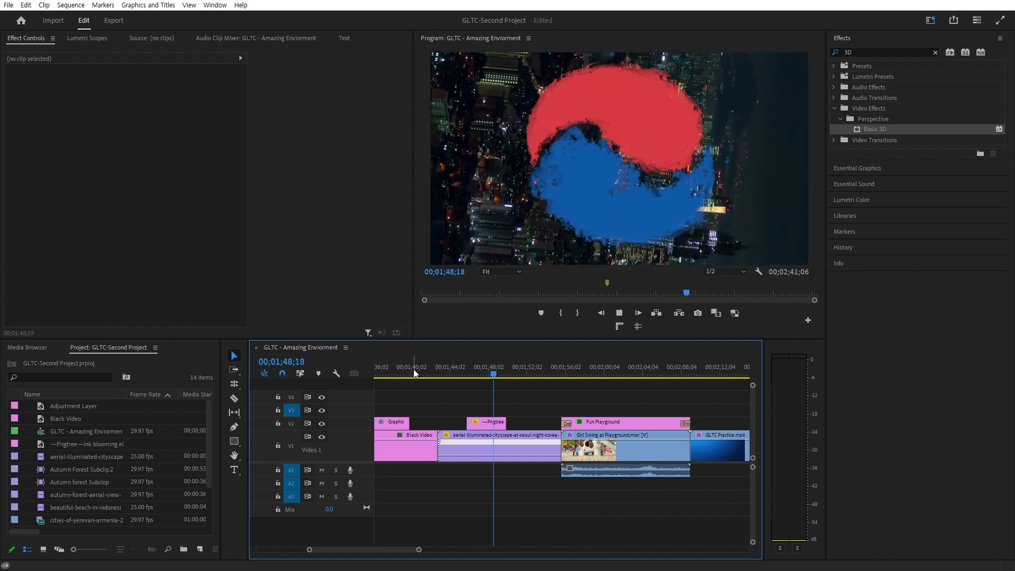
key(space)
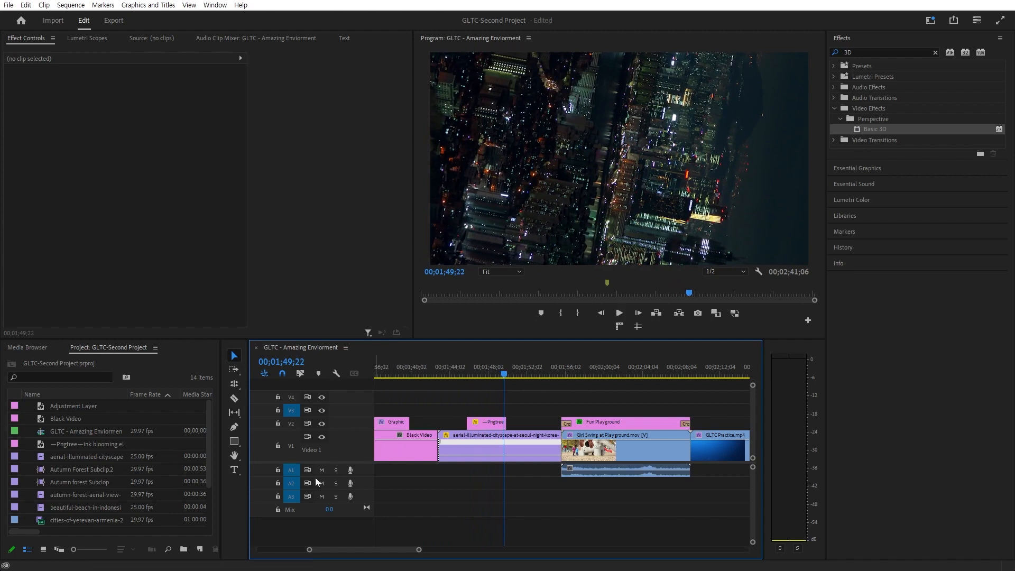
Play the GLTC Practice.mp4 clip from near its start
scroll(704, 528, down, 5)
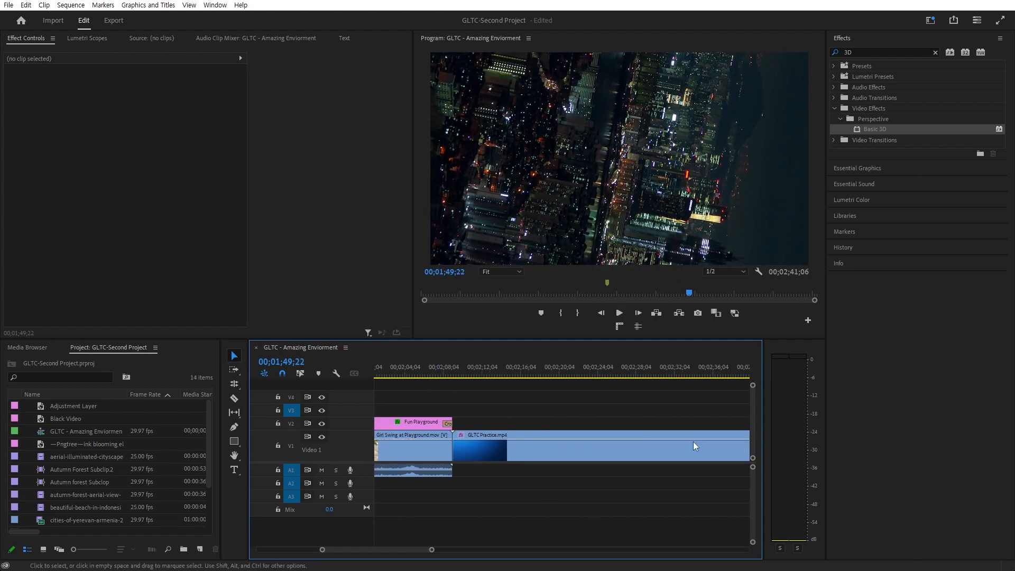
click(462, 361)
key(space)
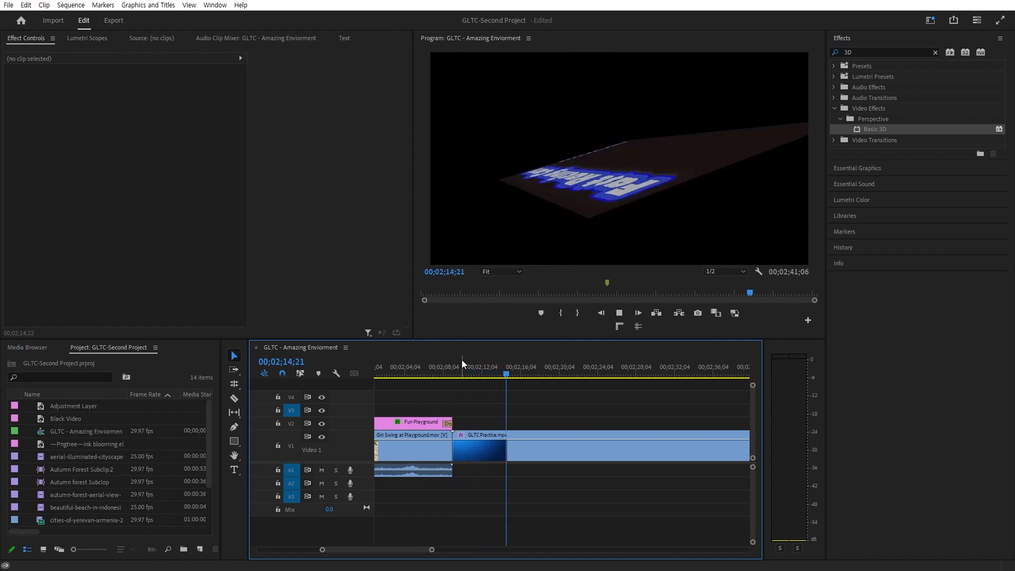
key(space)
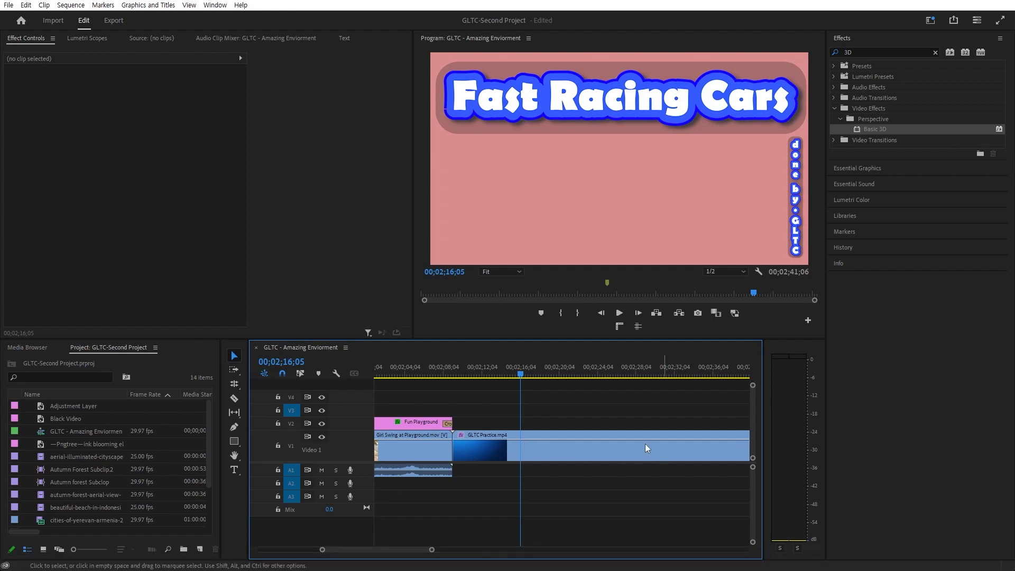
Play the rest of the Fun Playground section from 00;02;01;14
scroll(563, 363, down, 3)
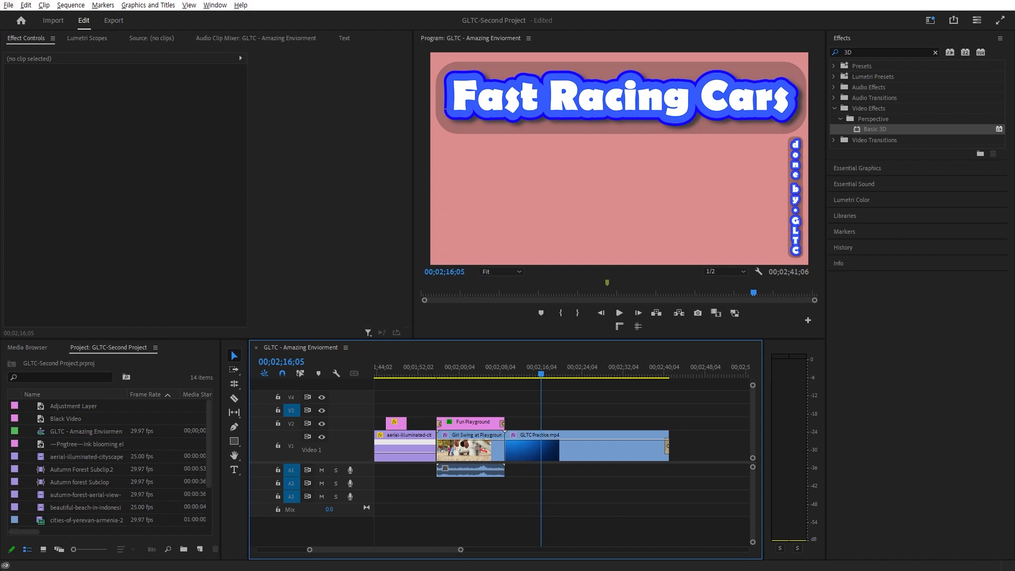
click(468, 374)
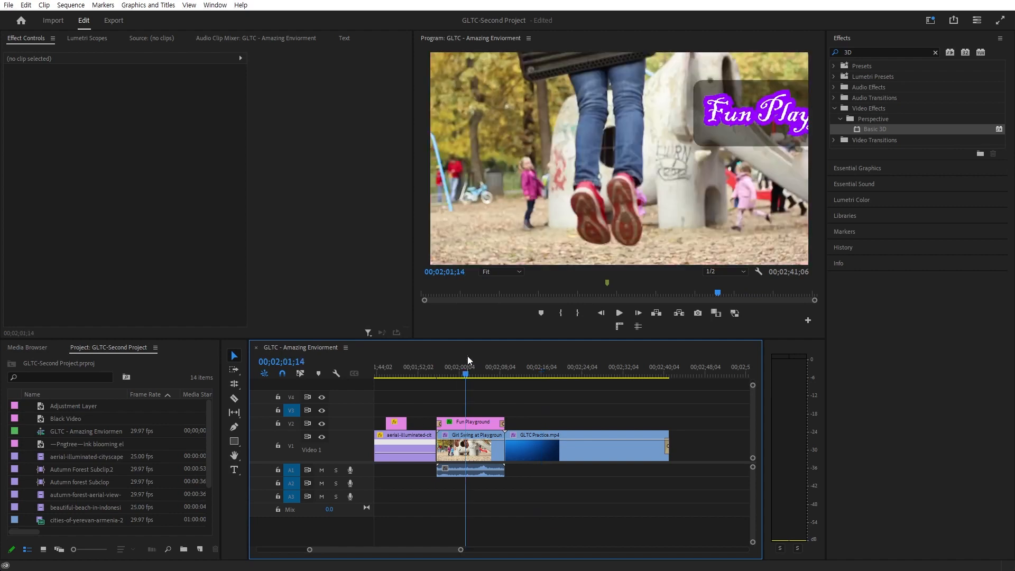
key(space)
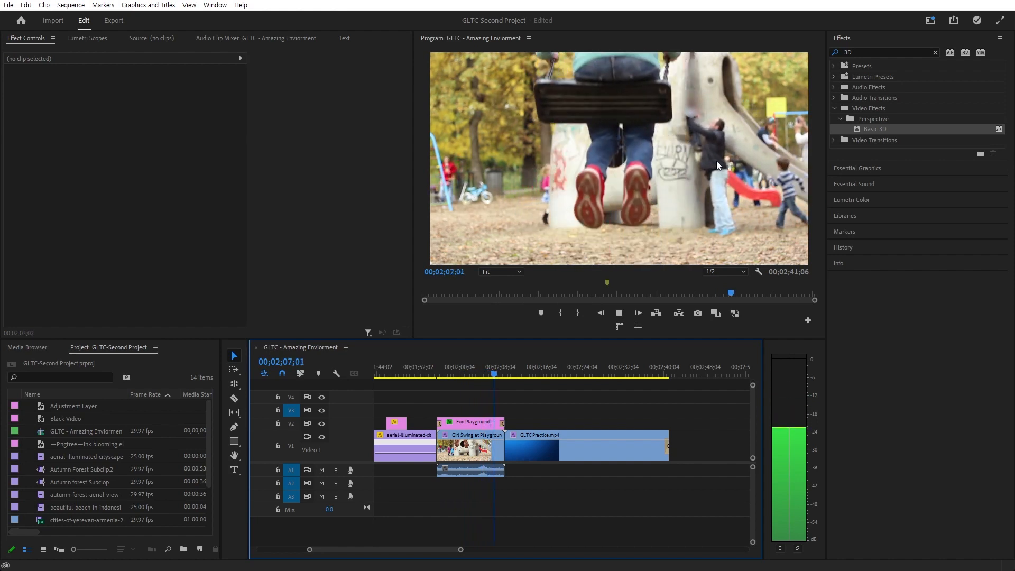
key(space)
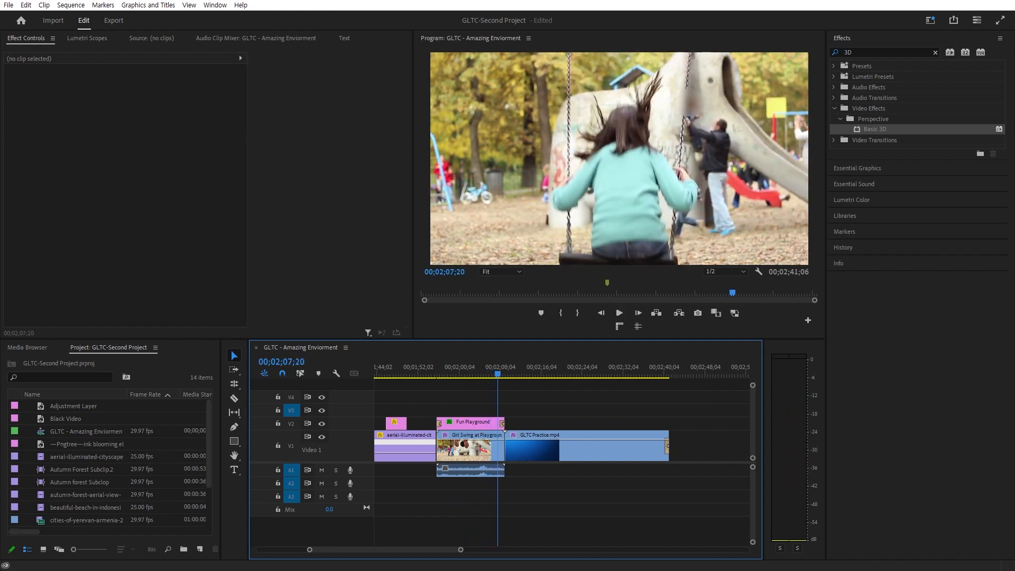